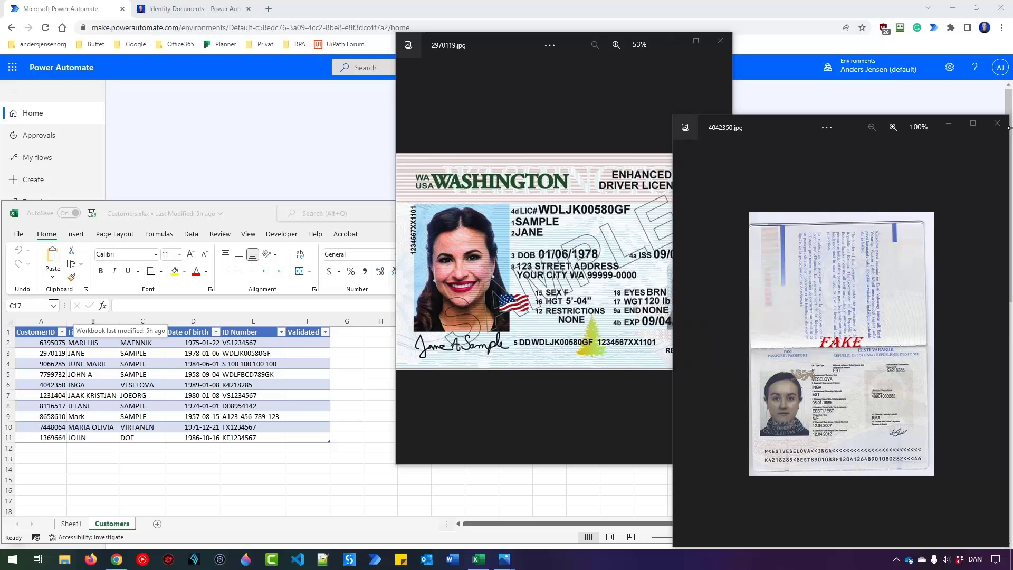
# Step: Close both ID image windows and the Customers workbook
pyautogui.click(996, 123)
pyautogui.click(726, 44)
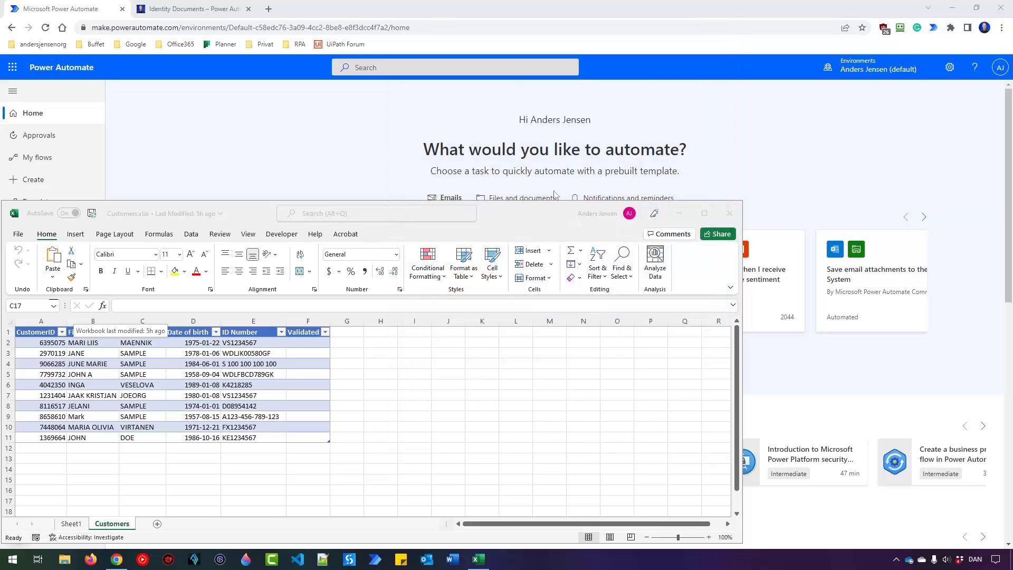
pyautogui.click(725, 211)
pyautogui.click(727, 213)
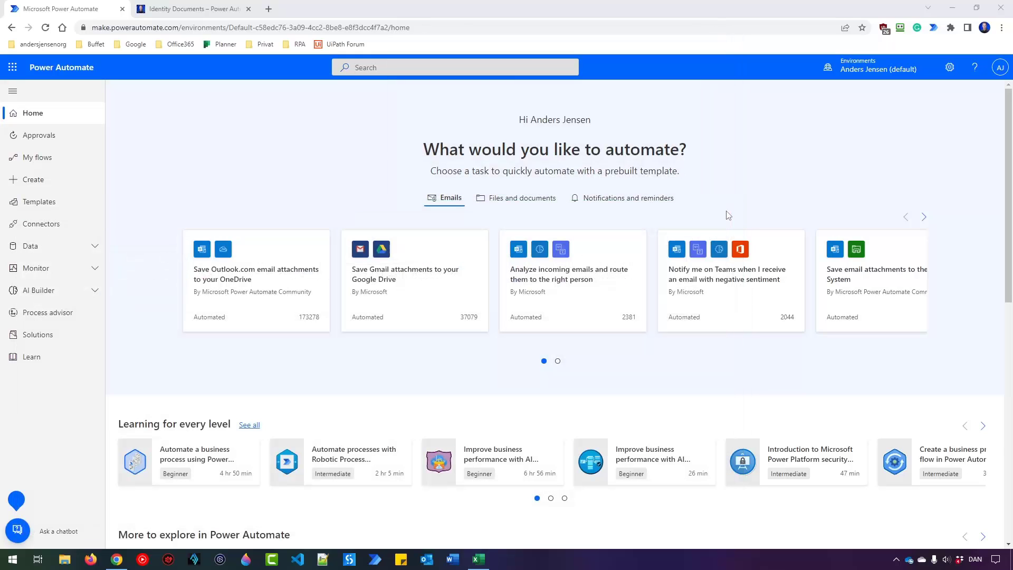
# Step: Download CourseData.zip through the course files link on the Identity Documents use case page
pyautogui.click(219, 9)
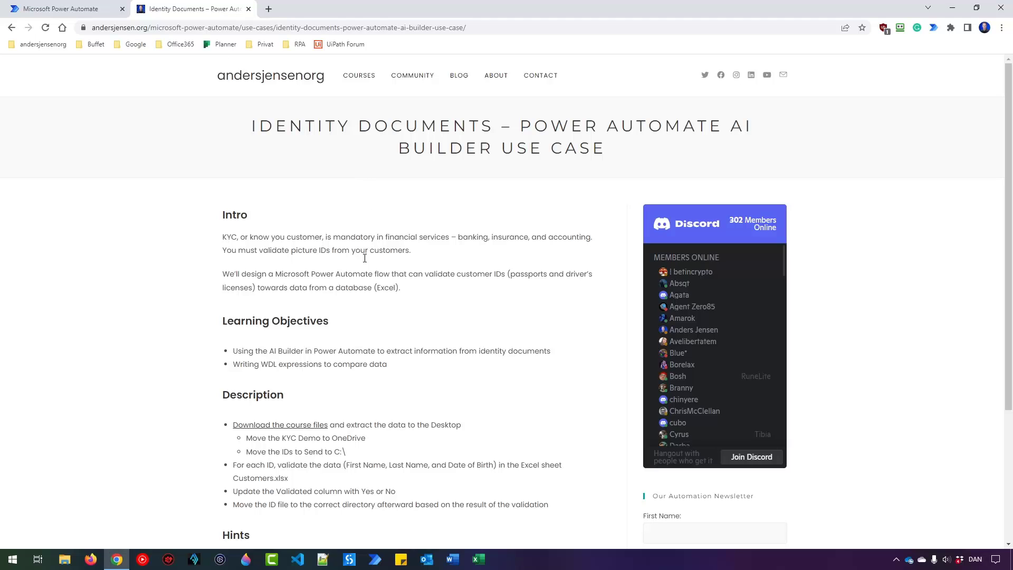
pyautogui.click(304, 428)
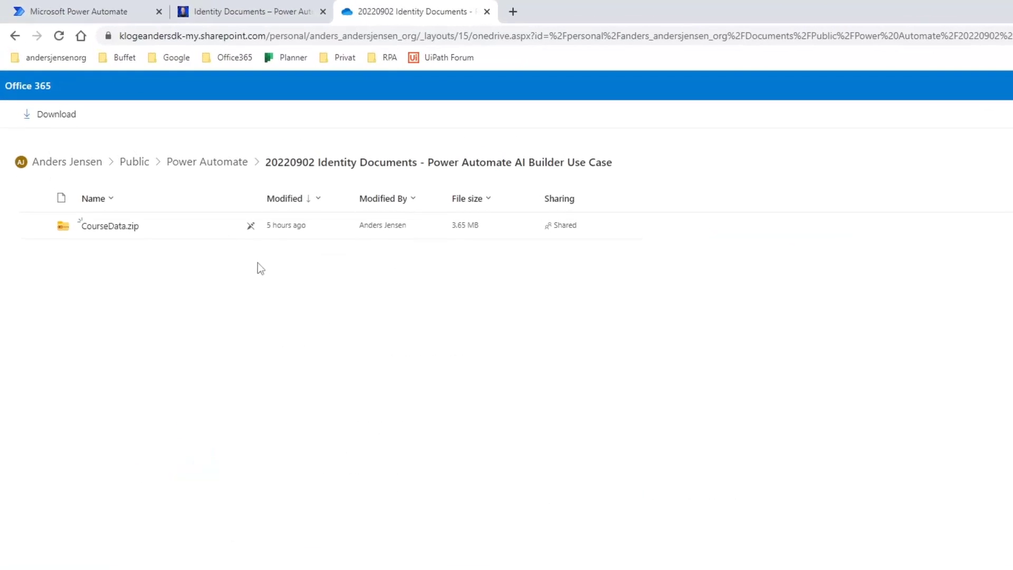
pyautogui.click(244, 228)
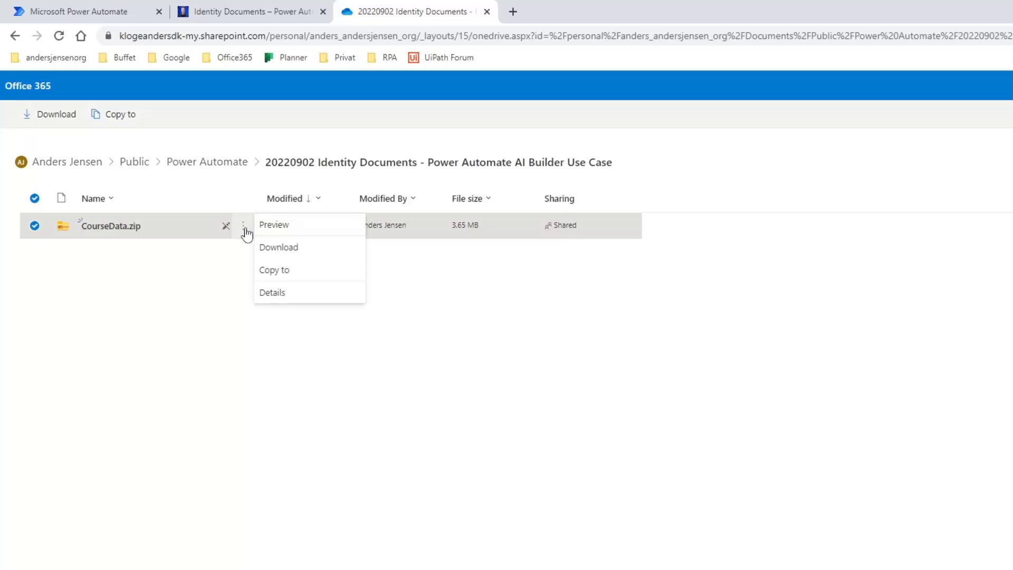
pyautogui.click(283, 247)
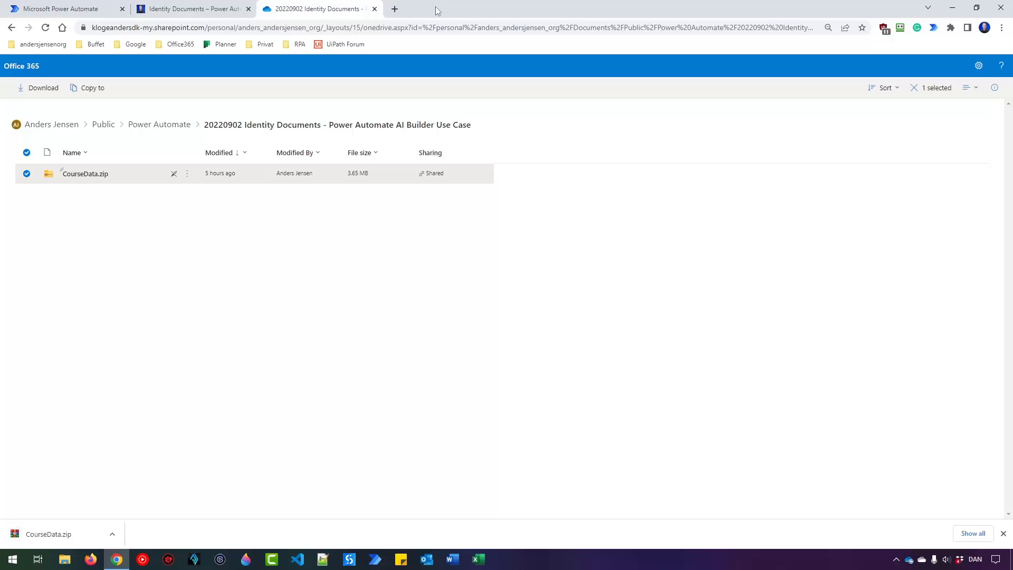
# Step: Place the downloaded CourseData.zip on the desktop and extract it there into a CourseData folder
pyautogui.moveTo(436, 7); pyautogui.dragTo(599, 42)
pyautogui.moveTo(280, 477); pyautogui.dragTo(65, 139)
pyautogui.moveTo(38, 102); pyautogui.dragTo(38, 102)
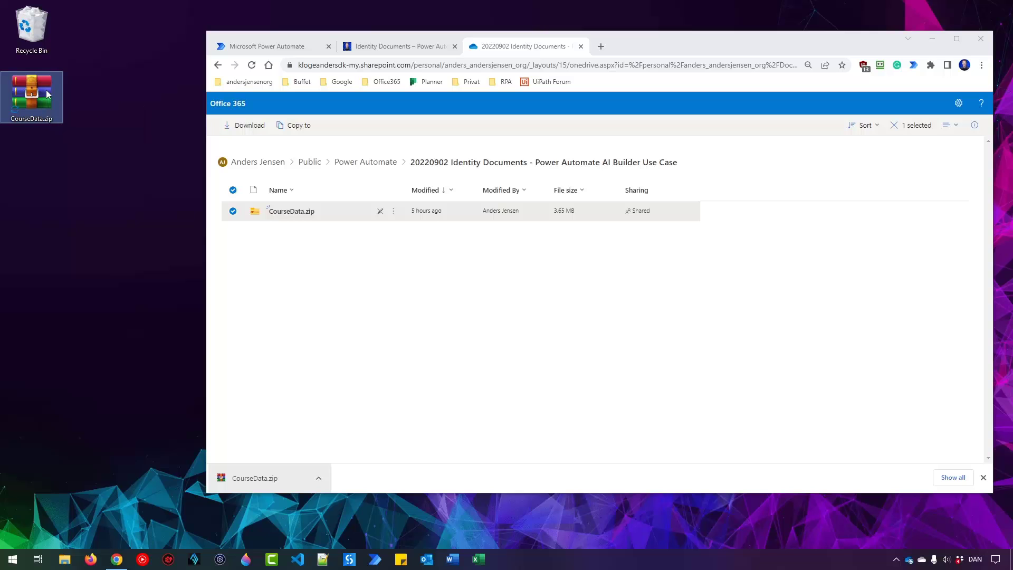
pyautogui.rightClick(46, 90)
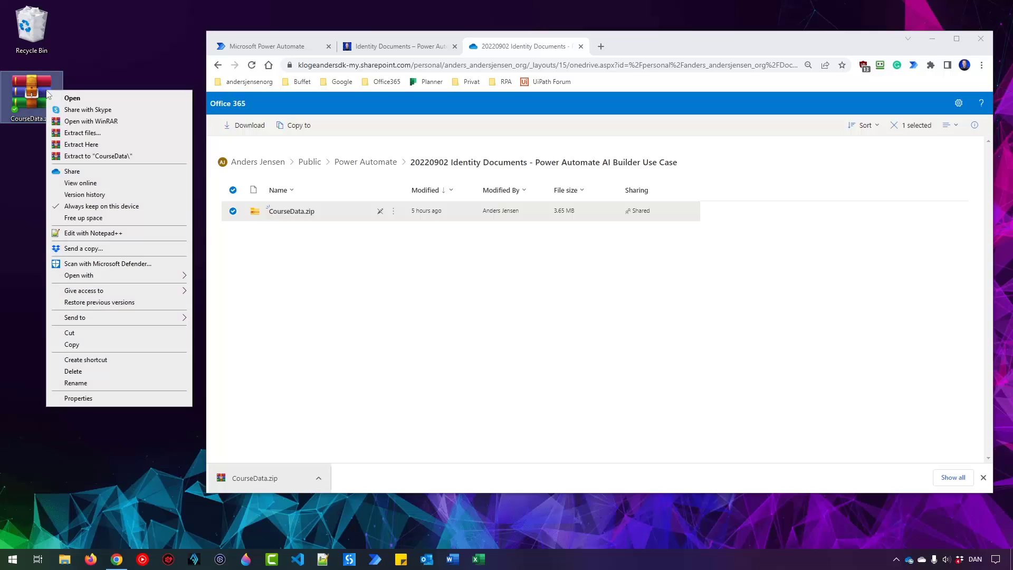
pyautogui.click(90, 157)
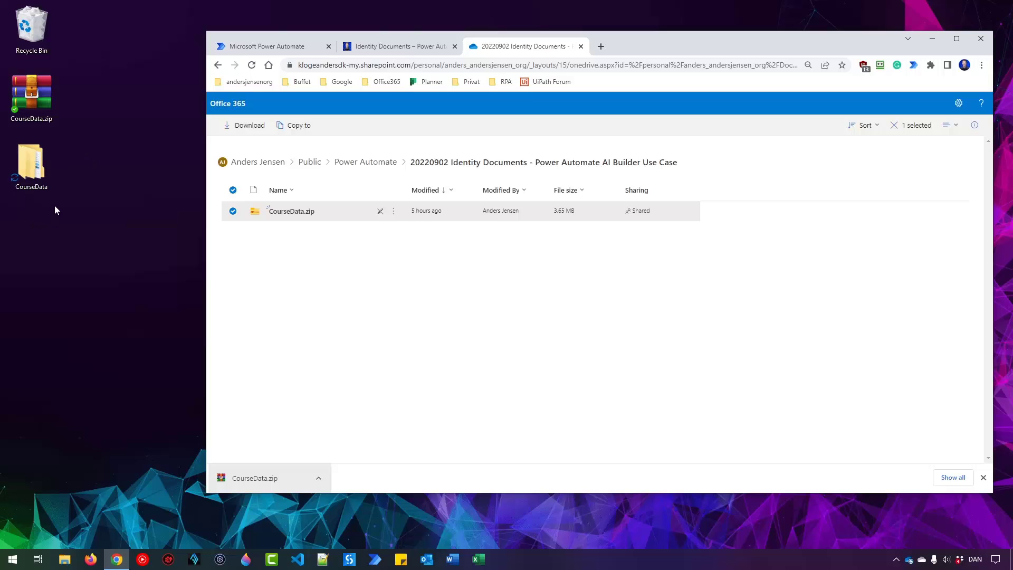
# Step: Open the IDs to Send folder within the nested CourseData folder on the desktop
pyautogui.doubleClick(30, 164)
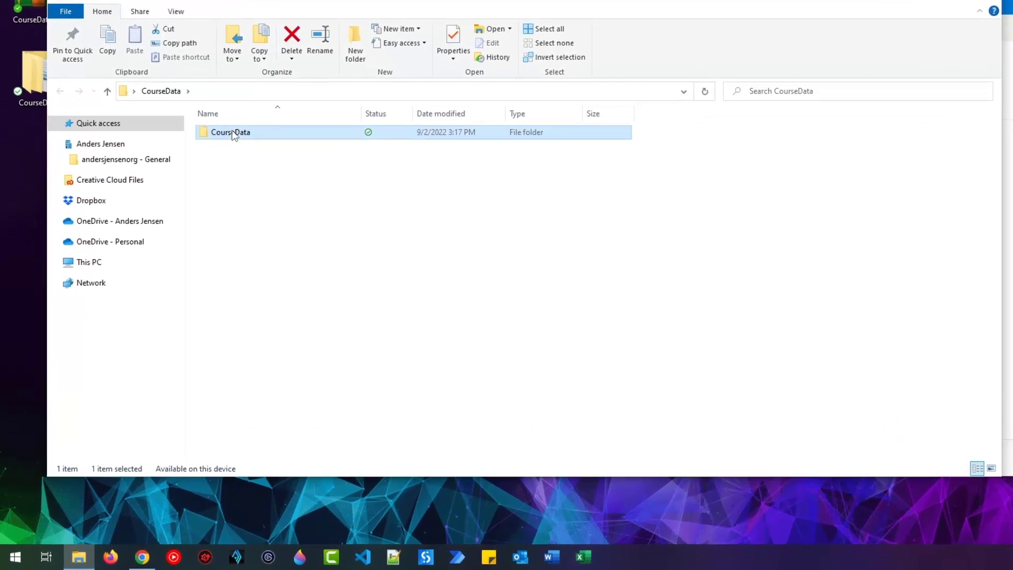
pyautogui.doubleClick(185, 211)
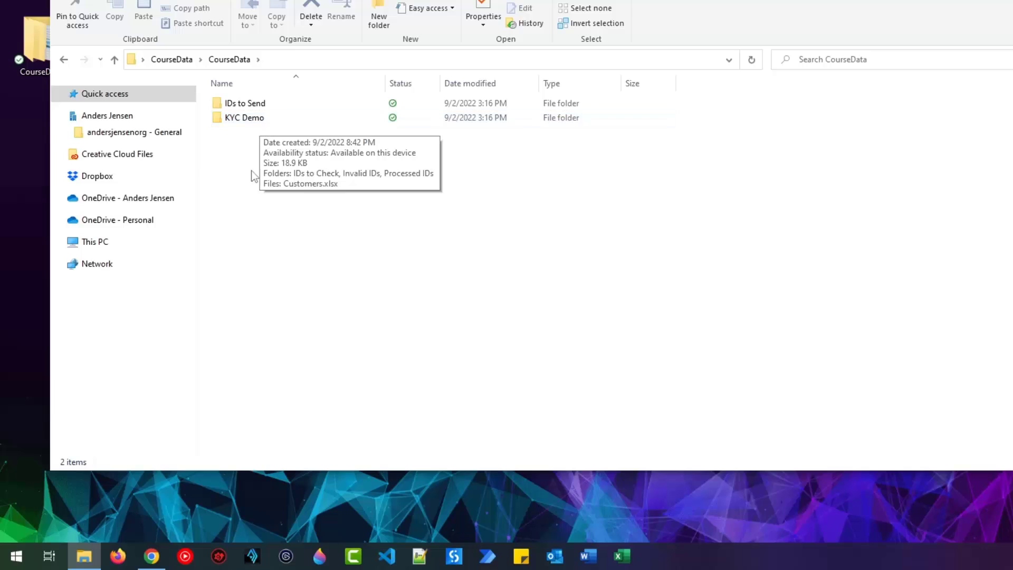
pyautogui.doubleClick(251, 104)
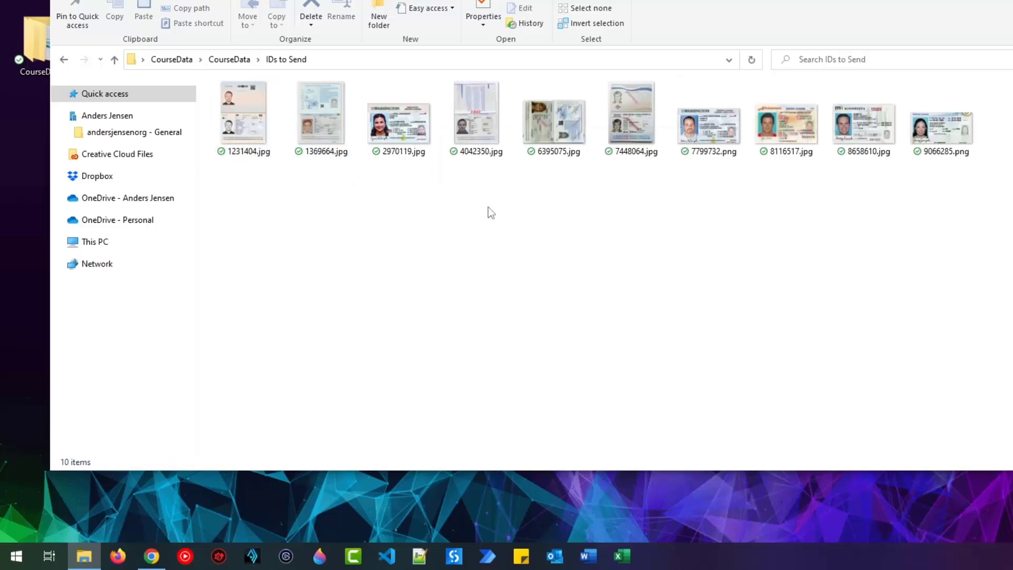
# Step: View the first three ID images in the IDs to Send folder and close the image viewer
pyautogui.click(267, 132)
pyautogui.doubleClick(267, 133)
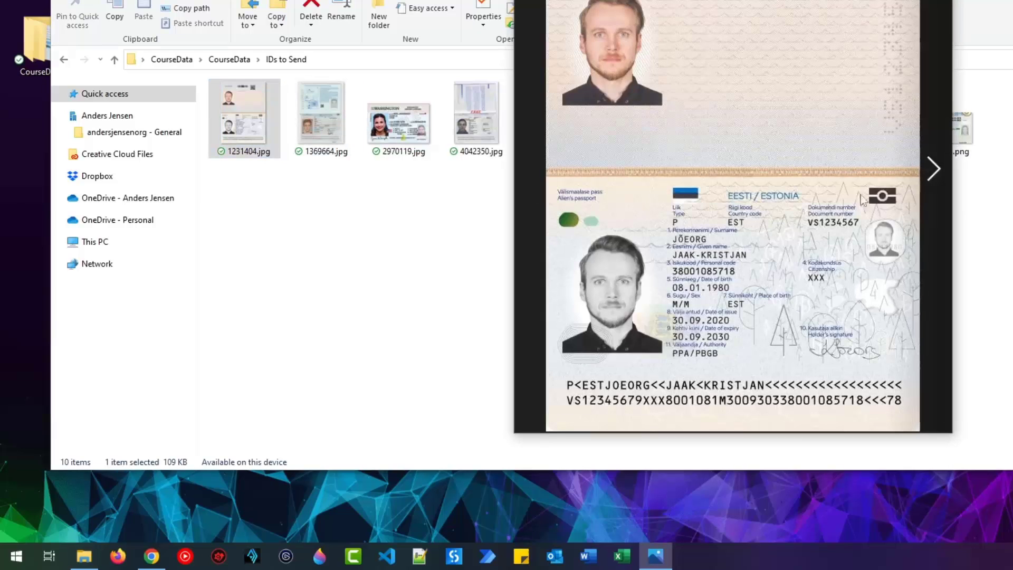
pyautogui.click(934, 170)
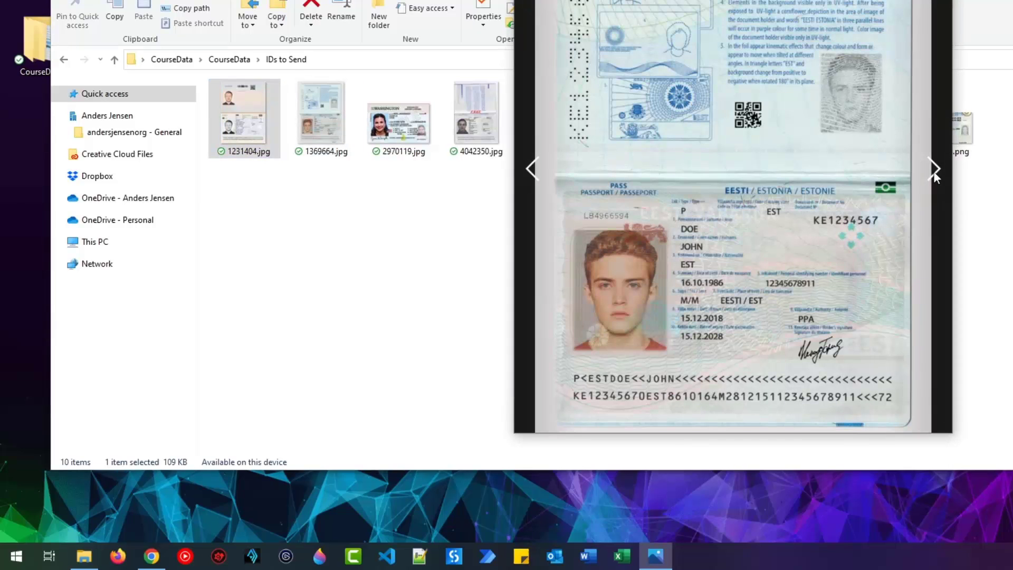
pyautogui.click(932, 171)
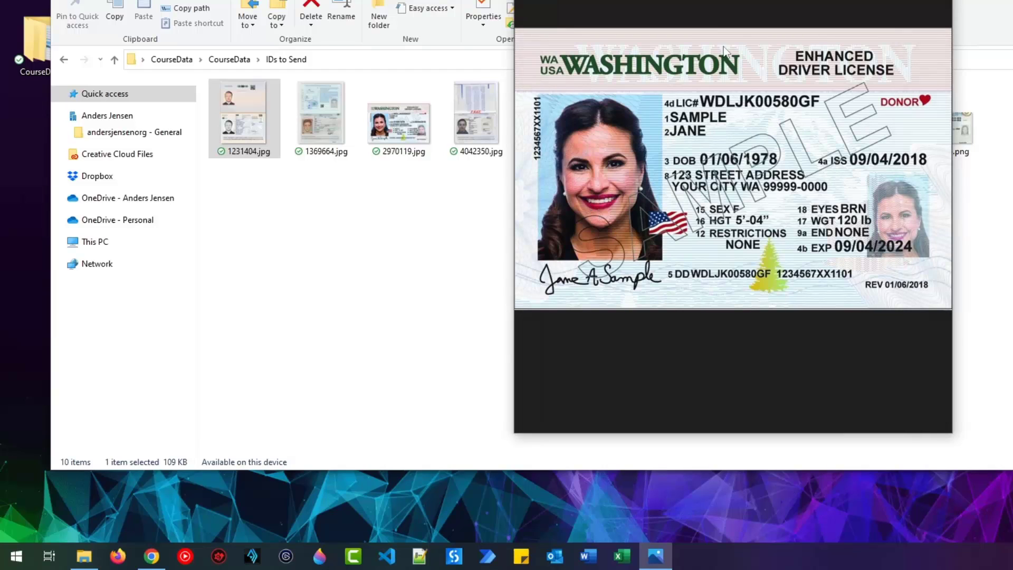
pyautogui.click(938, 0)
# Step: View the sideways-scanned passport image beside the other ID files and close it
pyautogui.click(496, 118)
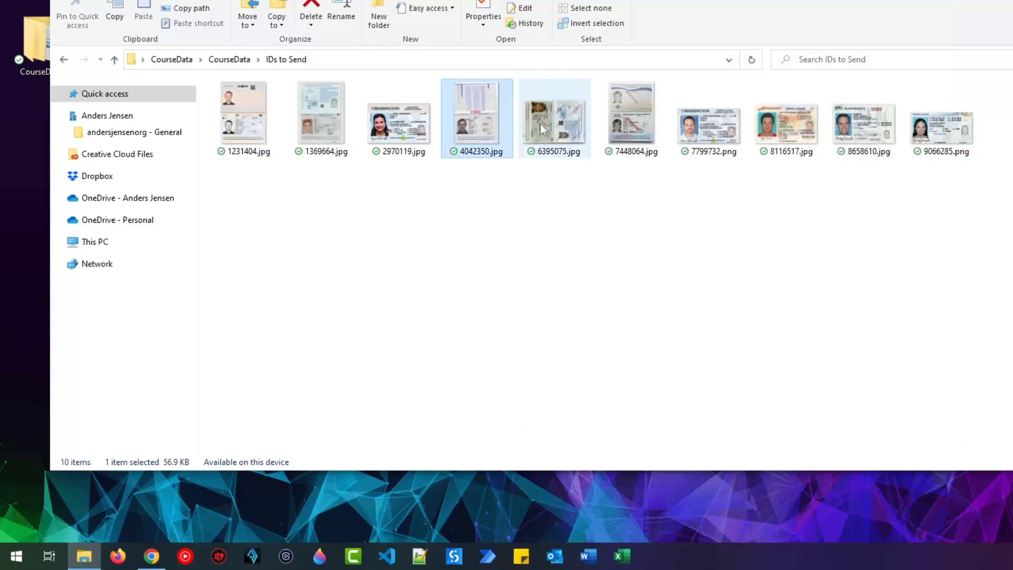
pyautogui.doubleClick(541, 124)
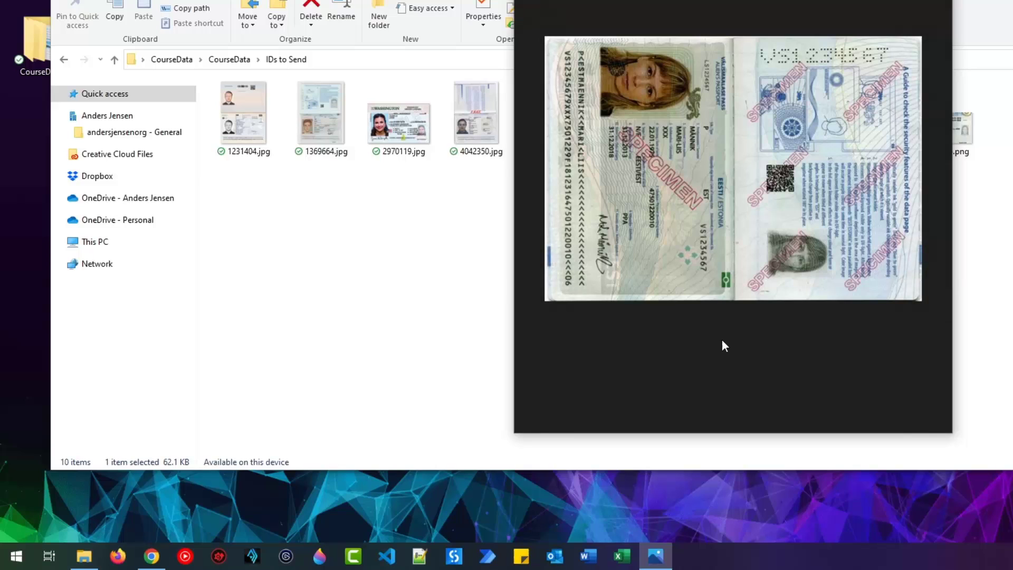
pyautogui.moveTo(660, 0); pyautogui.dragTo(937, 0)
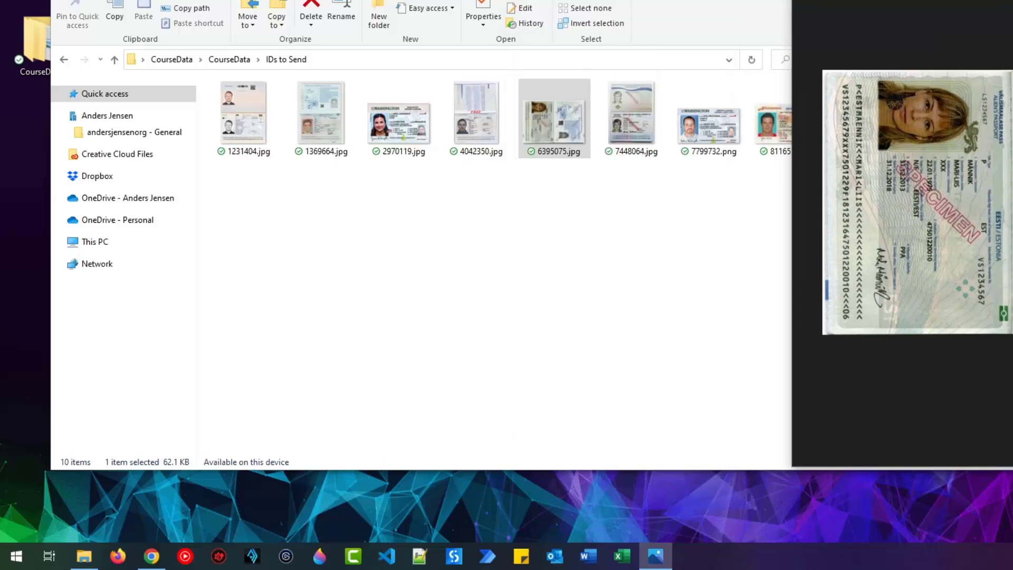
pyautogui.click(723, 256)
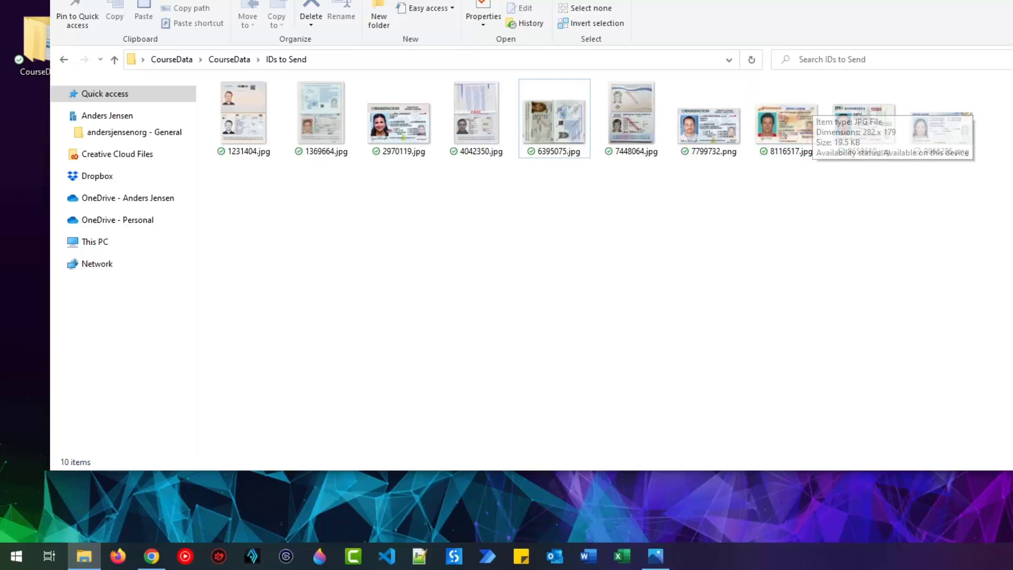
pyautogui.hotkey('alt', 'Tab')
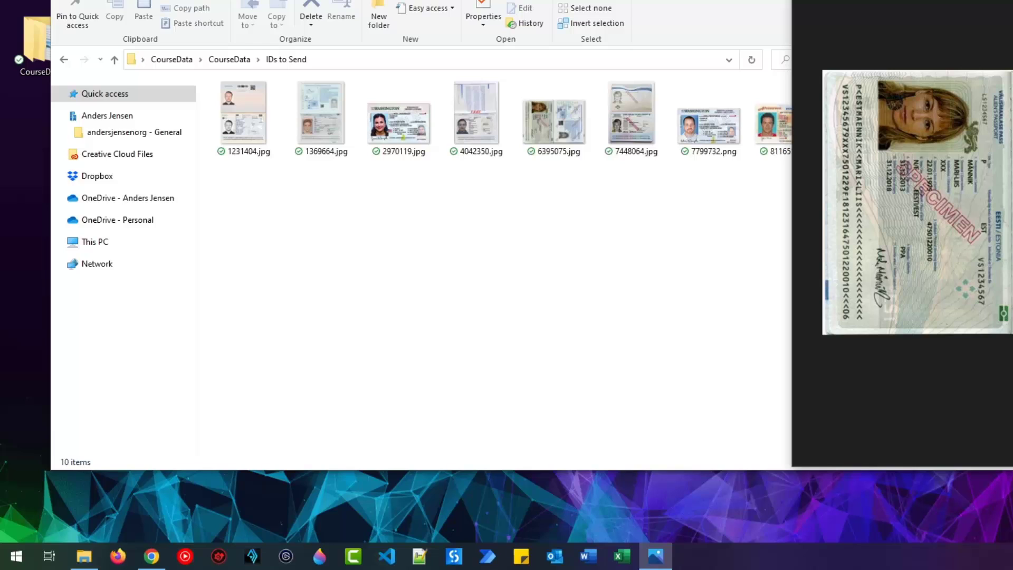
pyautogui.hotkey('alt', 'F4')
# Step: Open the KYC Demo folder and examine its IDs to Check, Invalid IDs and Processed IDs subfolders
pyautogui.hotkey('alt', 'Up')
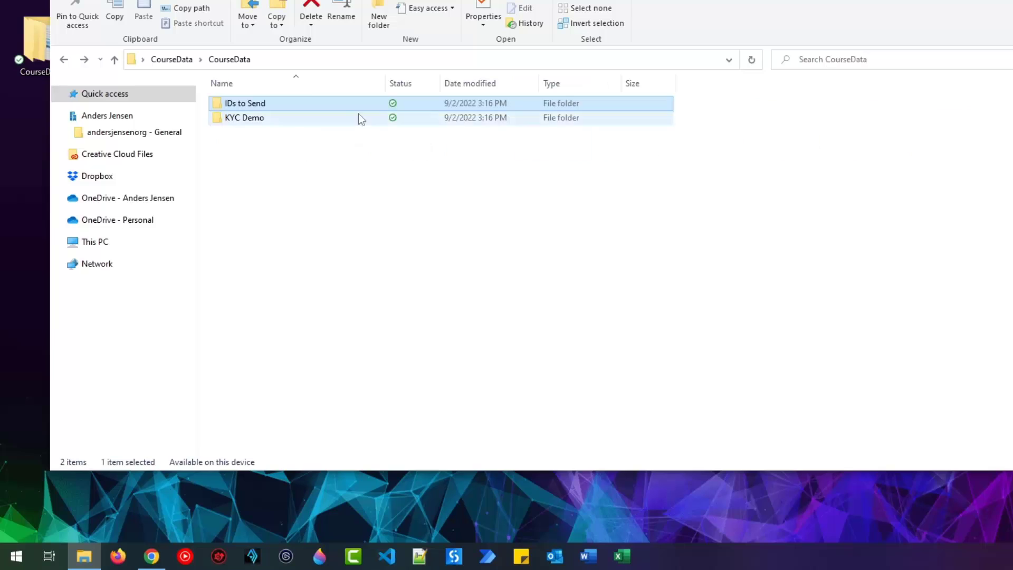
pyautogui.doubleClick(238, 119)
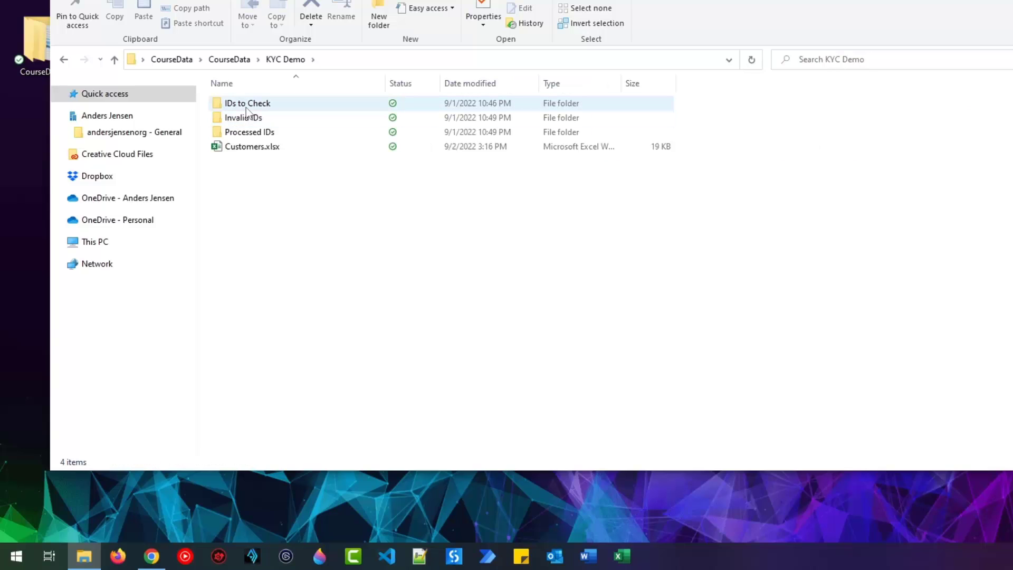
pyautogui.click(247, 105)
pyautogui.click(247, 119)
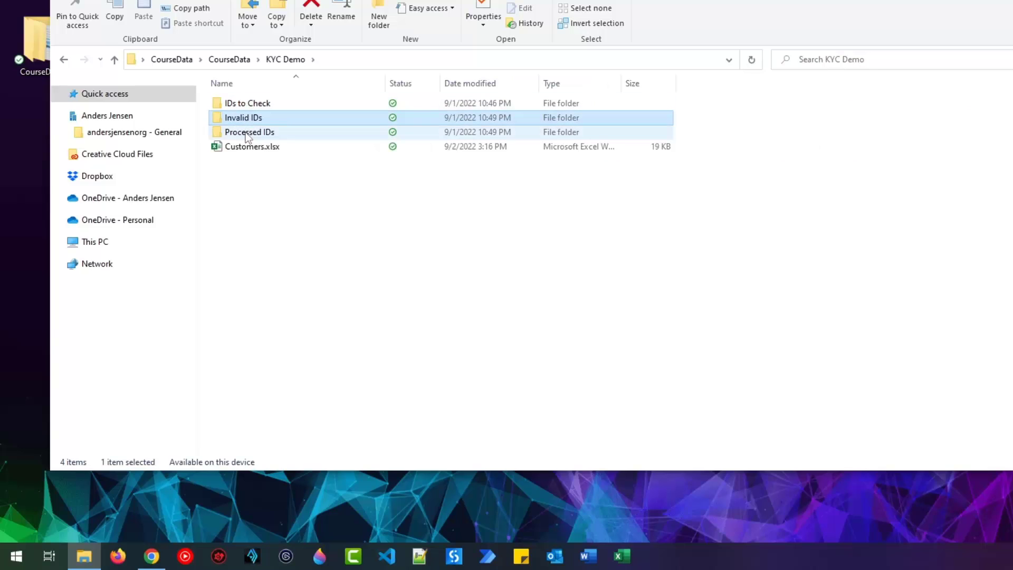
pyautogui.click(246, 134)
pyautogui.click(248, 105)
pyautogui.doubleClick(250, 107)
pyautogui.hotkey('alt', 'Left')
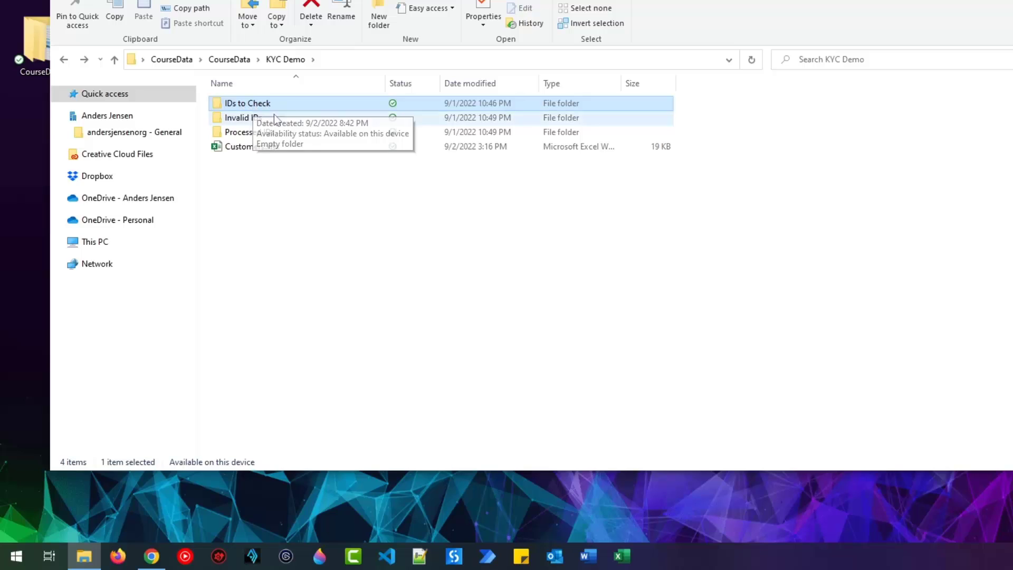
pyautogui.click(257, 120)
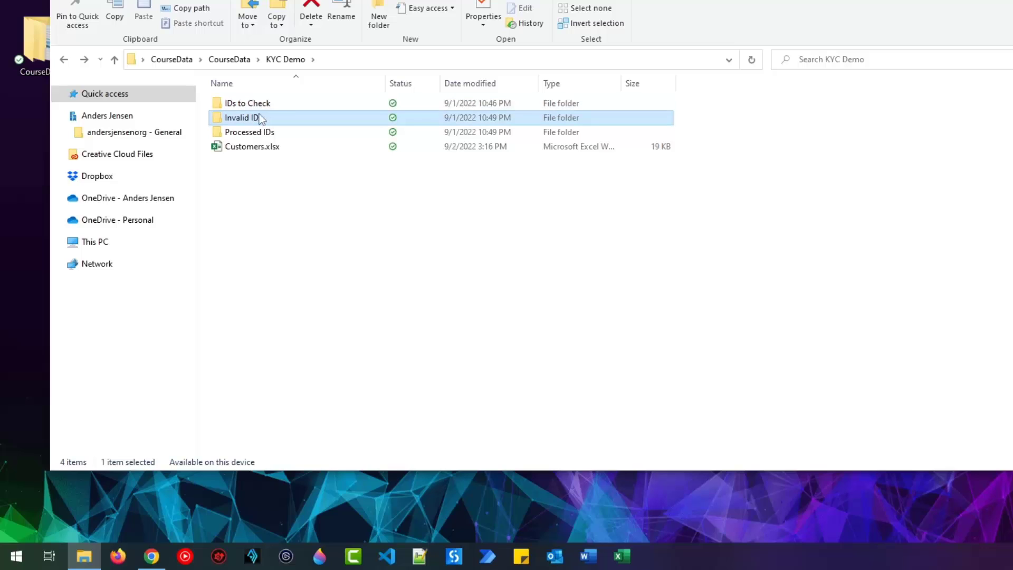
pyautogui.click(263, 134)
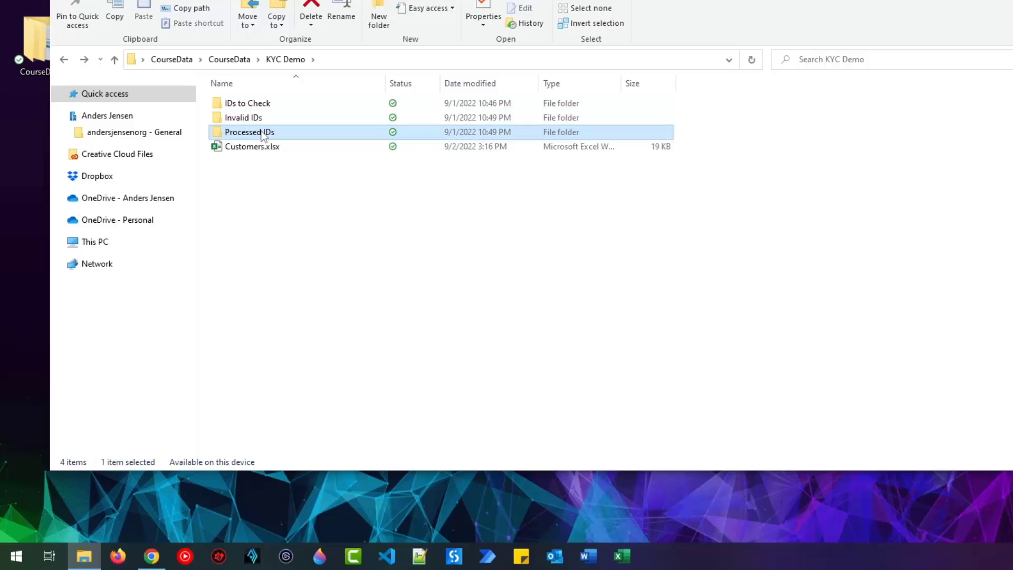
pyautogui.click(254, 102)
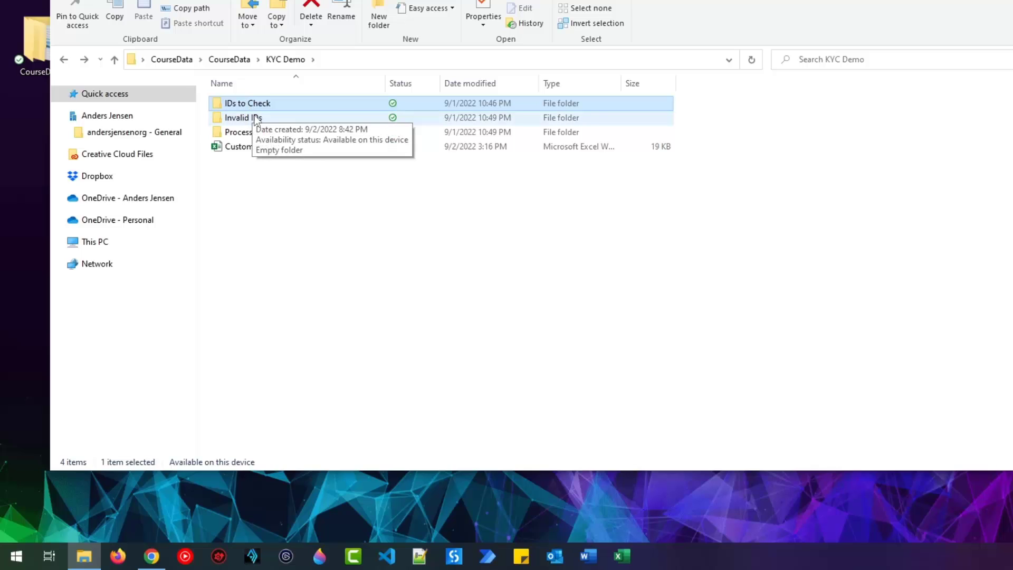
pyautogui.click(257, 117)
pyautogui.click(264, 132)
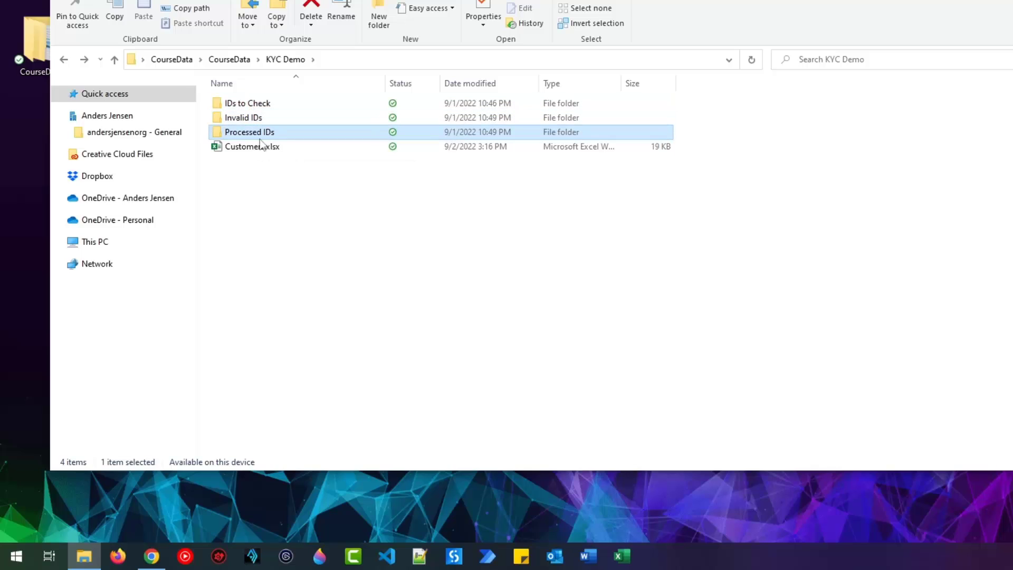
# Step: Open Customers.xlsx from the KYC Demo folder, review the customer table's columns and close the workbook
pyautogui.doubleClick(258, 146)
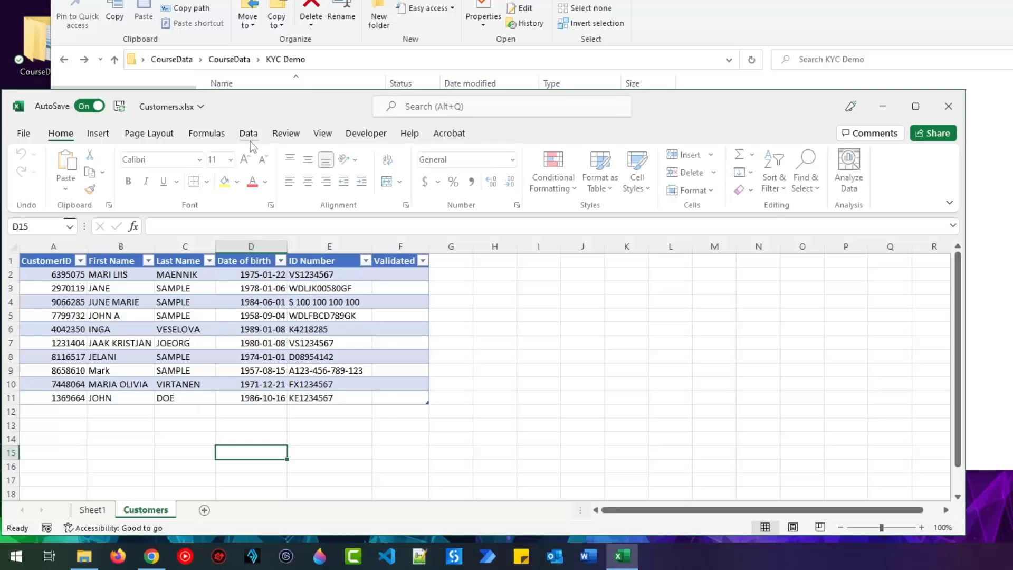
pyautogui.click(386, 469)
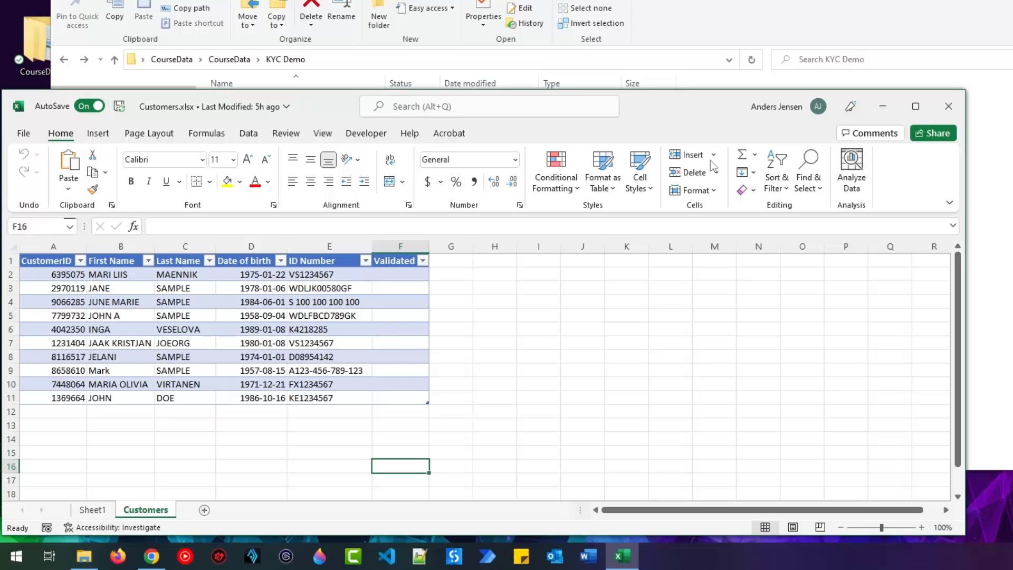
pyautogui.click(956, 107)
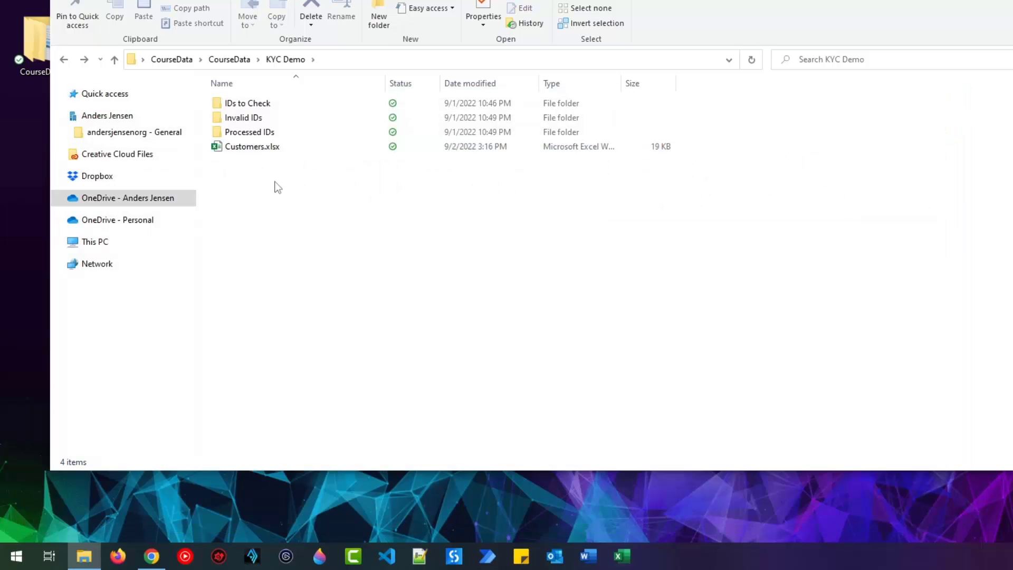
# Step: Move the KYC Demo folder from CourseData to the root of the business OneDrive and open it there
pyautogui.hotkey('alt', 'Left')
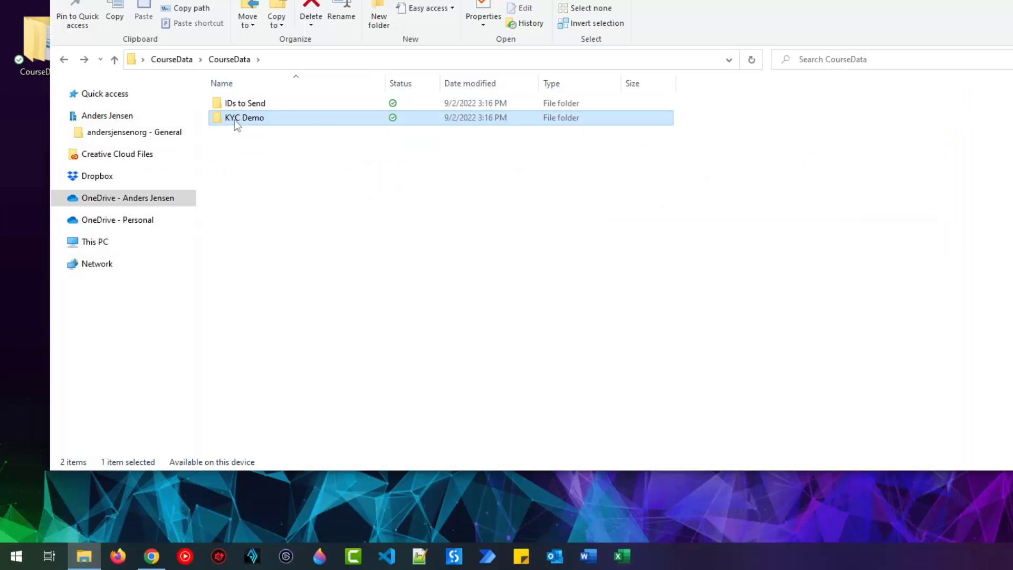
pyautogui.moveTo(235, 121)
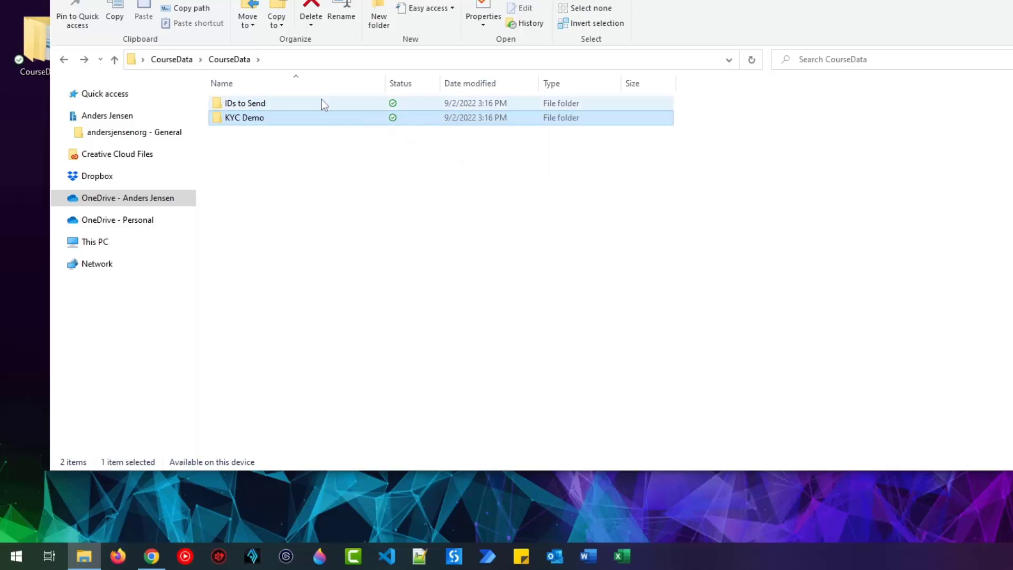
pyautogui.moveTo(322, 100)
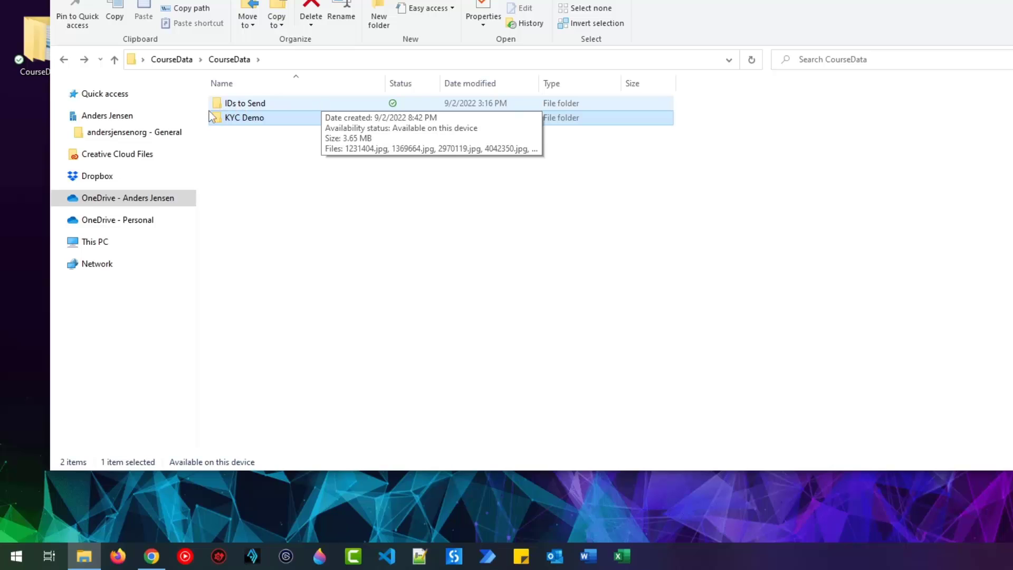
pyautogui.hotkey('ctrl', 'x')
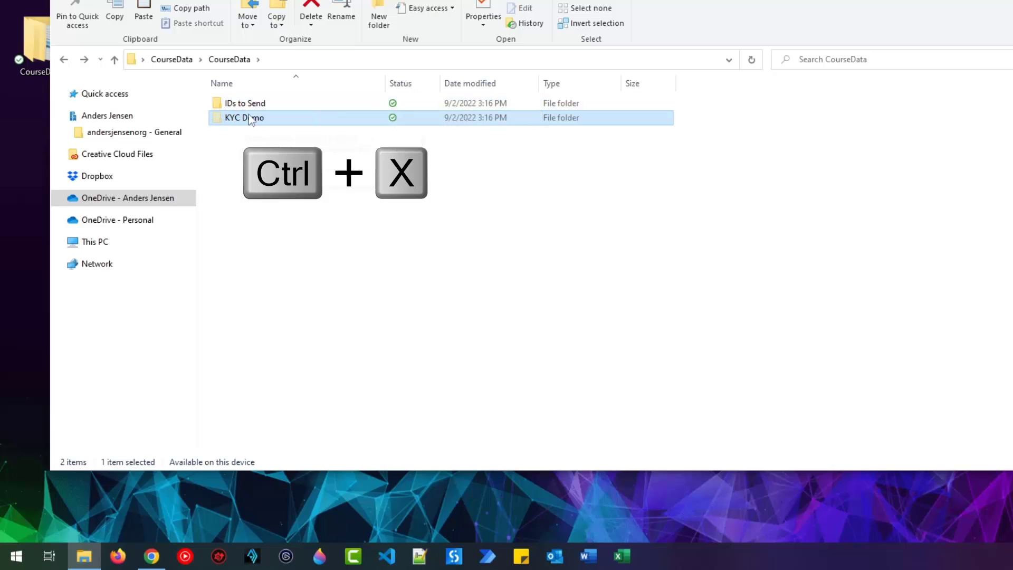
pyautogui.click(150, 198)
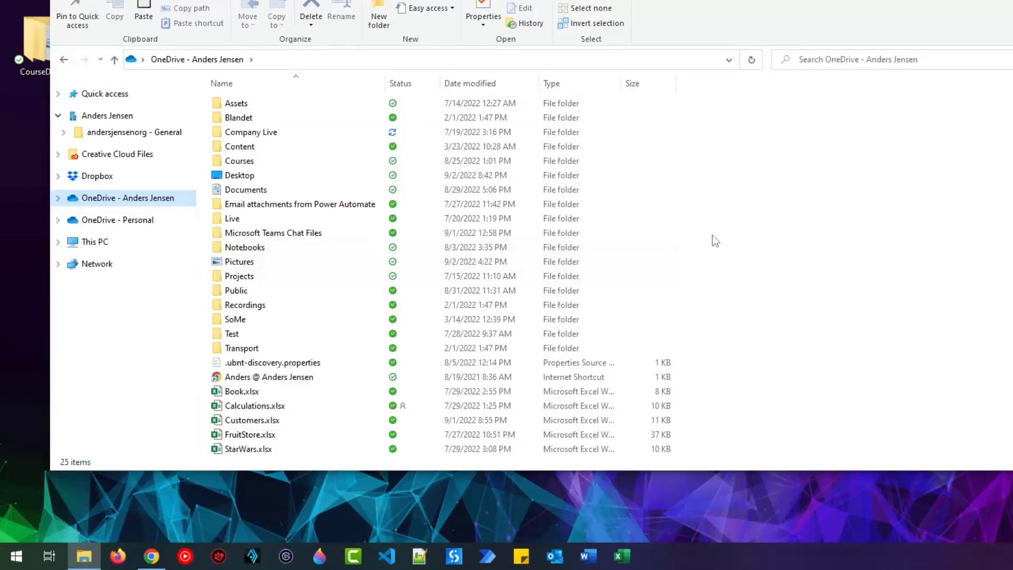
pyautogui.hotkey('ctrl', 'v')
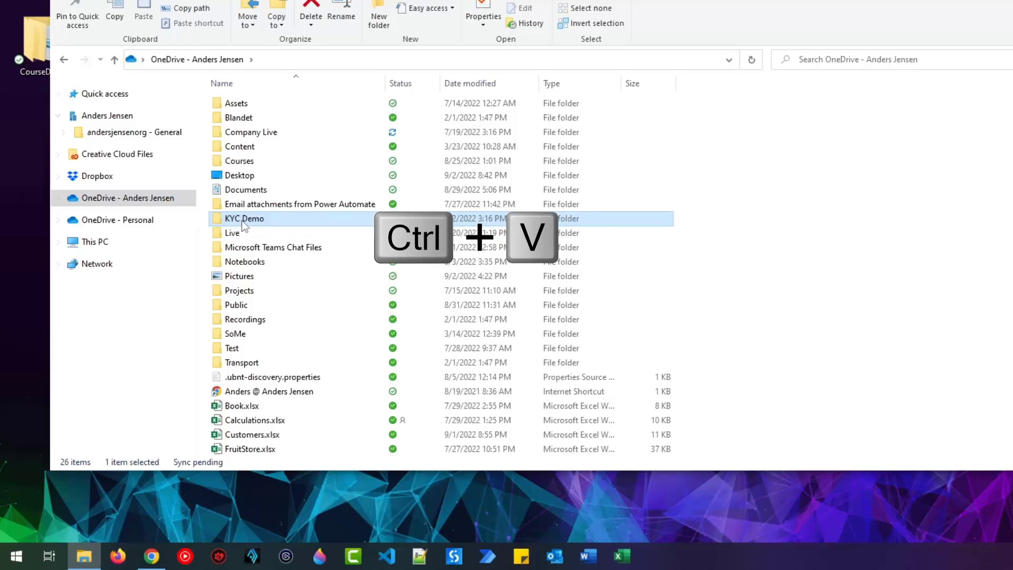
pyautogui.doubleClick(242, 220)
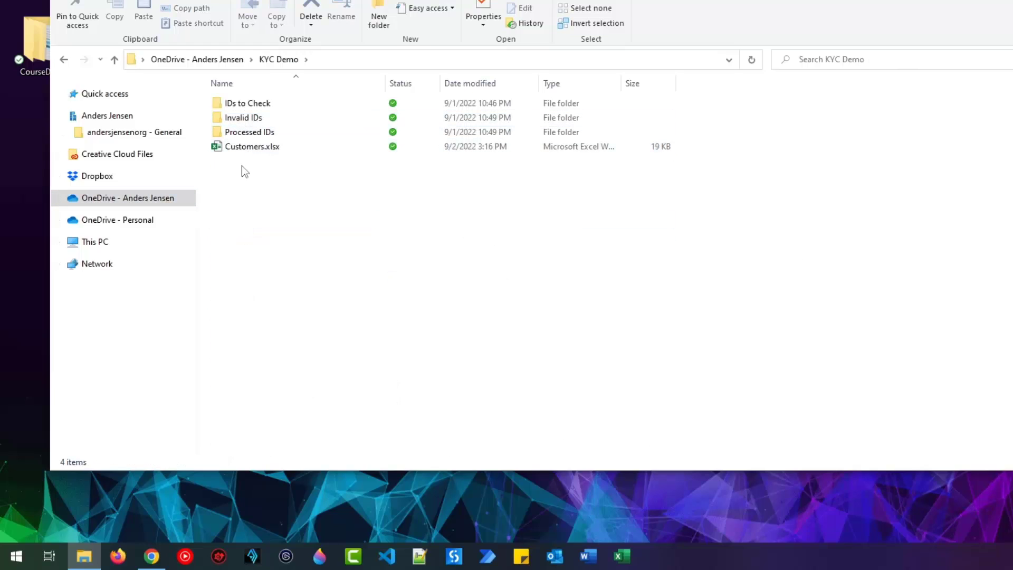
# Step: Move the IDs to Send folder from CourseData to the root of the OS (C:) drive and open it
pyautogui.hotkey('alt', 'Left')
pyautogui.hotkey('alt', 'Left')
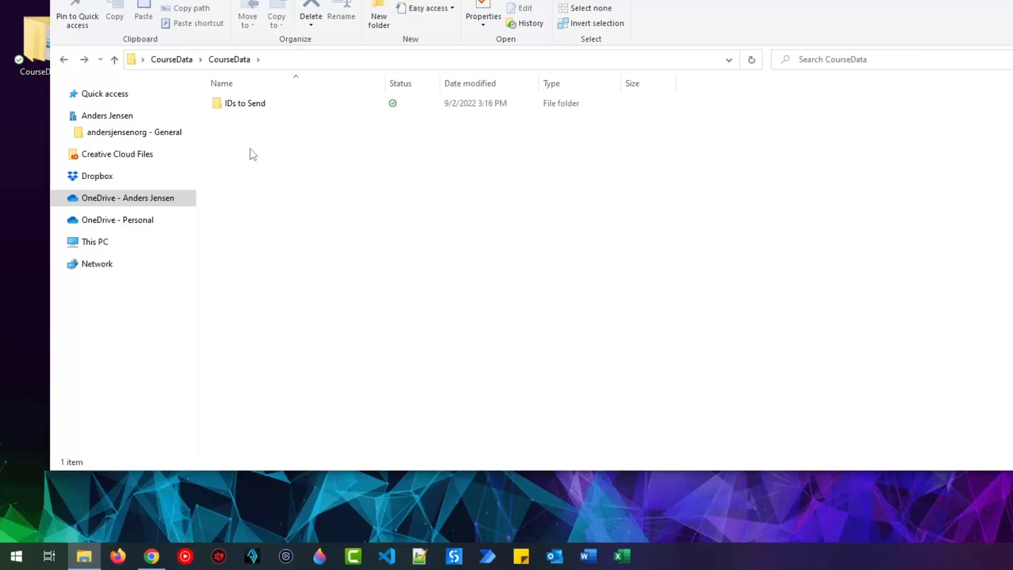
pyautogui.click(255, 108)
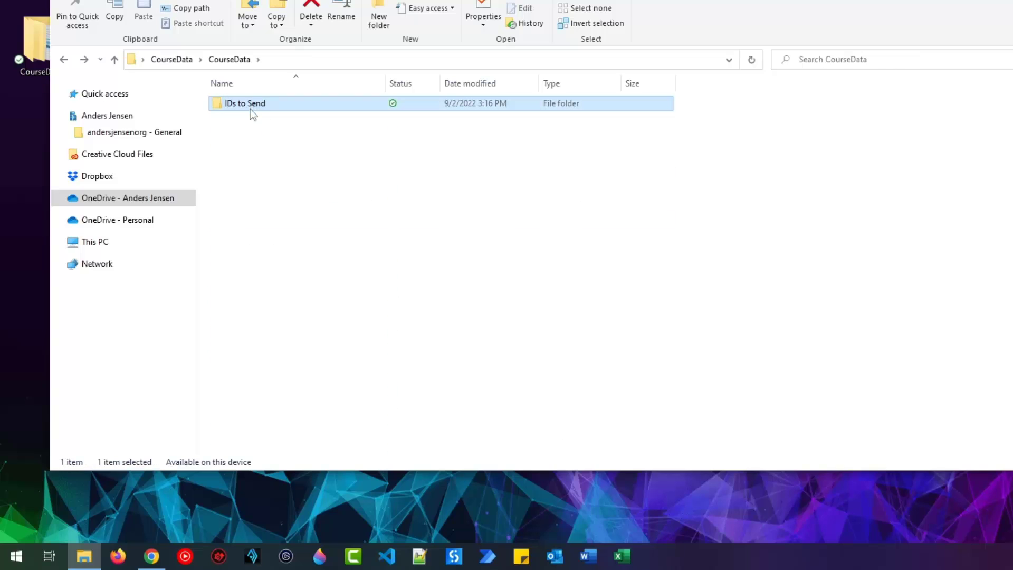
pyautogui.hotkey('ctrl', 'x')
pyautogui.click(94, 245)
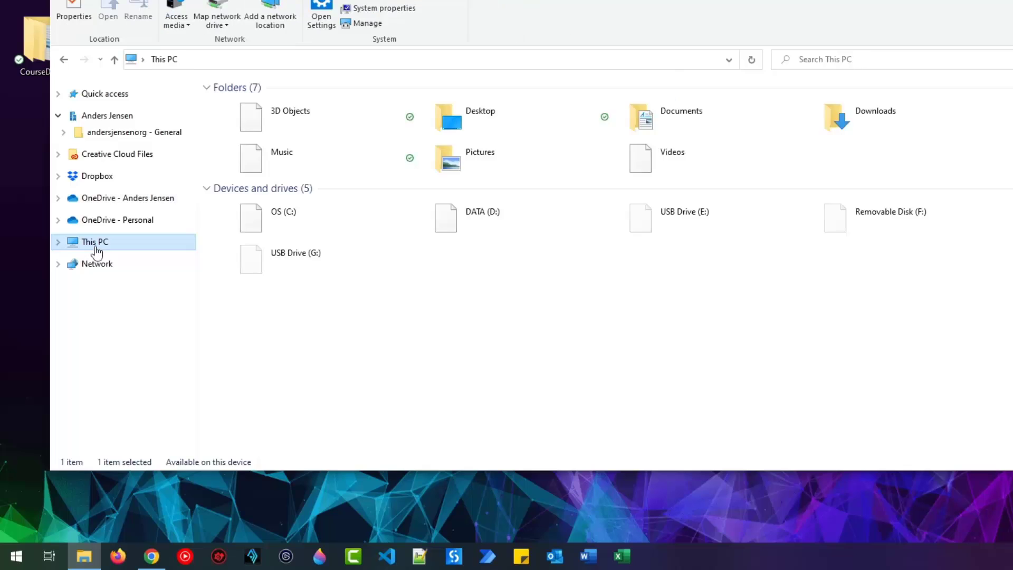
pyautogui.doubleClick(290, 228)
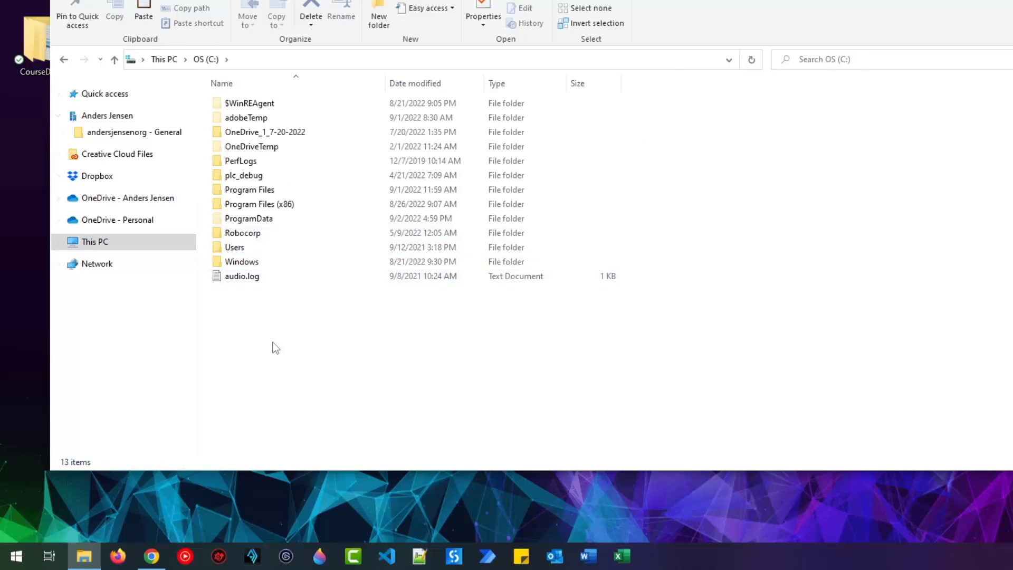
pyautogui.hotkey('ctrl', 'v')
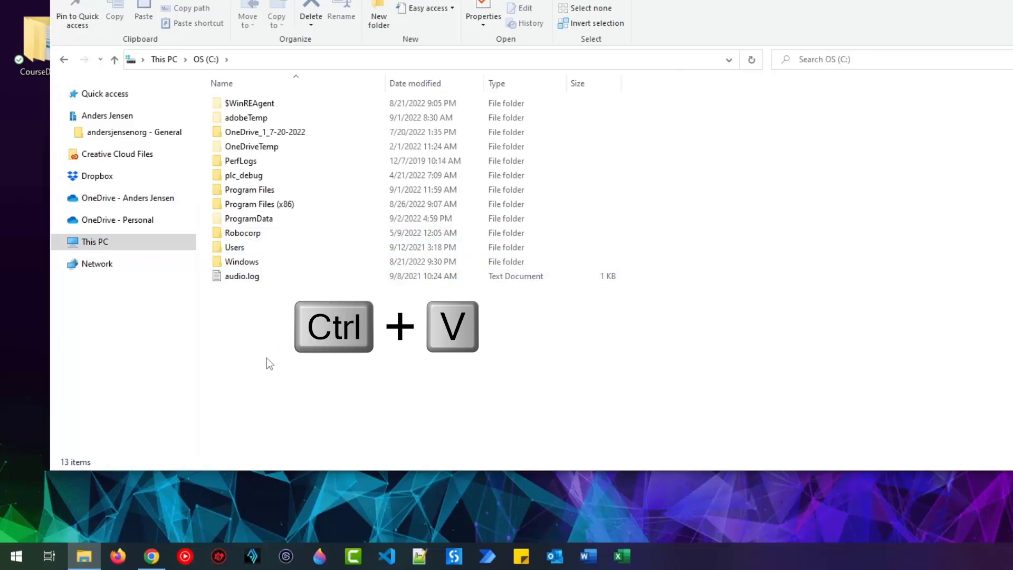
pyautogui.doubleClick(257, 293)
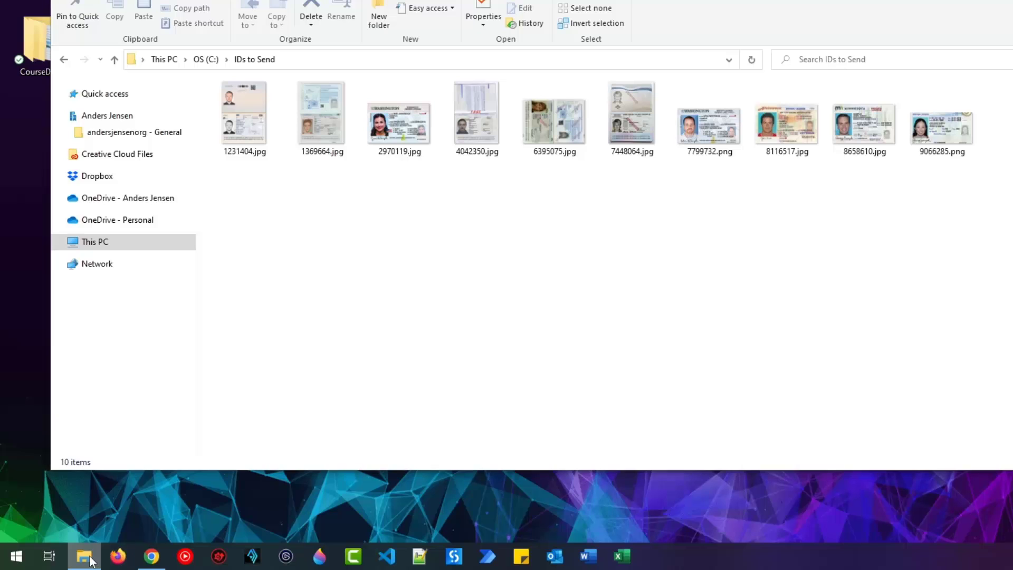
# Step: Open a second File Explorer window showing the KYC Demo folder in the business OneDrive
pyautogui.rightClick(87, 556)
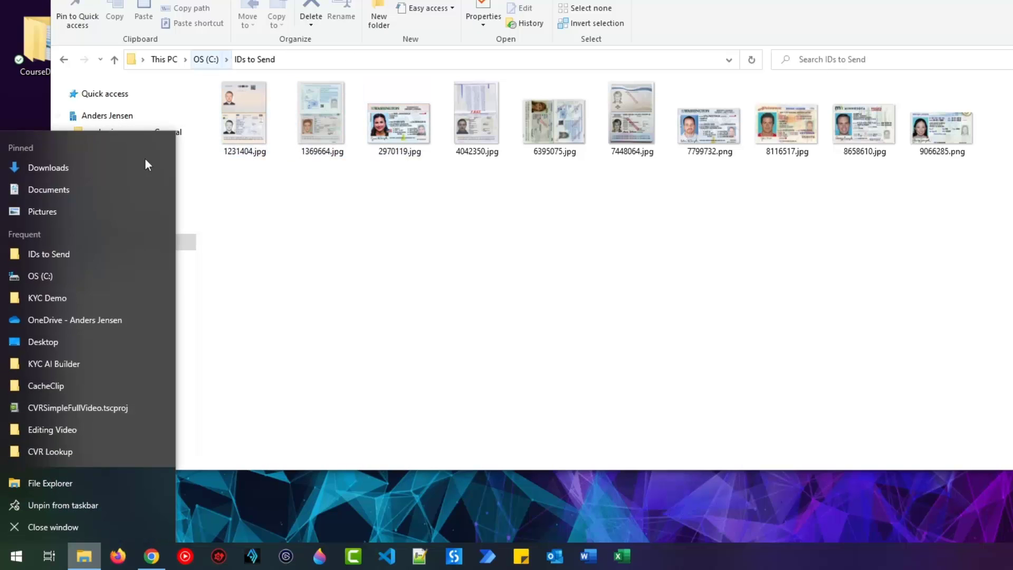
pyautogui.click(62, 488)
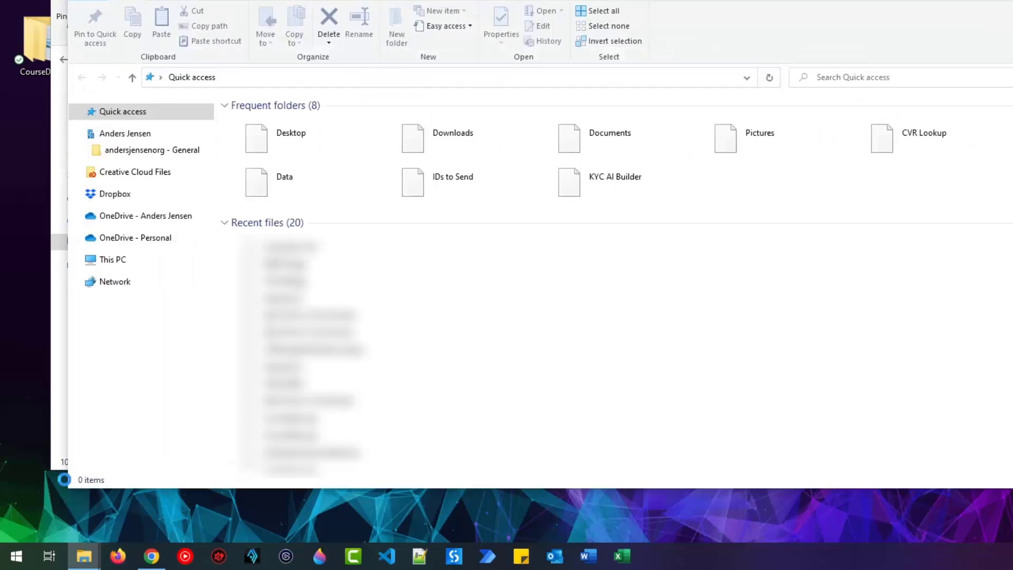
pyautogui.click(152, 217)
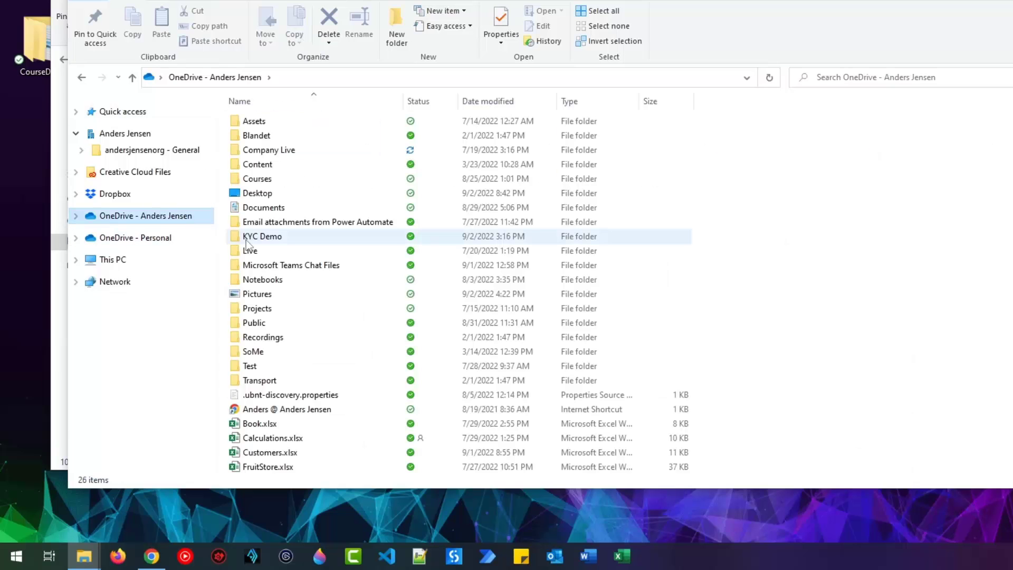
pyautogui.doubleClick(257, 241)
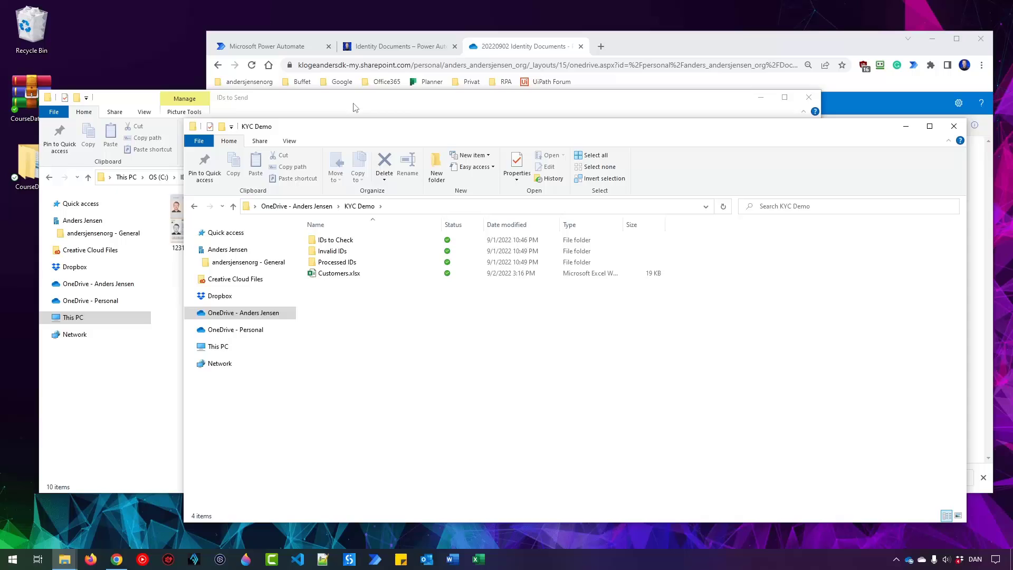
# Step: Bring the IDs to Send window forward, select all its ID images, and select the IDs to Check folder in the KYC Demo window
pyautogui.moveTo(356, 108); pyautogui.dragTo(327, 95)
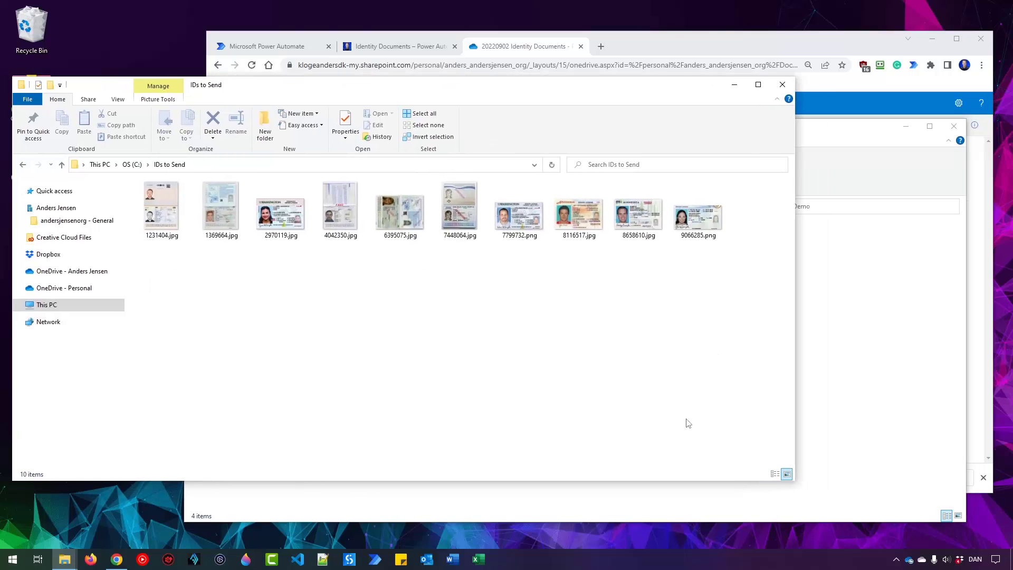
pyautogui.moveTo(734, 406); pyautogui.dragTo(160, 211)
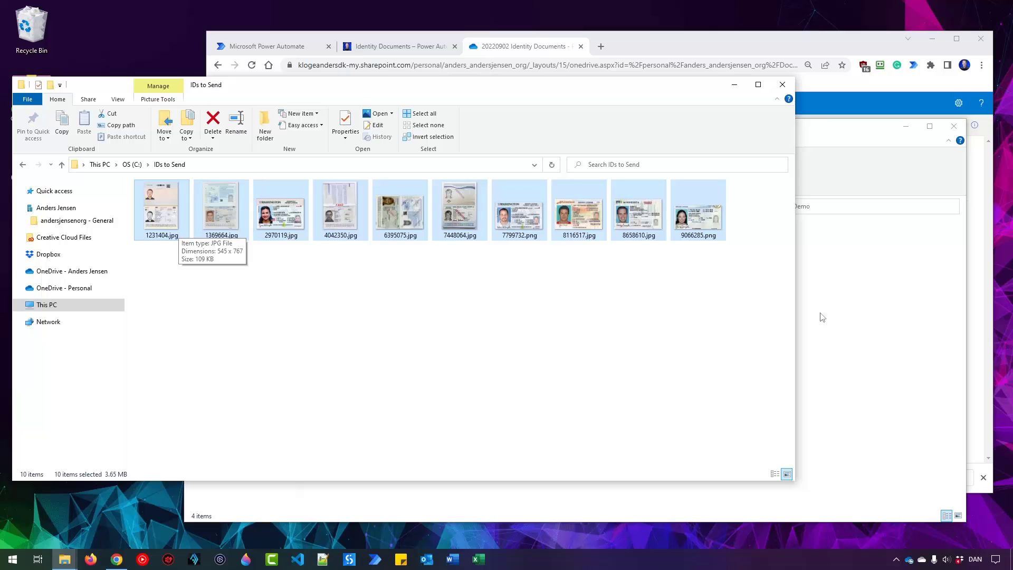
pyautogui.click(899, 315)
pyautogui.click(331, 240)
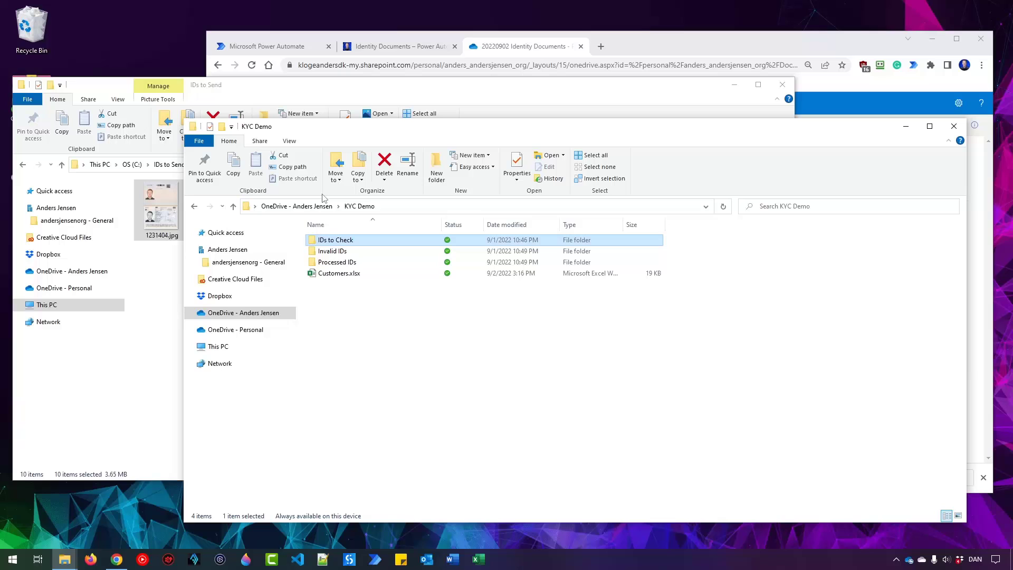
# Step: Switch to the Power Automate page in Chrome, dismiss the download bar and maximize the browser window
pyautogui.click(285, 48)
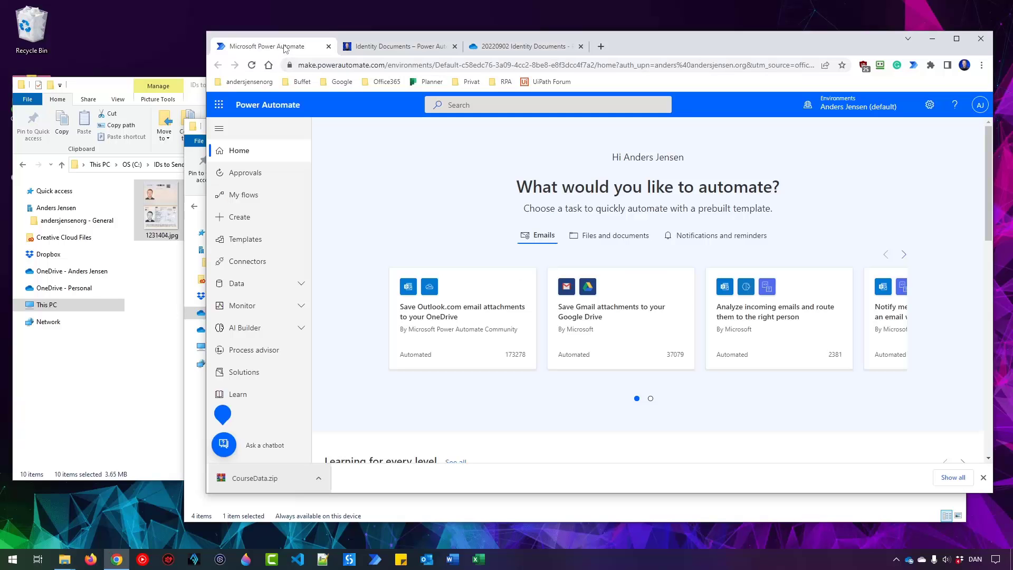
pyautogui.click(983, 478)
pyautogui.click(955, 38)
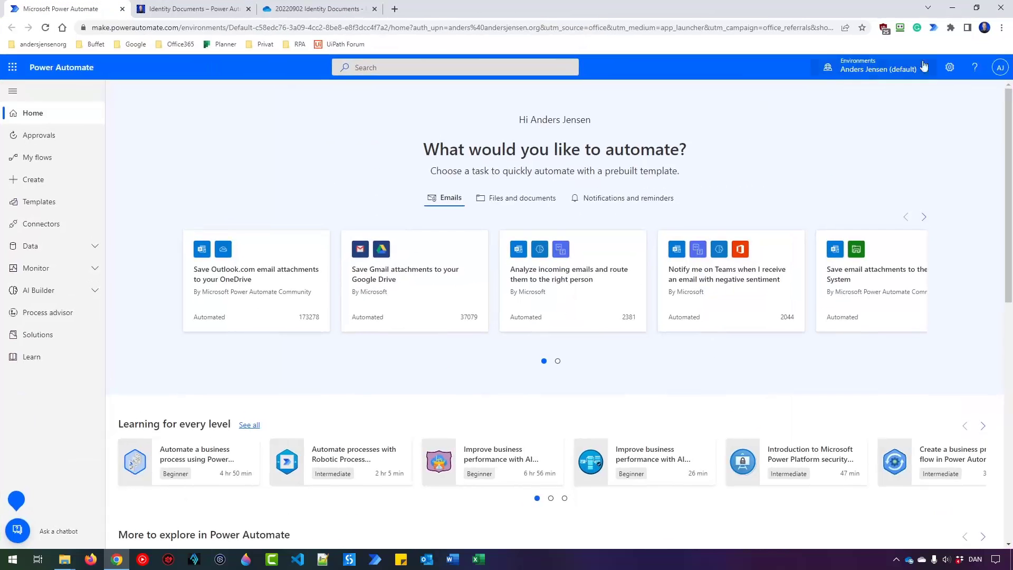
# Step: Explore the AI Builder capabilities and open the prebuilt model that extracts information from identity documents
pyautogui.click(74, 292)
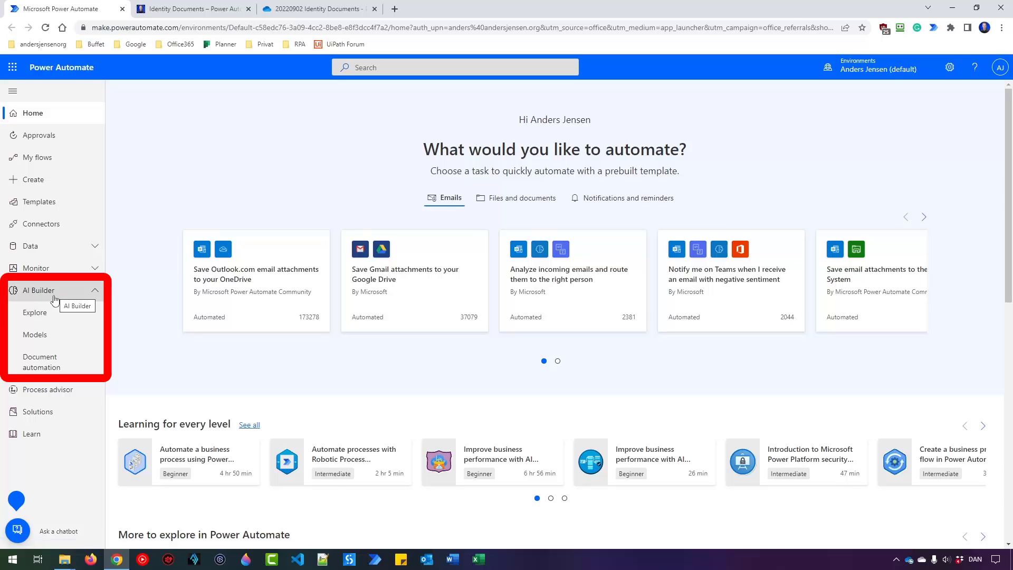
pyautogui.click(53, 314)
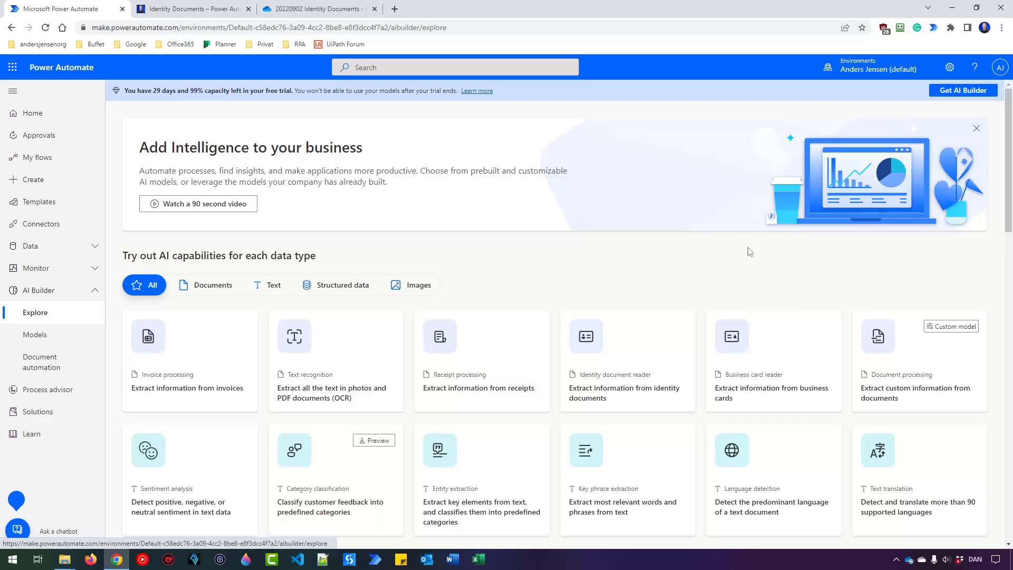
pyautogui.click(623, 405)
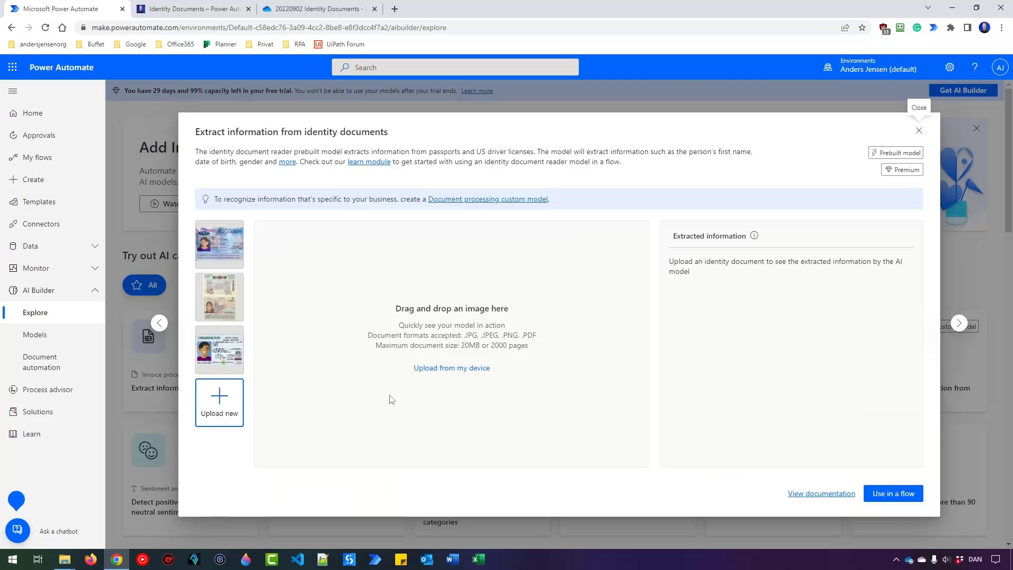
# Step: Test the identity document reader with the first passport image from C:\IDs to Send and review all the extracted fields
pyautogui.click(221, 418)
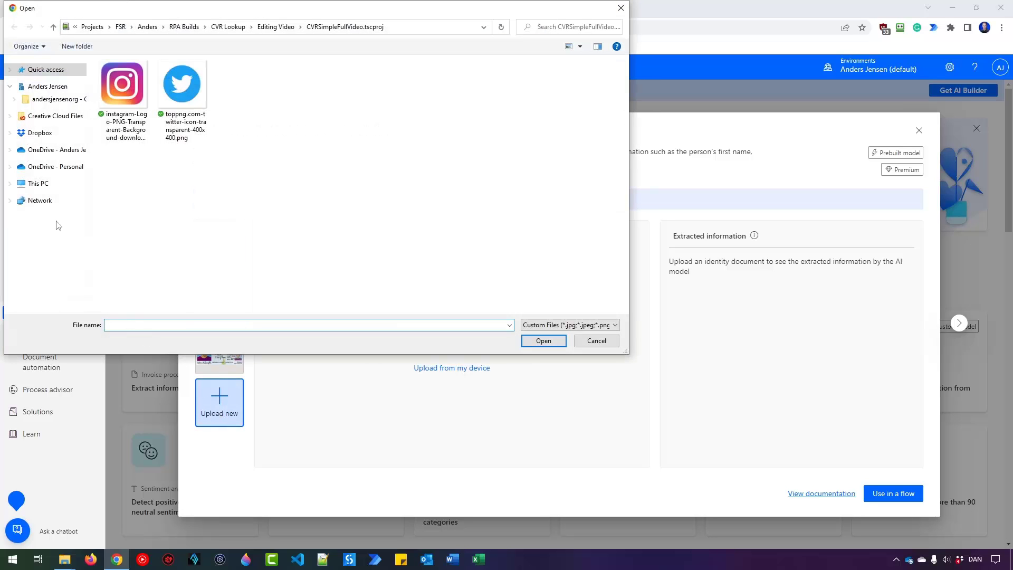
pyautogui.click(34, 183)
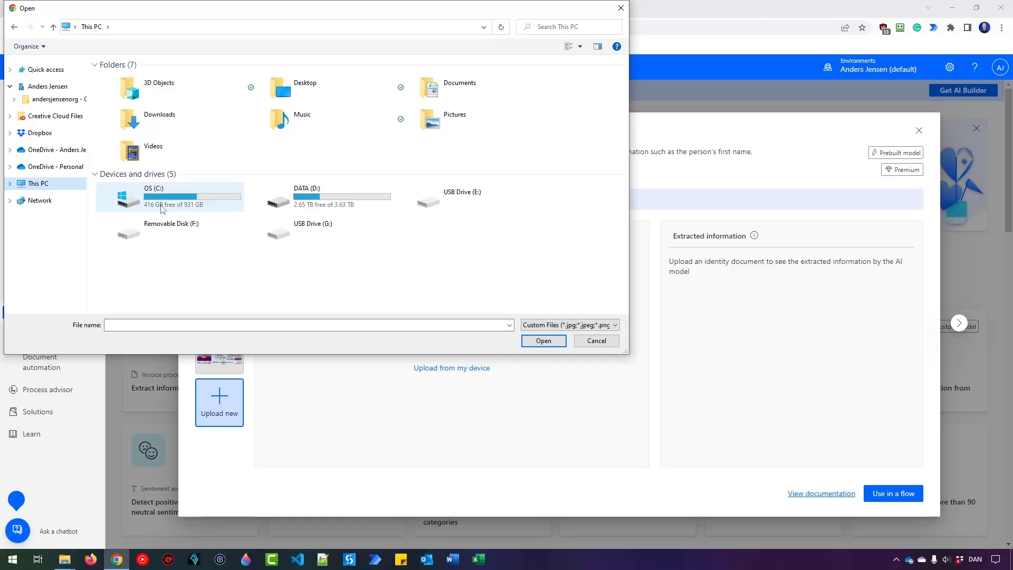
pyautogui.doubleClick(162, 209)
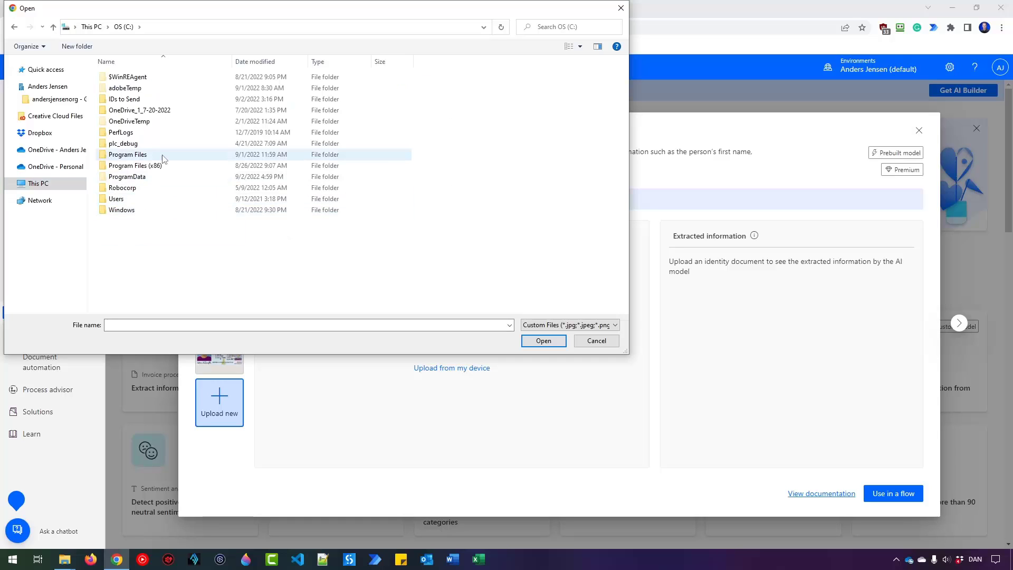
pyautogui.doubleClick(140, 100)
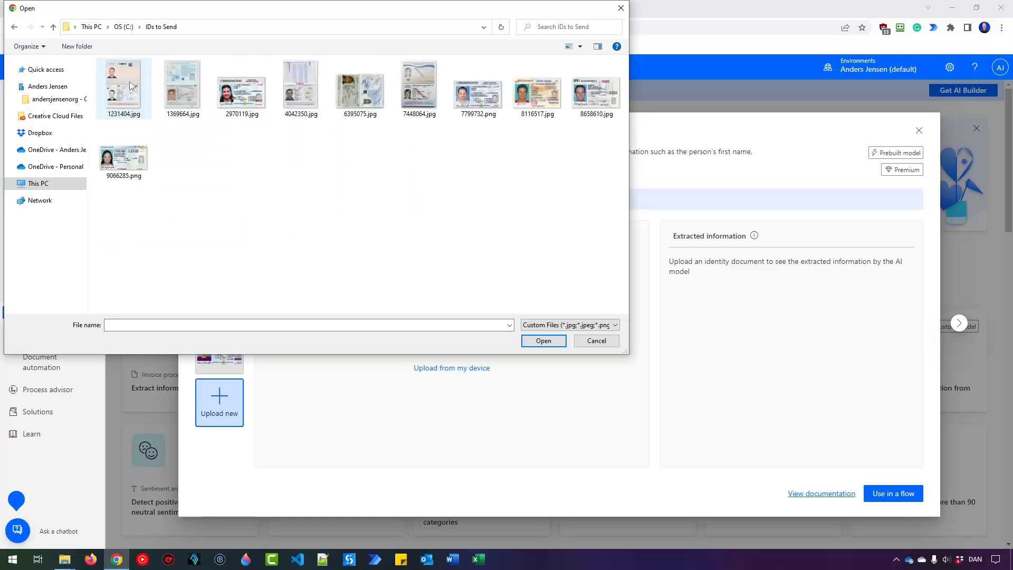
pyautogui.click(131, 85)
pyautogui.click(543, 340)
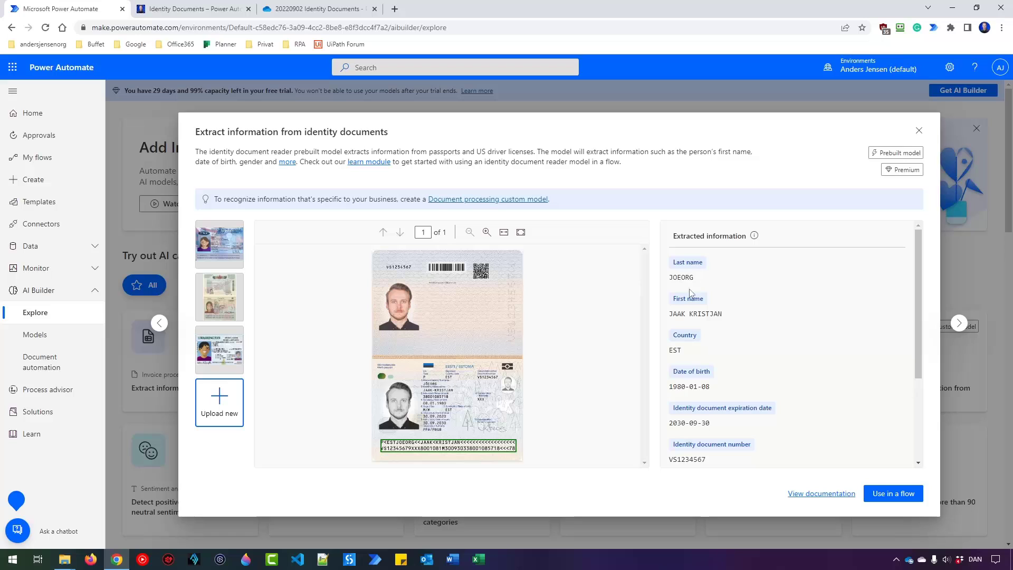
pyautogui.scroll(-1, 715, 379)
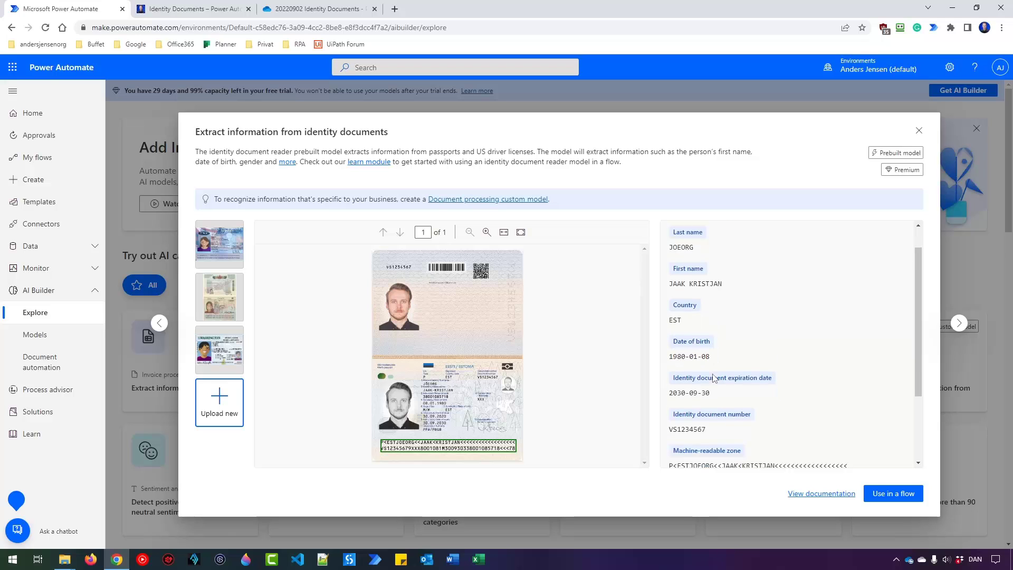
pyautogui.scroll(-2, 814, 414)
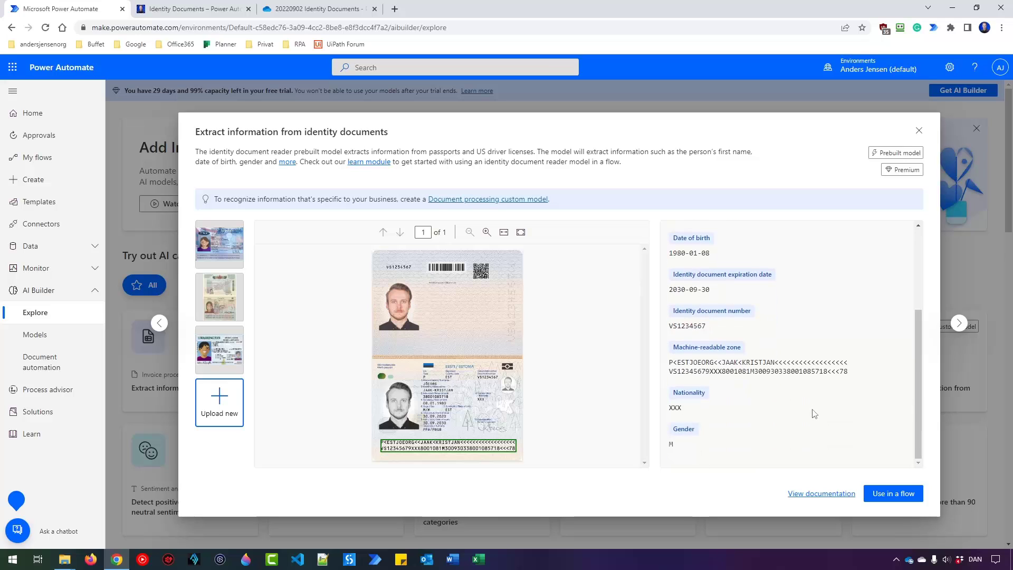
pyautogui.scroll(3, 814, 413)
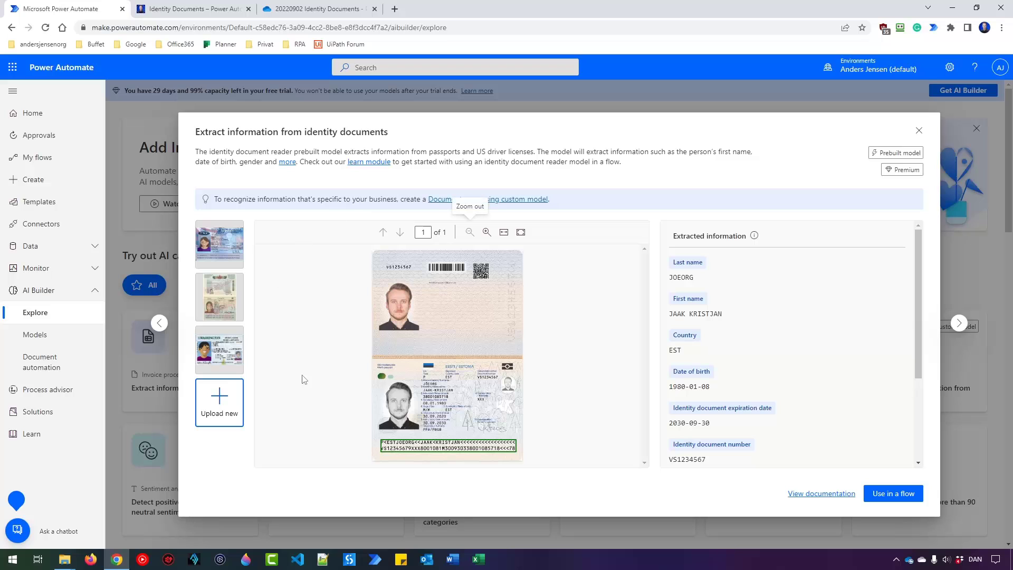
# Step: Test the identity document reader with the Washington driver license PNG image from IDs to Send
pyautogui.click(232, 400)
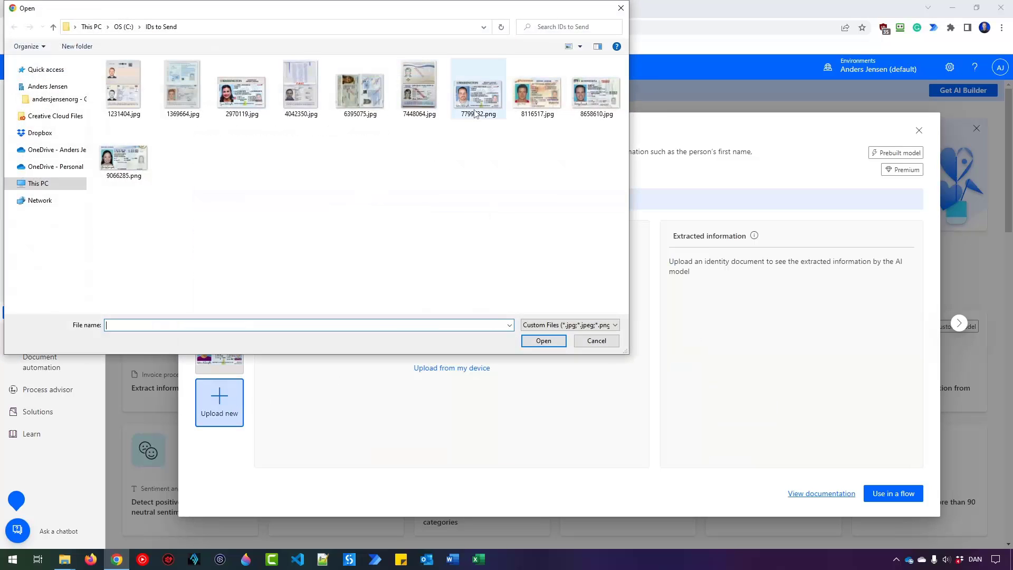
pyautogui.click(478, 88)
pyautogui.click(538, 342)
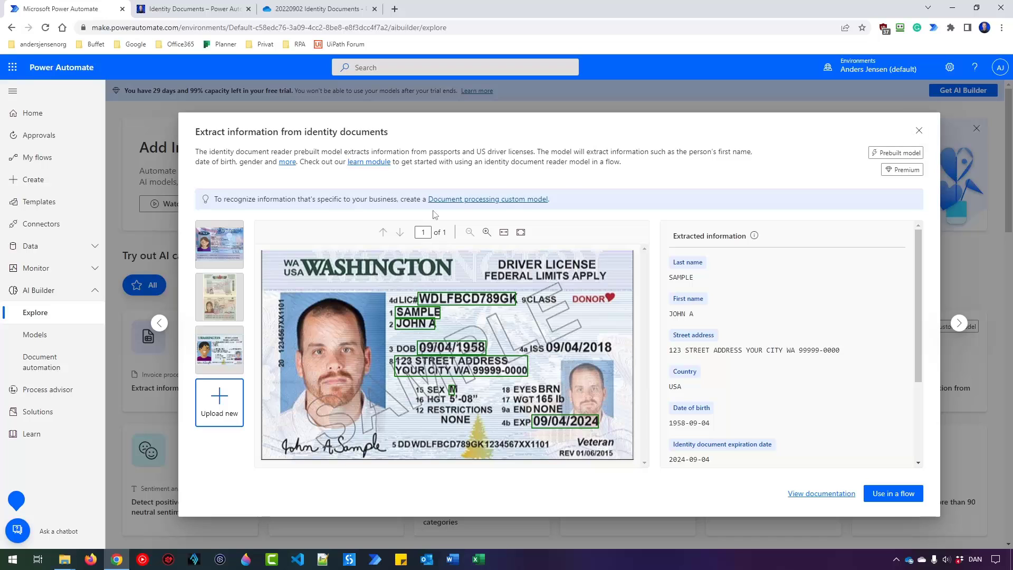
# Step: Close the identity document reader and open the page for creating a new flow
pyautogui.click(918, 130)
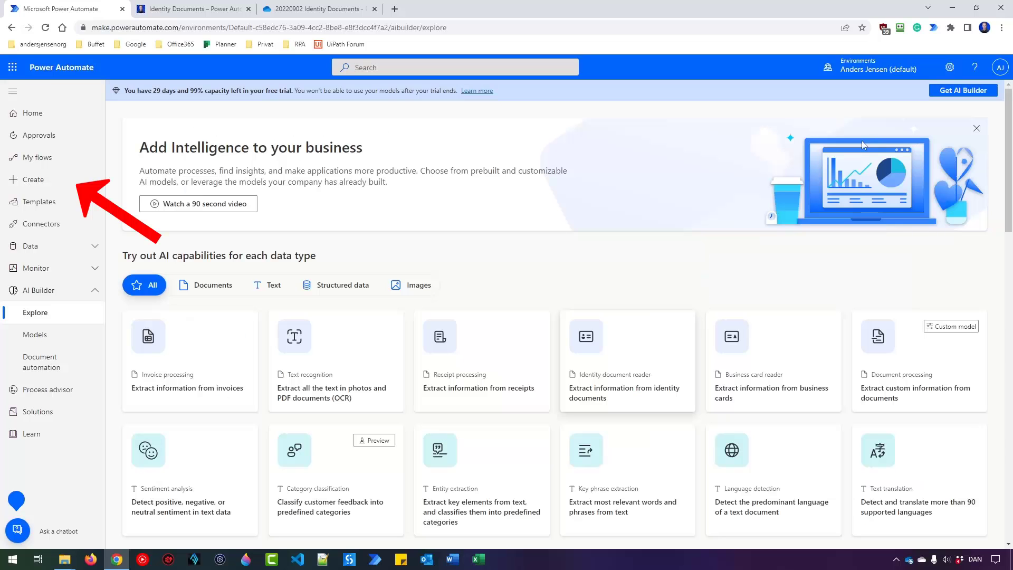
pyautogui.click(65, 188)
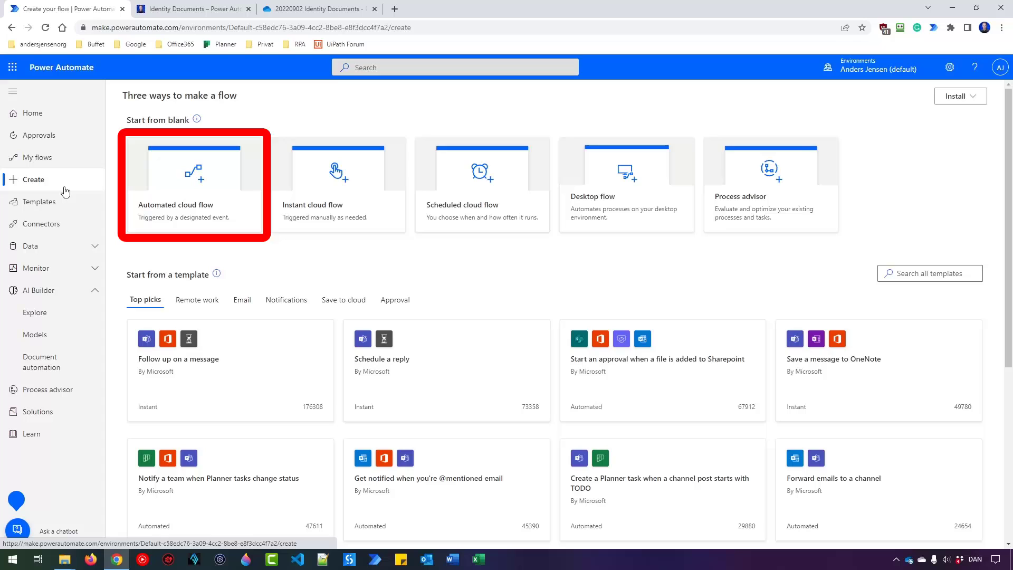
# Step: Open the IDs to Check folder inside the OneDrive KYC Demo folder in File Explorer, and return to Power Automate
pyautogui.click(65, 560)
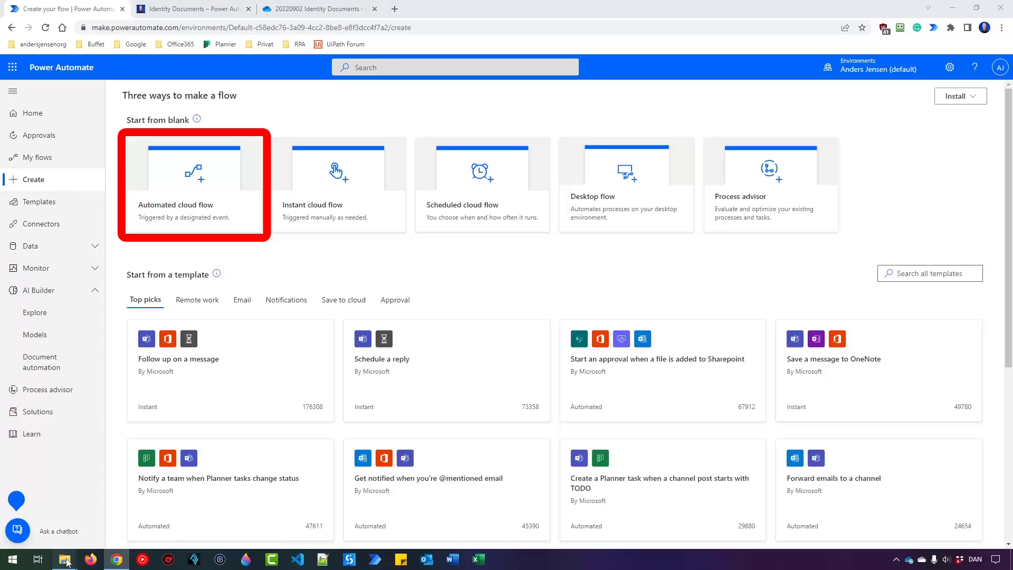
pyautogui.click(141, 527)
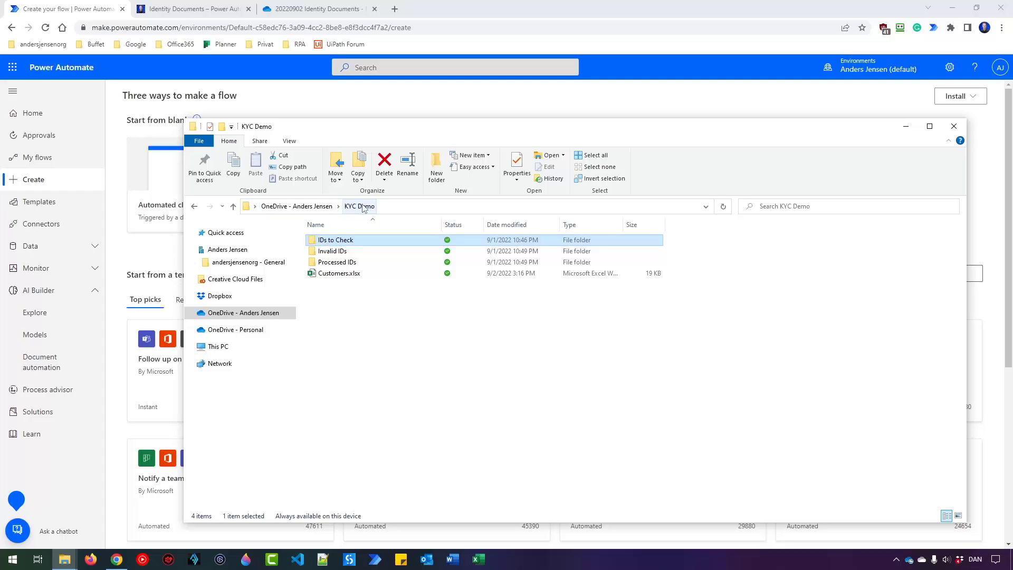
pyautogui.doubleClick(339, 241)
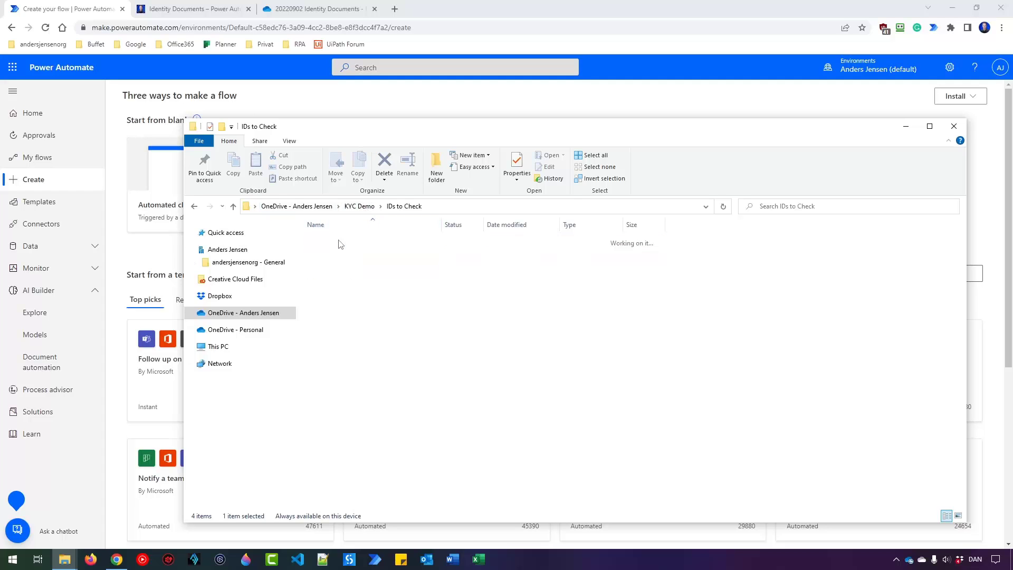
pyautogui.click(150, 218)
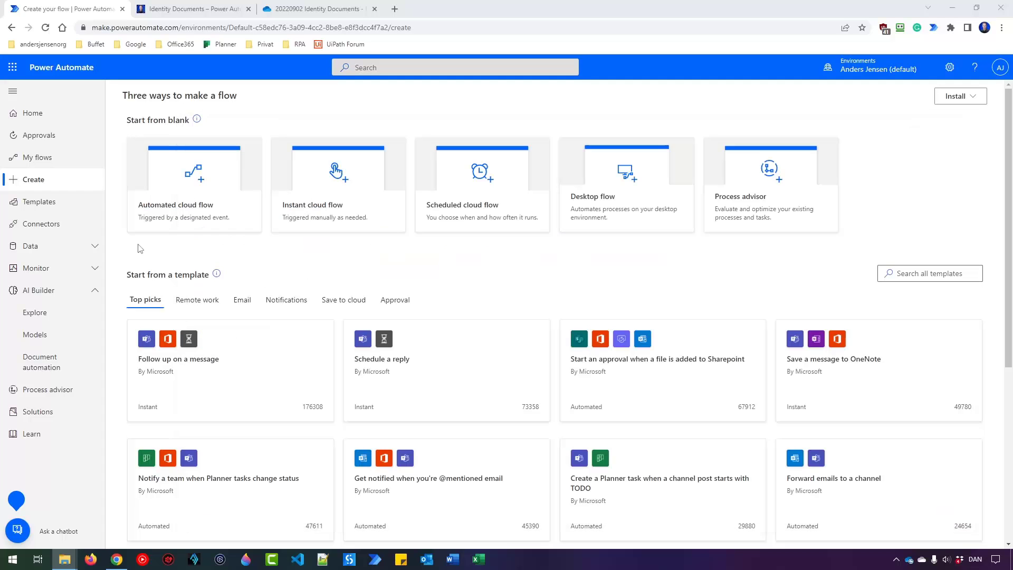
# Step: Create an automated cloud flow named KYC Demo with the OneDrive for Business trigger When a file is created
pyautogui.click(177, 222)
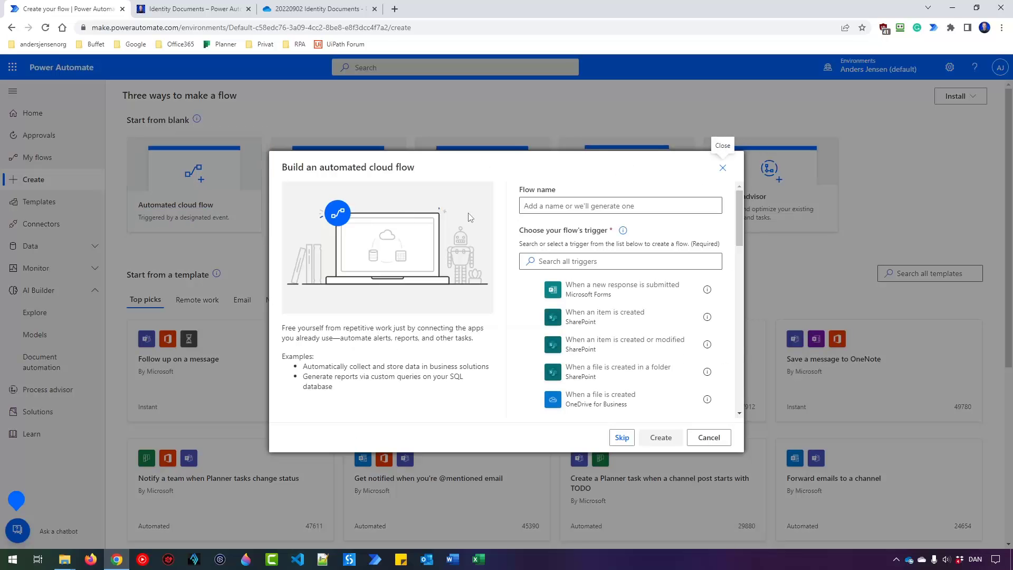
pyautogui.click(582, 205)
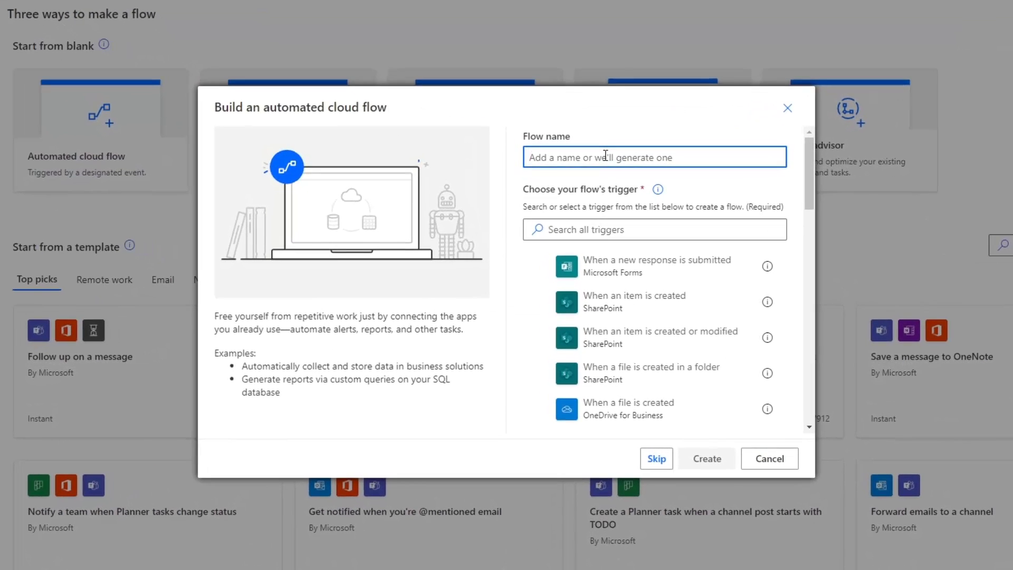
pyautogui.write('KYC Demo')
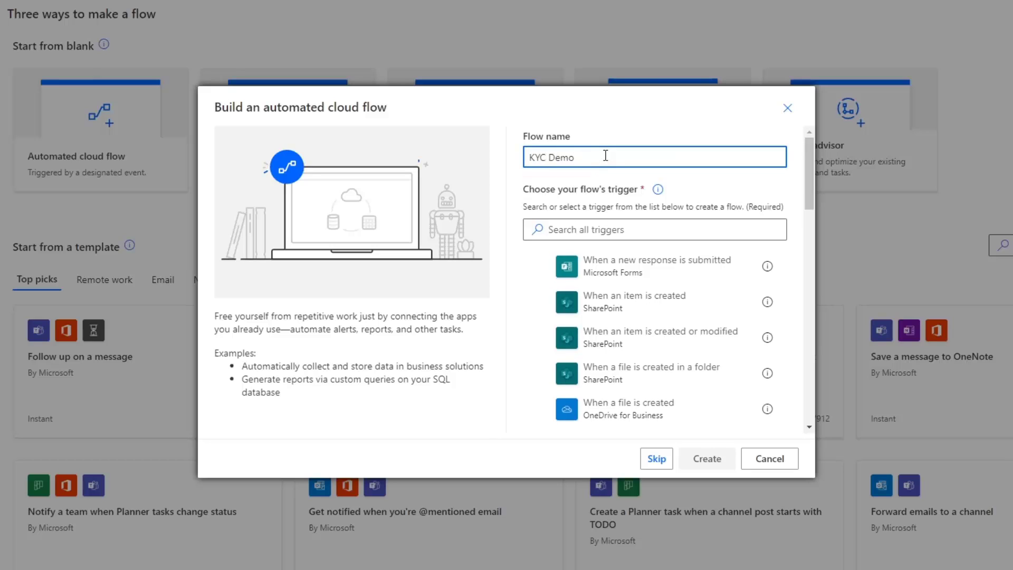
pyautogui.click(565, 228)
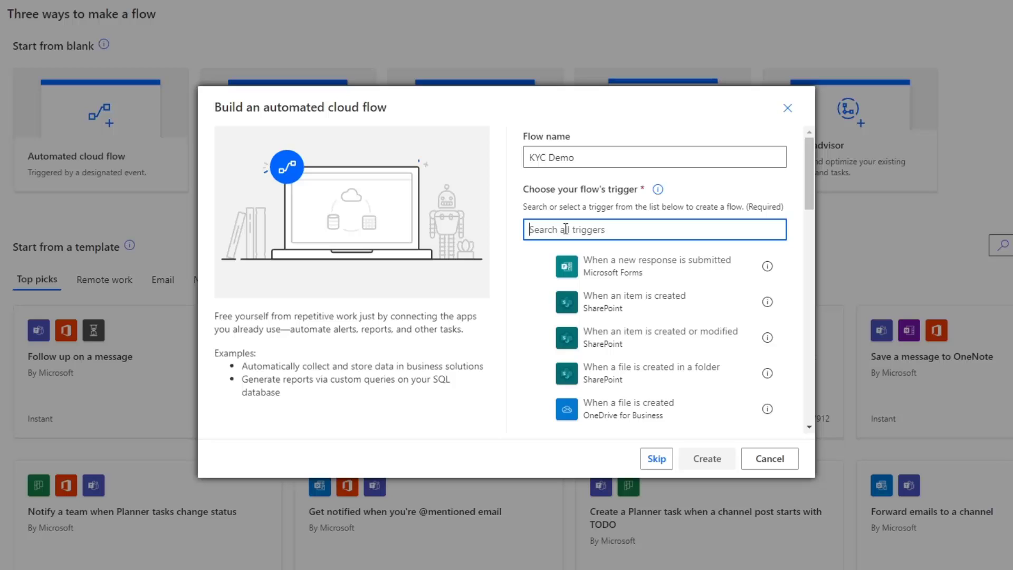
pyautogui.write('When a file is created')
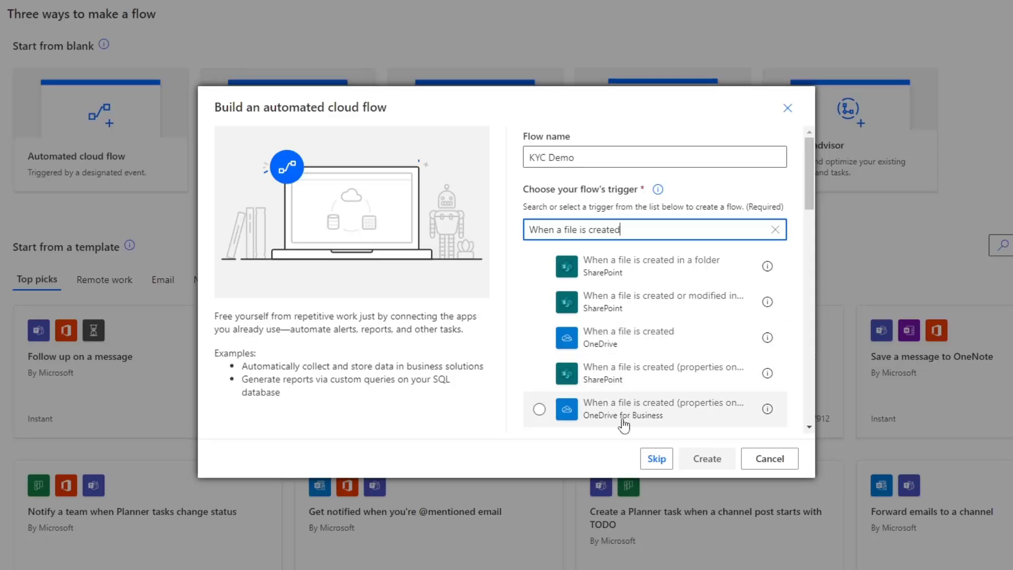
pyautogui.scroll(-2, 644, 401)
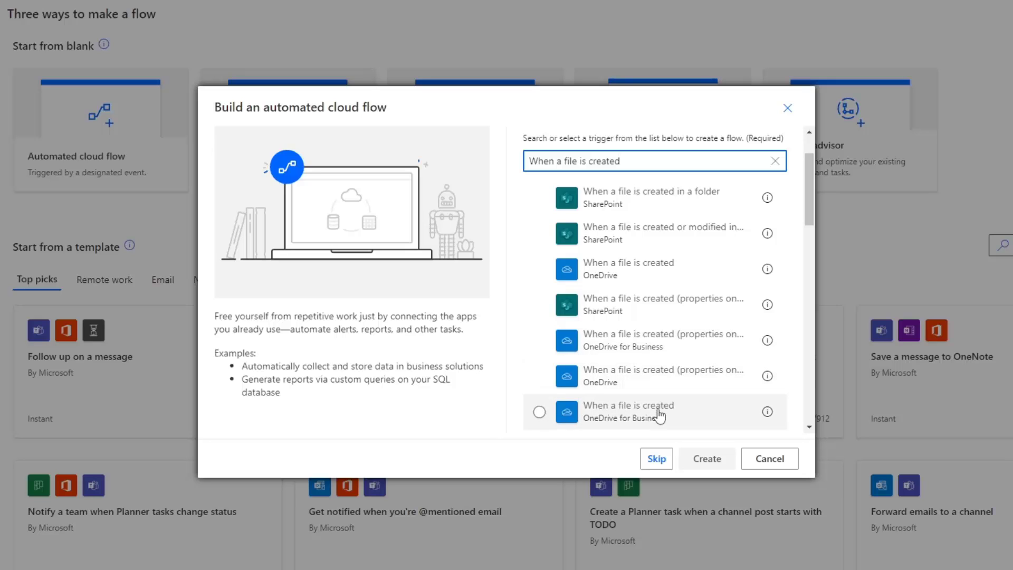
pyautogui.click(639, 419)
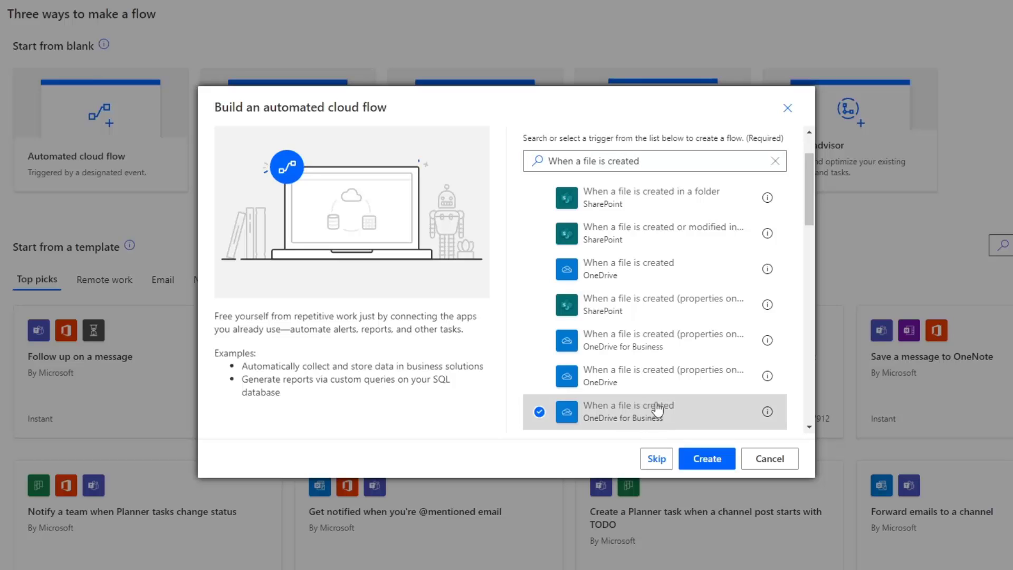
pyautogui.click(697, 458)
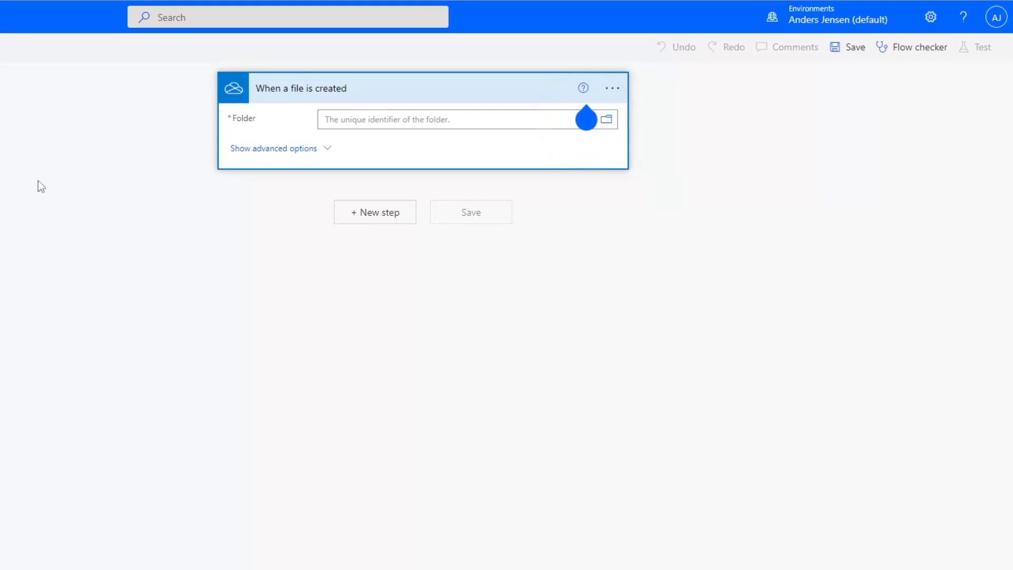
# Step: Set the trigger's folder to /KYC Demo/IDs to Check
pyautogui.click(582, 124)
pyautogui.click(606, 123)
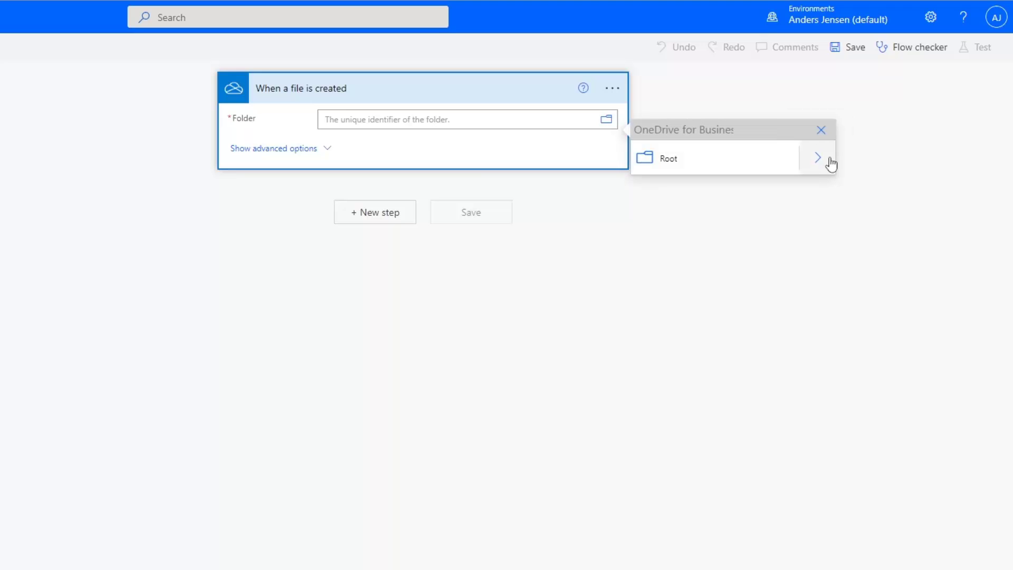
pyautogui.click(817, 159)
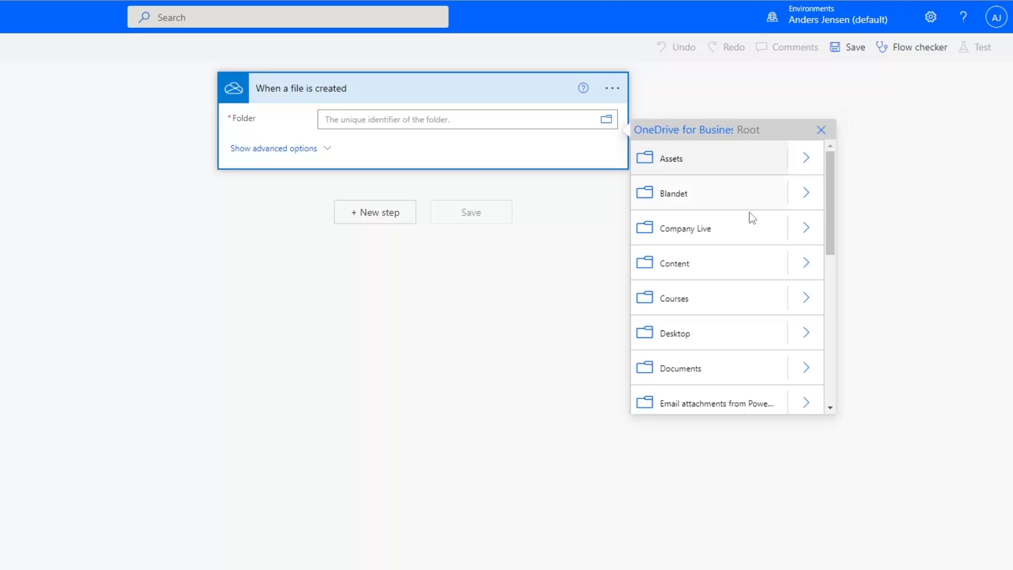
pyautogui.scroll(-3, 752, 218)
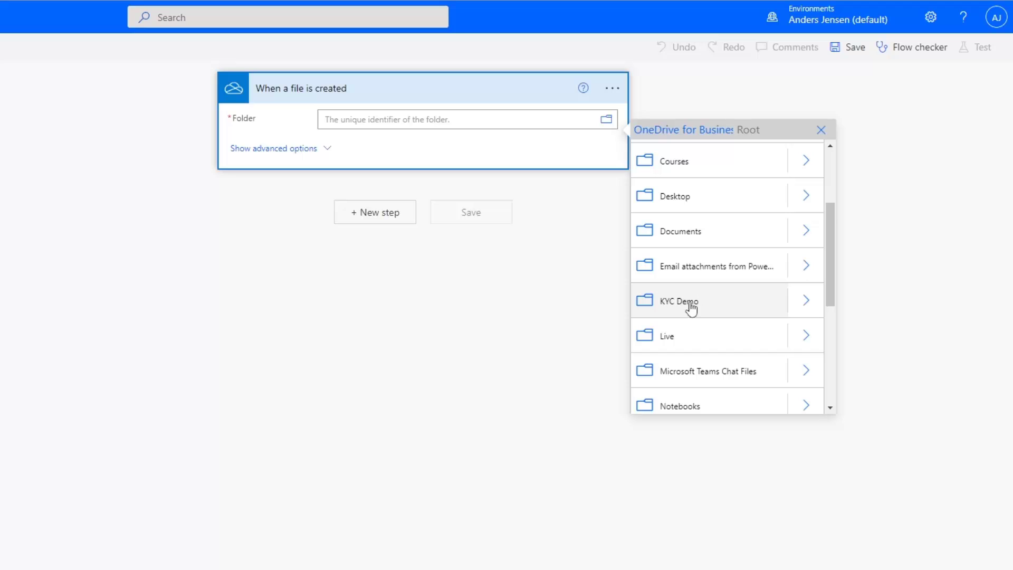
pyautogui.click(807, 301)
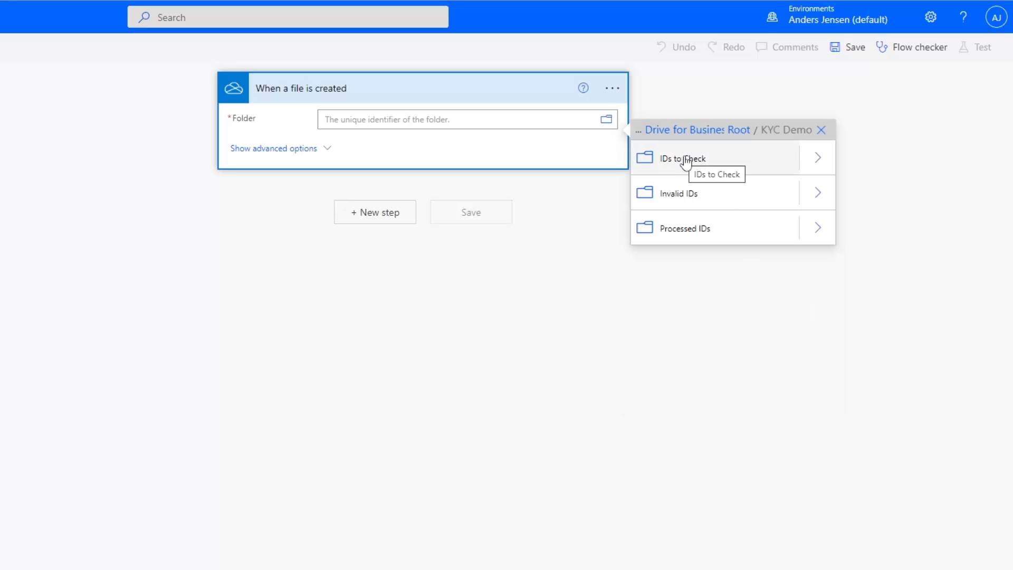
pyautogui.click(683, 158)
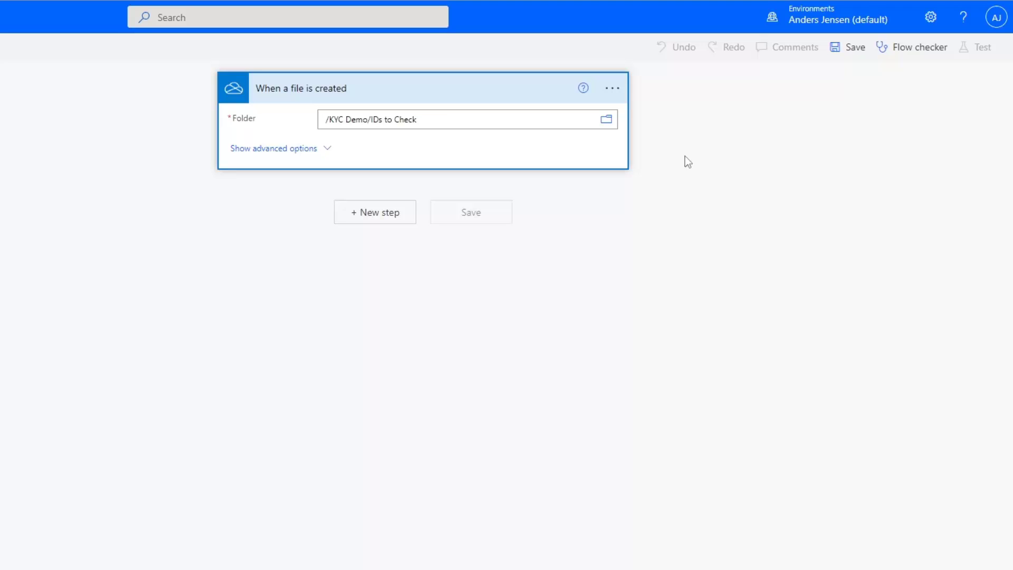
# Step: Add the AI Builder action Extract information from identity documents, using the trigger's File content as the identity document file
pyautogui.click(375, 221)
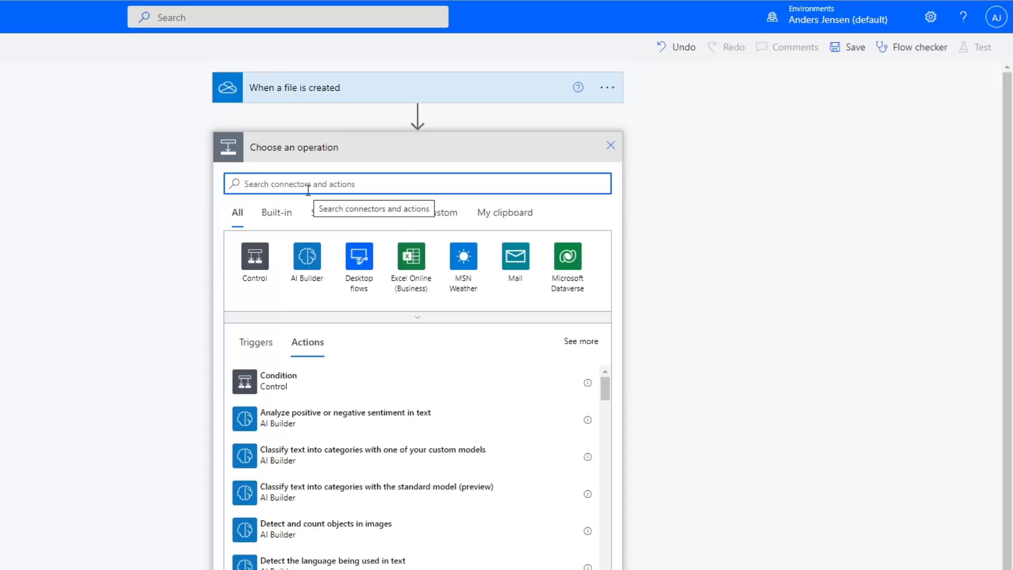
pyautogui.write('extract')
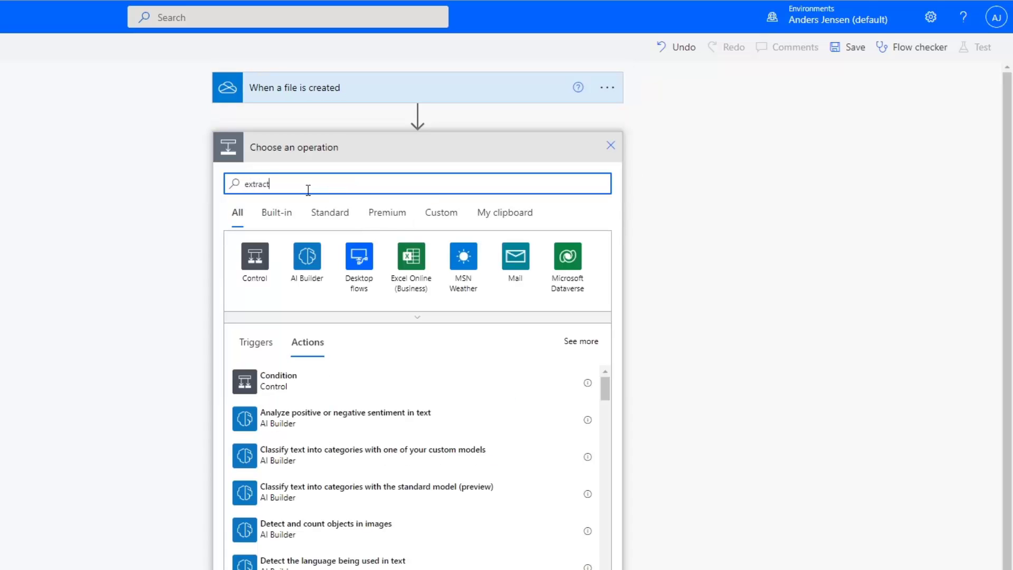
pyautogui.write(' information')
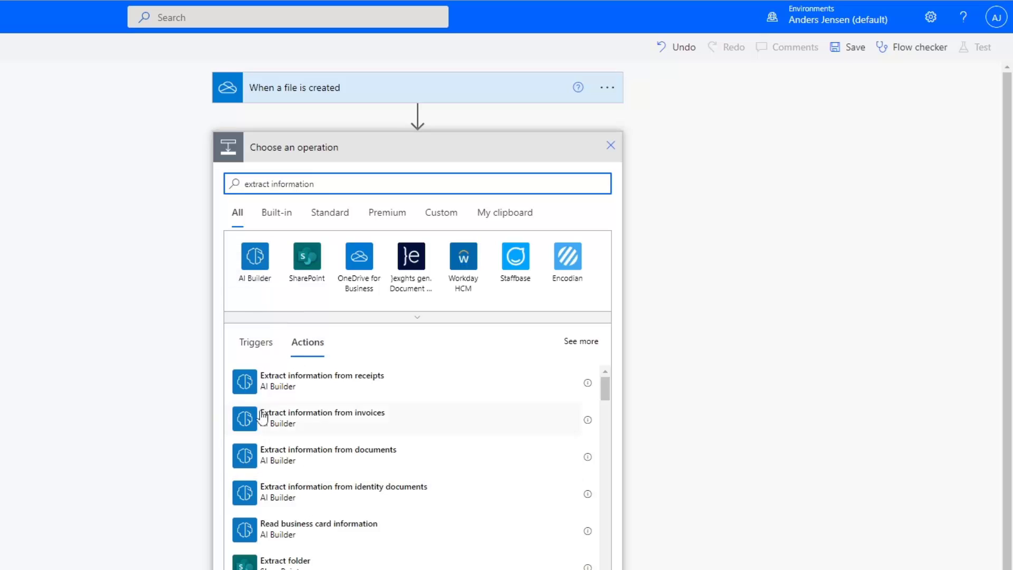
pyautogui.click(319, 497)
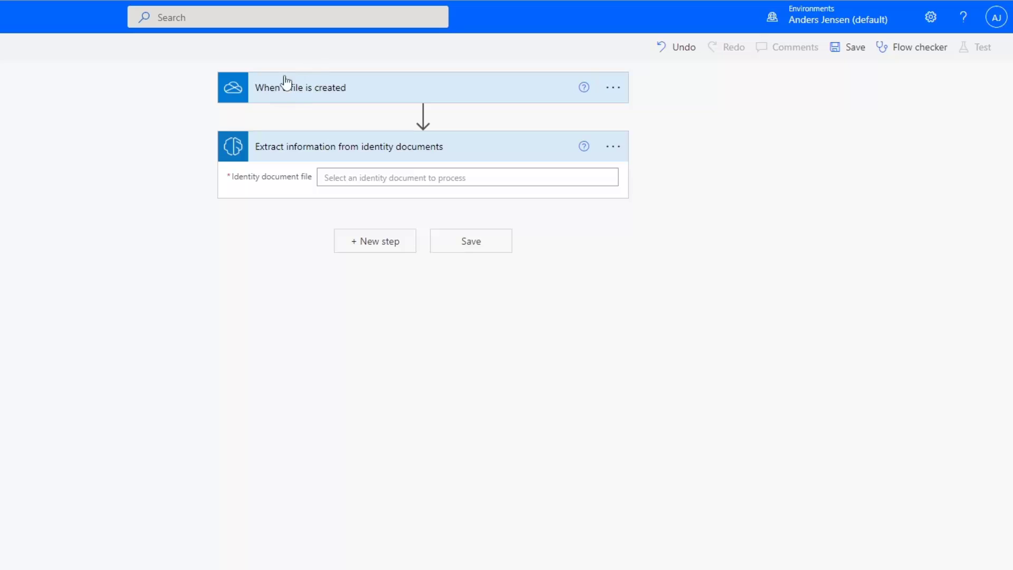
pyautogui.click(350, 178)
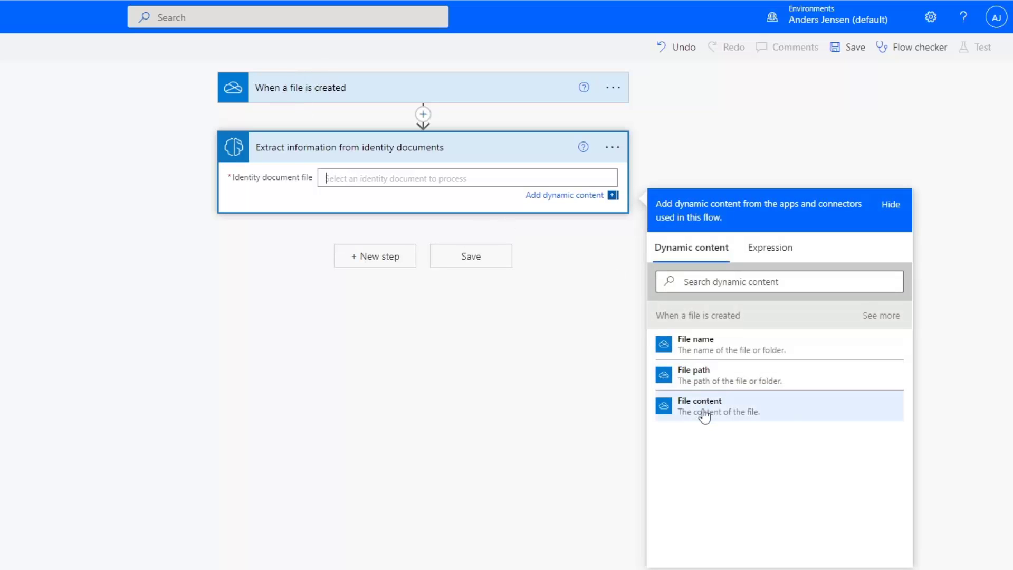
pyautogui.click(704, 415)
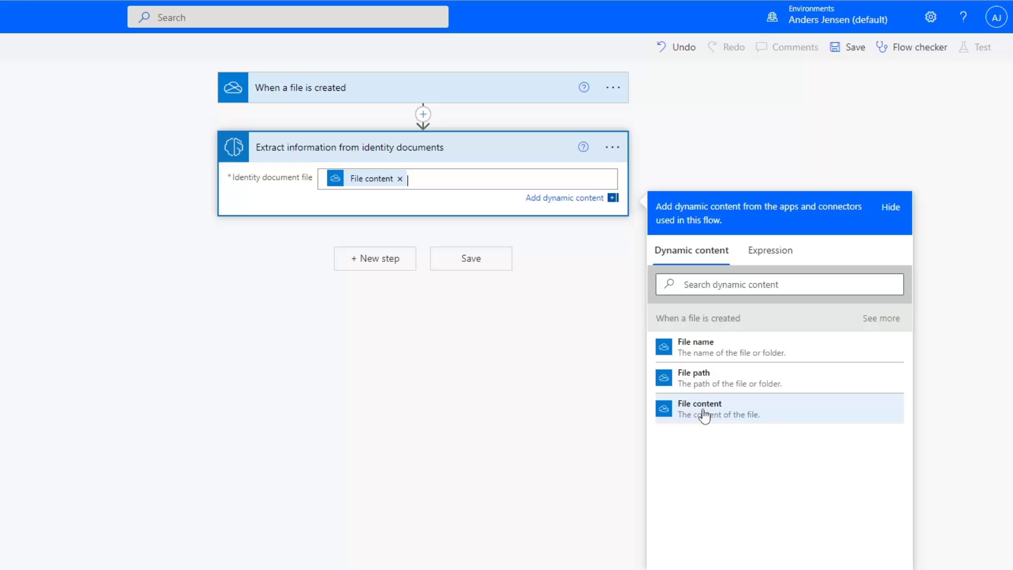
pyautogui.click(496, 368)
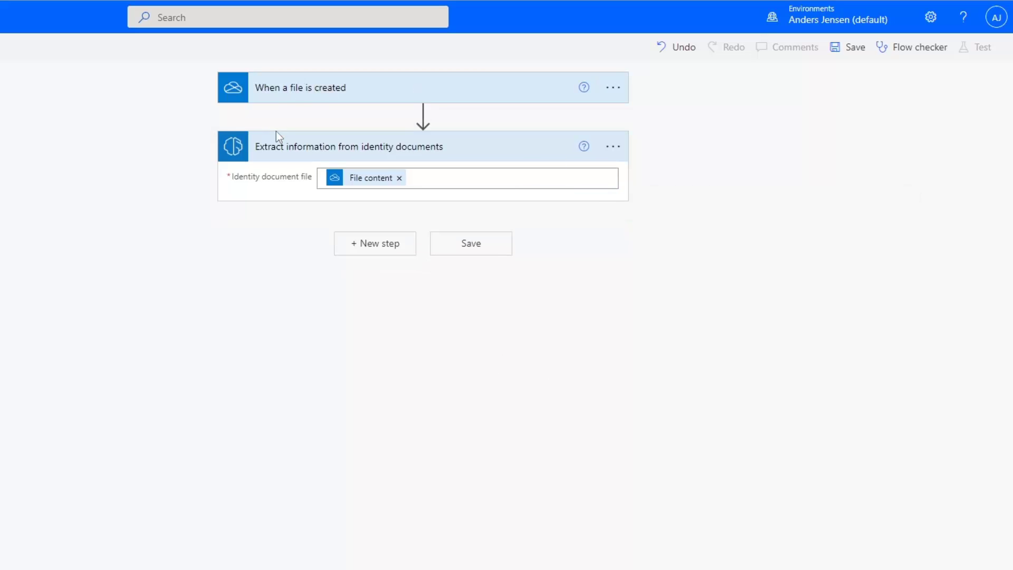
# Step: Save the KYC Demo flow and start a manual test run
pyautogui.click(442, 246)
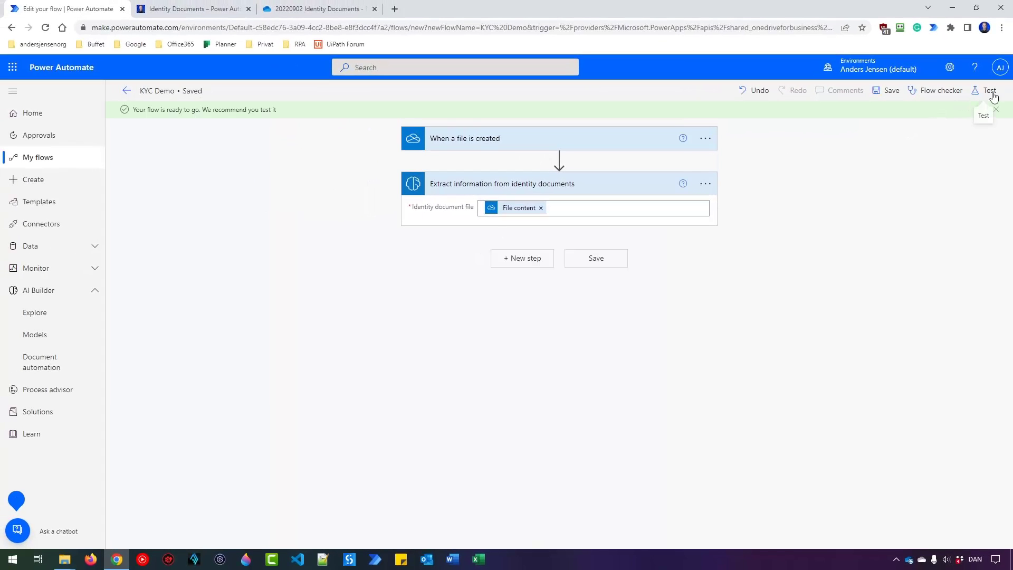
pyautogui.click(994, 96)
pyautogui.click(863, 117)
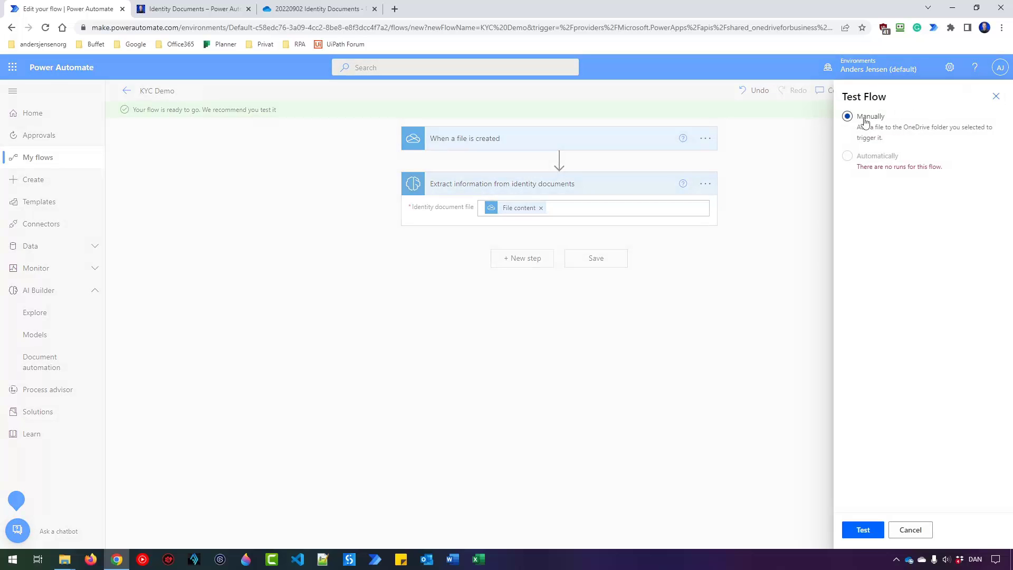
pyautogui.click(871, 532)
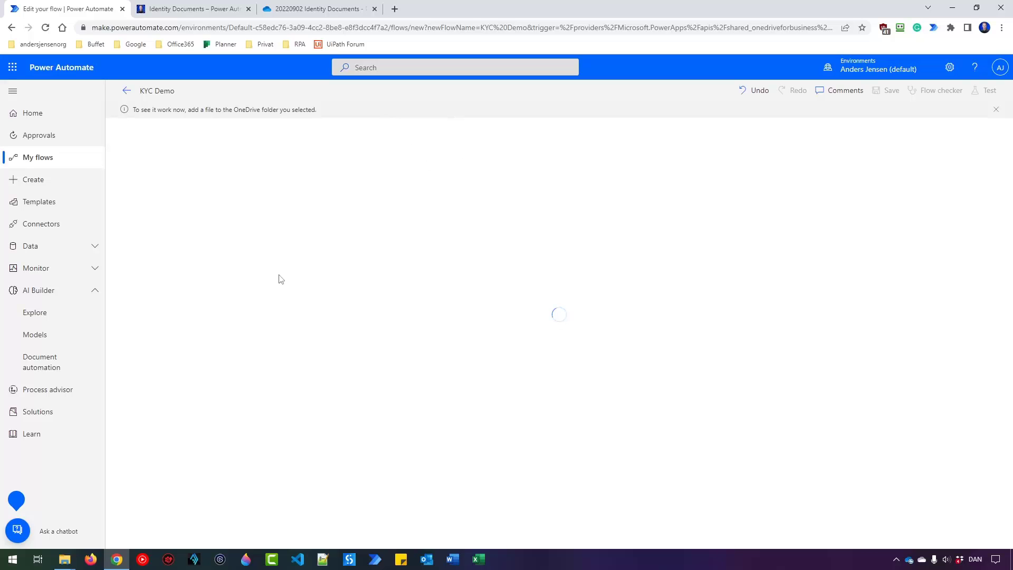
# Step: Bring up the IDs to Send and IDs to Check folders in File Explorer and resize IDs to Check so both windows are reachable
pyautogui.click(68, 563)
pyautogui.click(58, 519)
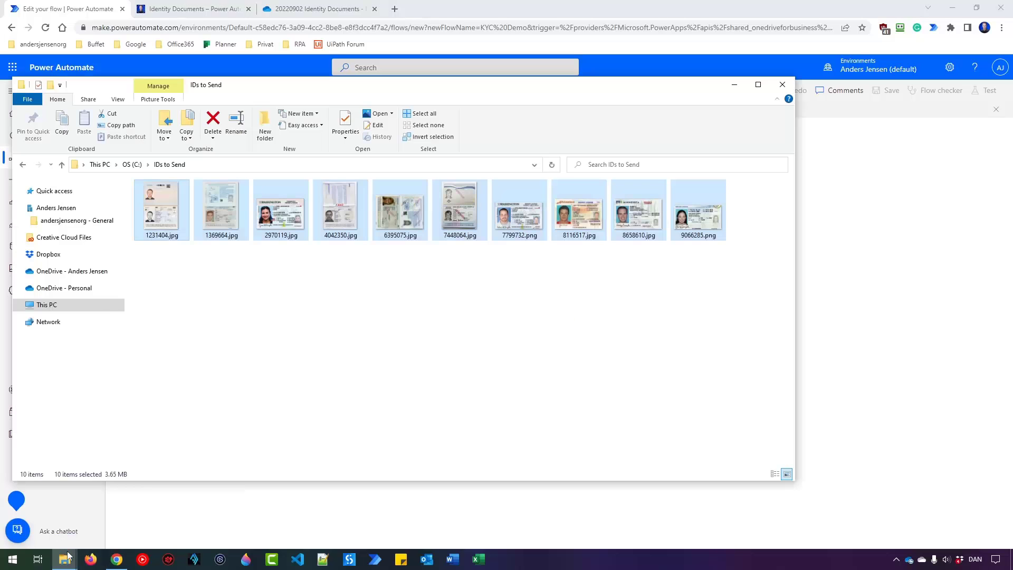
pyautogui.click(65, 561)
pyautogui.click(137, 526)
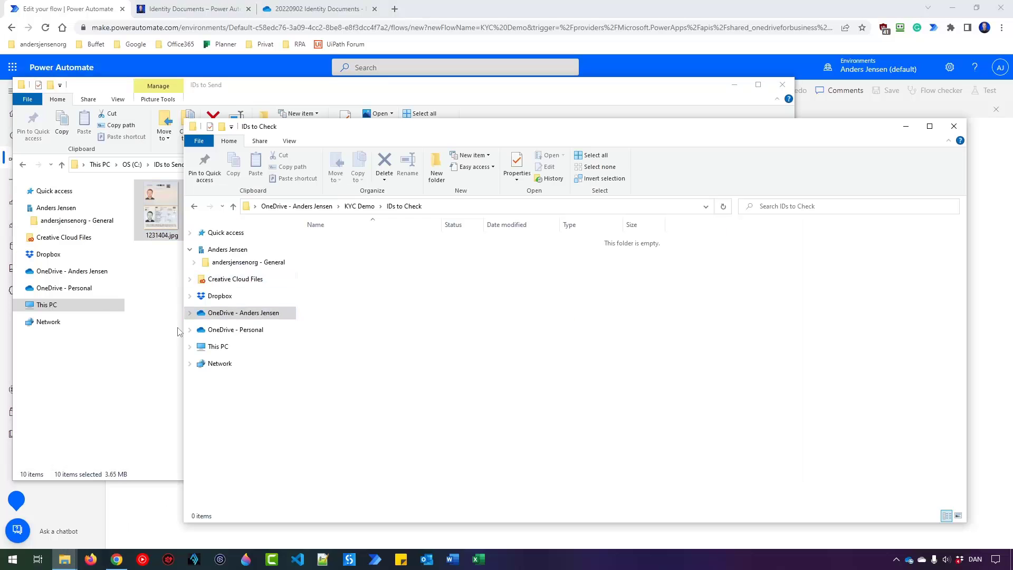
pyautogui.moveTo(182, 331); pyautogui.dragTo(397, 332)
pyautogui.click(327, 319)
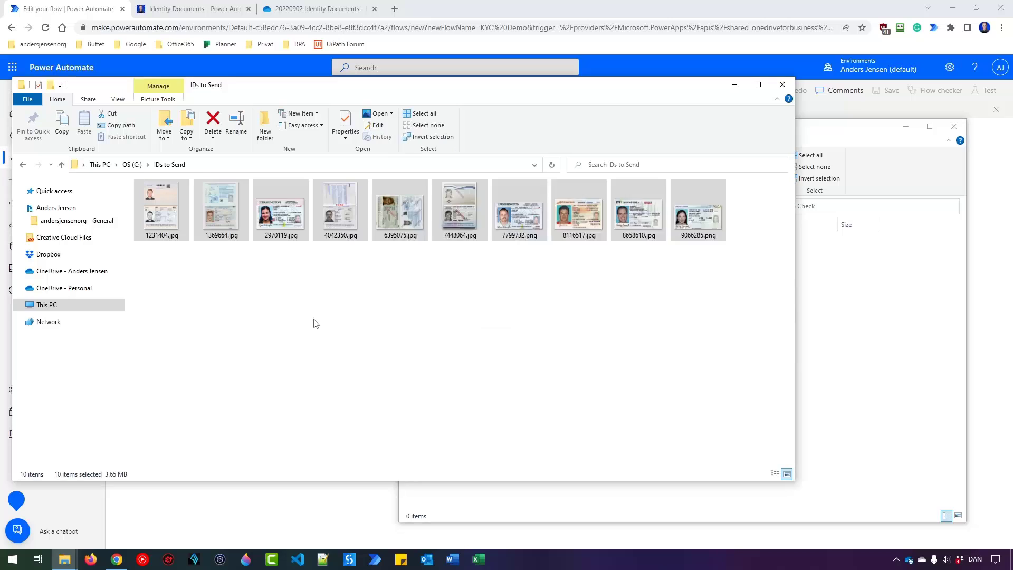
pyautogui.click(927, 379)
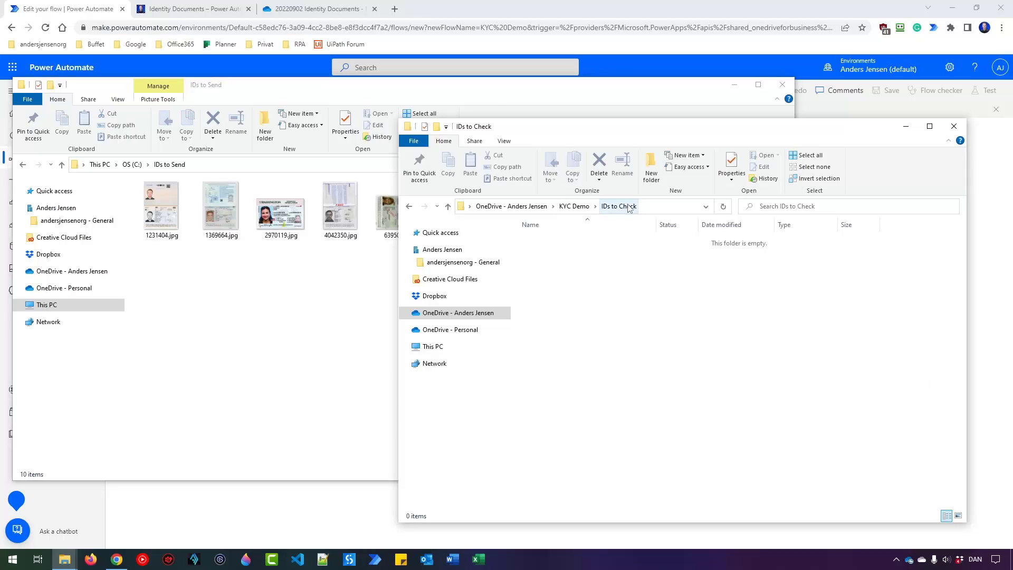
# Step: Copy 7448064.jpg from the IDs to Send folder into IDs to Check and return to the running flow
pyautogui.click(342, 326)
pyautogui.click(472, 217)
pyautogui.hotkey('ctrl', 'c')
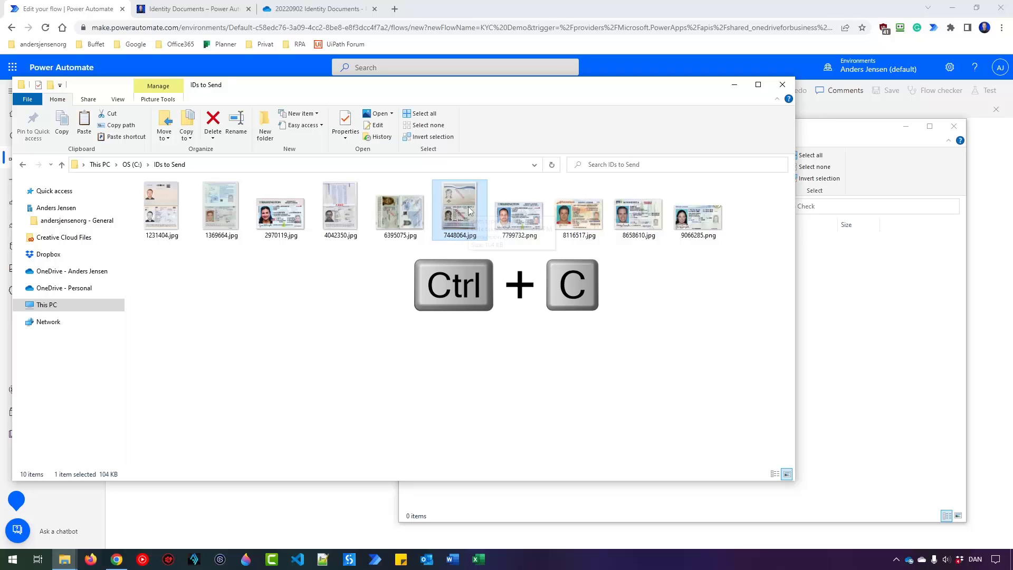
pyautogui.click(827, 316)
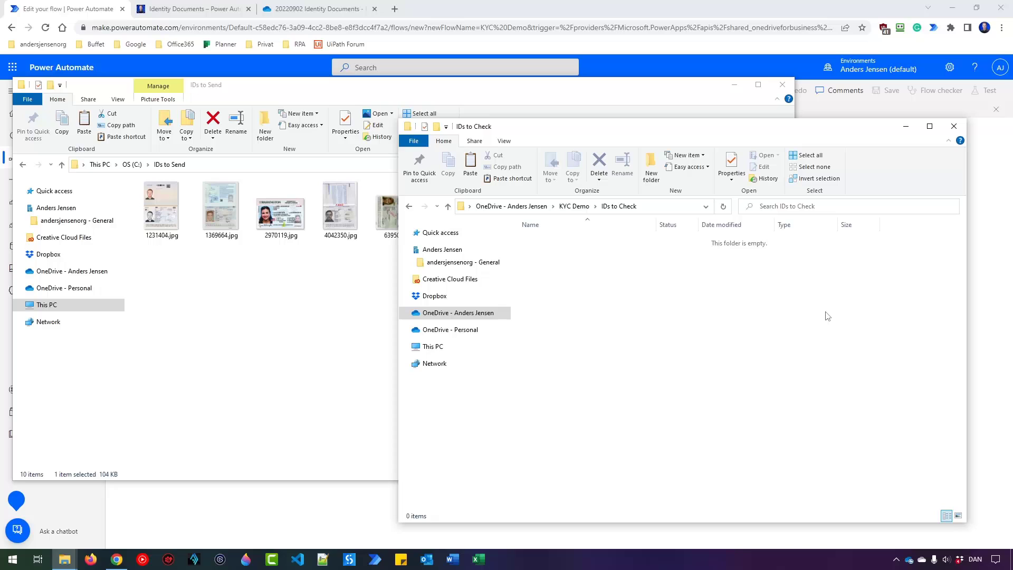
pyautogui.hotkey('ctrl', 'v')
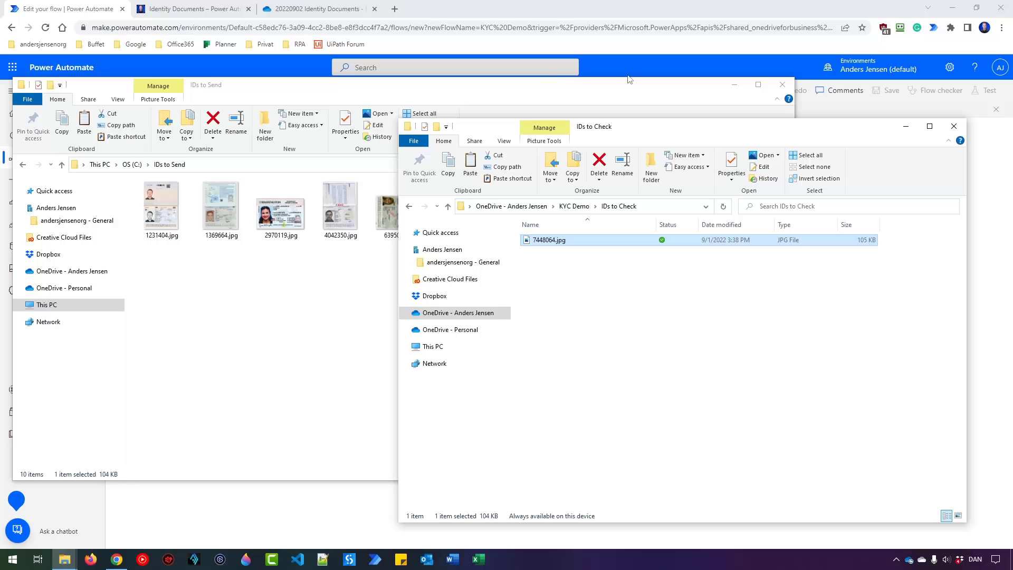
pyautogui.moveTo(517, 92); pyautogui.dragTo(506, 145)
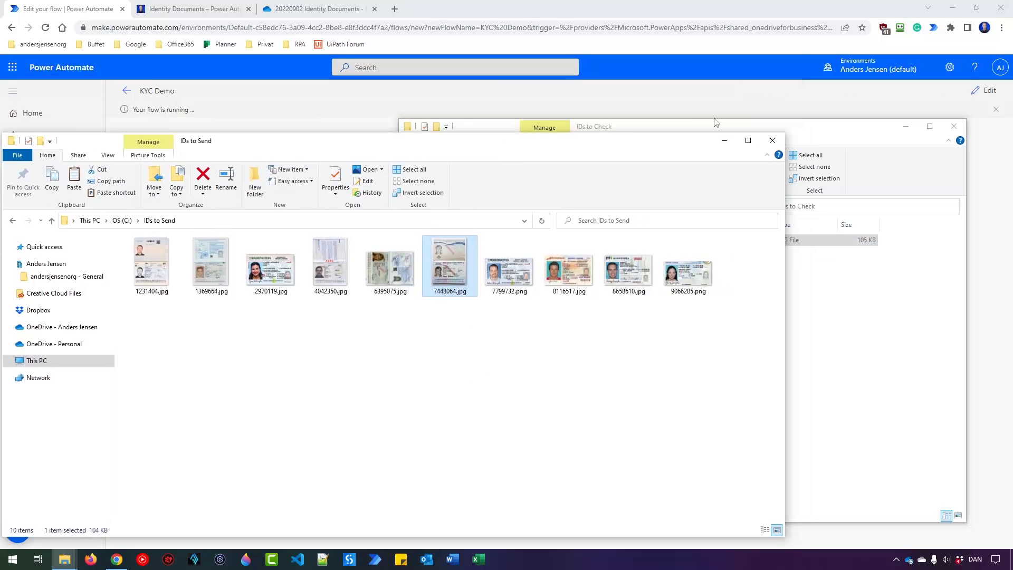
pyautogui.click(712, 9)
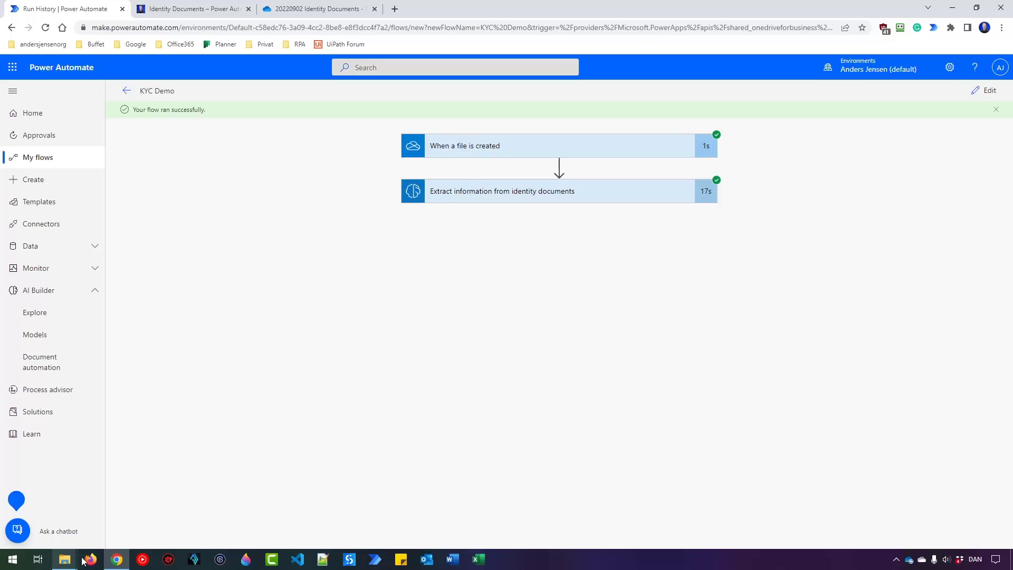
# Step: Check the name of the file in the IDs to Check folder and return to the flow run
pyautogui.click(64, 559)
pyautogui.click(146, 516)
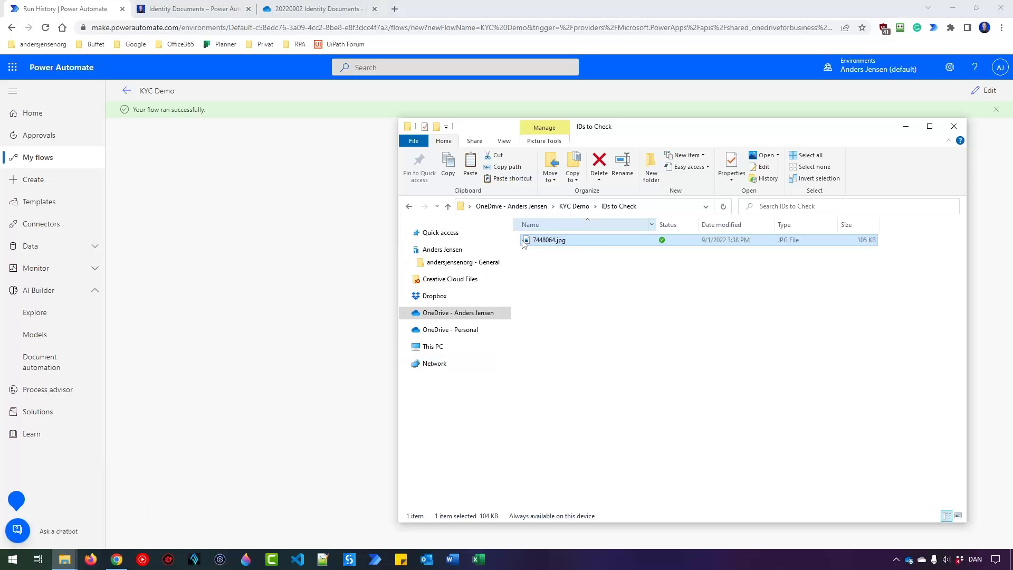
pyautogui.click(548, 249)
pyautogui.click(548, 243)
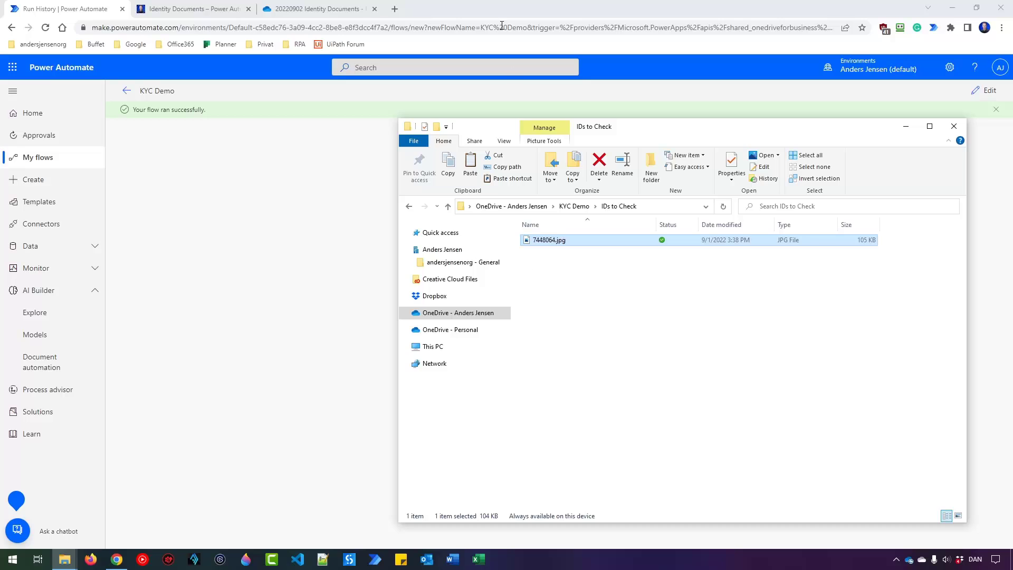
pyautogui.click(505, 10)
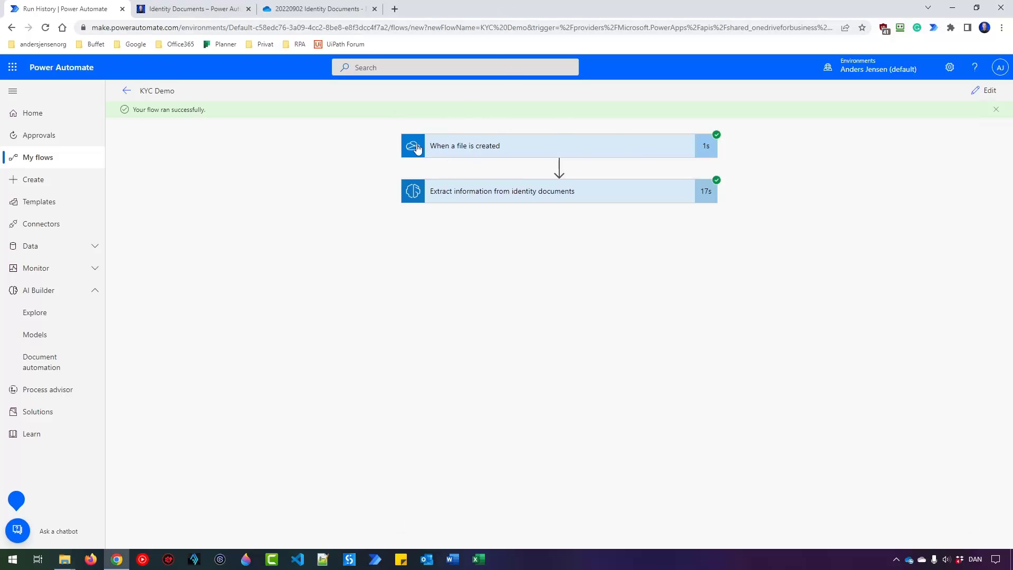
# Step: Examine the raw outputs of the When a file is created trigger, comparing x-ms-file-name-encoded with x-ms-file-name
pyautogui.click(462, 153)
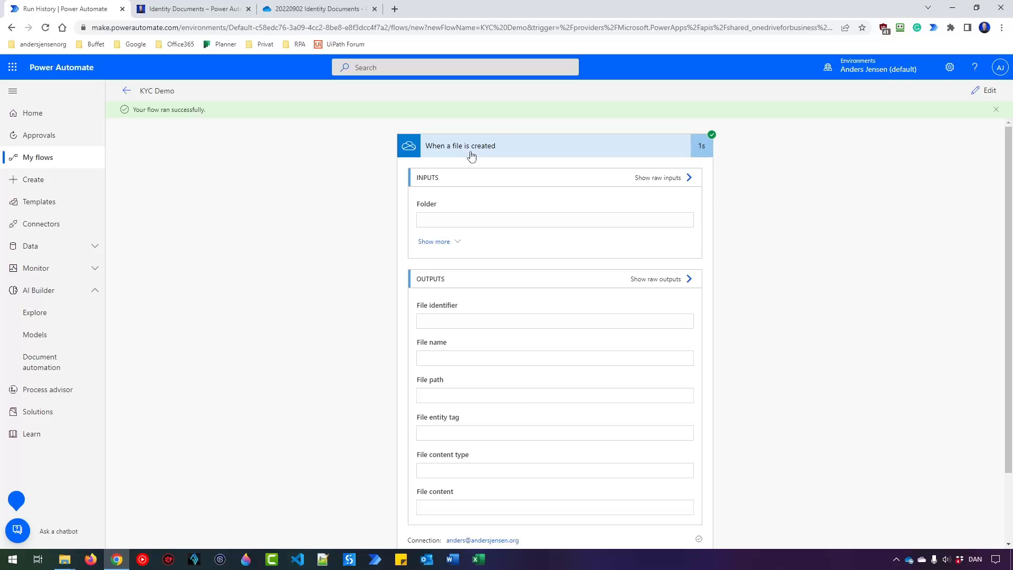
pyautogui.click(652, 279)
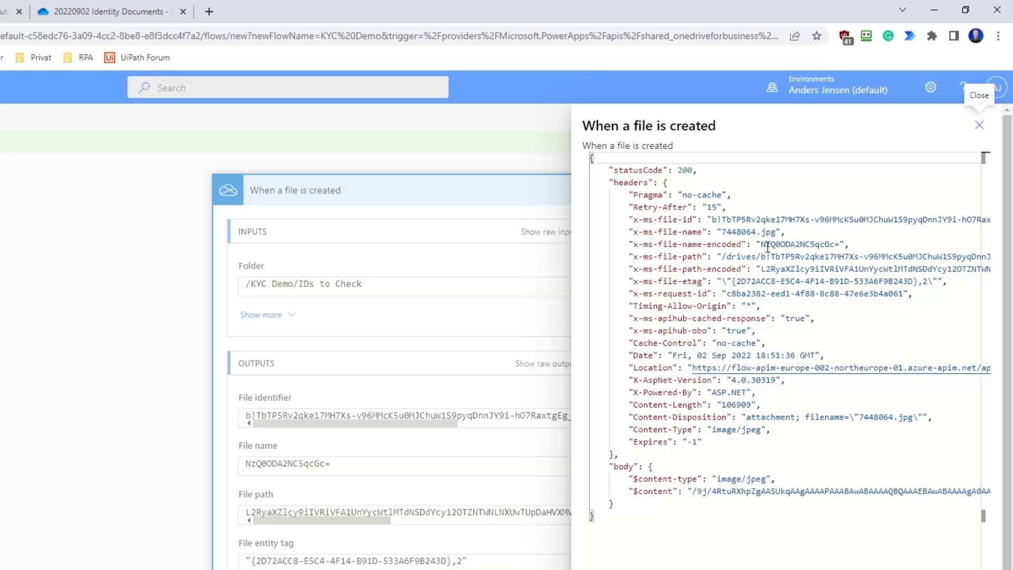
pyautogui.moveTo(761, 245); pyautogui.dragTo(839, 244)
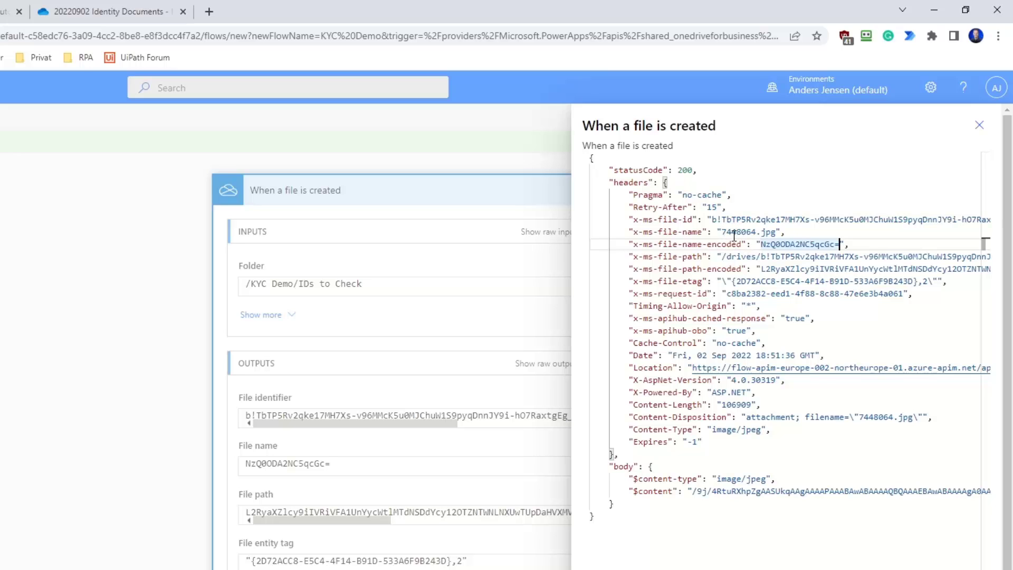
pyautogui.moveTo(704, 232); pyautogui.dragTo(632, 232)
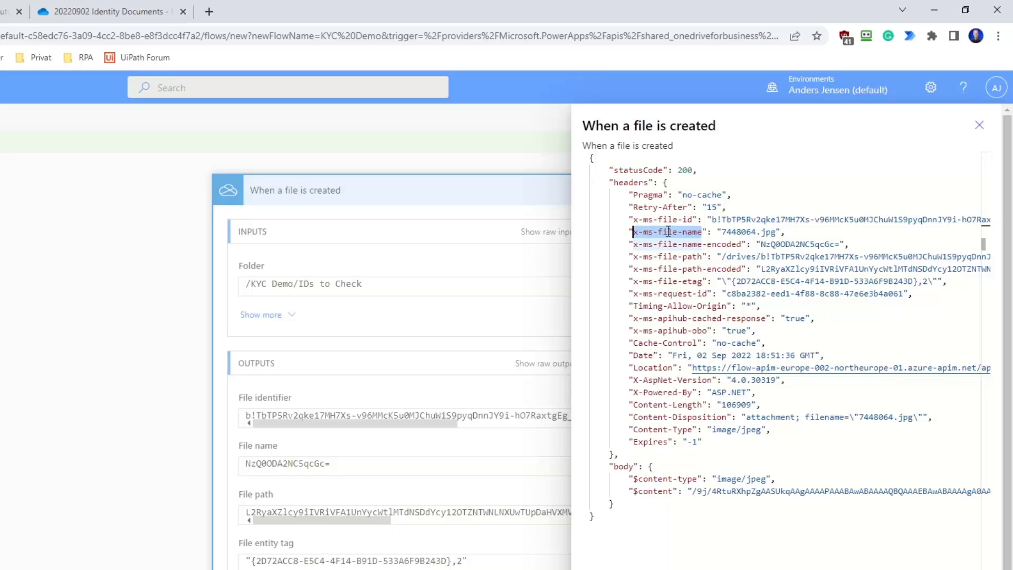
pyautogui.click(980, 126)
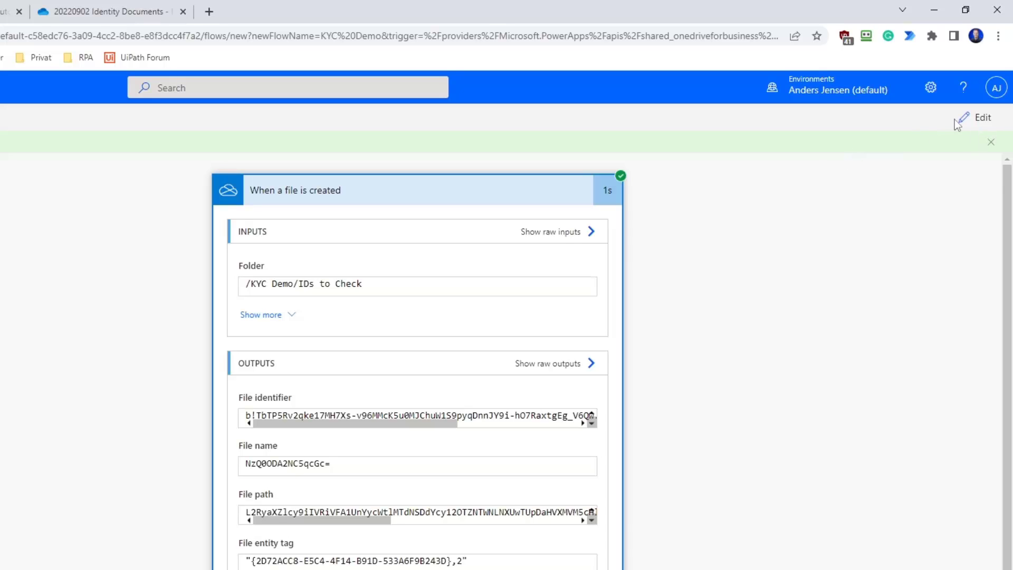
# Step: Reopen the flow for editing and add a Data Operation Compose action after the identity document extraction
pyautogui.click(977, 118)
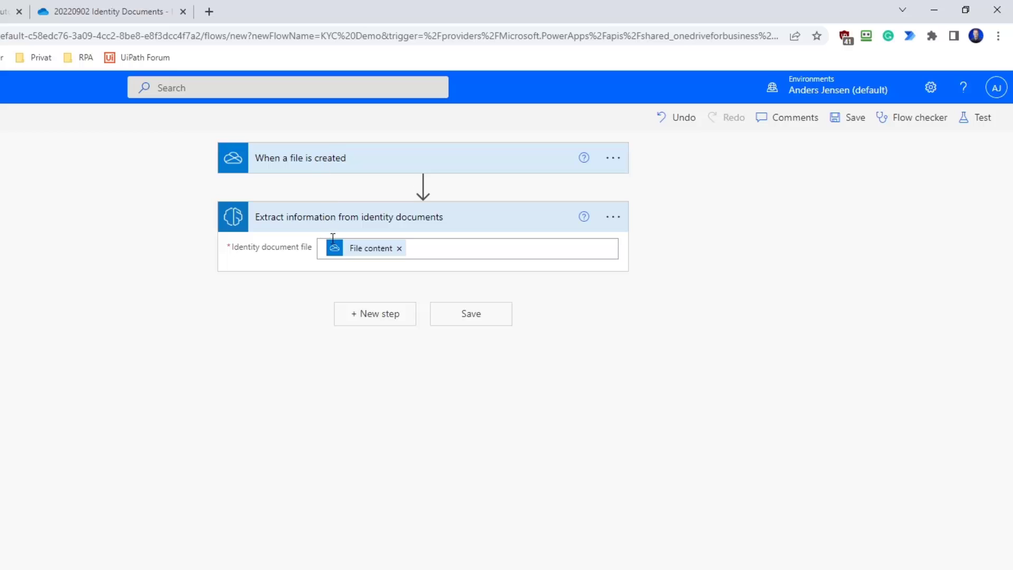
pyautogui.click(370, 327)
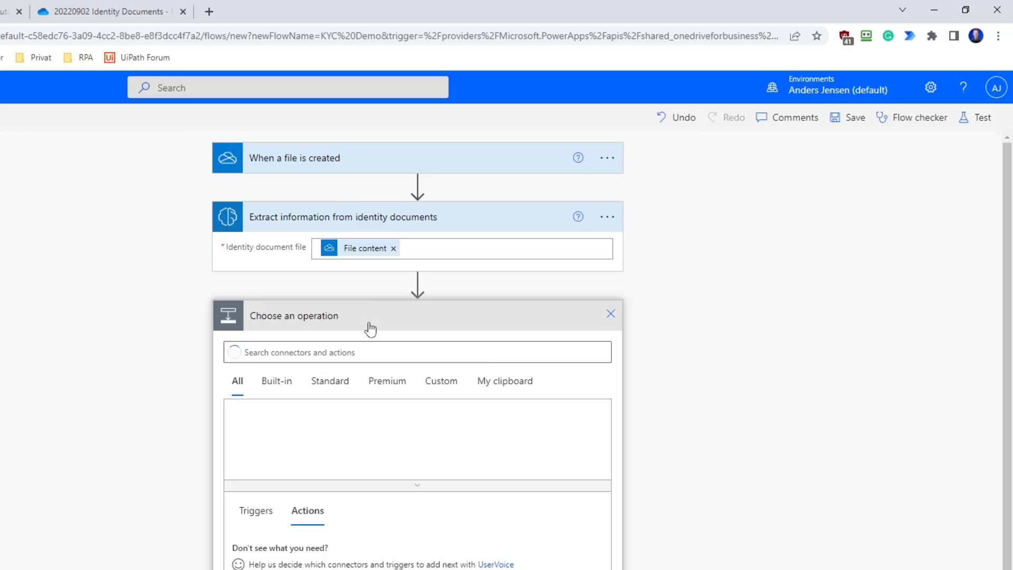
pyautogui.write('compose')
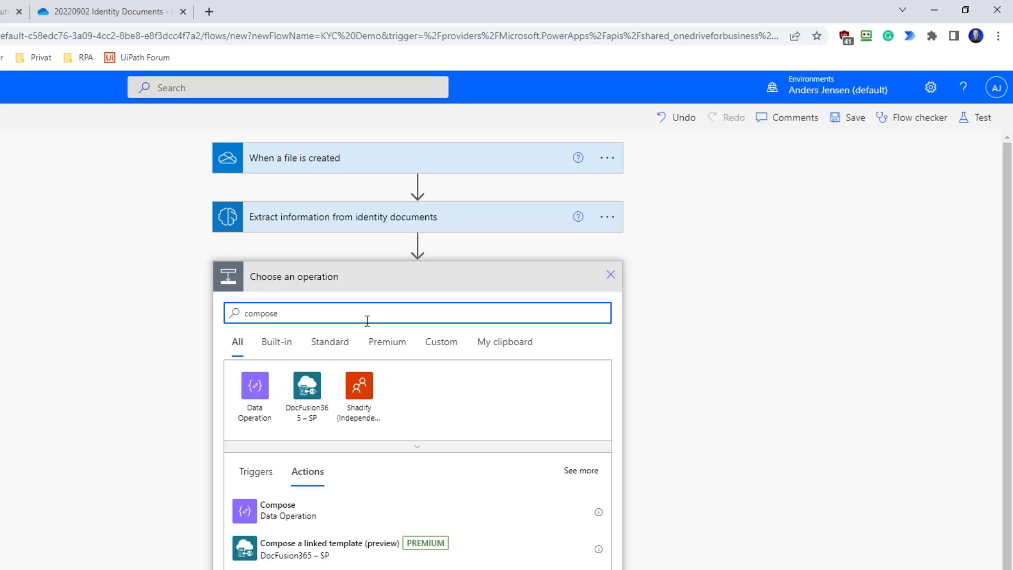
pyautogui.click(313, 509)
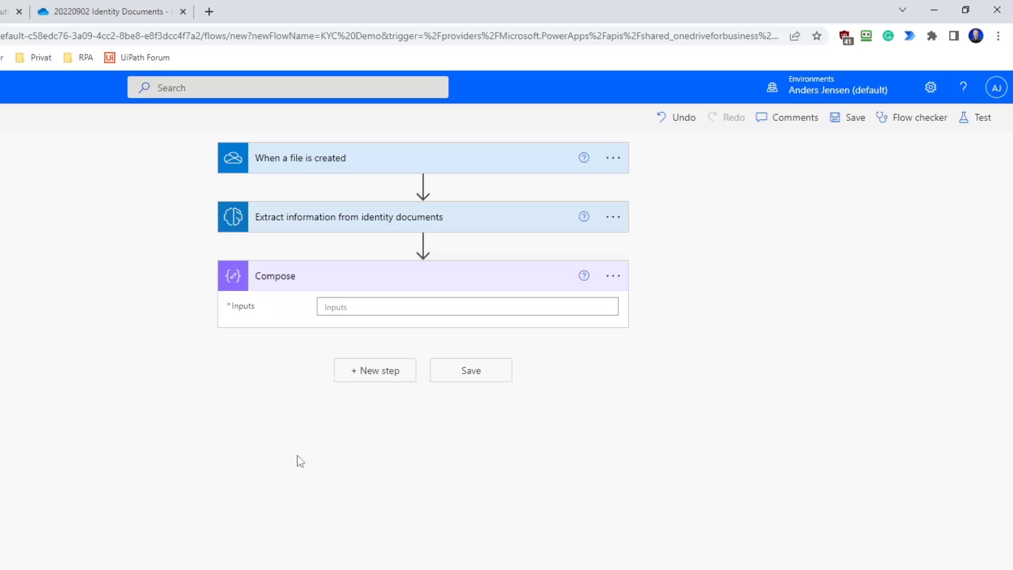
# Step: Set the Compose action's input to the headers dynamic content of the When a file is created trigger
pyautogui.click(343, 309)
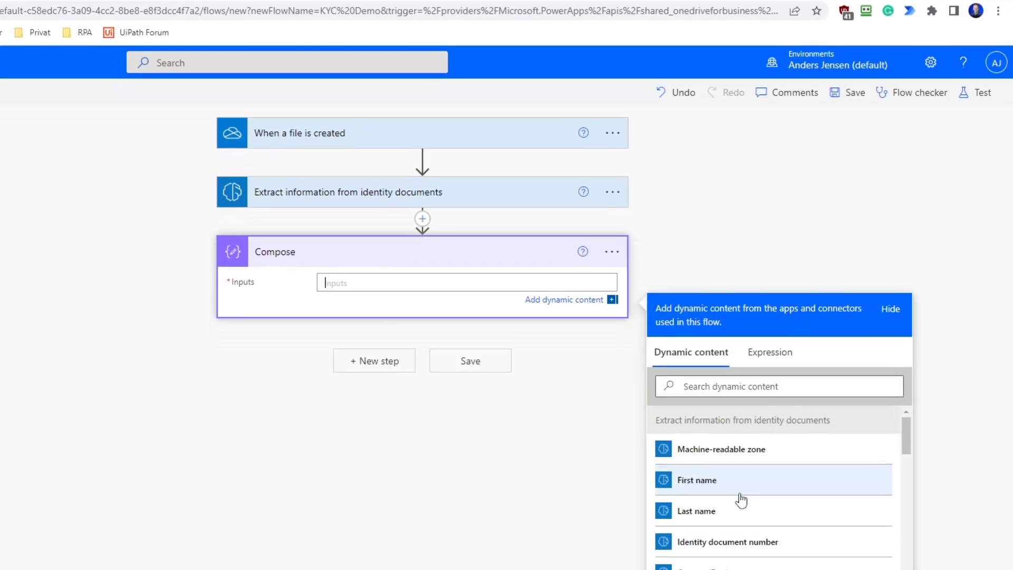
pyautogui.scroll(-10, 764, 522)
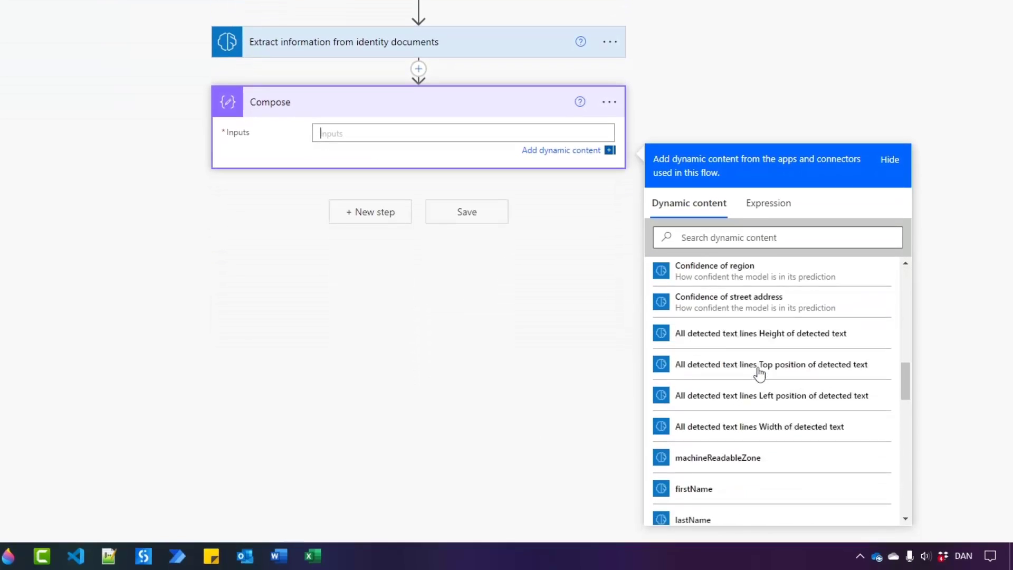
pyautogui.scroll(-15, 760, 374)
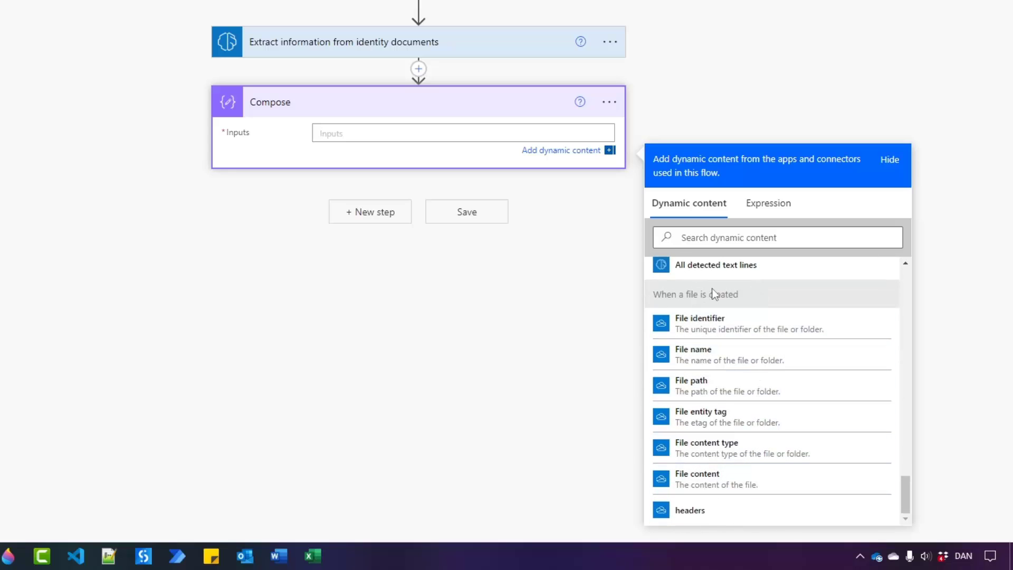
pyautogui.click(700, 518)
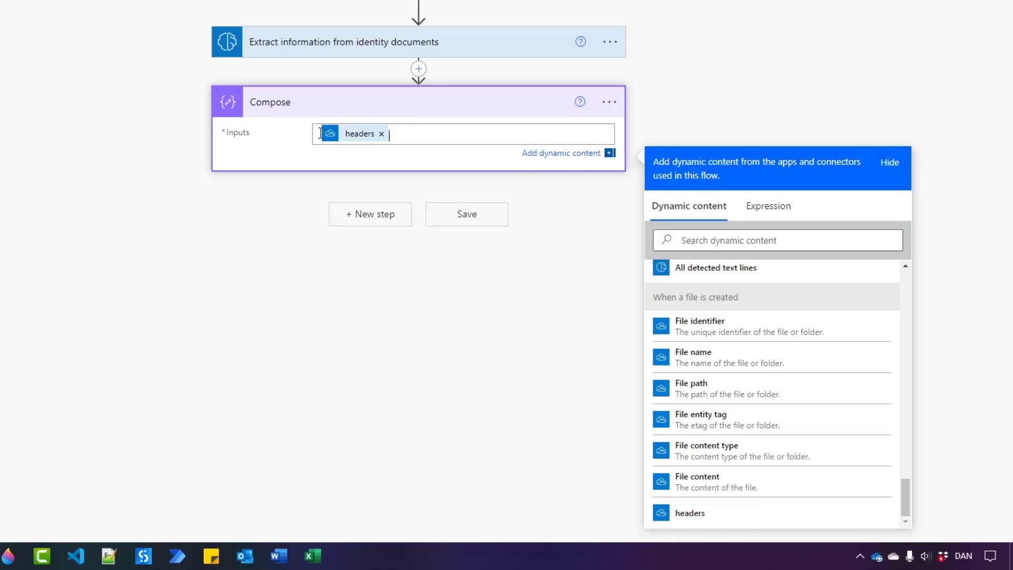
pyautogui.click(256, 205)
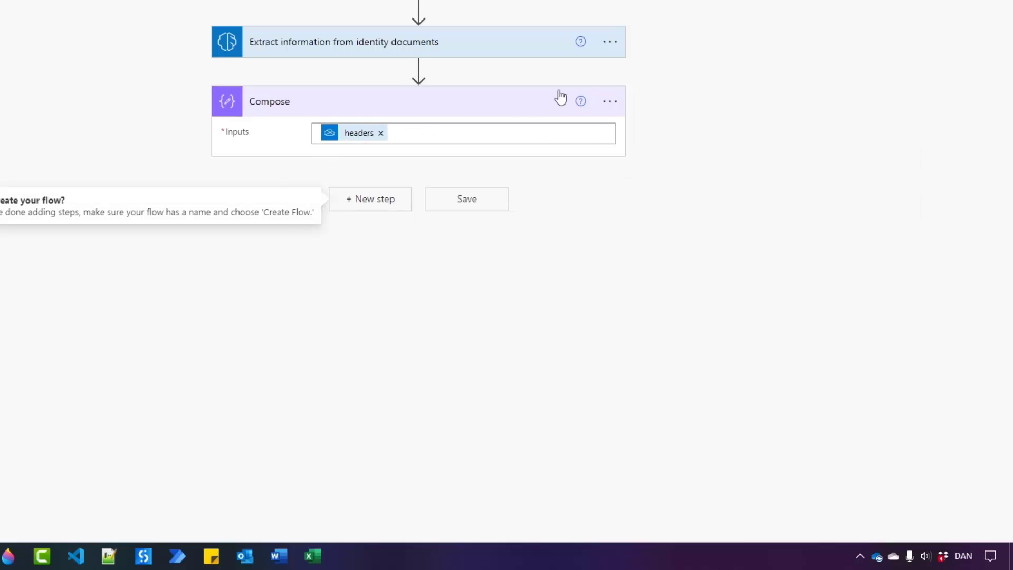
# Step: Peek at the Compose action's code and copy the expression triggerOutputs()?['headers']
pyautogui.click(611, 105)
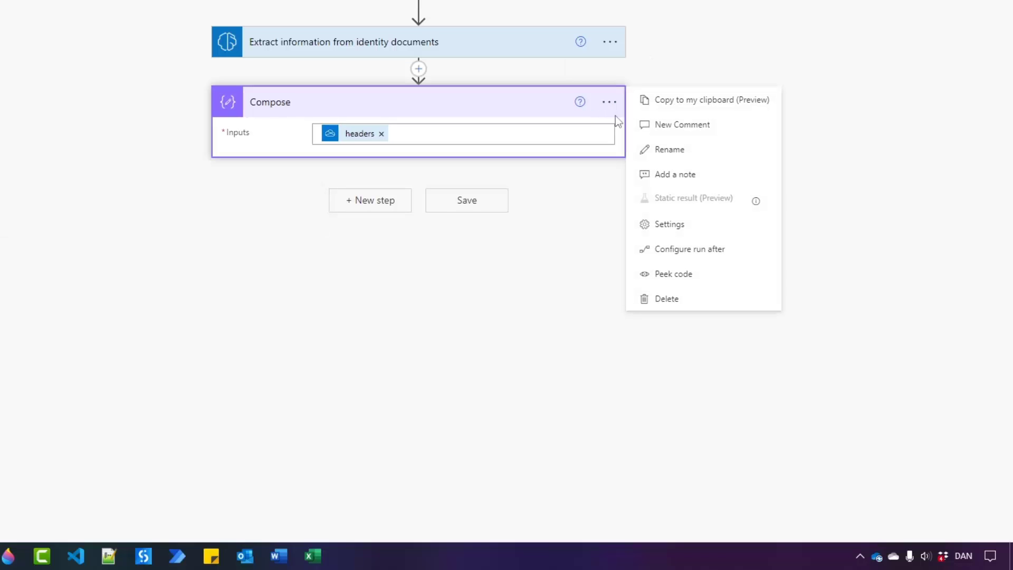
pyautogui.click(675, 272)
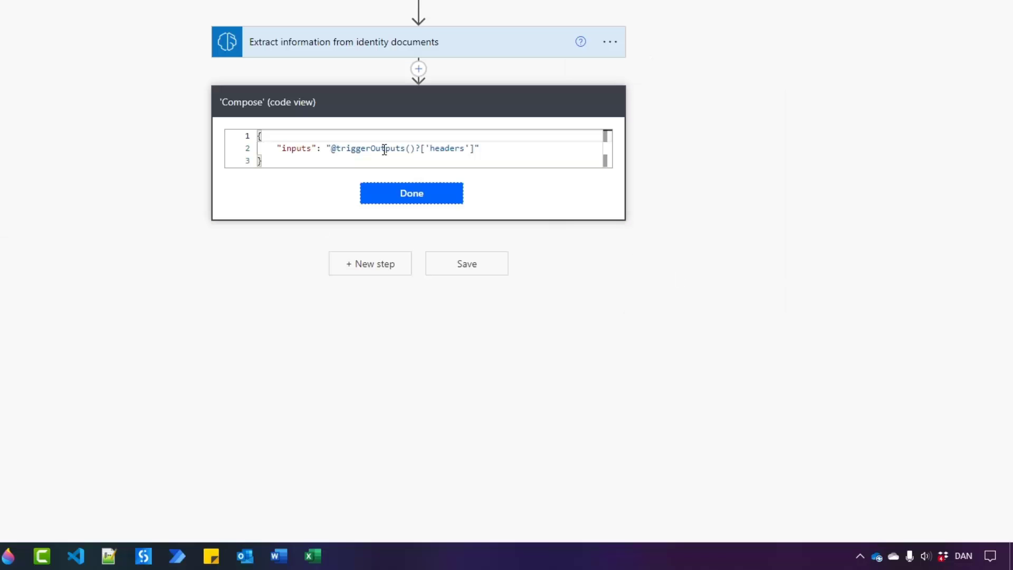
pyautogui.moveTo(337, 149); pyautogui.dragTo(474, 149)
pyautogui.hotkey('ctrl', 'c')
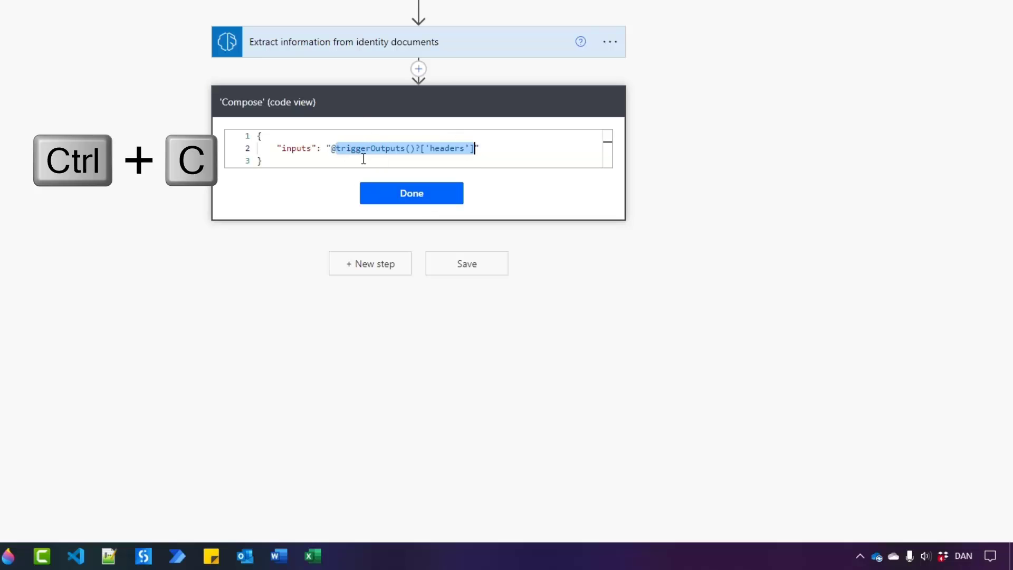
pyautogui.click(404, 200)
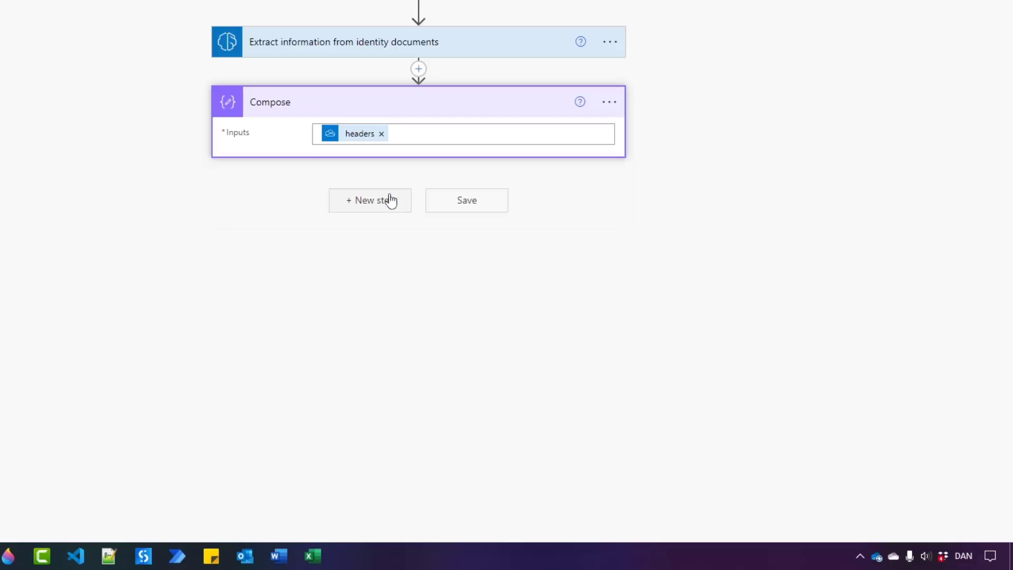
# Step: Replace the Compose action's headers input with the expression triggerOutputs()?['headers']?['x-ms-file-name']
pyautogui.click(380, 135)
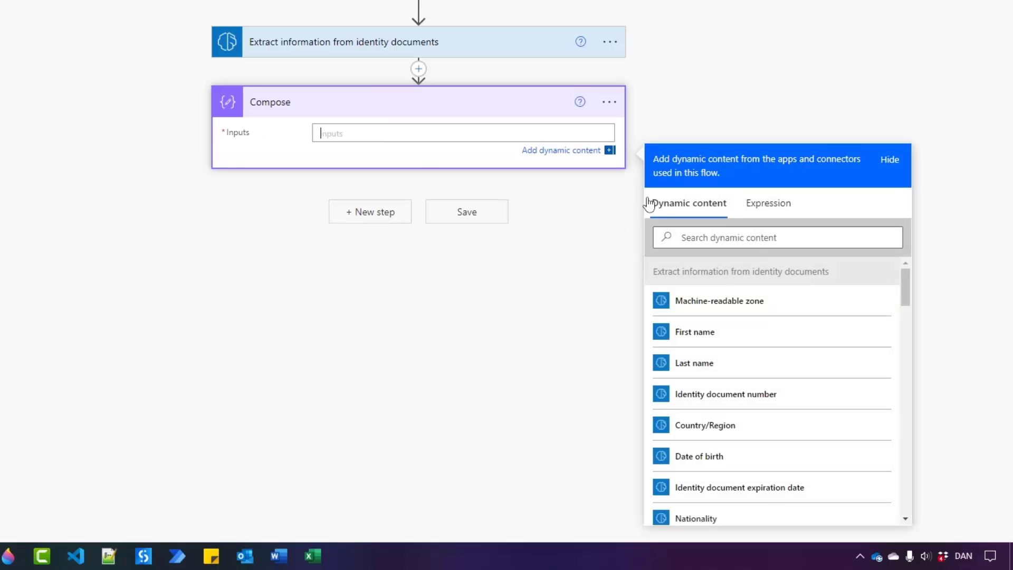
pyautogui.click(755, 211)
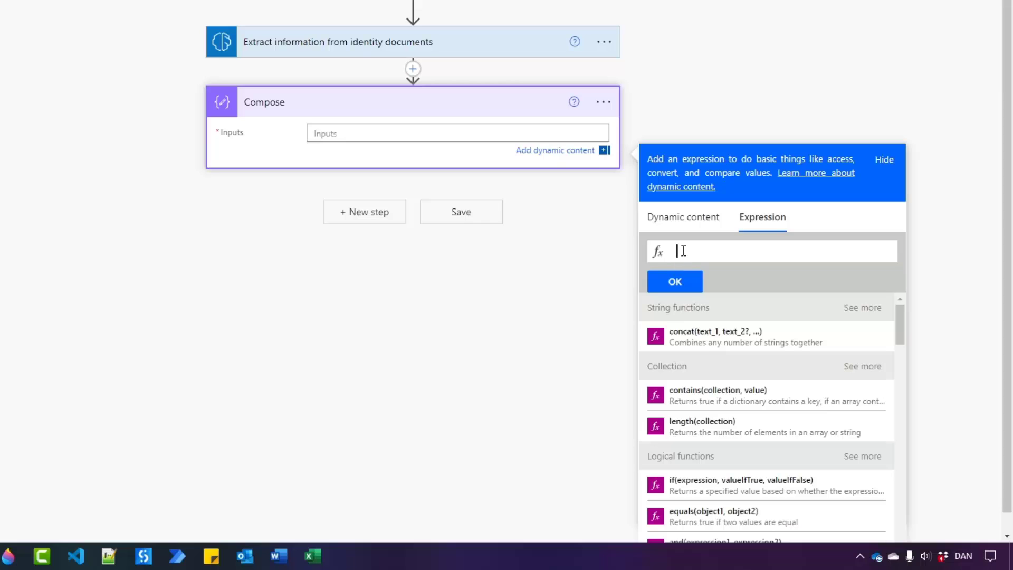
pyautogui.hotkey('ctrl', 'v')
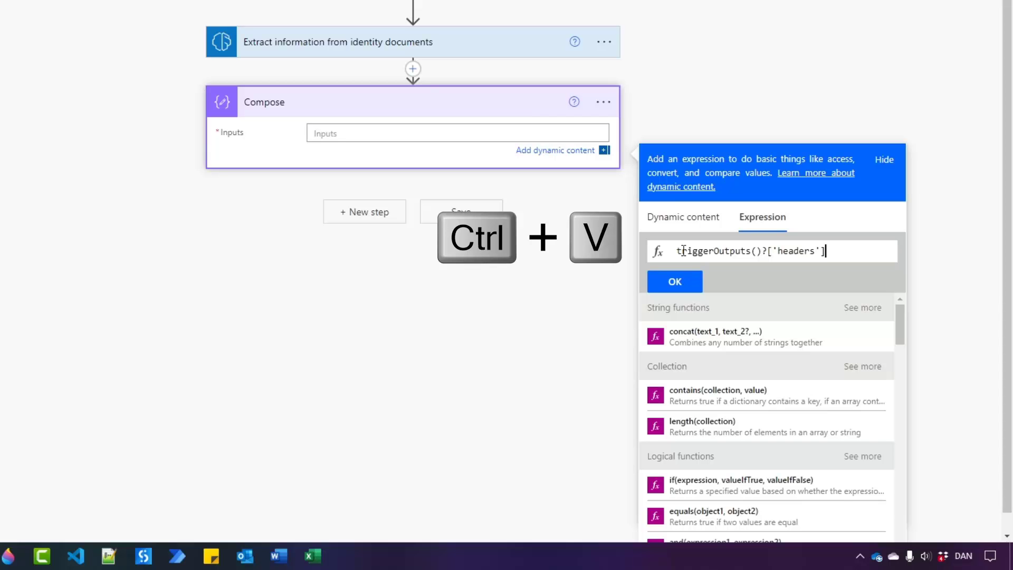
pyautogui.write('?')
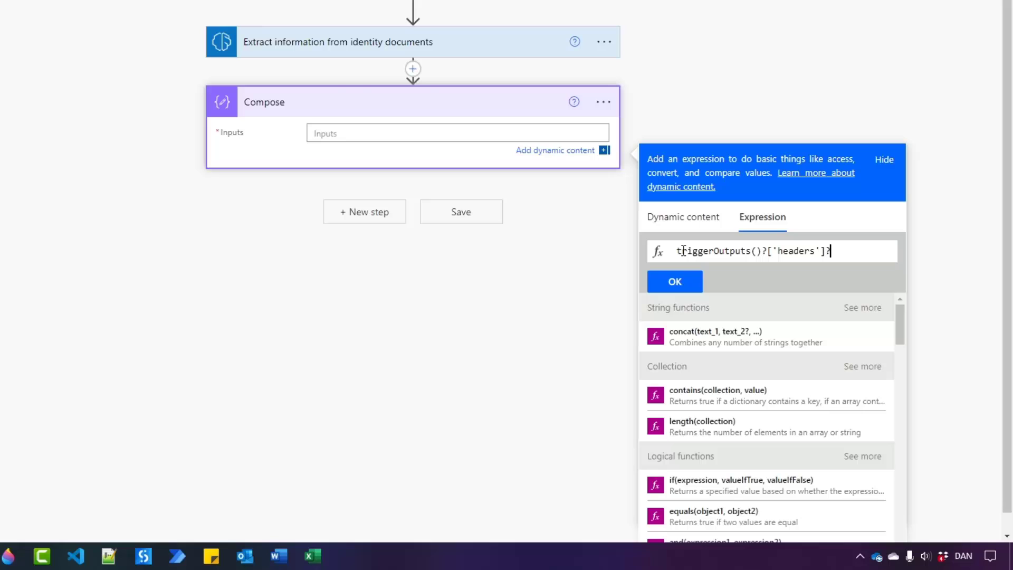
pyautogui.write("['x-ms-fi")
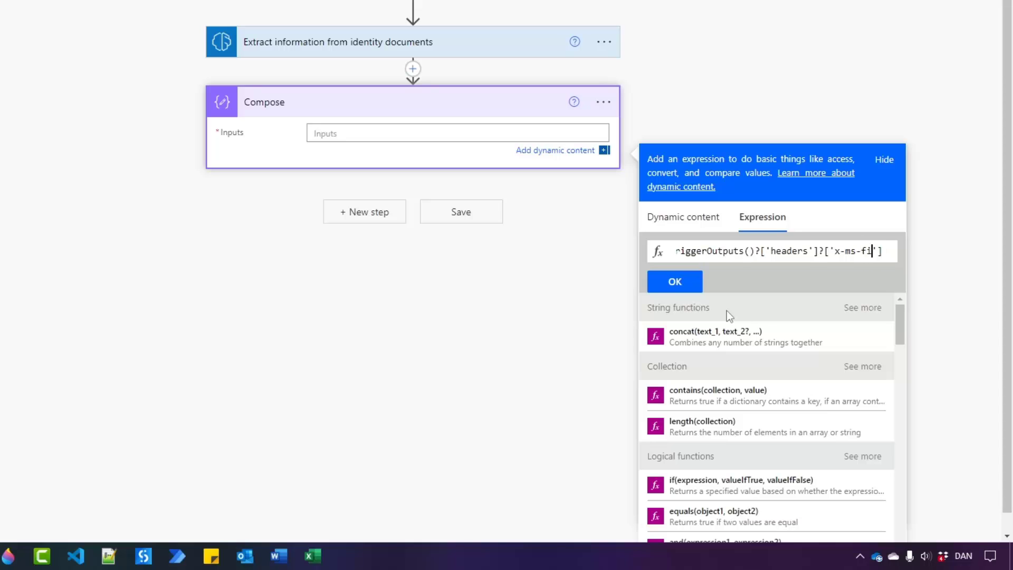
pyautogui.write('le')
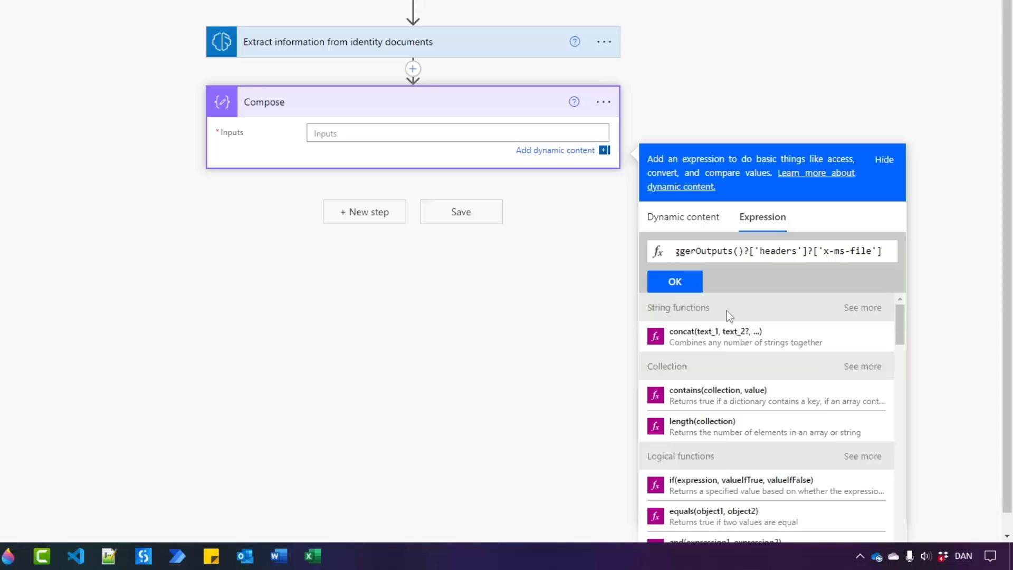
pyautogui.write('-name')
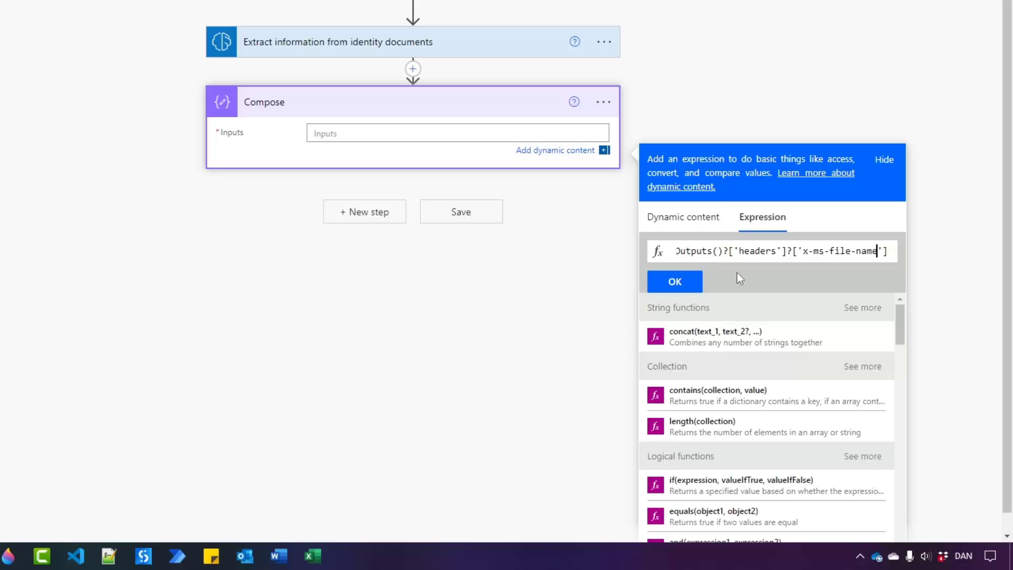
pyautogui.click(675, 280)
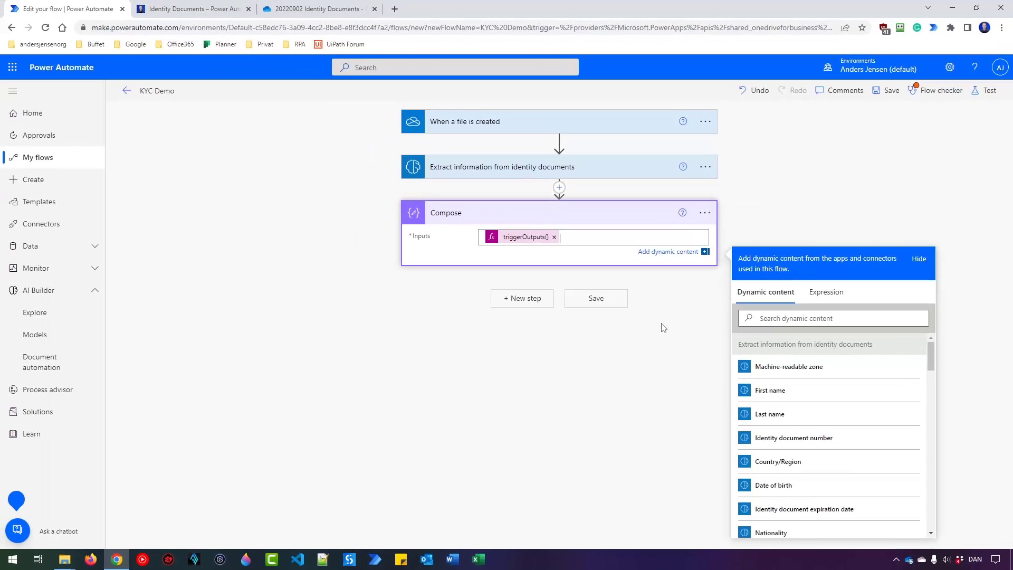
pyautogui.click(678, 341)
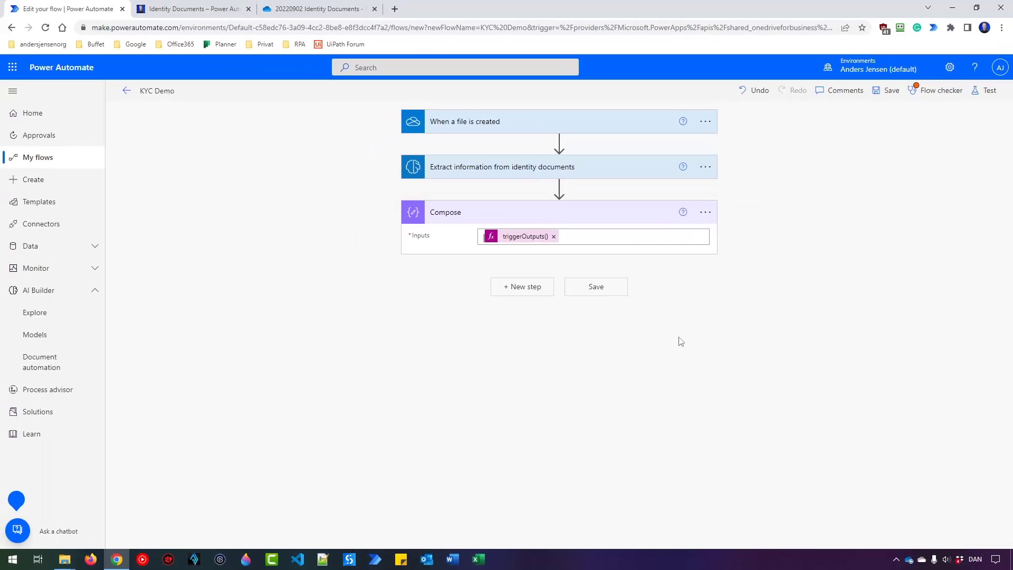
# Step: Save the KYC Demo flow and start a manual test run
pyautogui.click(897, 99)
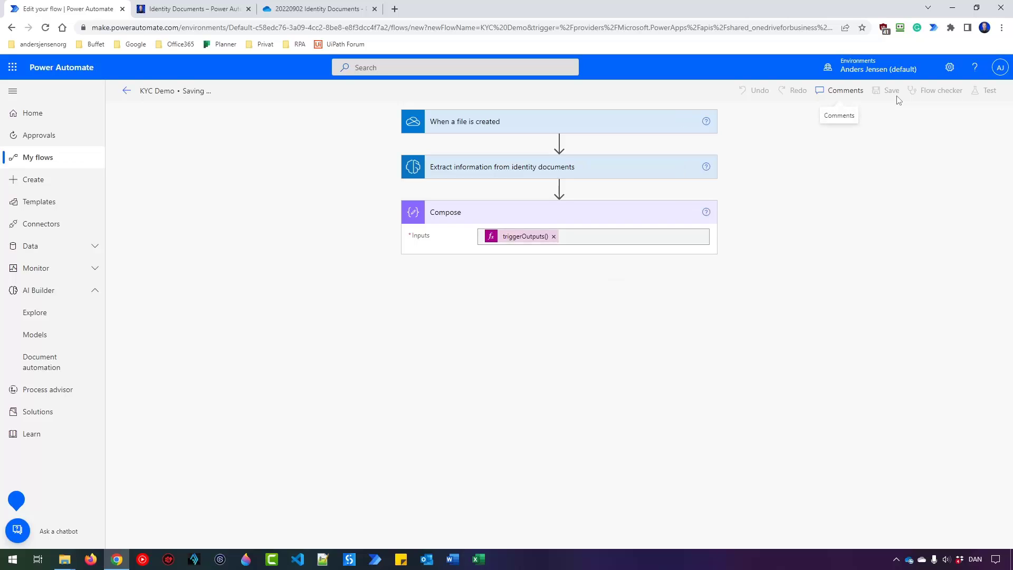
pyautogui.click(986, 91)
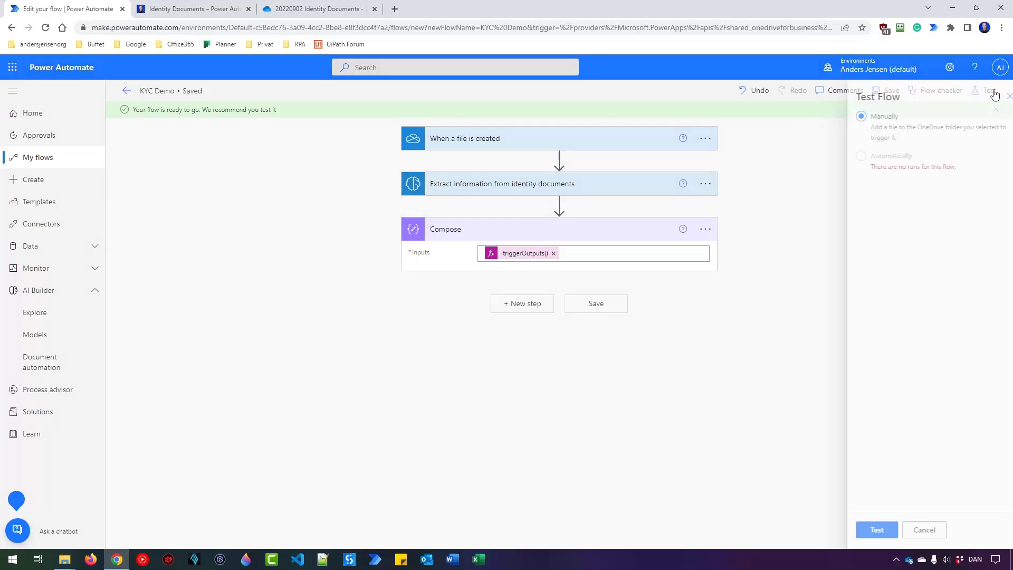
pyautogui.click(863, 530)
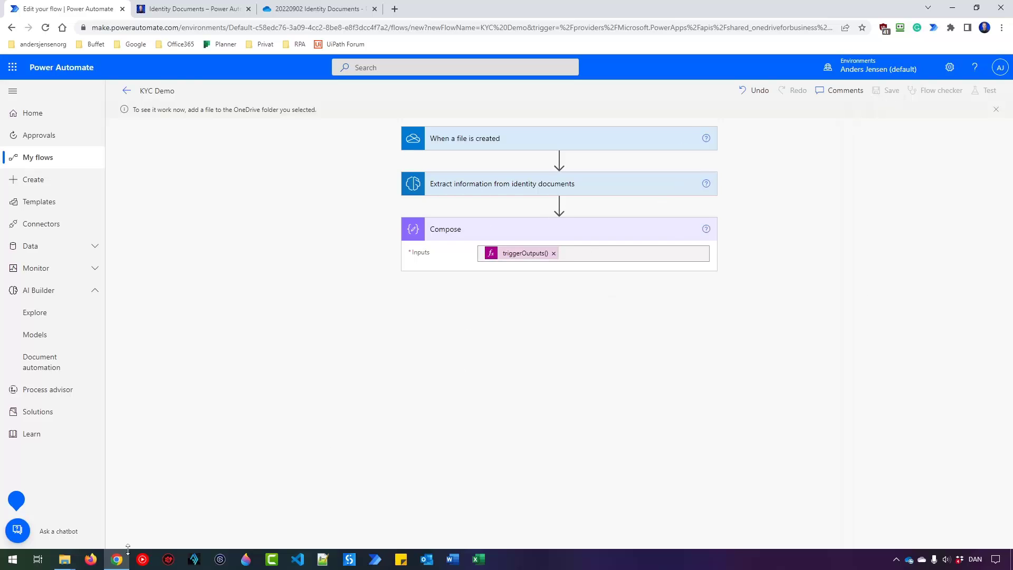
# Step: Copy the eighth ID image from the IDs to Send folder into the OneDrive IDs to Check folder to trigger the flow
pyautogui.click(69, 563)
pyautogui.click(159, 522)
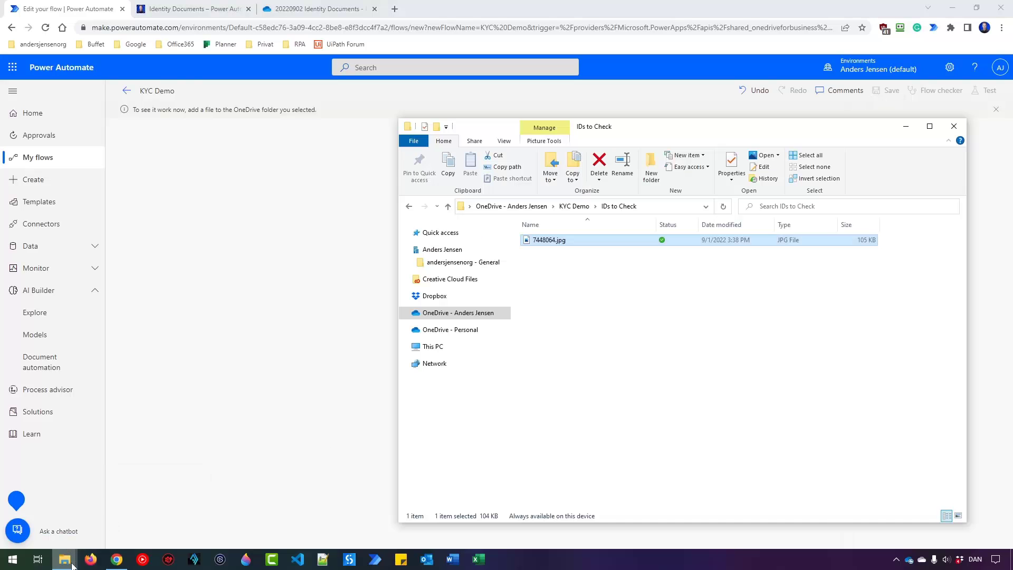
pyautogui.moveTo(64, 561)
pyautogui.click(62, 522)
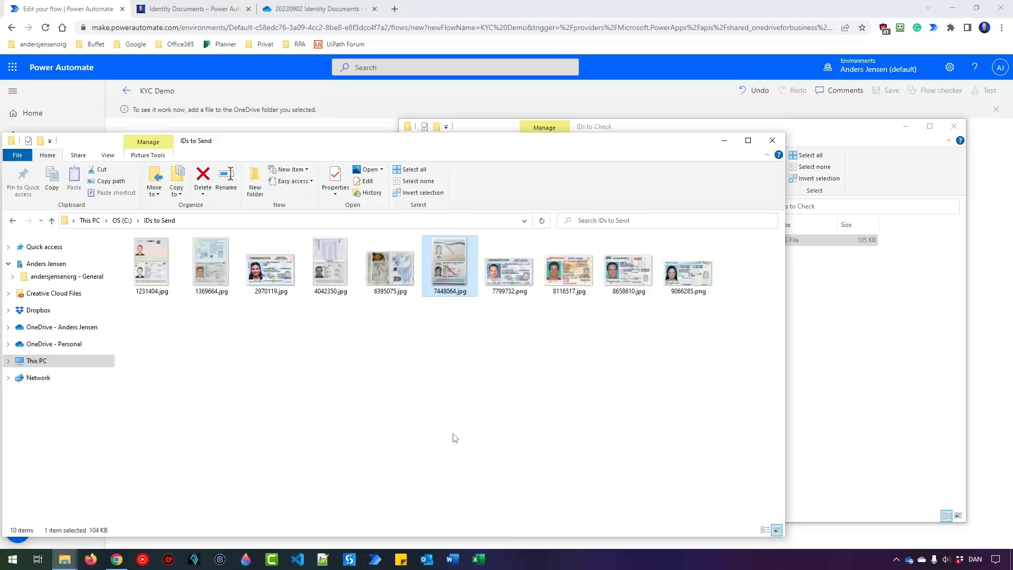
pyautogui.click(805, 349)
pyautogui.click(361, 353)
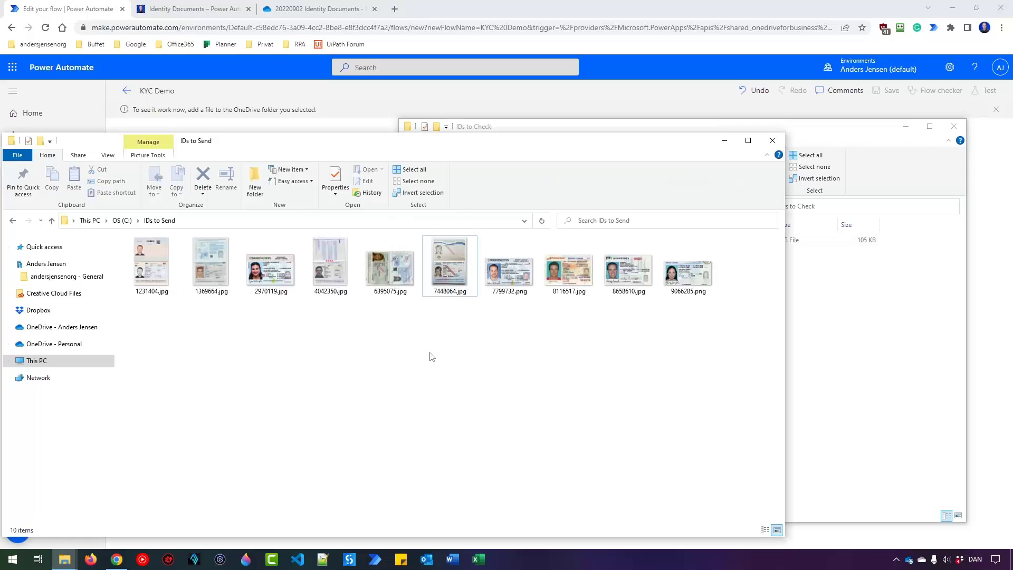
pyautogui.click(589, 296)
pyautogui.hotkey('ctrl', 'c')
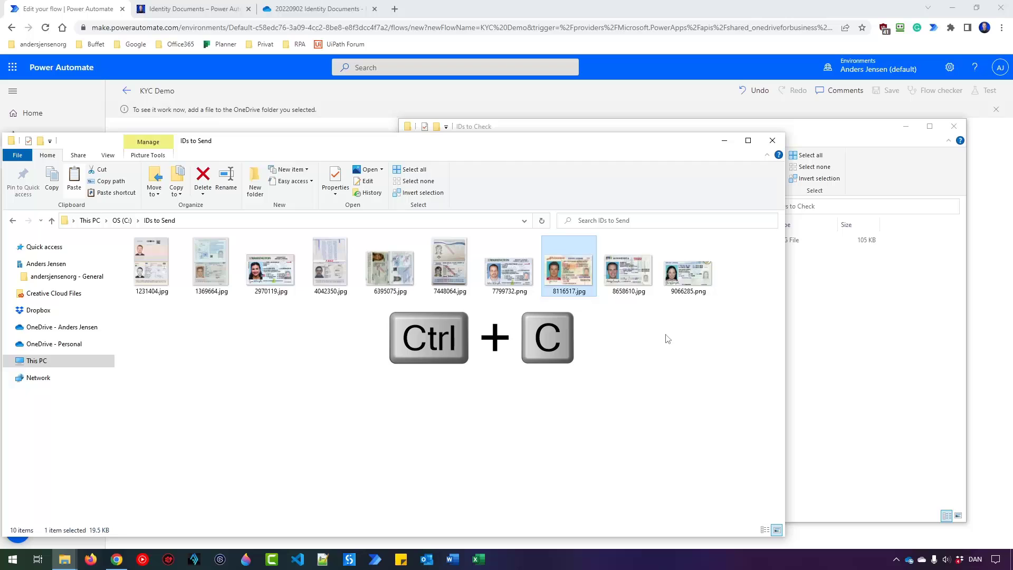
pyautogui.click(809, 344)
pyautogui.hotkey('ctrl', 'v')
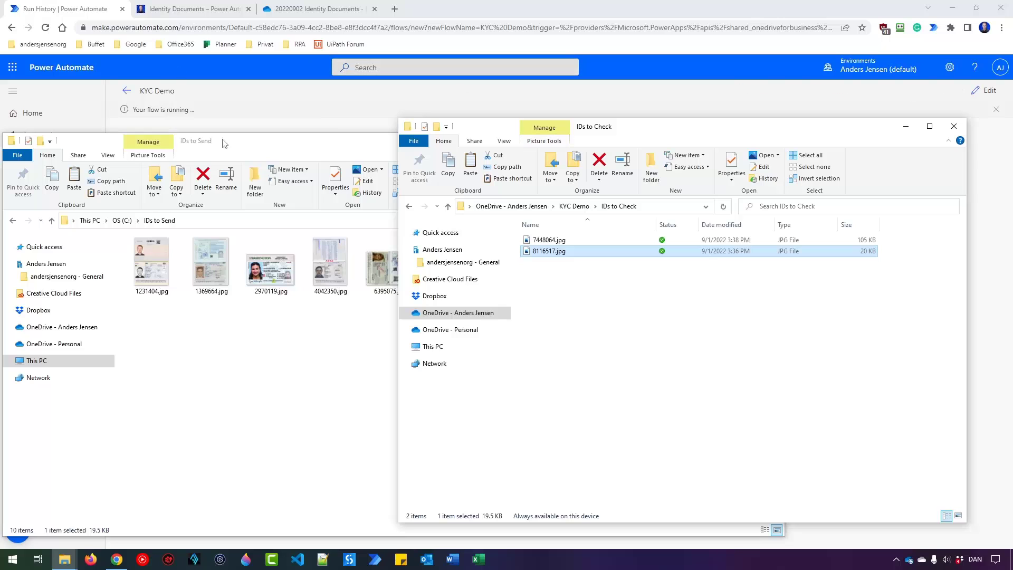
# Step: Return to the flow run and examine the file name in the Compose action's inputs and outputs
pyautogui.click(483, 11)
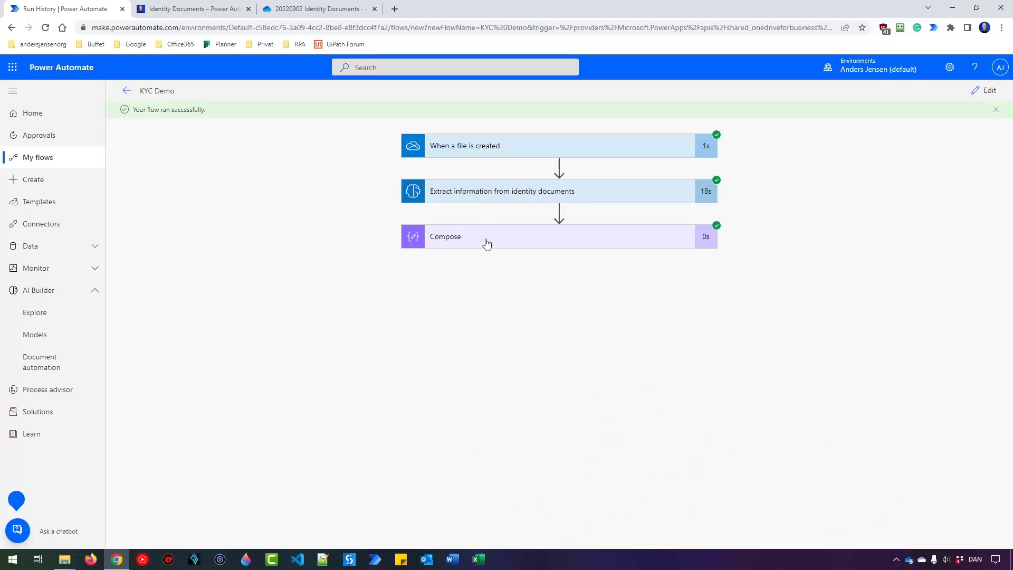
pyautogui.click(453, 240)
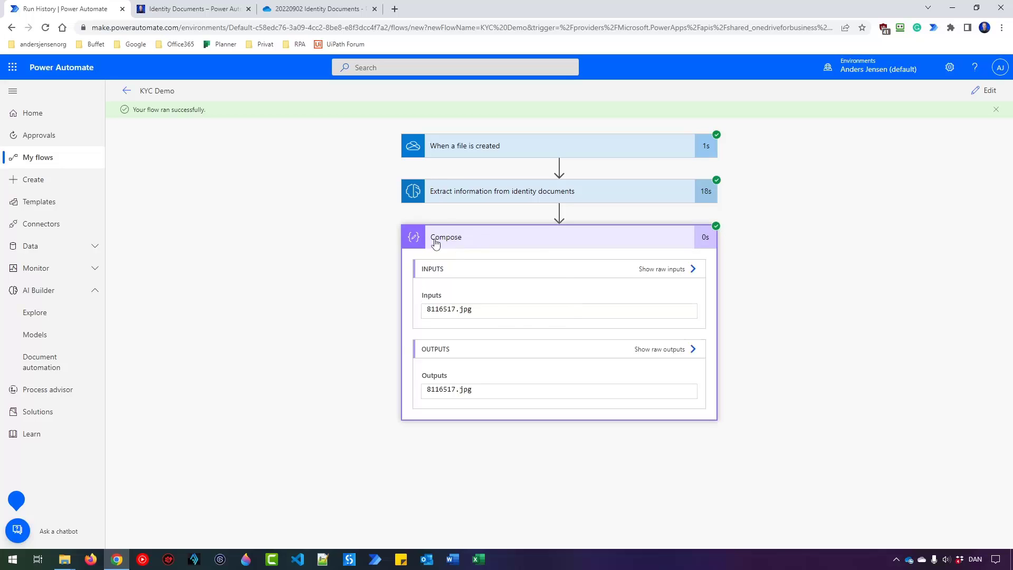
pyautogui.moveTo(429, 311); pyautogui.dragTo(478, 313)
pyautogui.click(479, 313)
pyautogui.moveTo(455, 311); pyautogui.dragTo(422, 313)
pyautogui.click(453, 315)
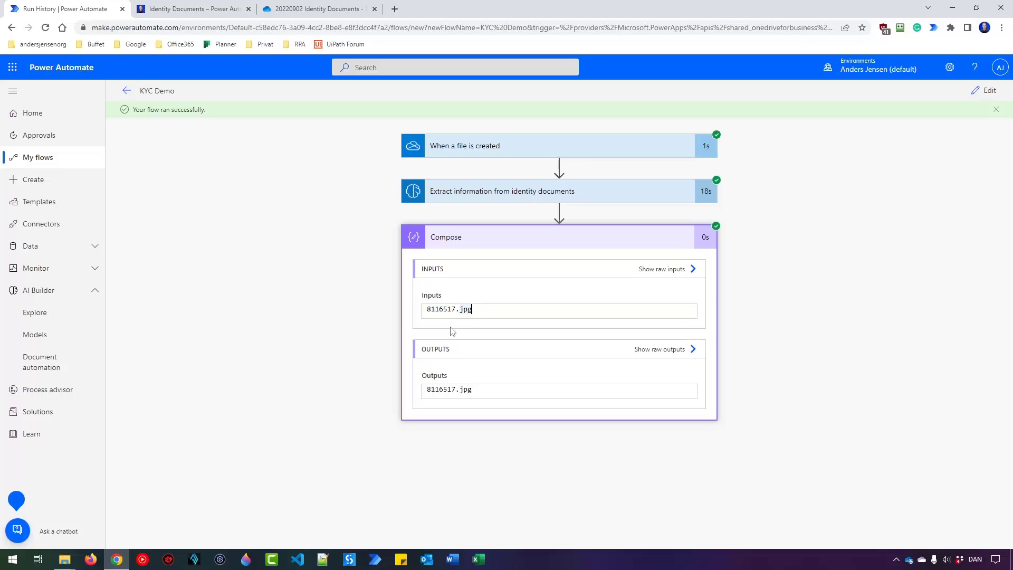
# Step: Open the Customers.xlsx workbook from the OneDrive KYC Demo folder
pyautogui.click(68, 551)
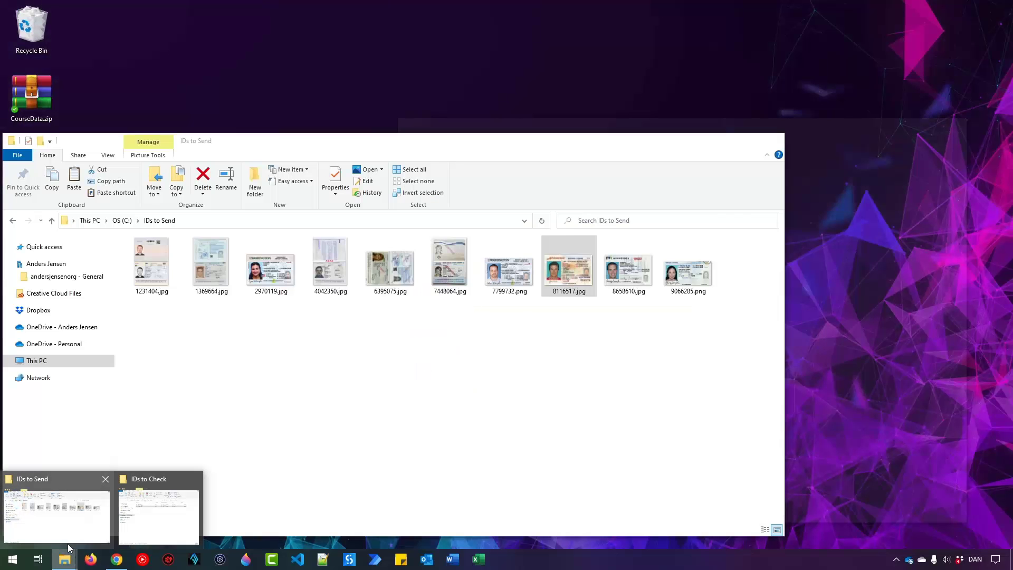
pyautogui.click(71, 542)
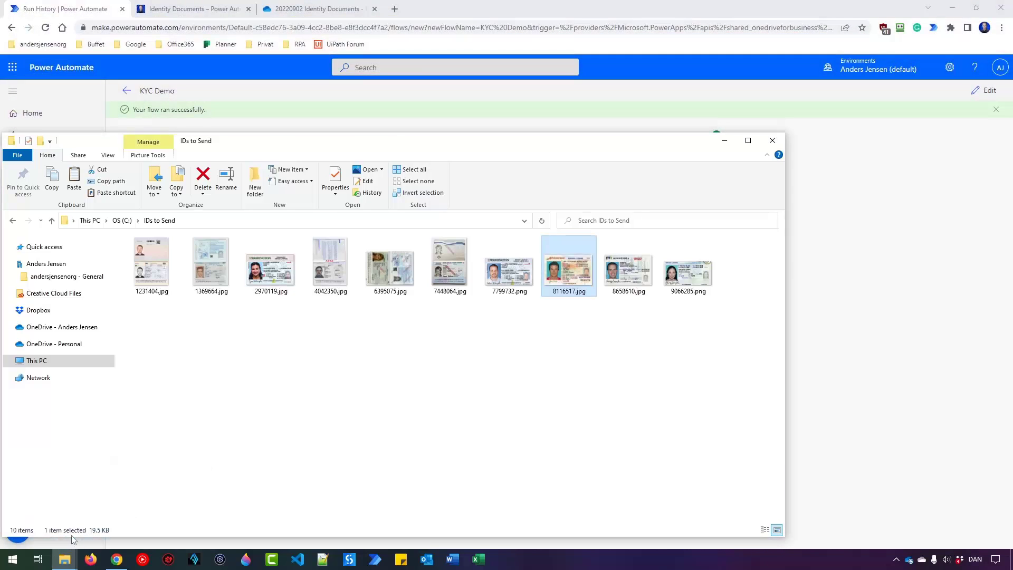
pyautogui.click(68, 558)
pyautogui.click(133, 518)
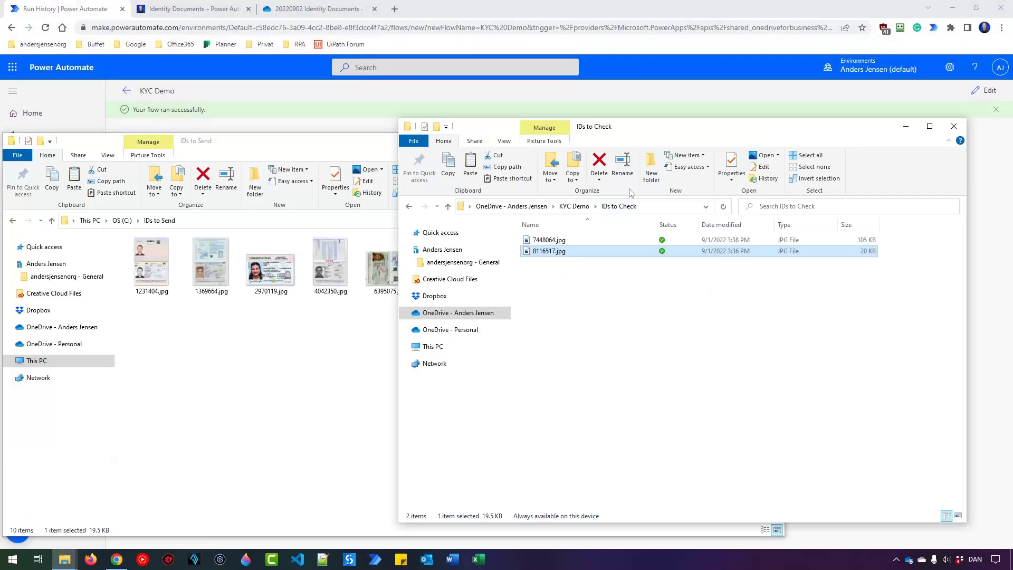
pyautogui.press('BackSpace')
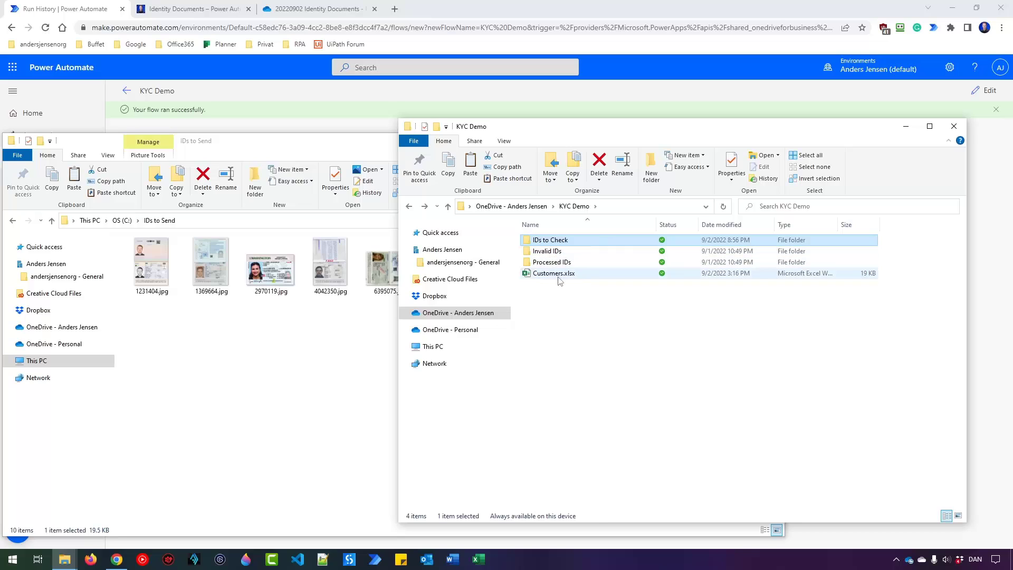
pyautogui.doubleClick(559, 274)
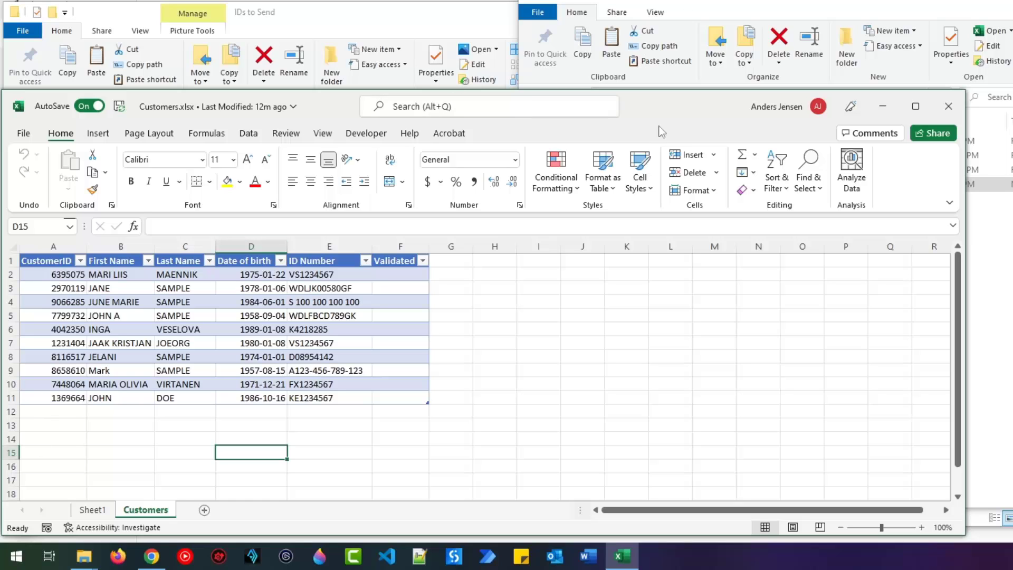
# Step: Compare the file name in the Compose action's run result with the matching CustomerID entry in the Customers sheet
pyautogui.click(885, 9)
pyautogui.moveTo(885, 10); pyautogui.dragTo(903, 5)
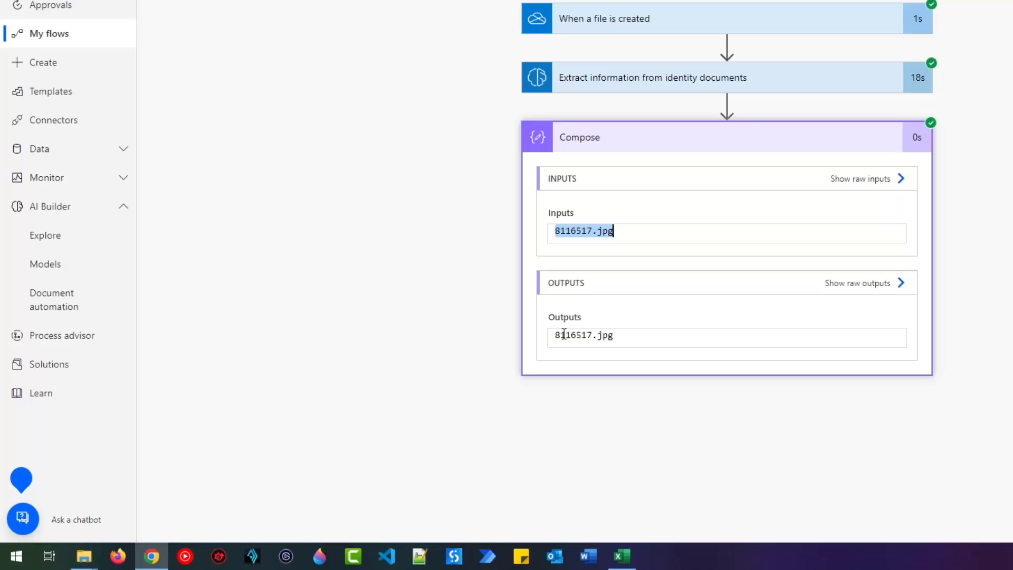
pyautogui.click(621, 555)
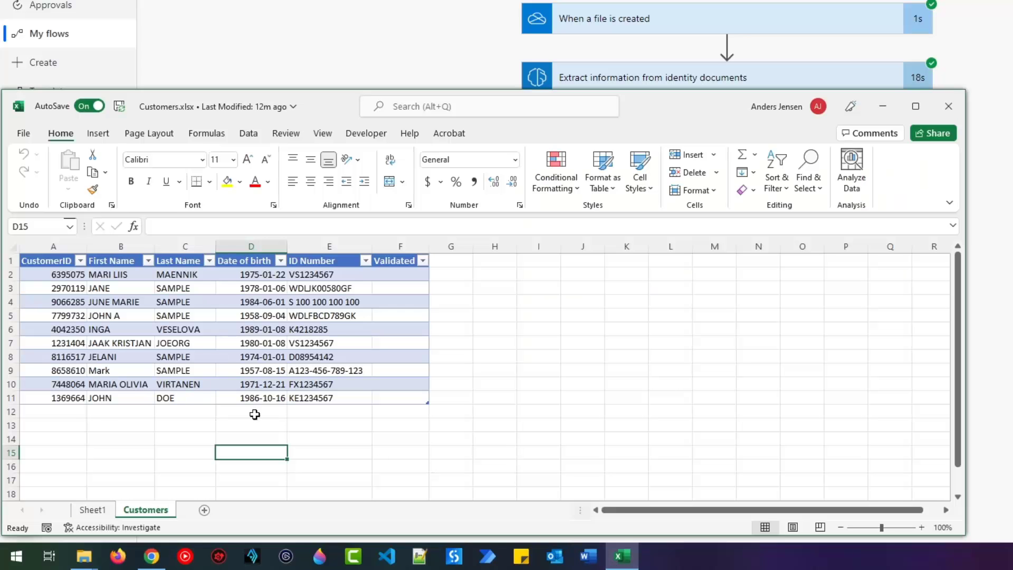
pyautogui.click(79, 397)
pyautogui.click(77, 357)
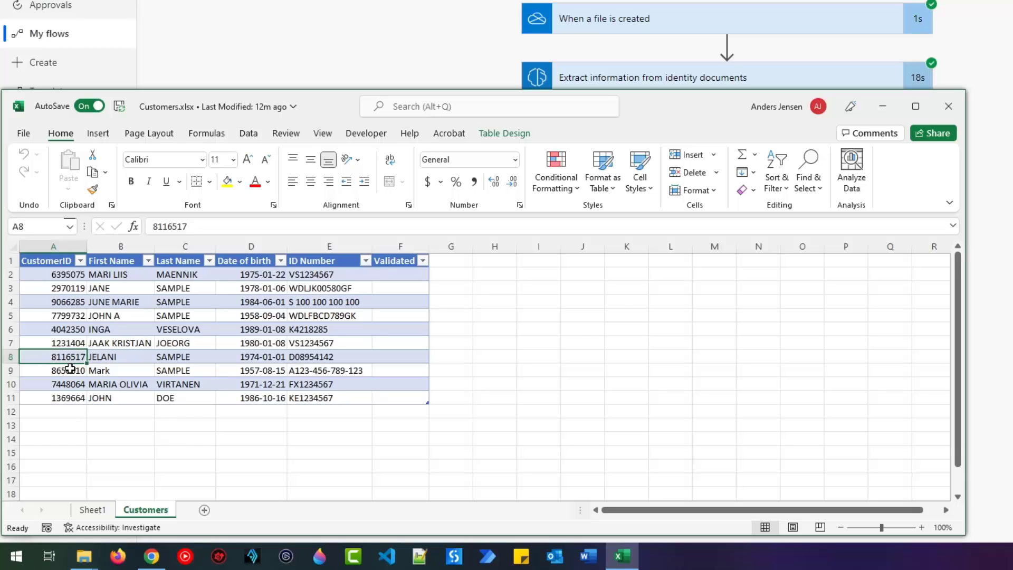
pyautogui.hotkey('alt', 'Tab')
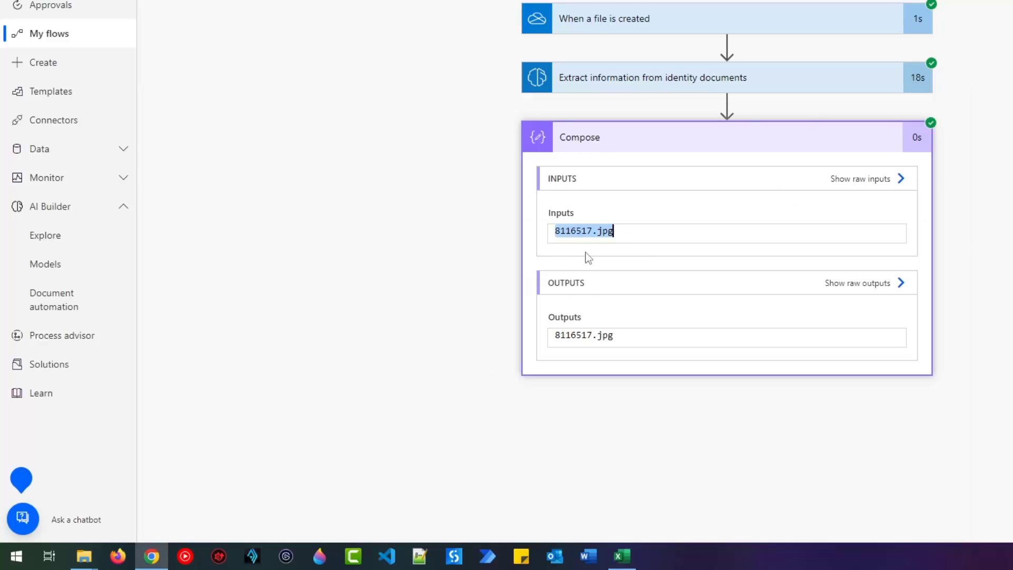
pyautogui.doubleClick(595, 231)
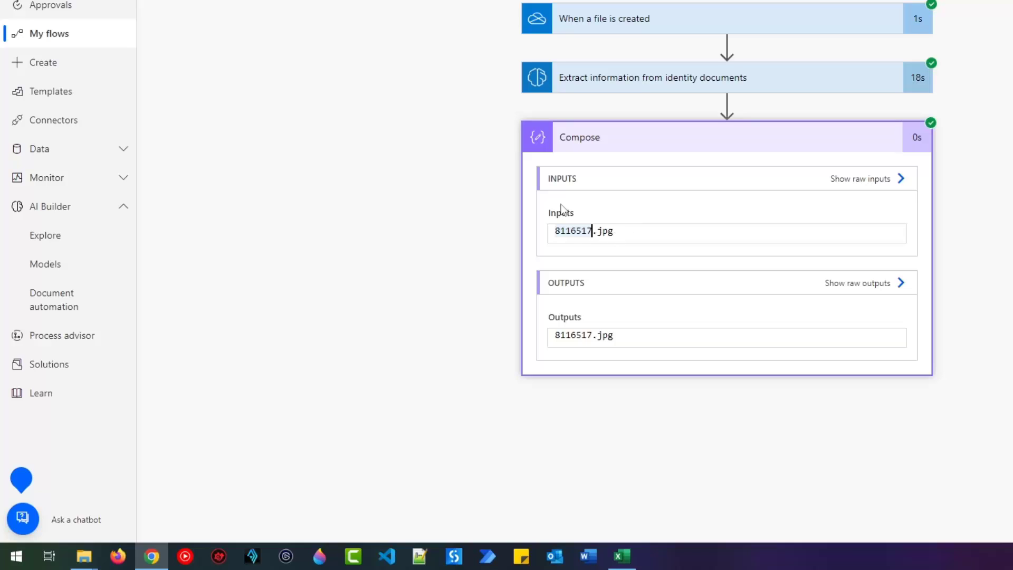
pyautogui.moveTo(597, 232); pyautogui.dragTo(592, 232)
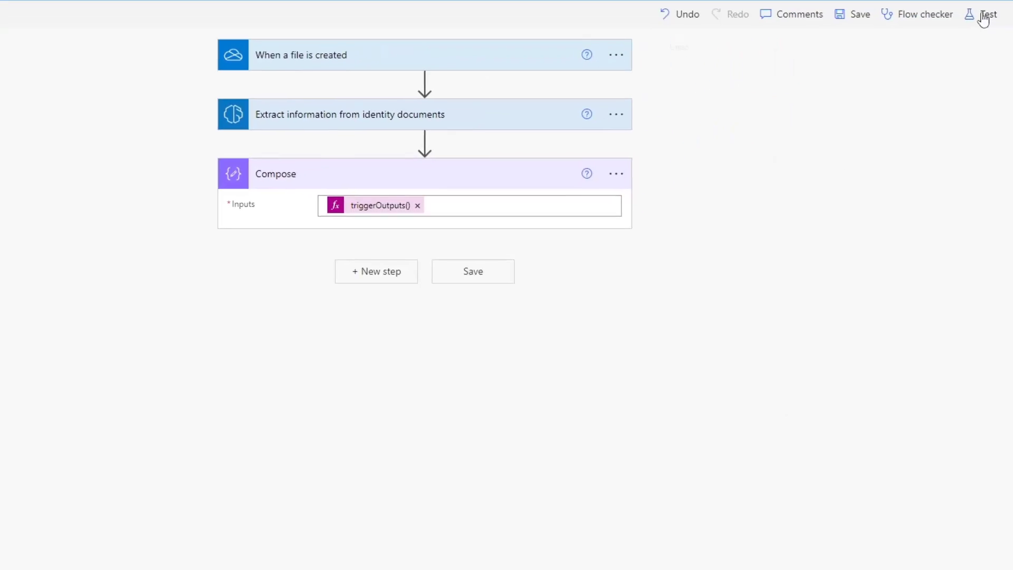
# Step: Edit the Compose action's expression in the flow to split the trigger's file name at the dot: split(triggerOutputs()?['headers']?['x-ms-file-name'],'.')
pyautogui.click(388, 213)
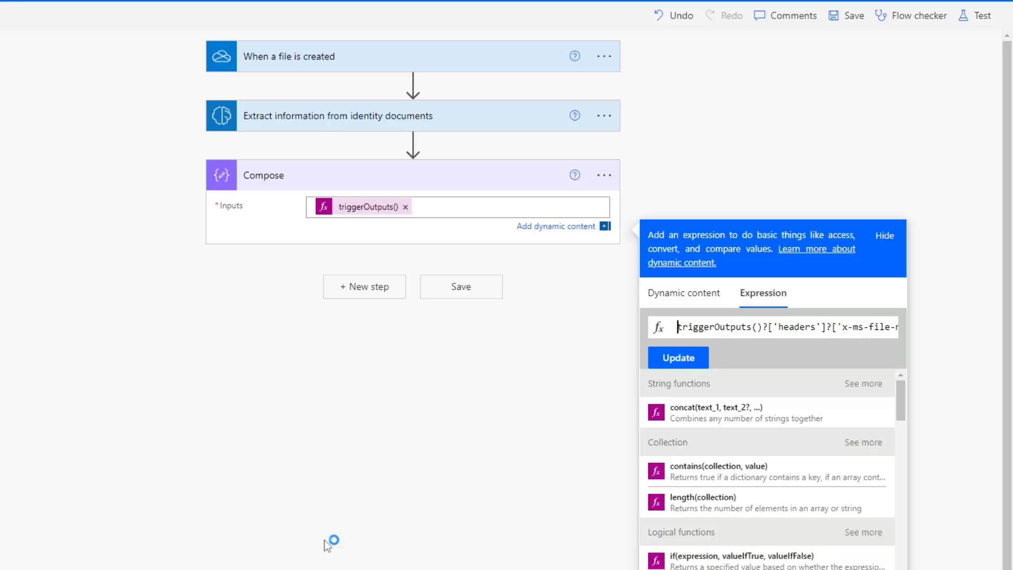
pyautogui.write('split')
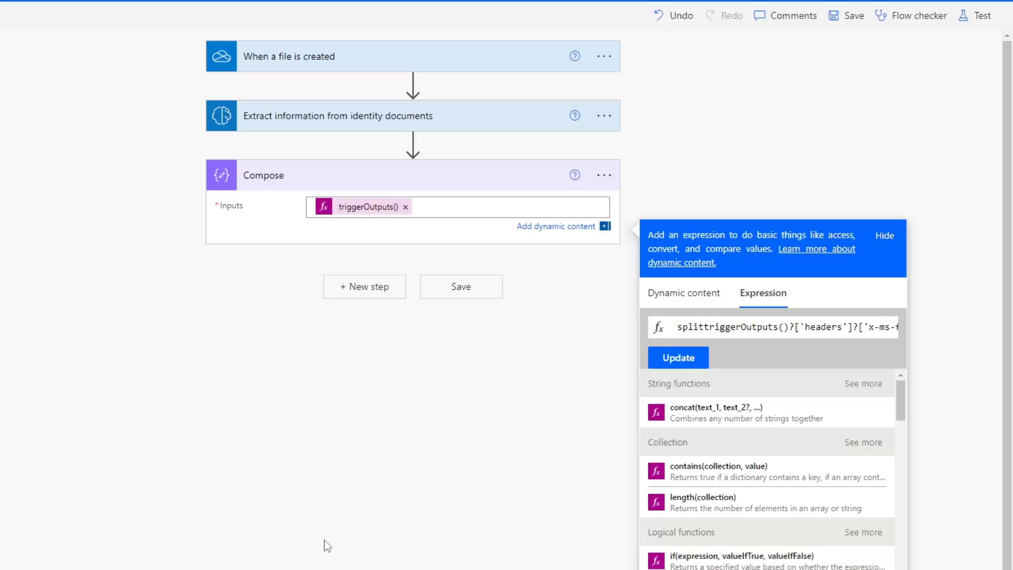
pyautogui.write('(')
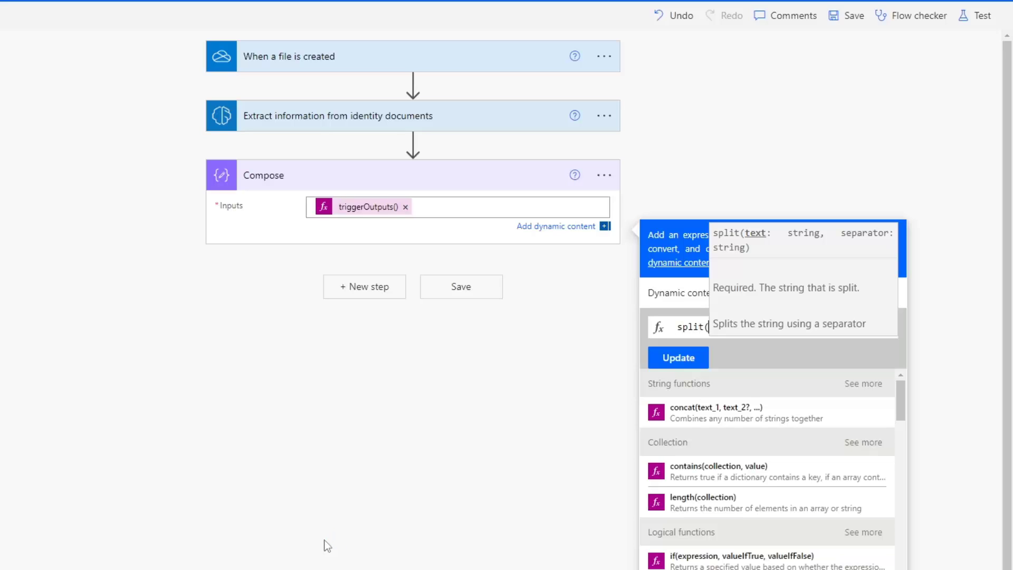
pyautogui.press('Right')
pyautogui.press('Right')
pyautogui.press('Right')
pyautogui.press('Right')
pyautogui.press('Right')
pyautogui.press('Right')
pyautogui.press('Right')
pyautogui.press('Right')
pyautogui.press('Right')
pyautogui.press('Right')
pyautogui.press('Right')
pyautogui.press('Right')
pyautogui.press('Right')
pyautogui.press('Right')
pyautogui.press('Right')
pyautogui.press('Right')
pyautogui.press('Right')
pyautogui.press('Right')
pyautogui.press('Right')
pyautogui.press('Right')
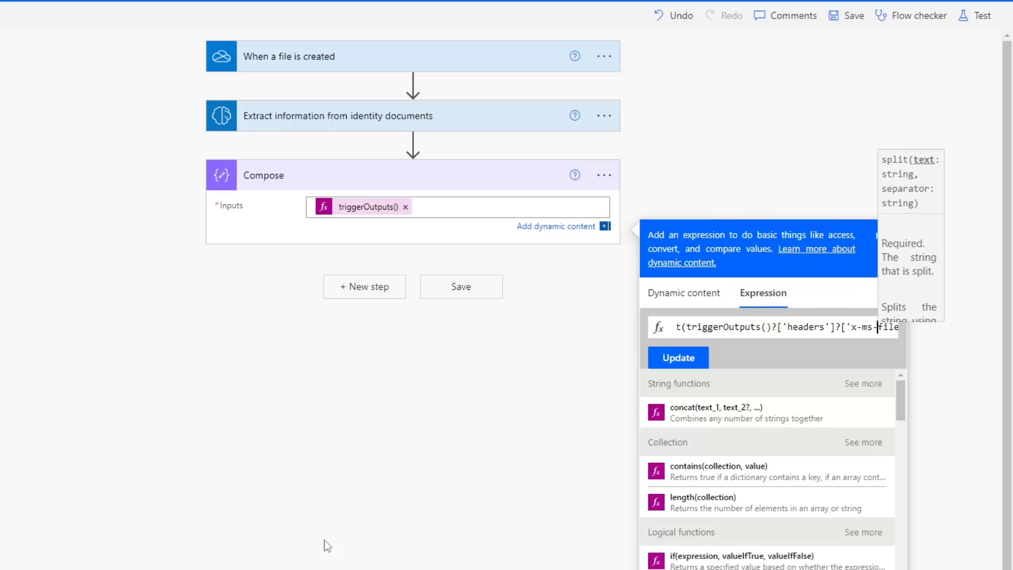
pyautogui.press('Right')
pyautogui.press('Right')
pyautogui.press('Right')
pyautogui.press('Right')
pyautogui.press('Right')
pyautogui.press('Right')
pyautogui.press('Right')
pyautogui.press('Right')
pyautogui.press('Right')
pyautogui.press('Right')
pyautogui.press('Right')
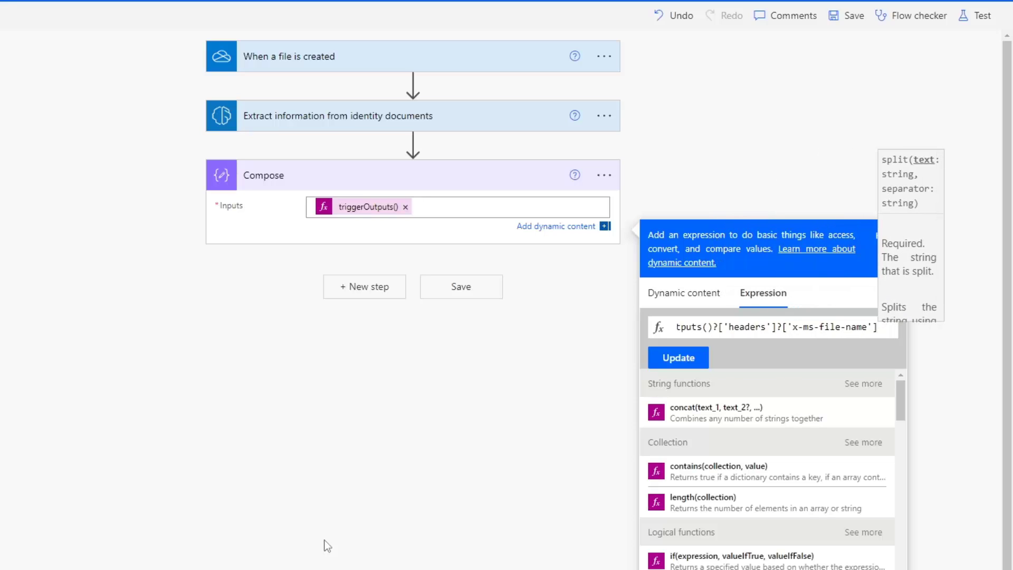
pyautogui.write(',')
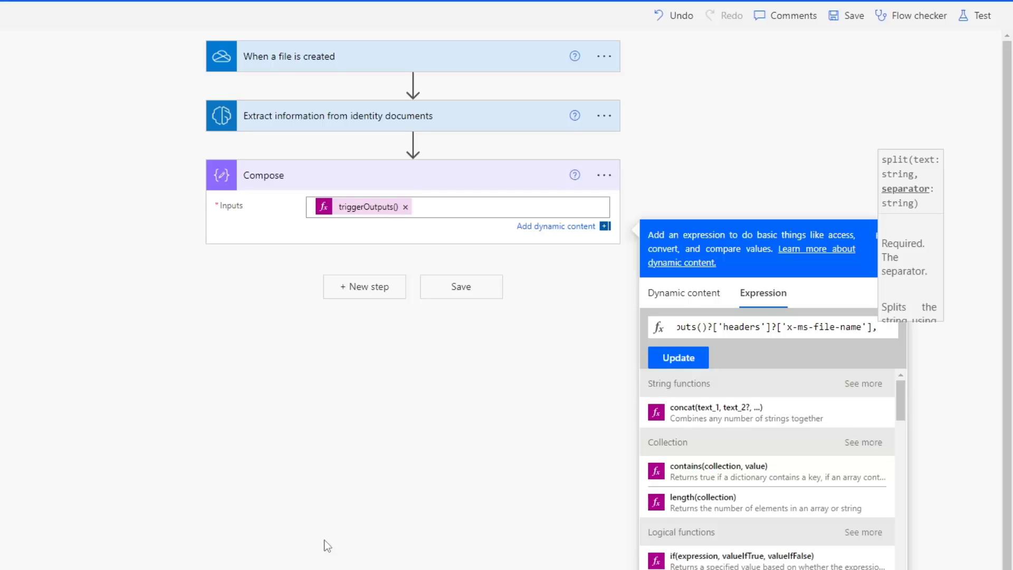
pyautogui.write("'")
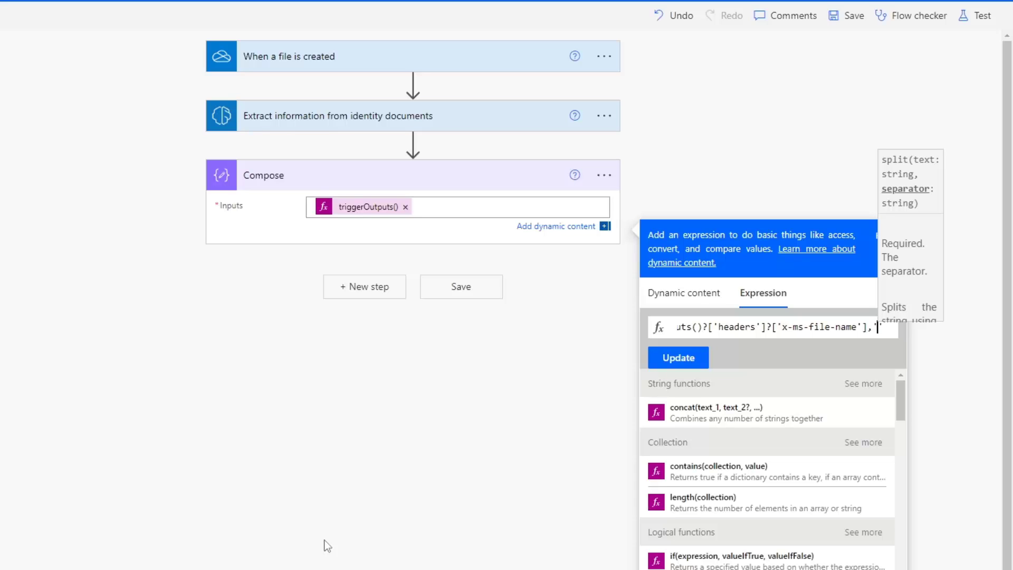
pyautogui.write('.')
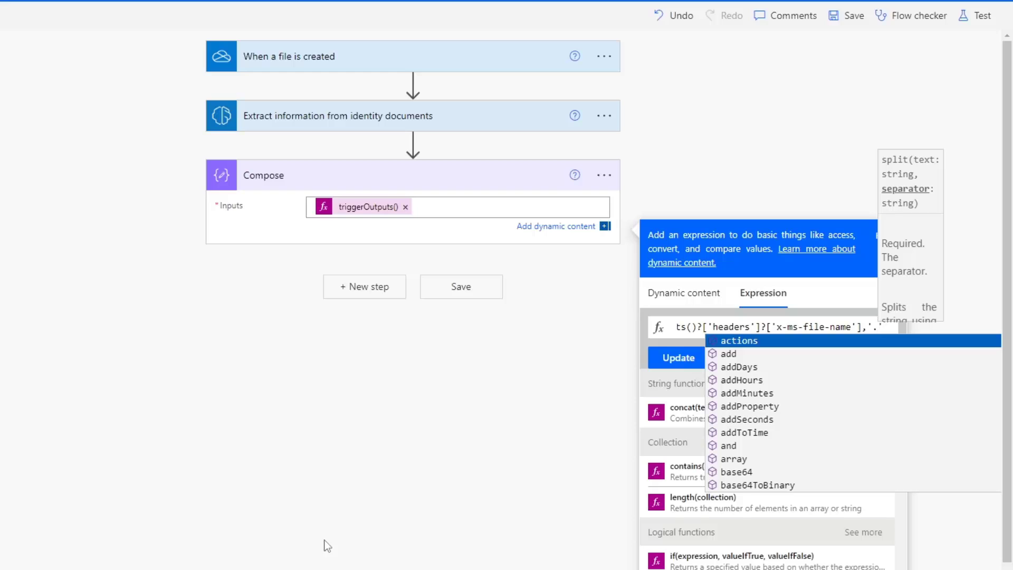
pyautogui.write("')")
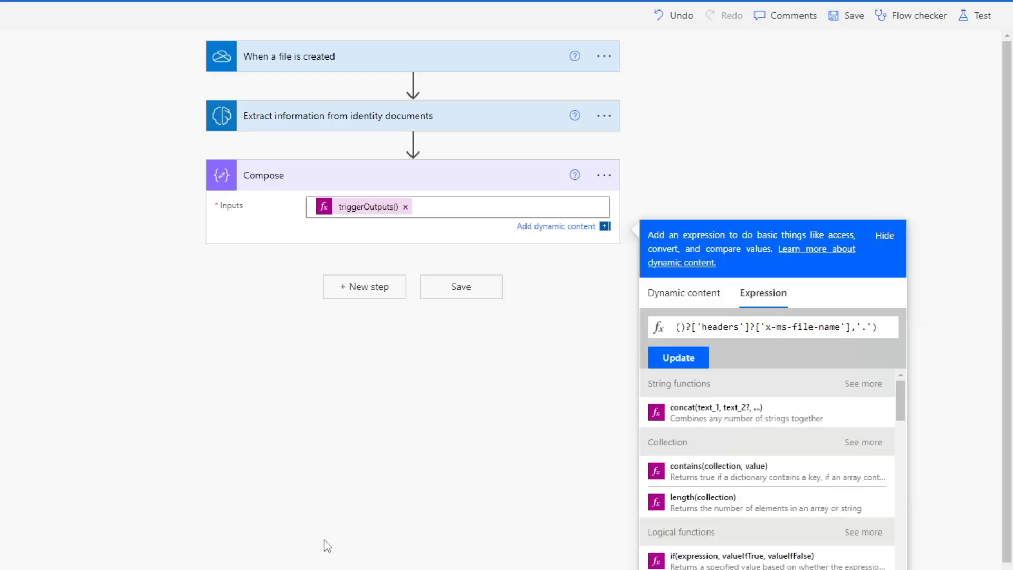
# Step: Wrap the Compose expression in first() to form first(split(triggerOutputs()?['headers']?['x-ms-file-name'],'.')), copy the full expression and update the action
pyautogui.press('Left')
pyautogui.press('Left')
pyautogui.press('Left')
pyautogui.press('Left')
pyautogui.press('Left')
pyautogui.press('Left')
pyautogui.press('Left')
pyautogui.press('Left')
pyautogui.press('Left')
pyautogui.press('Left')
pyautogui.press('Left')
pyautogui.press('Left')
pyautogui.press('Left')
pyautogui.press('Left')
pyautogui.press('Left')
pyautogui.press('Left')
pyautogui.press('Left')
pyautogui.press('Left')
pyautogui.press('Left')
pyautogui.press('Left')
pyautogui.press('Left')
pyautogui.press('Left')
pyautogui.press('Left')
pyautogui.press('Left')
pyautogui.press('Left')
pyautogui.press('Left')
pyautogui.press('Left')
pyautogui.press('Left')
pyautogui.press('Left')
pyautogui.press('Left')
pyautogui.press('Left')
pyautogui.press('Left')
pyautogui.press('Left')
pyautogui.press('Left')
pyautogui.press('Left')
pyautogui.press('Left')
pyautogui.press('Left')
pyautogui.press('Left')
pyautogui.press('Left')
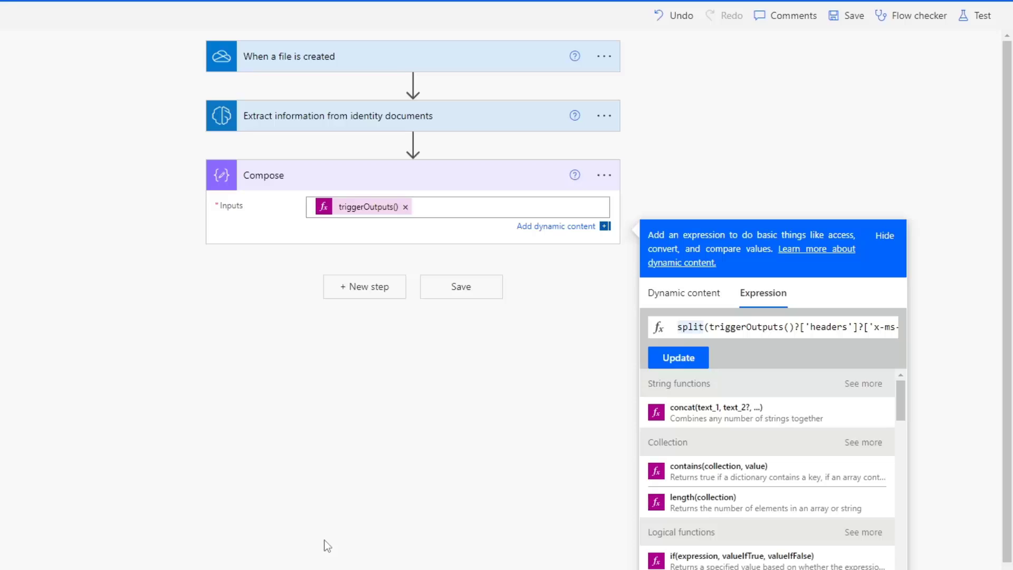
pyautogui.write('first(')
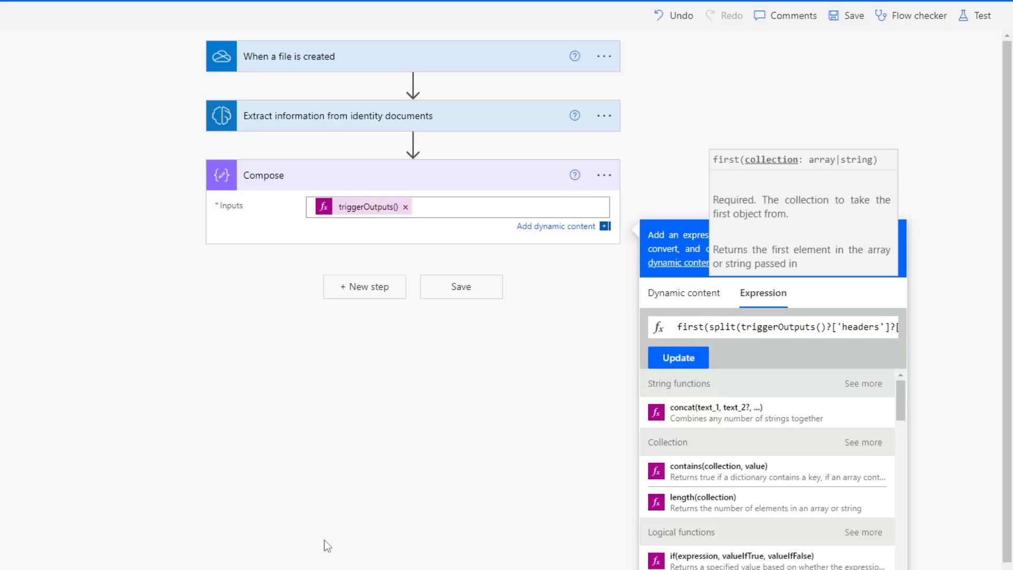
pyautogui.press('Right')
pyautogui.press('Right')
pyautogui.press('Right')
pyautogui.press('Right')
pyautogui.press('Right')
pyautogui.press('Right')
pyautogui.press('Right')
pyautogui.press('Right')
pyautogui.press('Right')
pyautogui.press('Right')
pyautogui.press('Right')
pyautogui.press('Right')
pyautogui.press('Right')
pyautogui.press('Right')
pyautogui.press('Right')
pyautogui.press('Right')
pyautogui.press('Right')
pyautogui.press('Right')
pyautogui.press('Right')
pyautogui.press('Right')
pyautogui.press('Right')
pyautogui.press('Right')
pyautogui.press('Right')
pyautogui.press('Right')
pyautogui.press('Right')
pyautogui.press('Right')
pyautogui.press('Right')
pyautogui.press('Right')
pyautogui.press('Right')
pyautogui.press('Right')
pyautogui.press('Right')
pyautogui.press('Right')
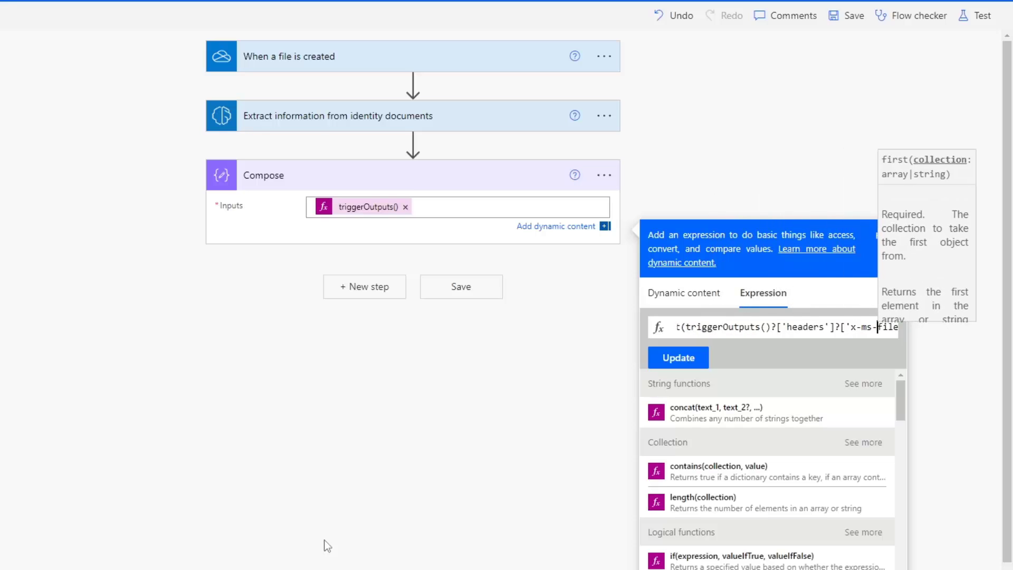
pyautogui.write(')')
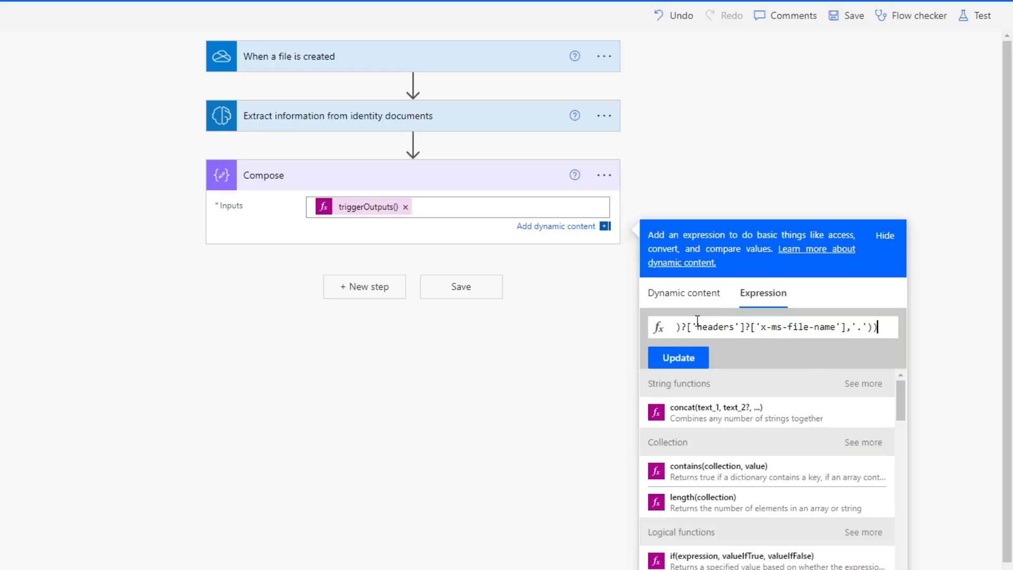
pyautogui.hotkey('ctrl', 'a')
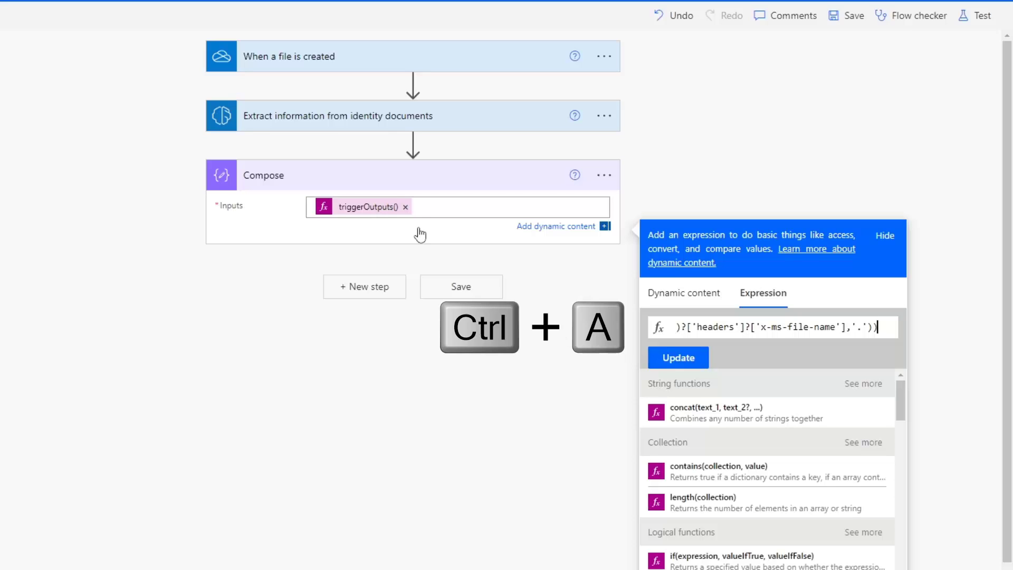
pyautogui.hotkey('ctrl', 'a')
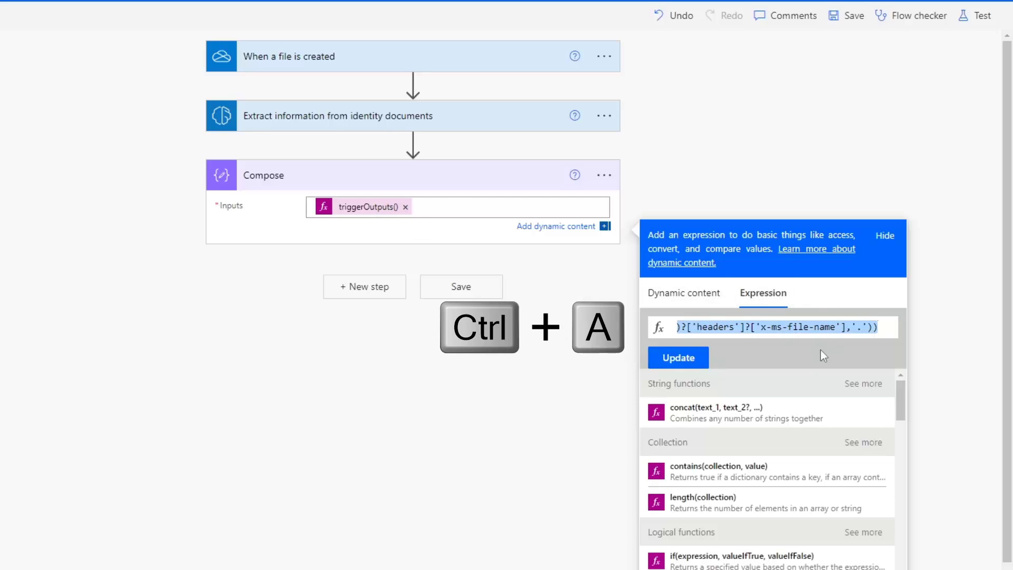
pyautogui.hotkey('ctrl', 'c')
pyautogui.click(701, 357)
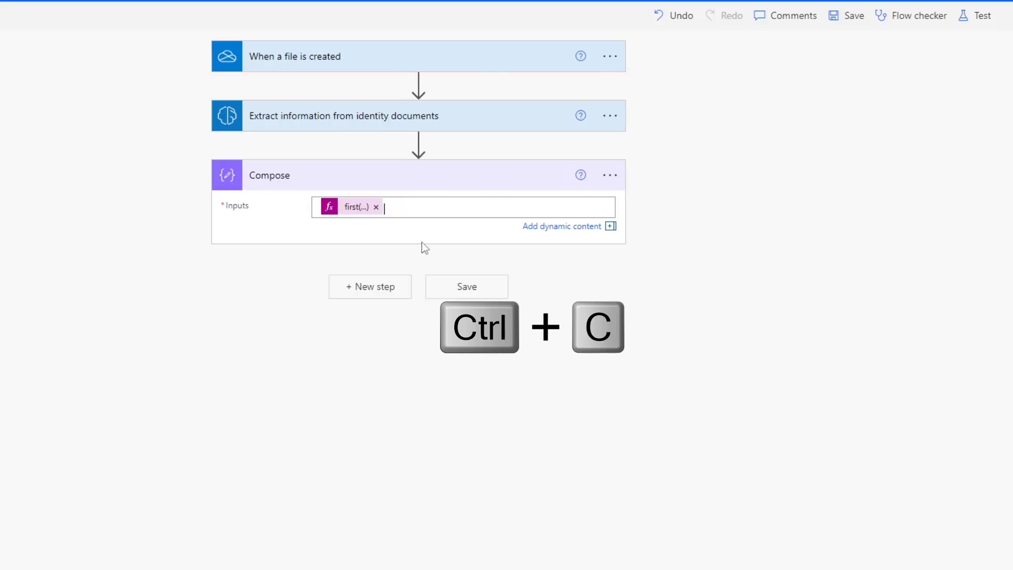
pyautogui.click(361, 210)
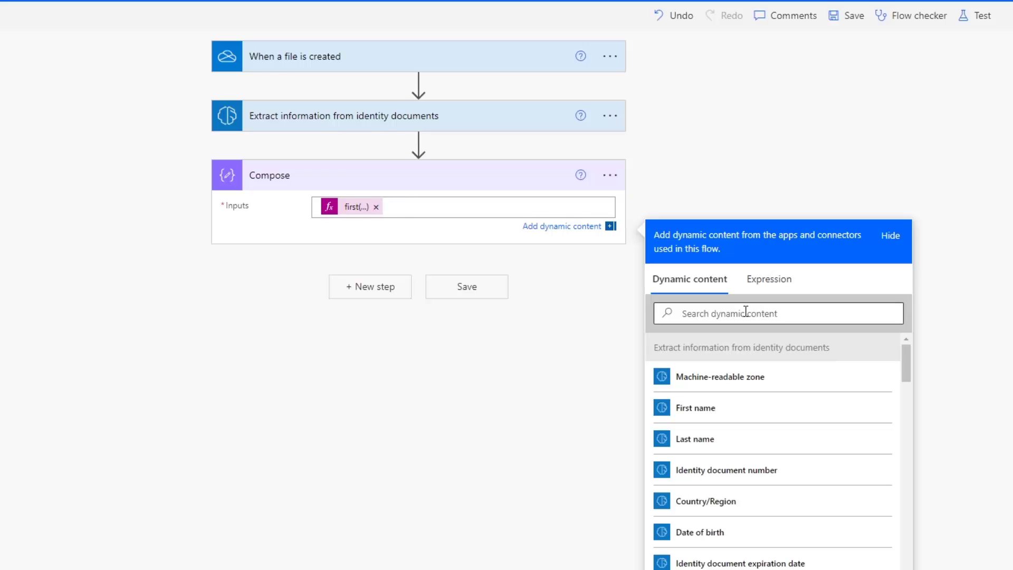
pyautogui.click(584, 311)
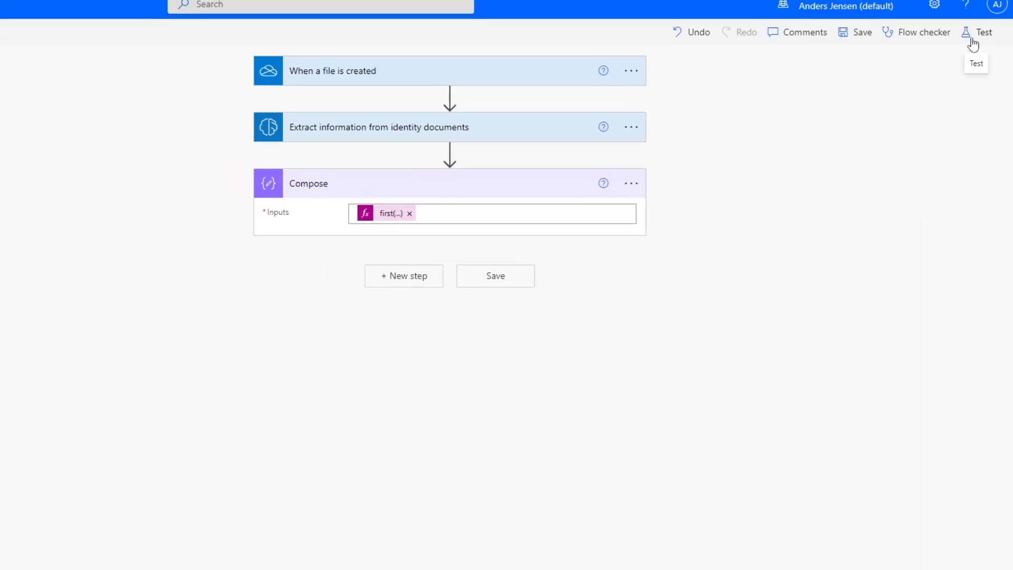
# Step: Save the flow, start a manual test, and open the IDs to Check folder inside the OneDrive KYC Demo folder
pyautogui.click(972, 26)
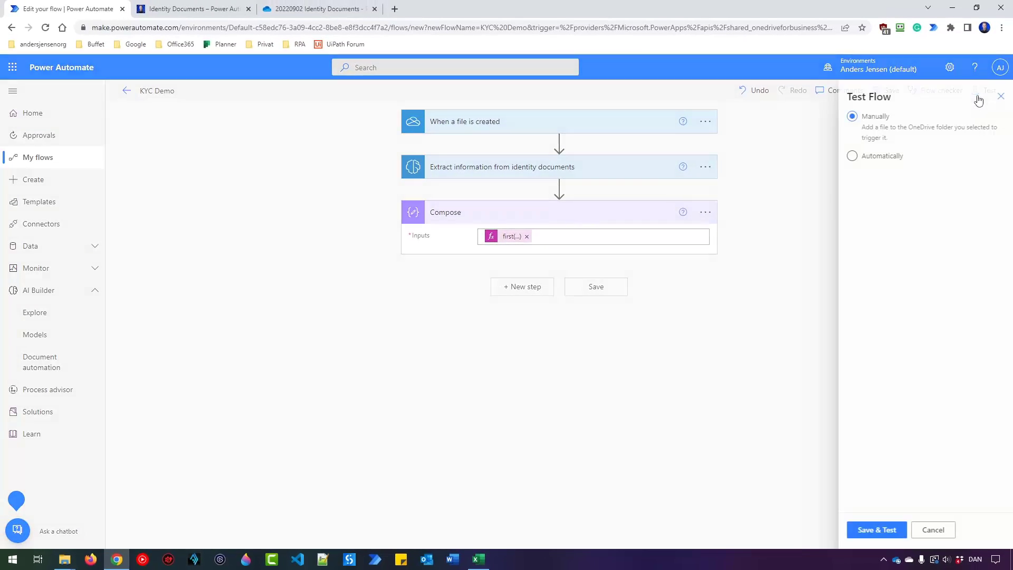
pyautogui.click(871, 529)
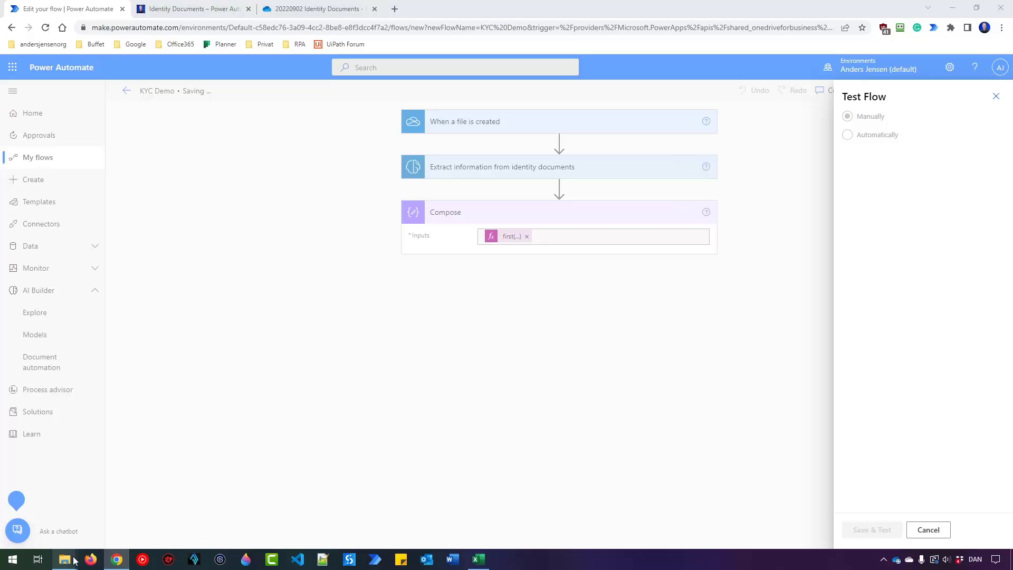
pyautogui.moveTo(84, 562)
pyautogui.click(160, 514)
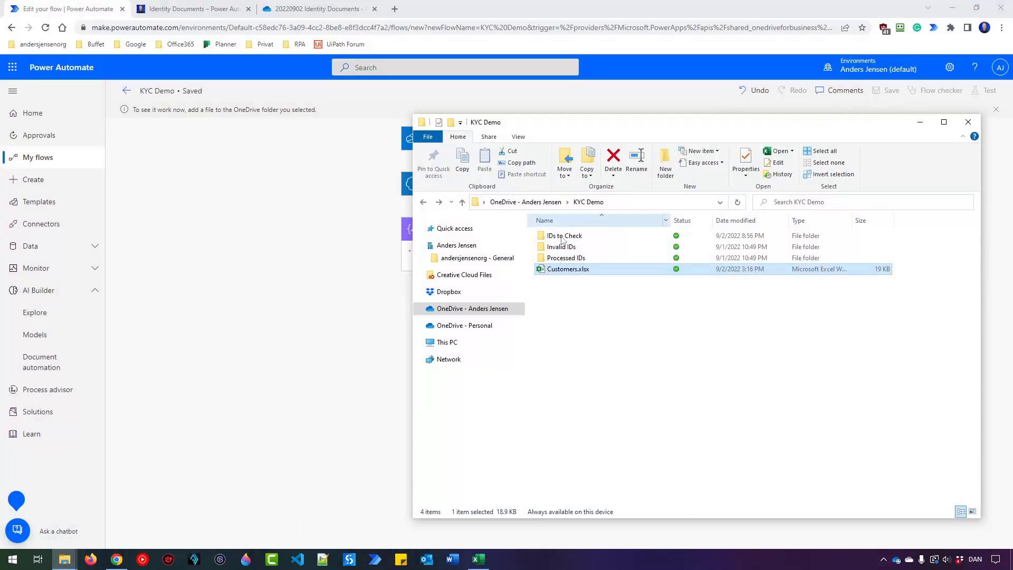
pyautogui.doubleClick(564, 235)
# Step: Copy the last PNG image from the IDs to Send folder into IDs to Check to trigger the flow
pyautogui.moveTo(64, 559)
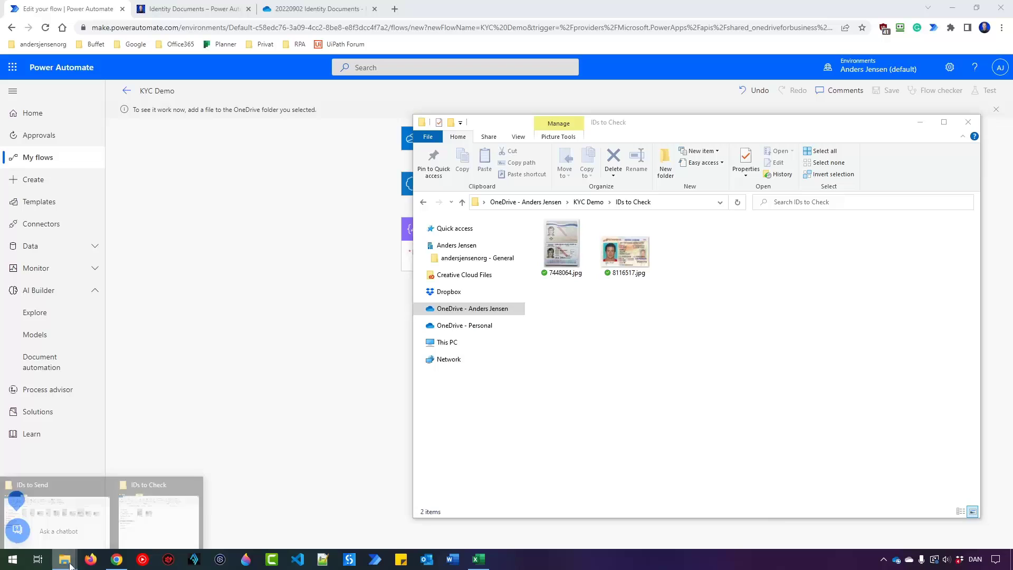
pyautogui.click(68, 518)
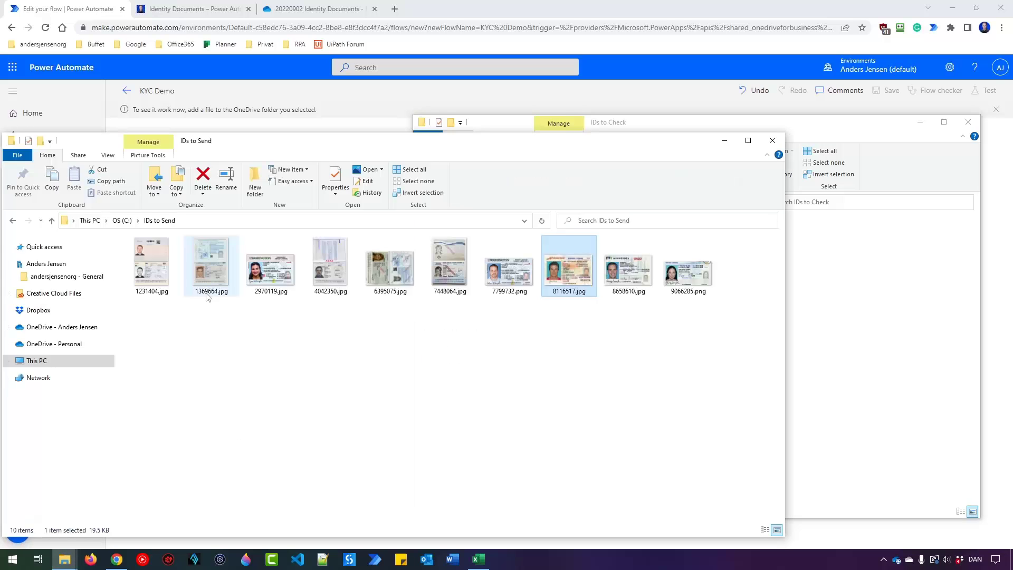
pyautogui.click(697, 280)
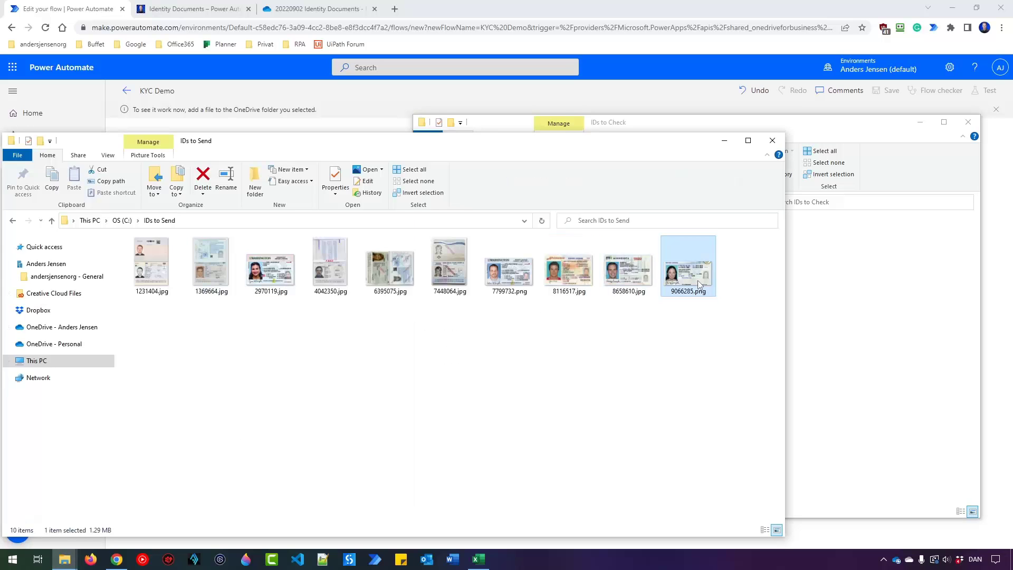
pyautogui.click(816, 343)
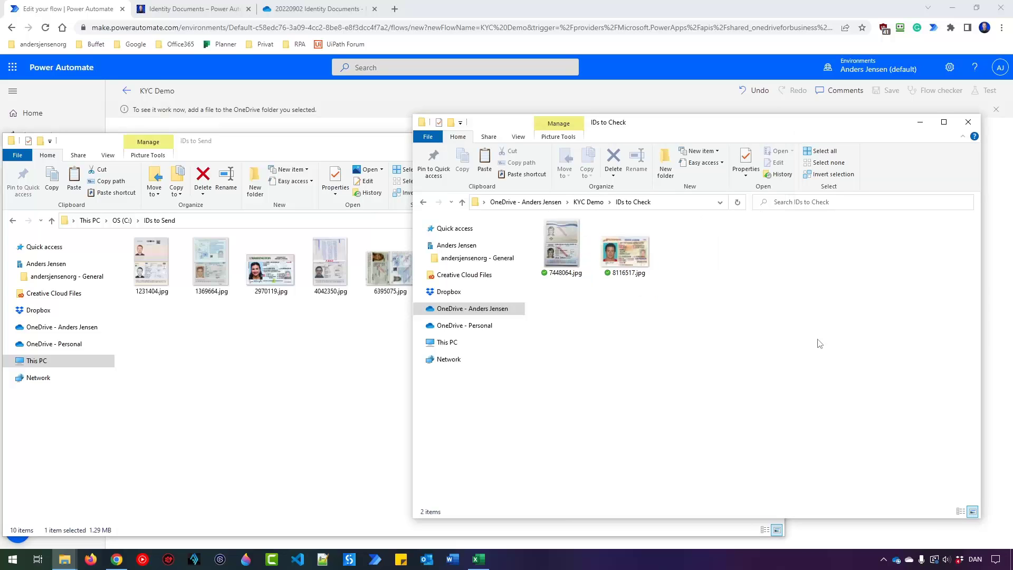
pyautogui.hotkey('ctrl', 'v')
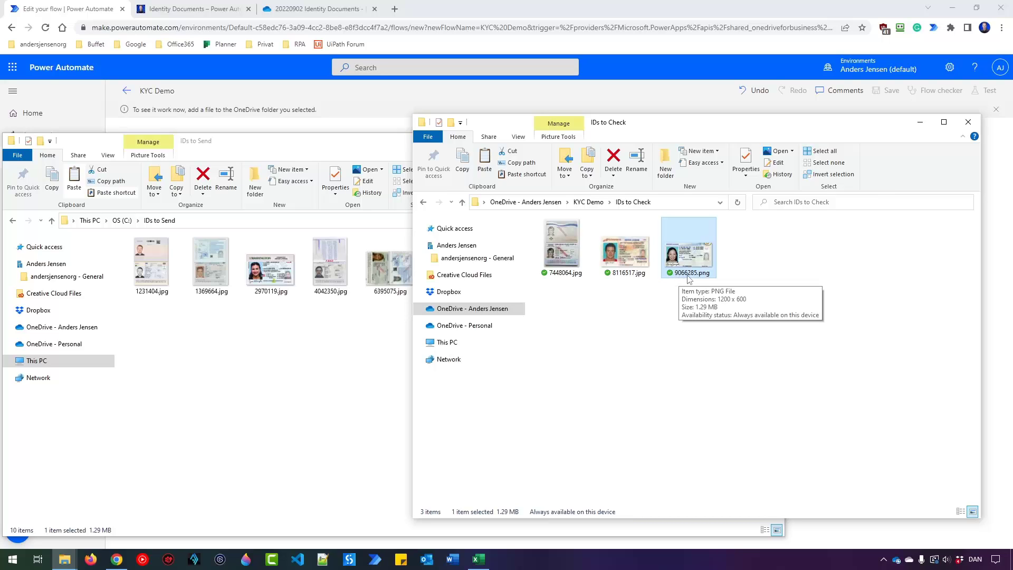
# Step: Examine the Compose action's output in the flow run and compare it with the matching CustomerID in the Customers sheet
pyautogui.click(628, 11)
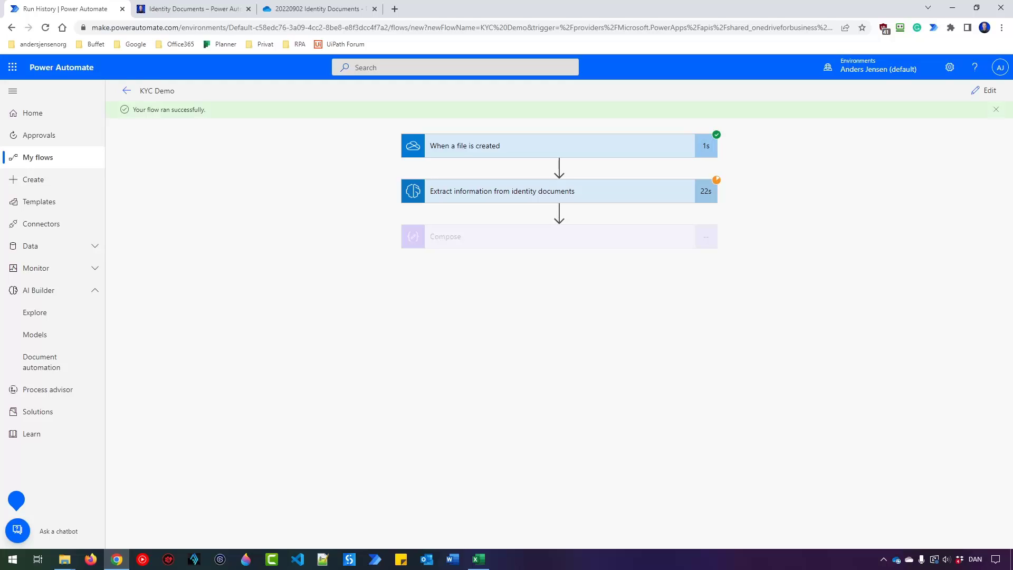
pyautogui.click(464, 243)
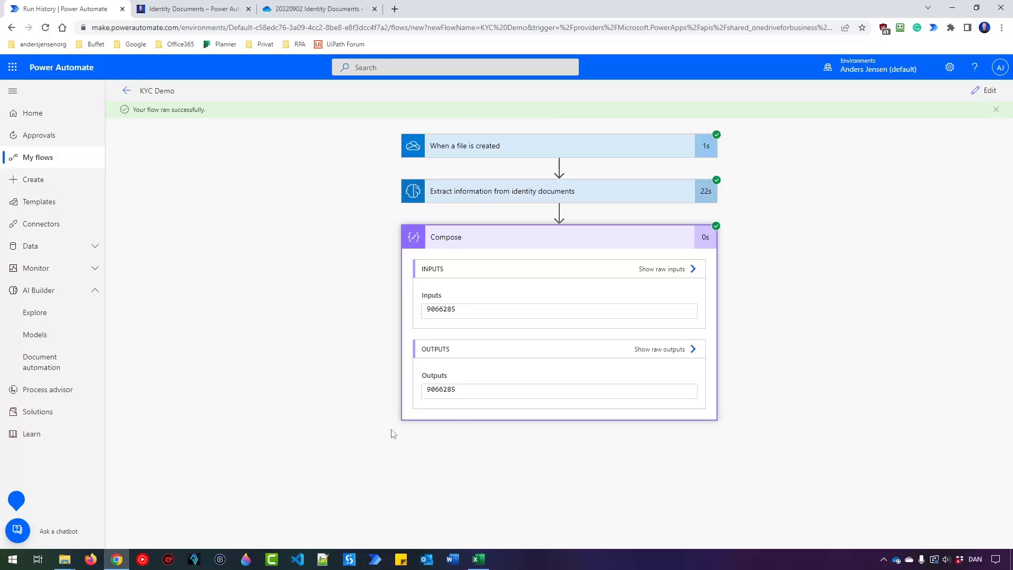
pyautogui.click(478, 558)
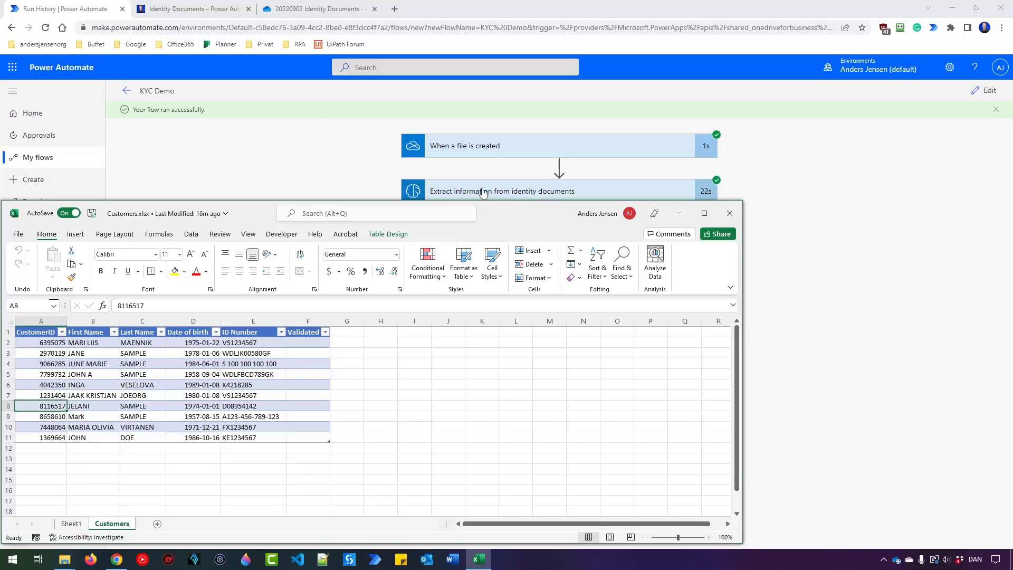
pyautogui.click(38, 344)
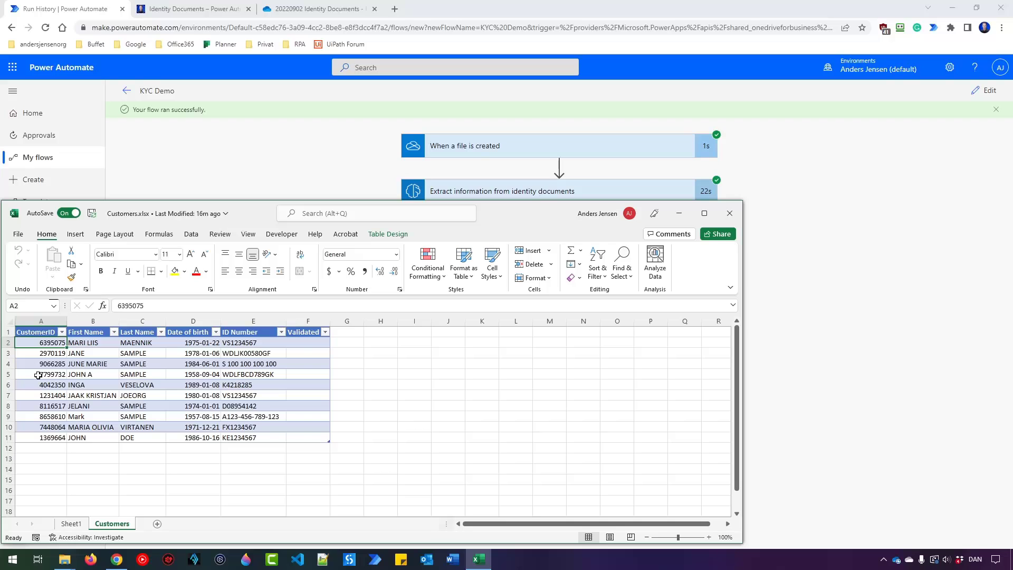
pyautogui.moveTo(486, 220); pyautogui.dragTo(548, 222)
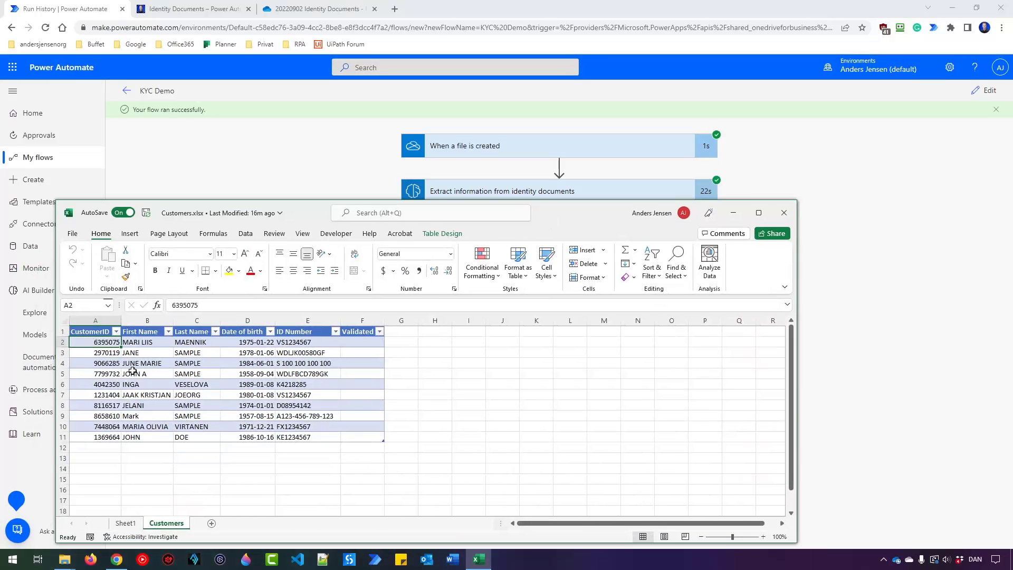
pyautogui.press('Down')
pyautogui.press('Down')
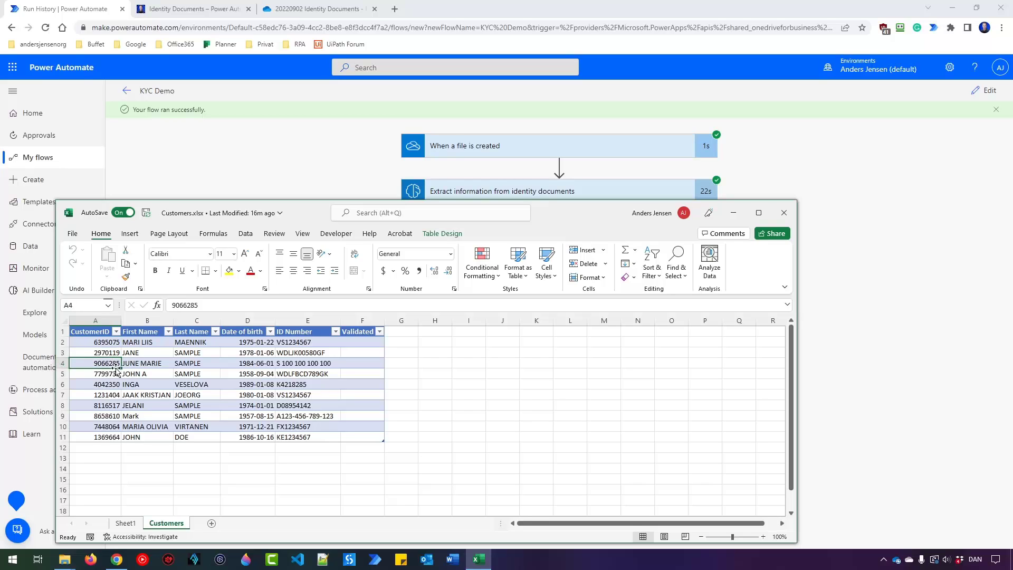
pyautogui.moveTo(564, 216)
pyautogui.mouseDown()
pyautogui.moveTo(565, 254)
pyautogui.moveTo(567, 218)
pyautogui.mouseUp()
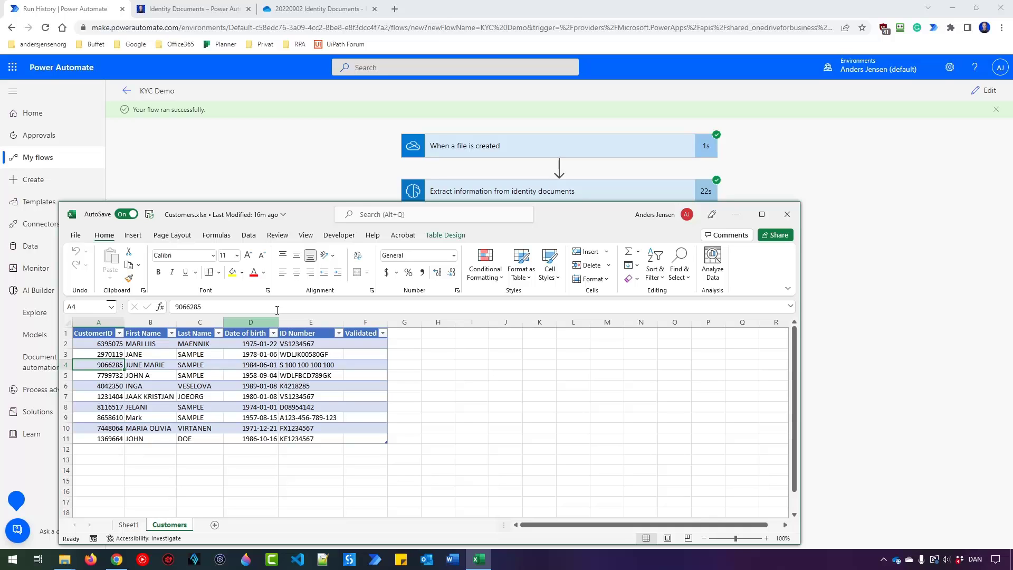
# Step: Return to editing the flow and add an Excel Online (Business) Get a row action after Compose
pyautogui.click(509, 6)
pyautogui.click(987, 97)
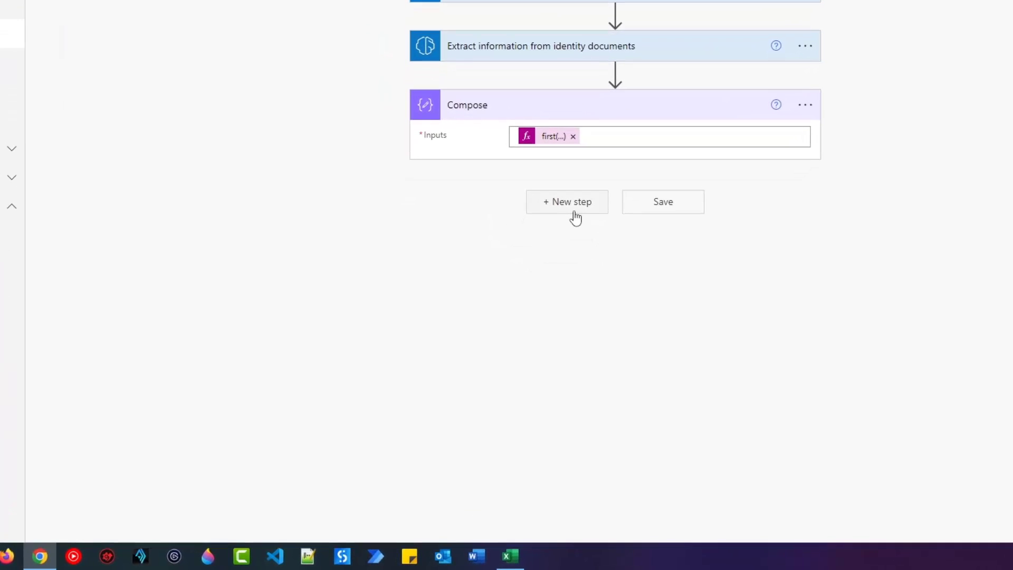
pyautogui.click(577, 217)
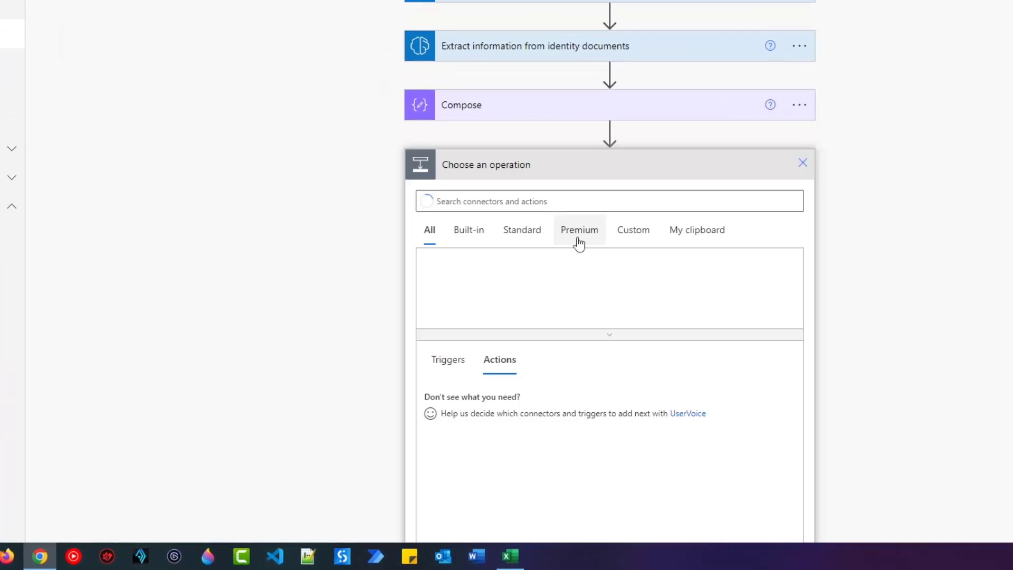
pyautogui.click(564, 209)
pyautogui.write('get a row')
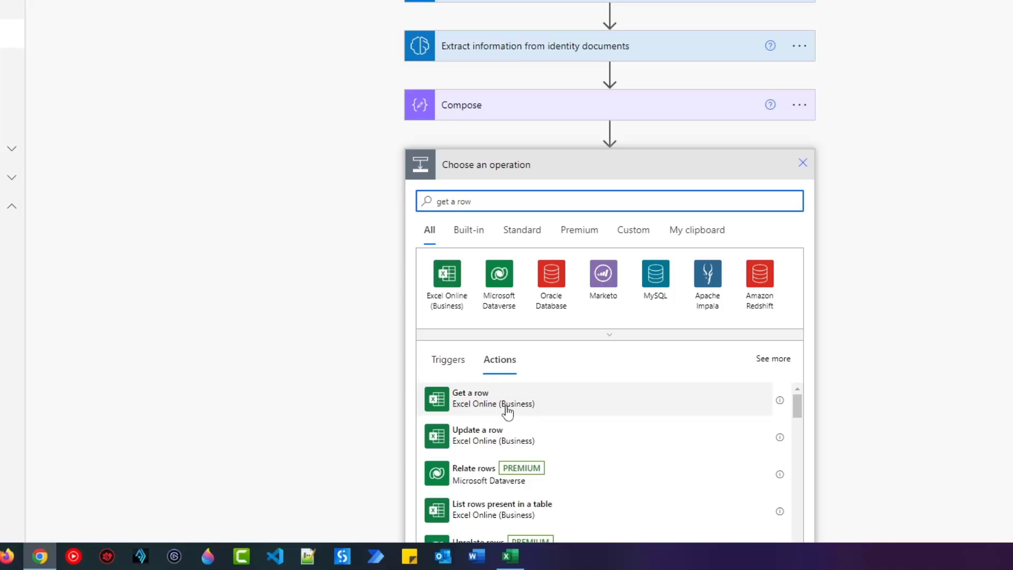
pyautogui.click(506, 409)
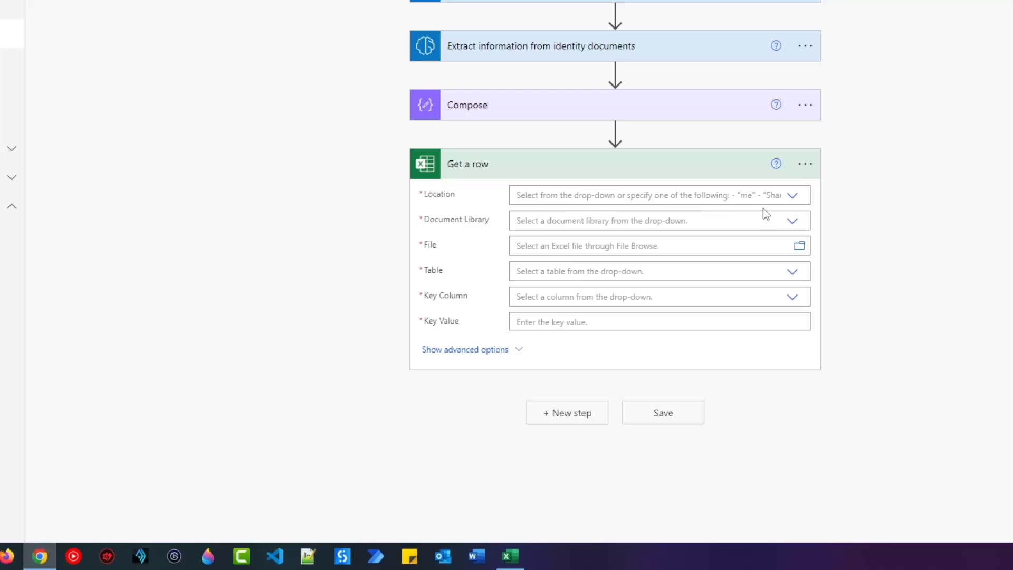
# Step: Set the Get a row action's Location to OneDrive for Business and its Document Library to OneDrive
pyautogui.click(792, 196)
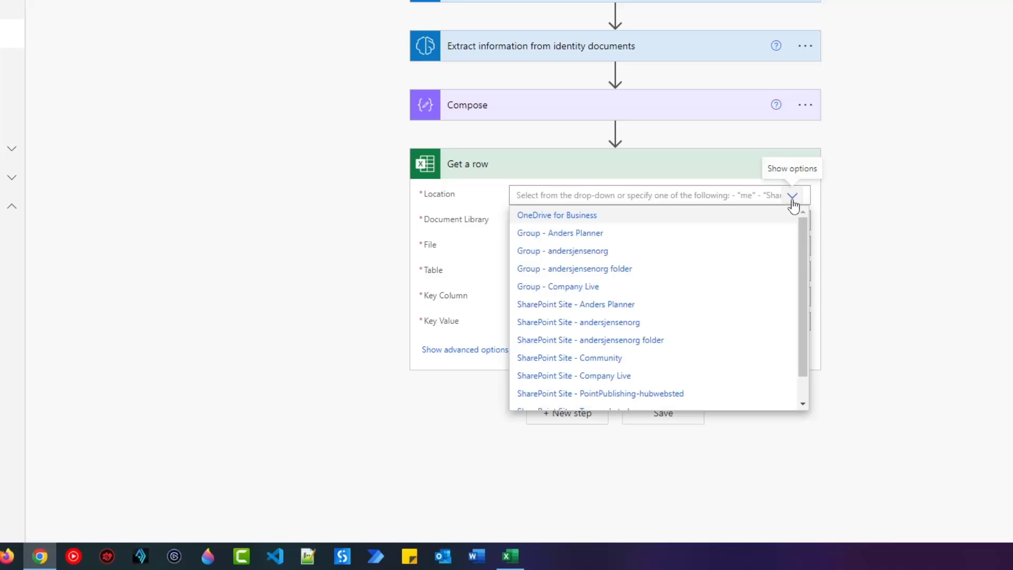
pyautogui.click(582, 215)
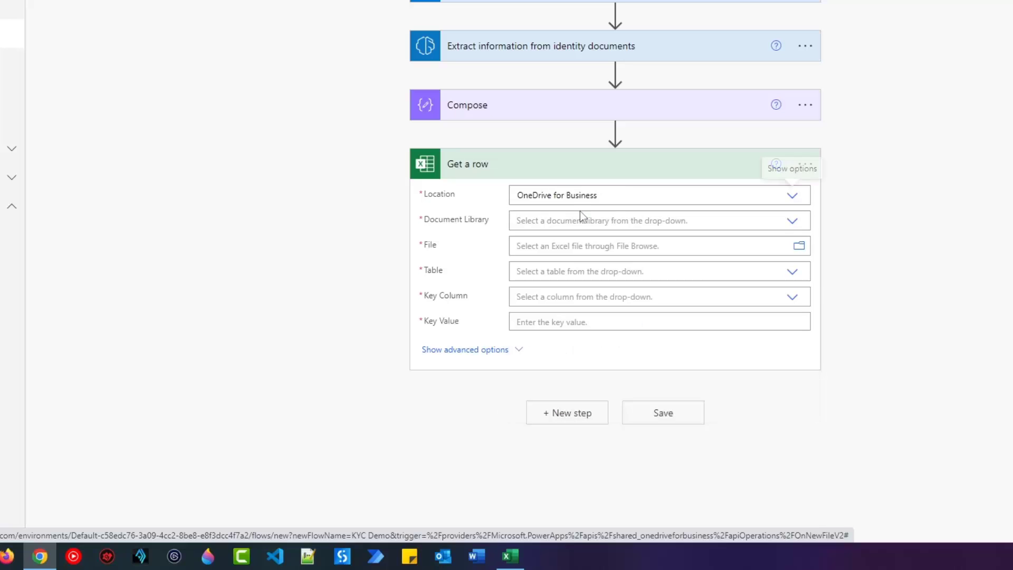
pyautogui.click(777, 220)
pyautogui.click(553, 240)
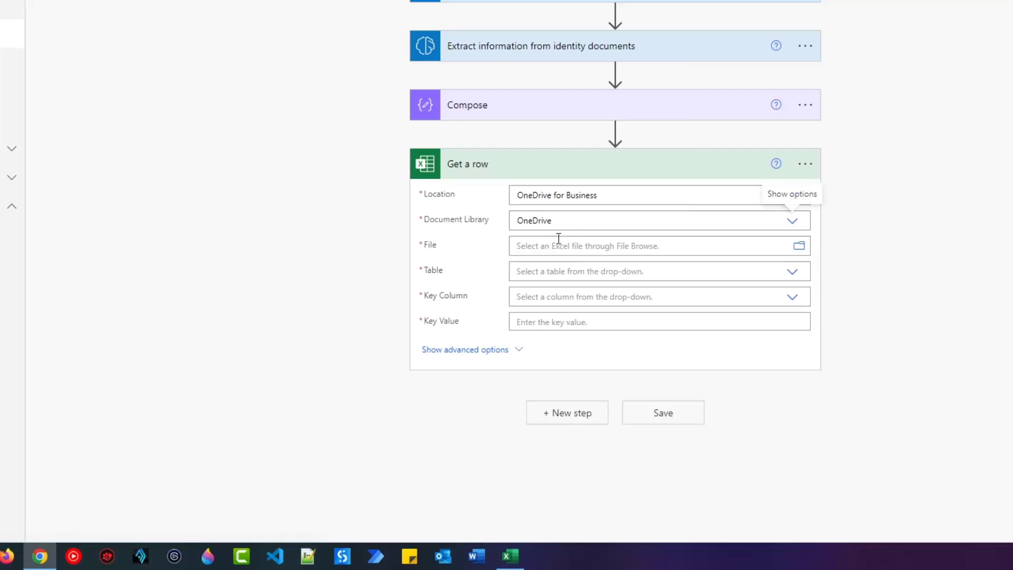
# Step: Choose /KYC Demo/Customers.xlsx as the Excel file for the Get a row action
pyautogui.click(799, 248)
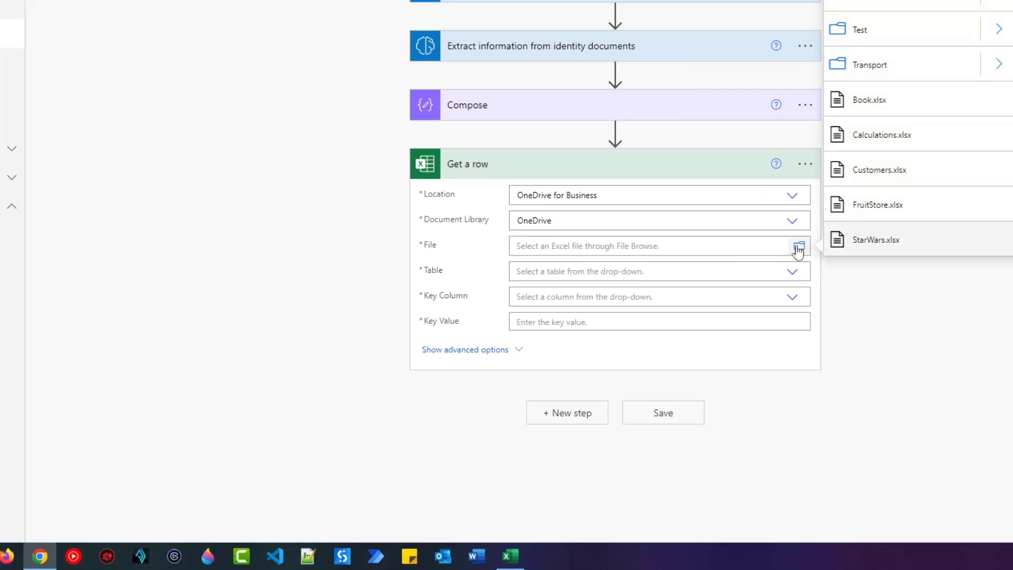
pyautogui.scroll(4, 865, 167)
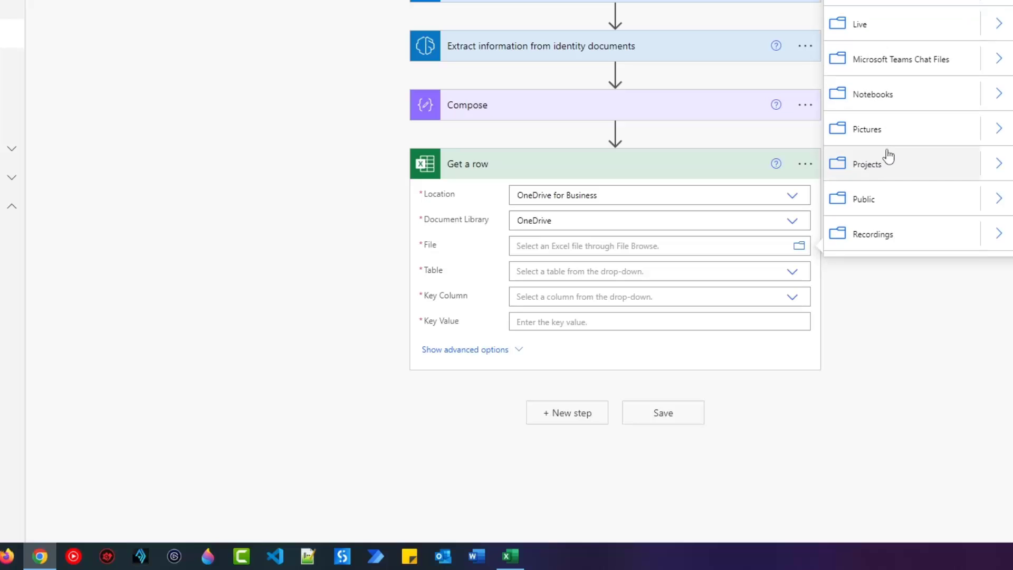
pyautogui.scroll(3, 889, 153)
pyautogui.click(1002, 132)
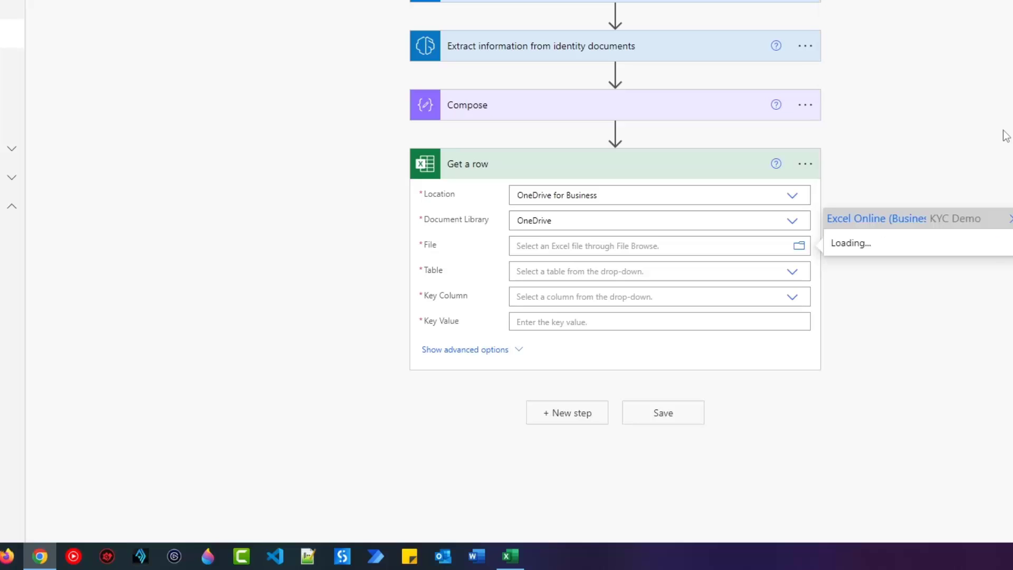
pyautogui.click(897, 240)
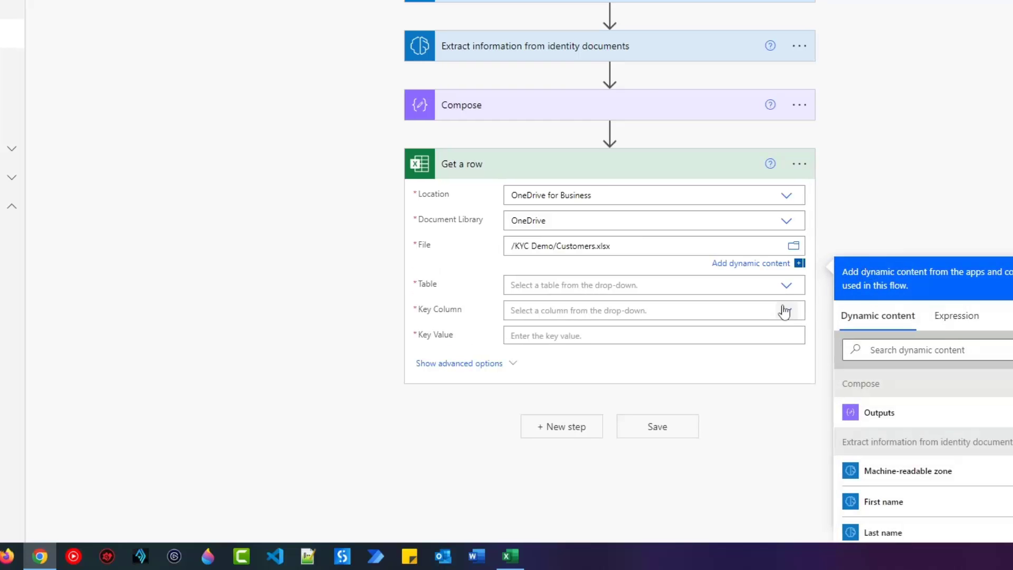
# Step: Set the Get a row action's Table to Customers and its Key Column to CustomerID
pyautogui.click(786, 288)
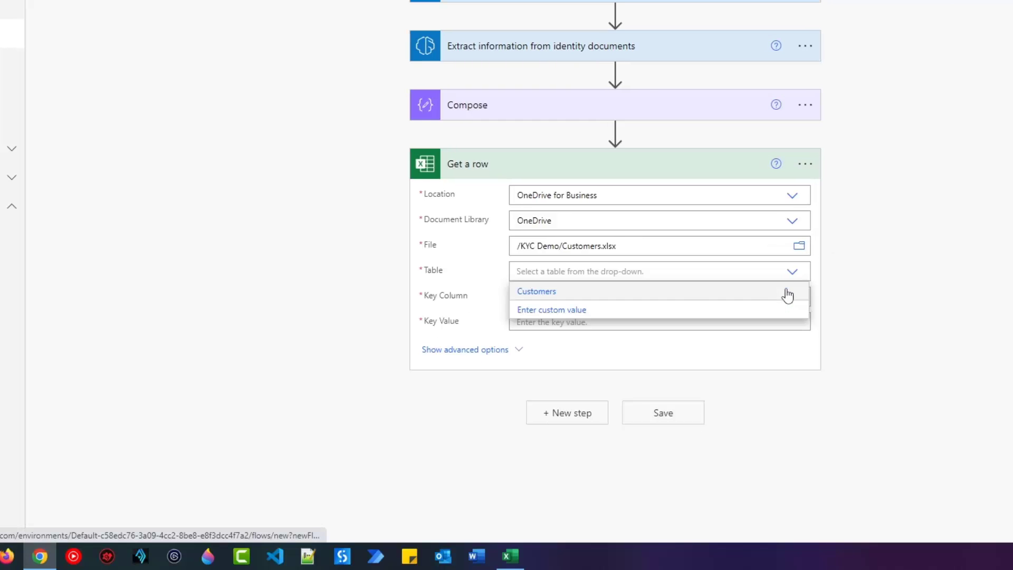
pyautogui.click(537, 291)
pyautogui.hotkey('alt', 'Tab')
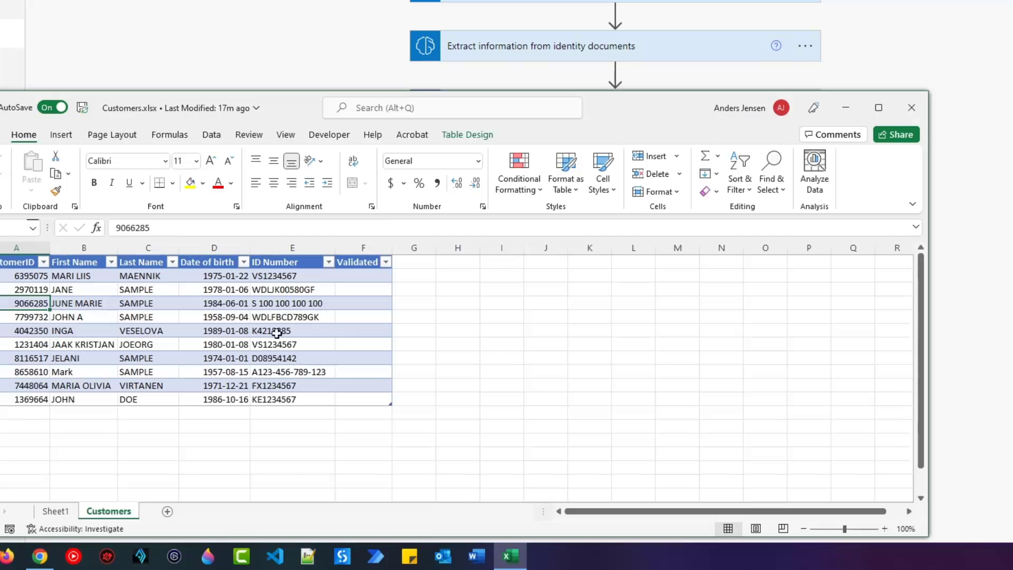
pyautogui.hotkey('alt', 'Tab')
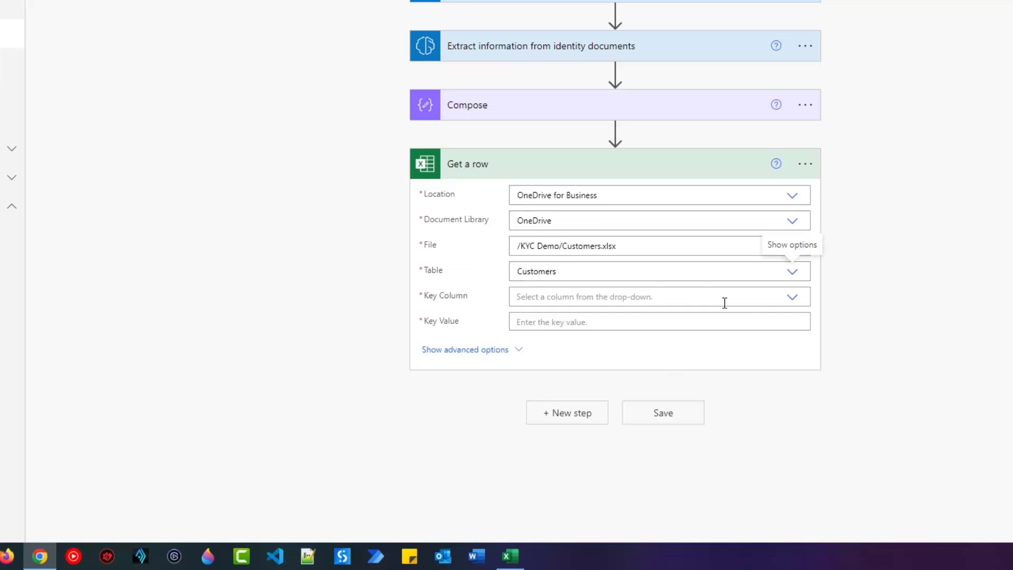
pyautogui.click(510, 556)
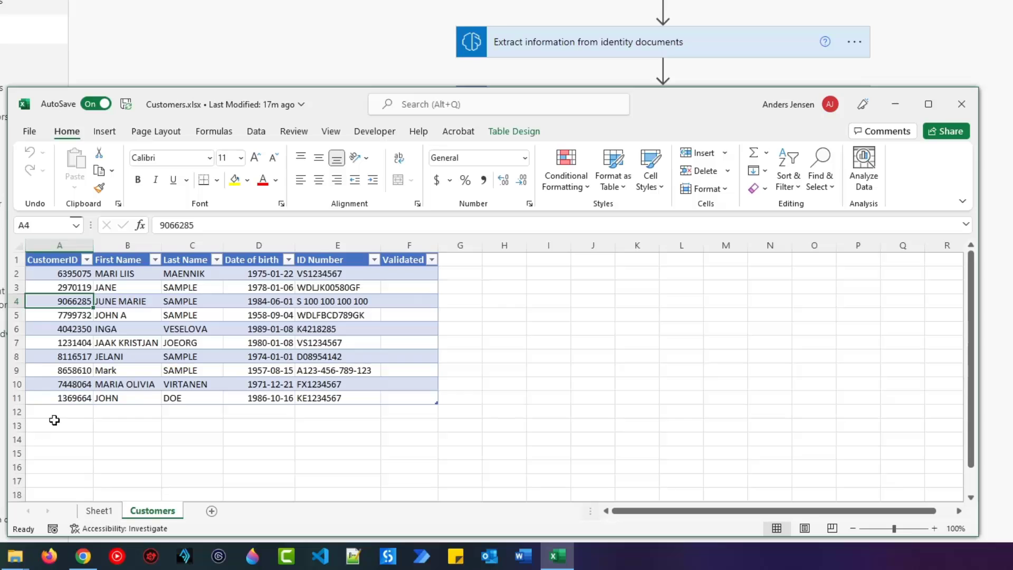
pyautogui.hotkey('alt', 'Tab')
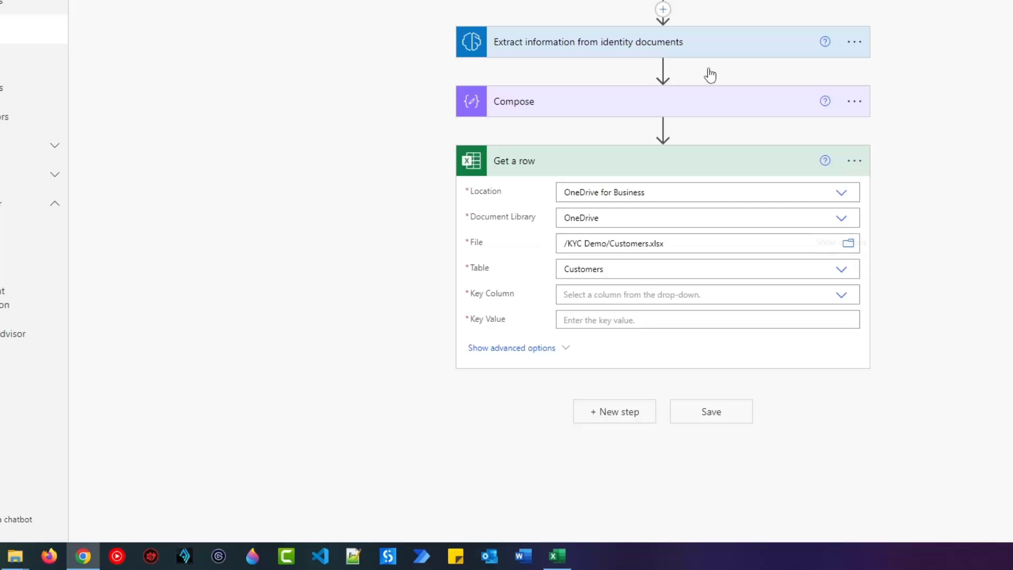
pyautogui.click(841, 294)
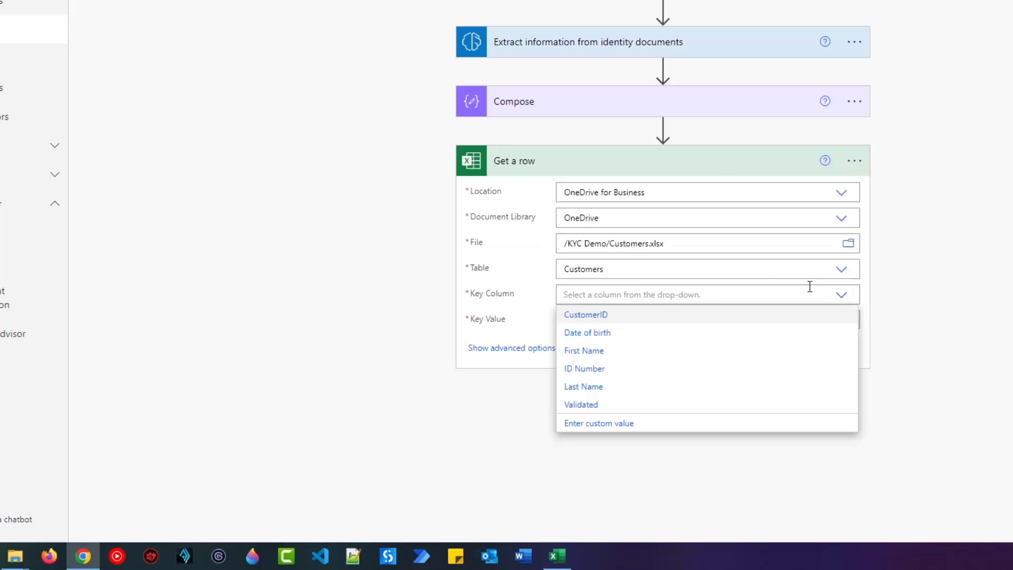
pyautogui.click(614, 319)
# Step: Copy the first(split(triggerOutputs()...)) expression from Compose's Inputs and insert it as the Key Value expression of Get a row
pyautogui.click(618, 321)
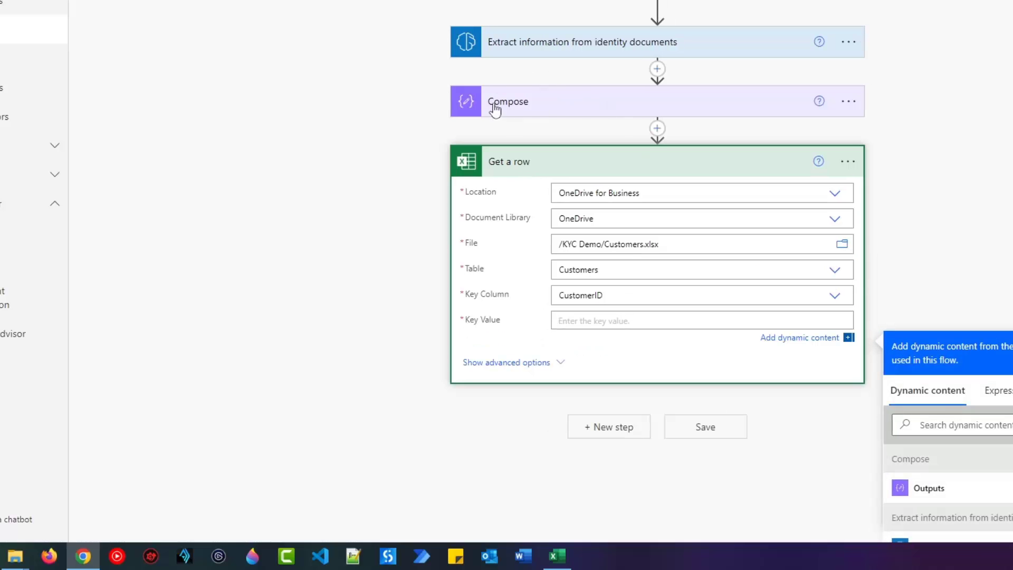
pyautogui.click(518, 113)
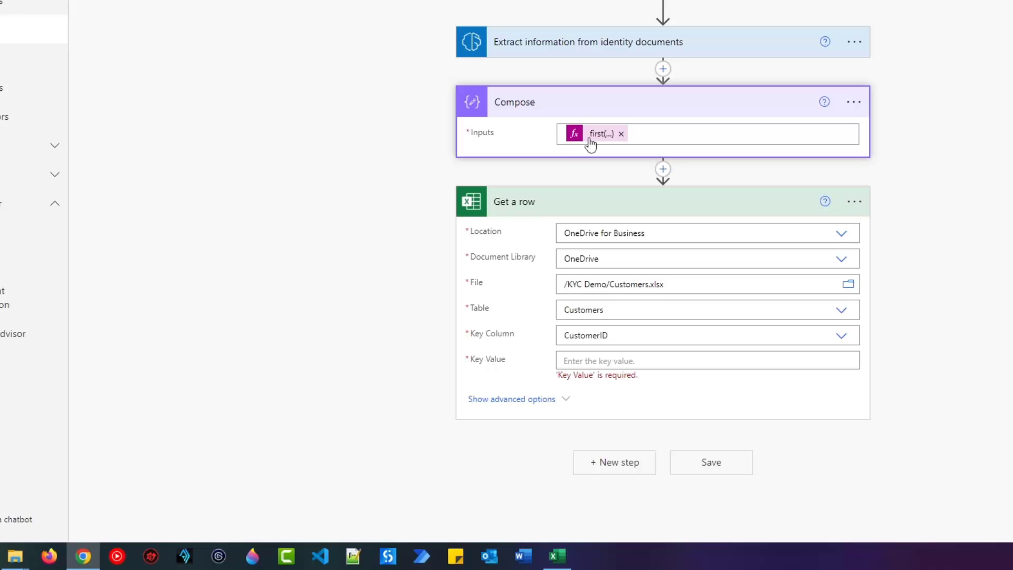
pyautogui.doubleClick(589, 140)
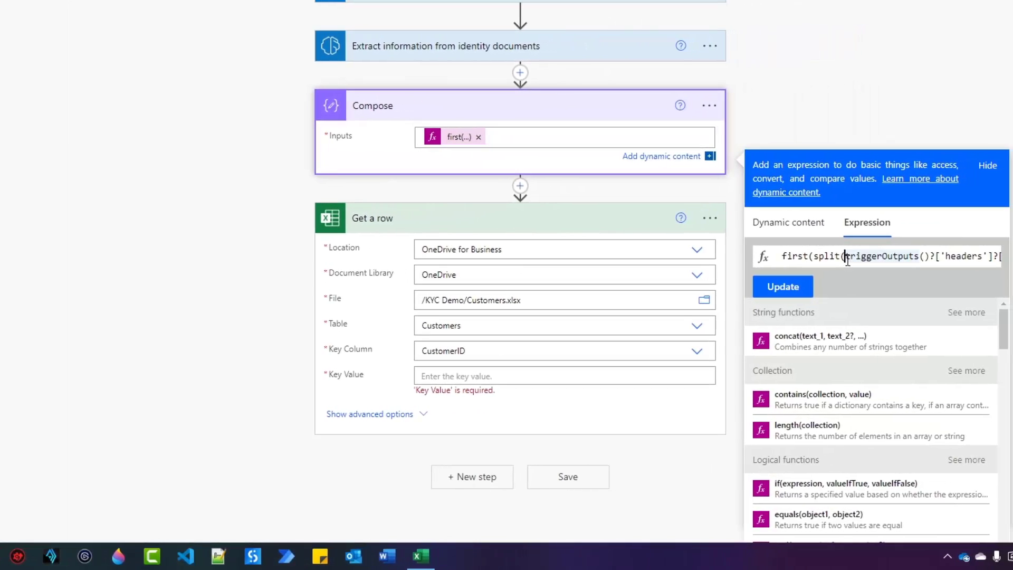
pyautogui.tripleClick(848, 263)
pyautogui.hotkey('ctrl', 'c')
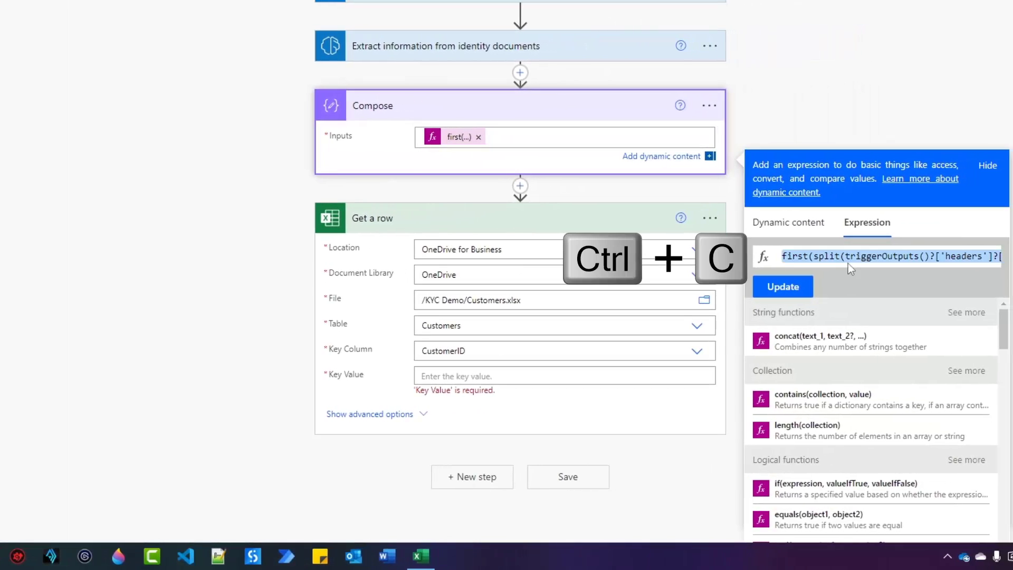
pyautogui.click(481, 376)
pyautogui.scroll(-2, 464, 353)
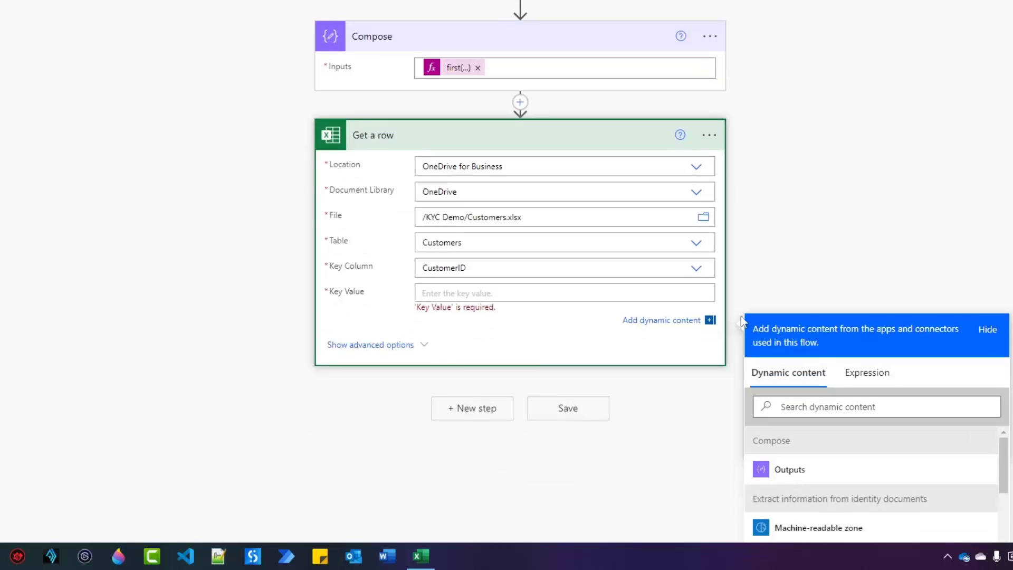
pyautogui.click(863, 375)
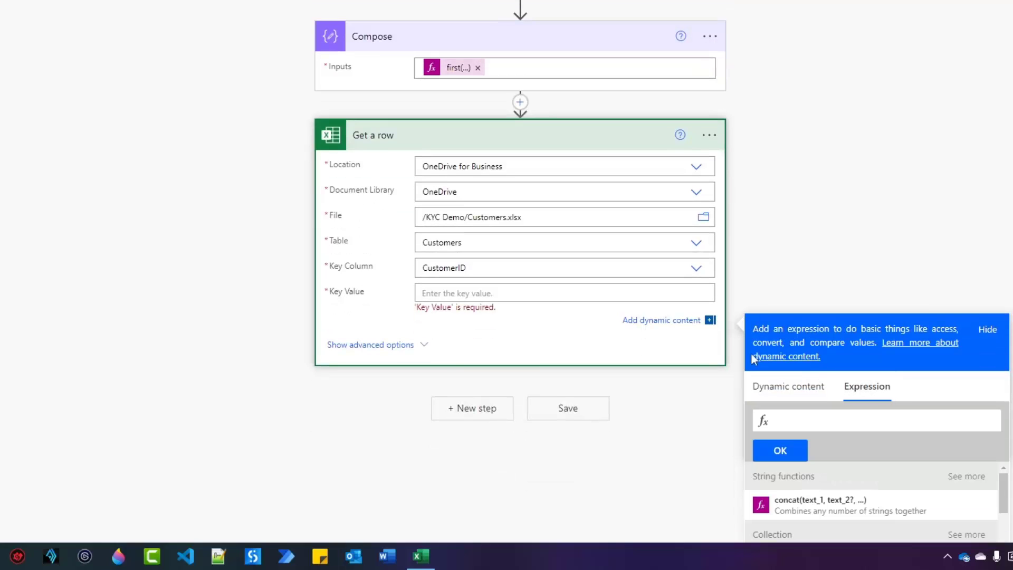
pyautogui.hotkey('ctrl', 'v')
pyautogui.click(781, 450)
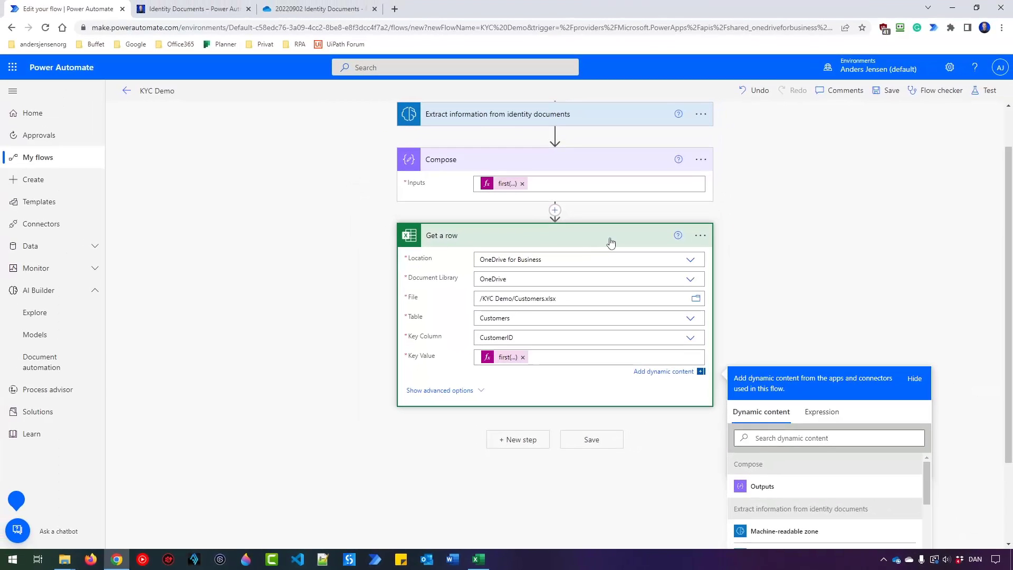
# Step: Save the KYC Demo flow and start a manual test
pyautogui.click(891, 93)
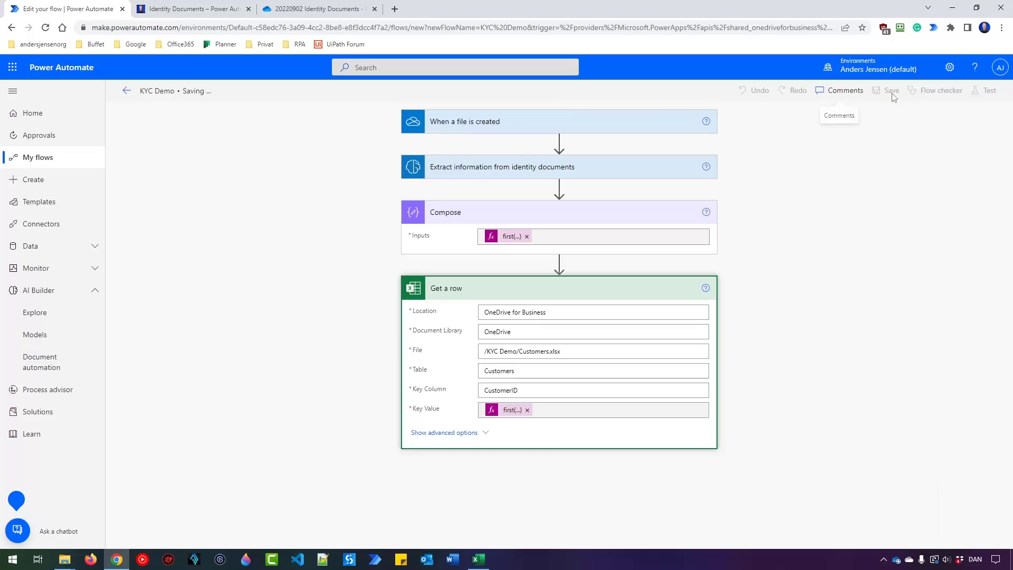
pyautogui.click(985, 91)
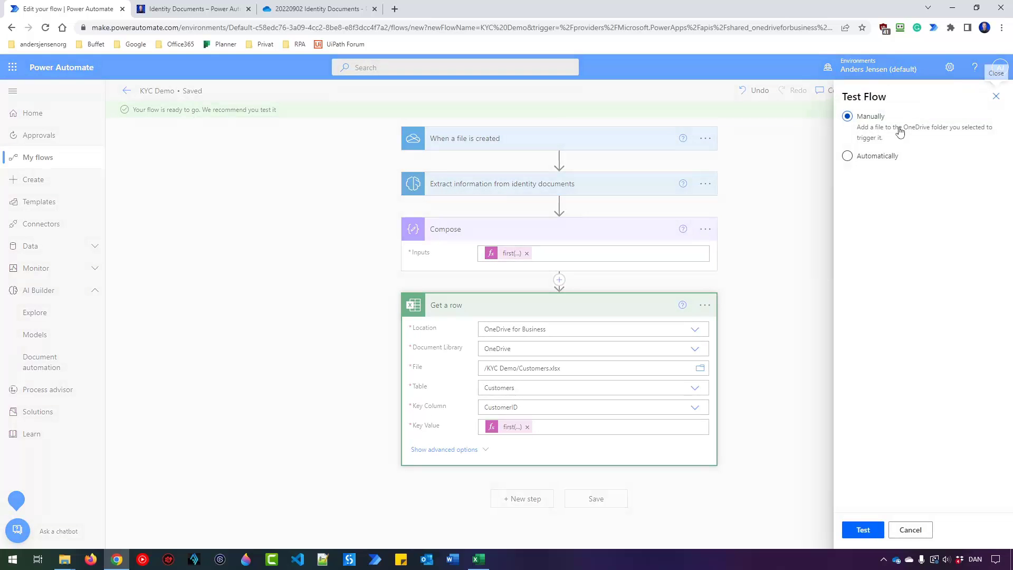
pyautogui.click(861, 527)
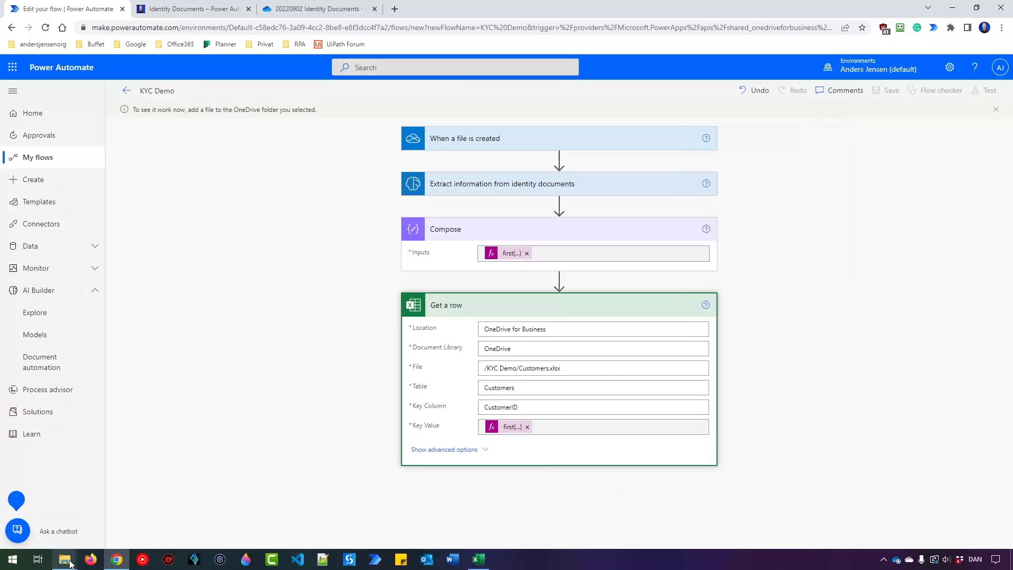
# Step: Trigger the flow by copying the third ID image from the IDs to Send folder into the OneDrive folder KYC Demo/IDs to Check
pyautogui.moveTo(71, 560)
pyautogui.click(72, 533)
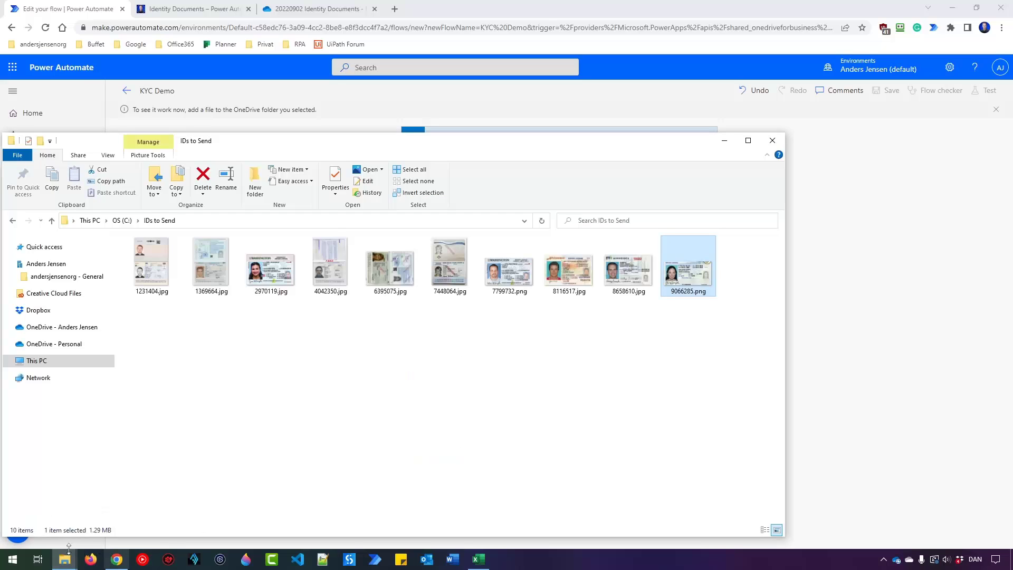
pyautogui.click(153, 527)
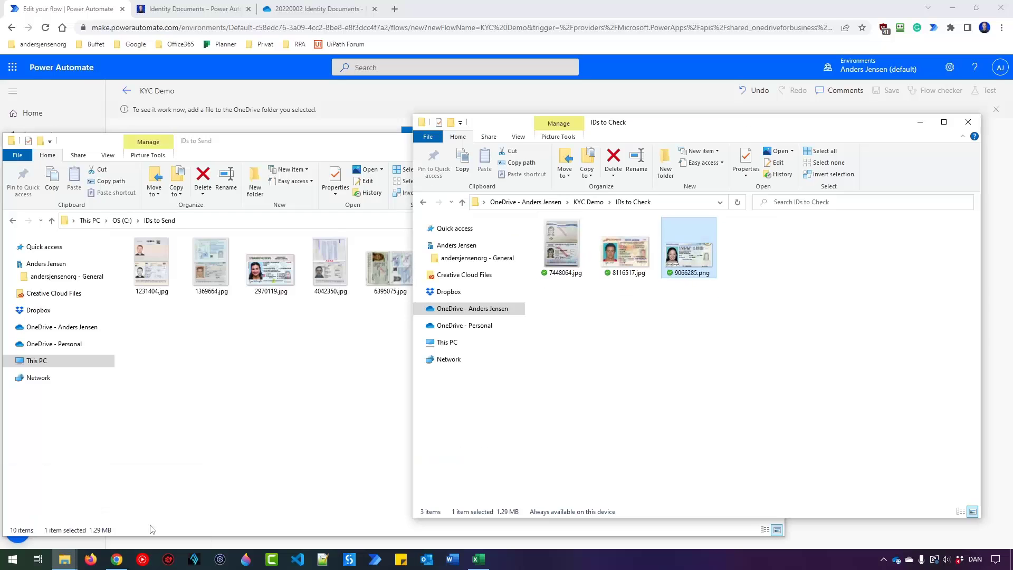
pyautogui.click(211, 469)
pyautogui.click(264, 280)
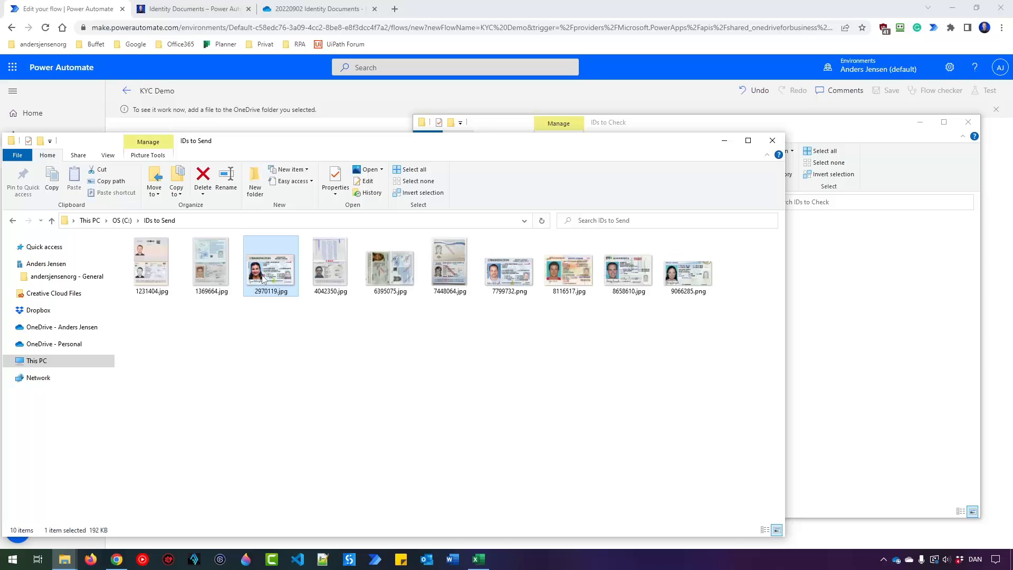
pyautogui.hotkey('ctrl', 'c')
pyautogui.click(833, 366)
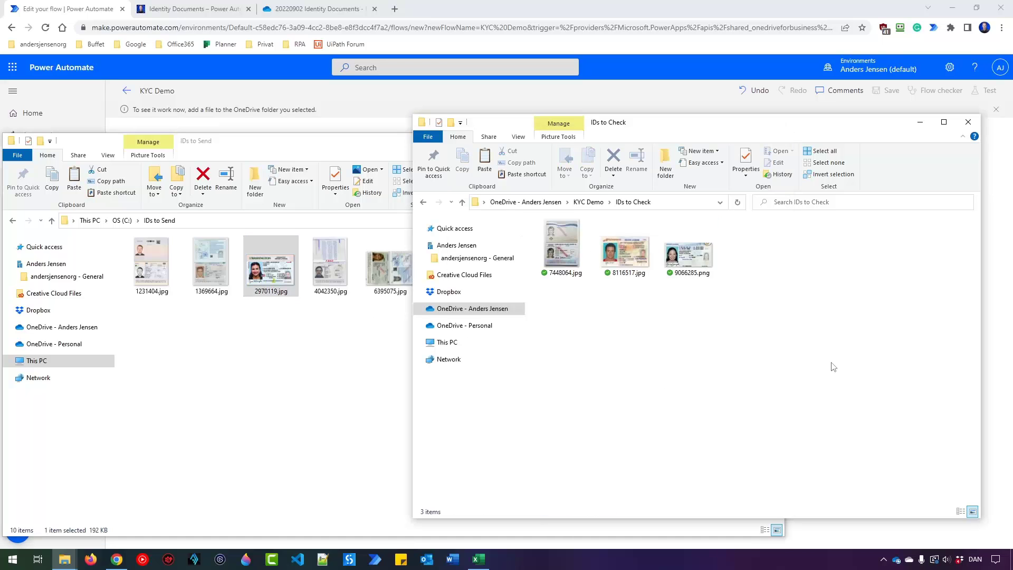
pyautogui.hotkey('ctrl', 'v')
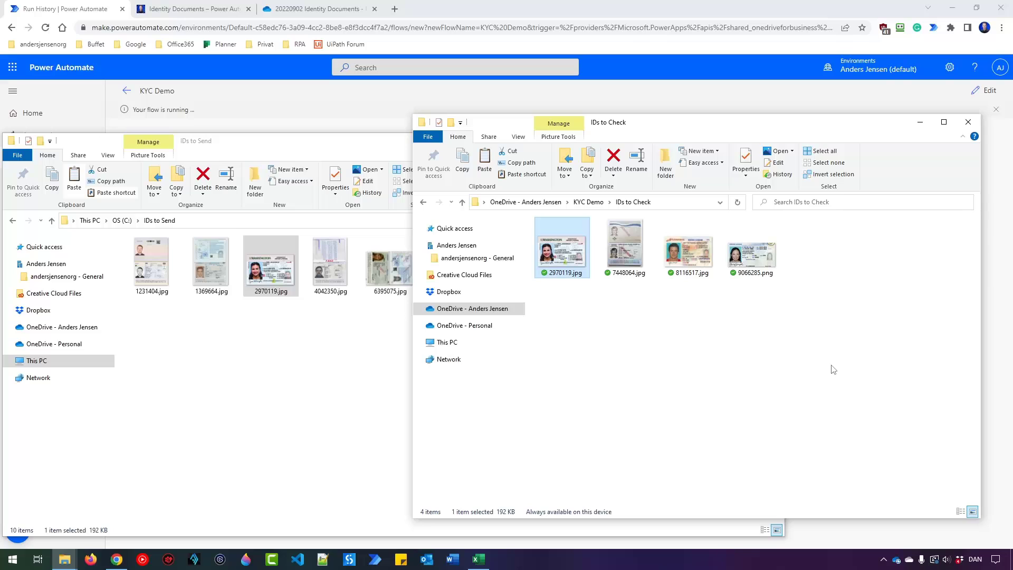
# Step: Examine the Compose action's output in the flow run and compare it with the CustomerID column of the Customers sheet
pyautogui.click(657, 4)
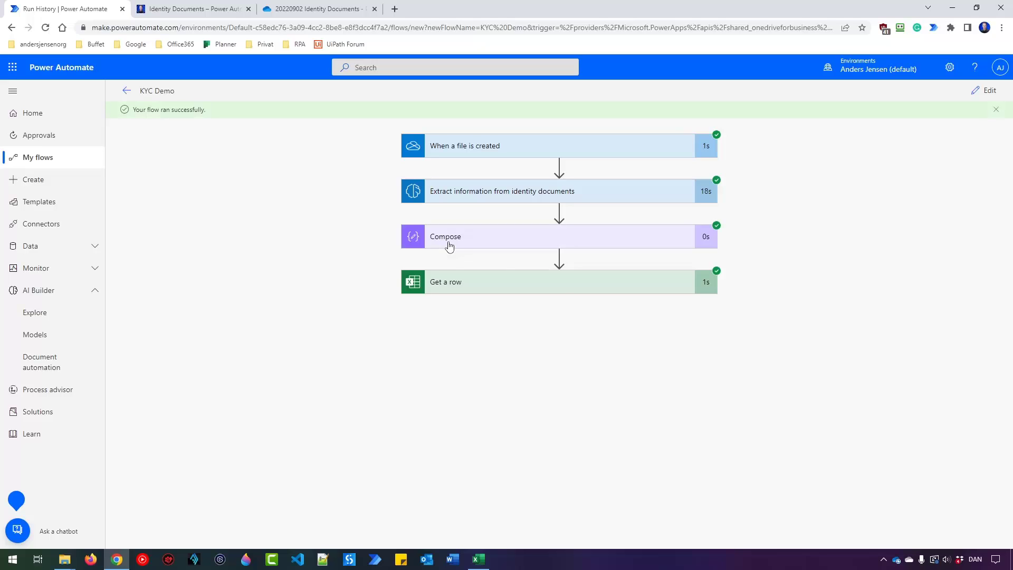
pyautogui.click(467, 242)
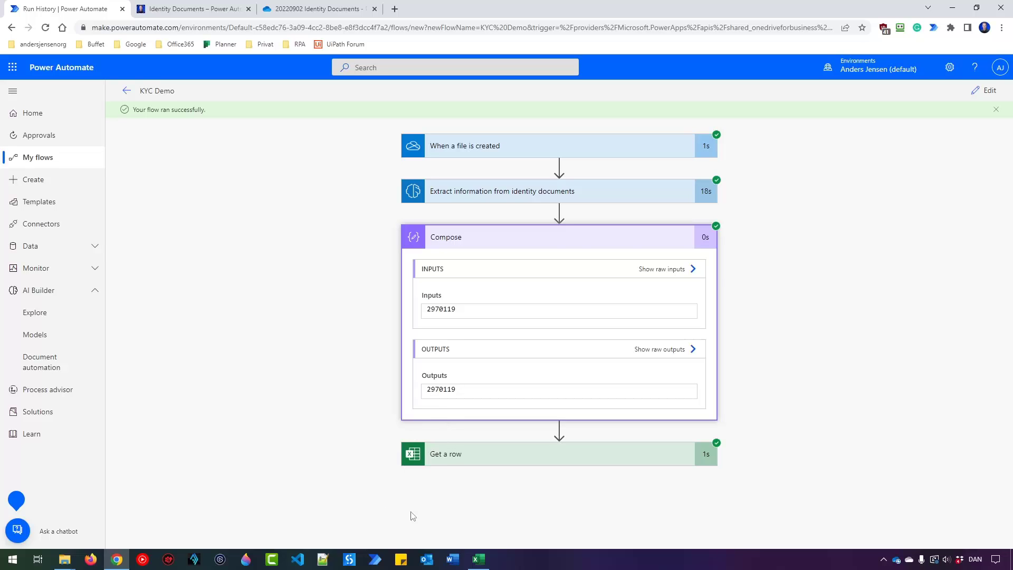
pyautogui.click(479, 559)
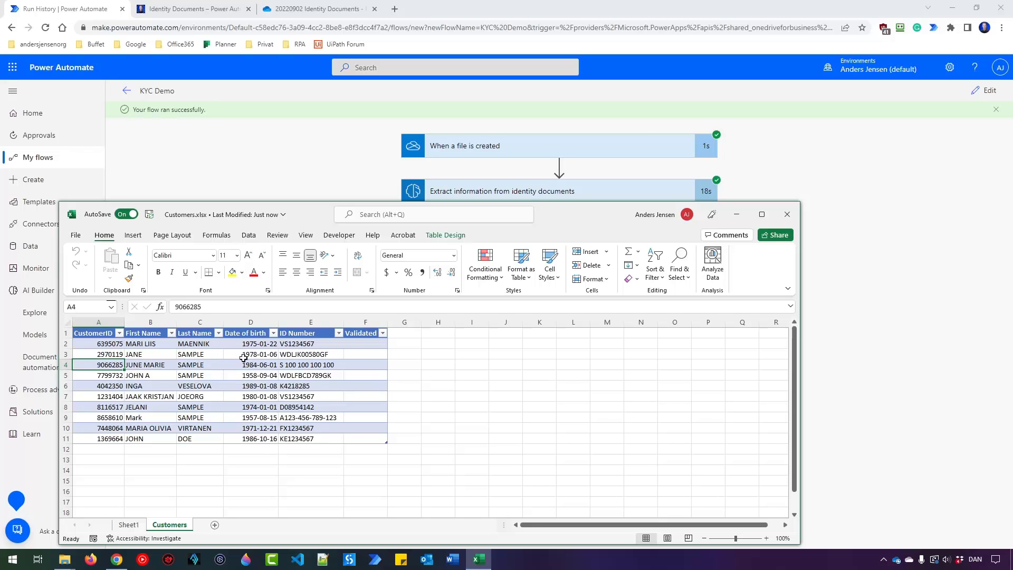
pyautogui.hotkey('alt', 'Tab')
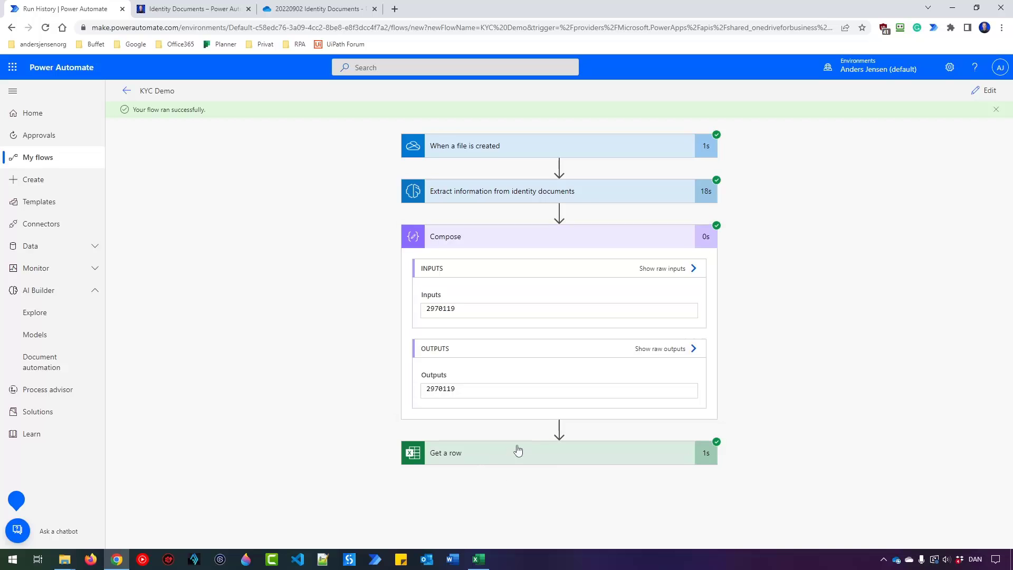
# Step: Examine the Get a row action's inputs and outputs and compare its Date of birth value with the matching customer's cell in Customers.xlsx
pyautogui.click(479, 452)
pyautogui.scroll(-3, 496, 384)
pyautogui.scroll(-3, 495, 384)
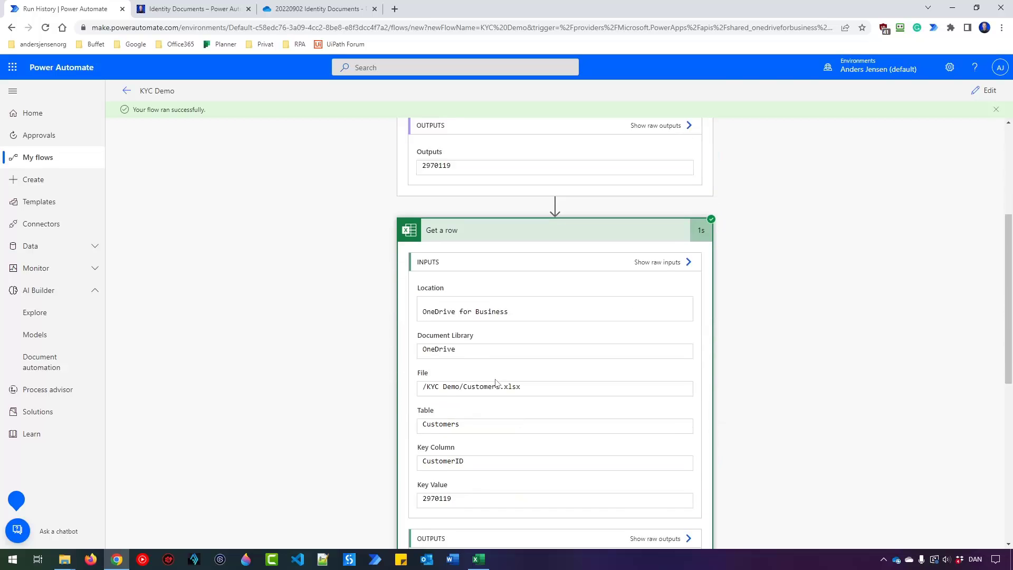
pyautogui.scroll(-2, 496, 381)
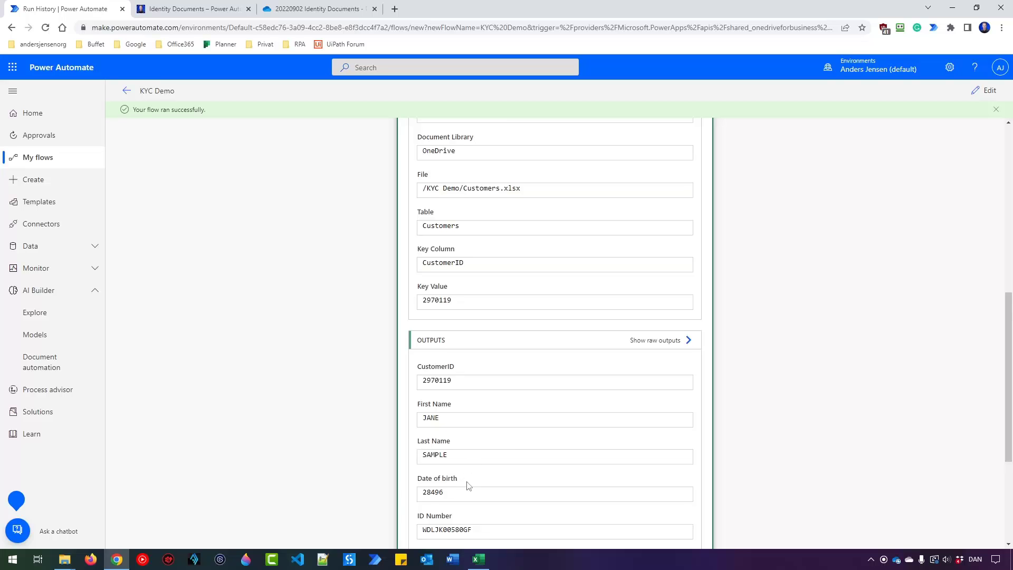
pyautogui.scroll(2, 467, 467)
pyautogui.scroll(-3, 437, 477)
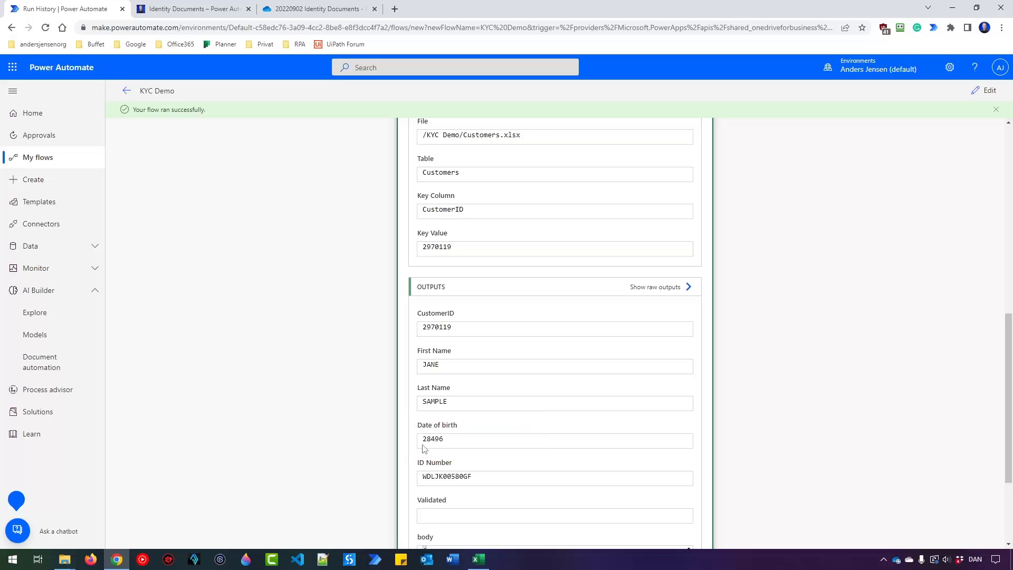
pyautogui.click(479, 559)
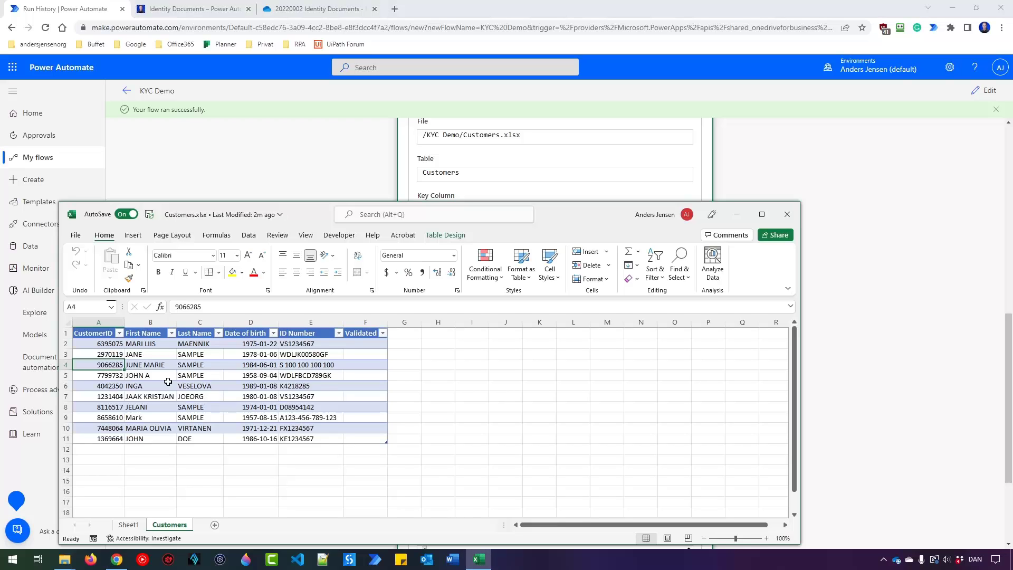
pyautogui.click(245, 355)
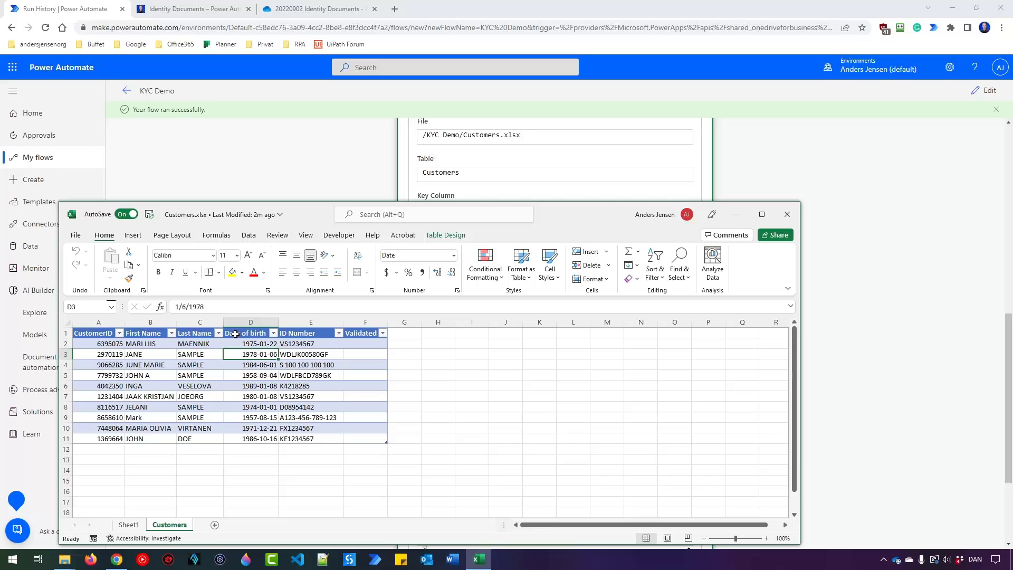
# Step: Examine the KYC Demo run's Get a row output and the fields extracted from the identity document, comparing how the date of birth is returned
pyautogui.click(434, 2)
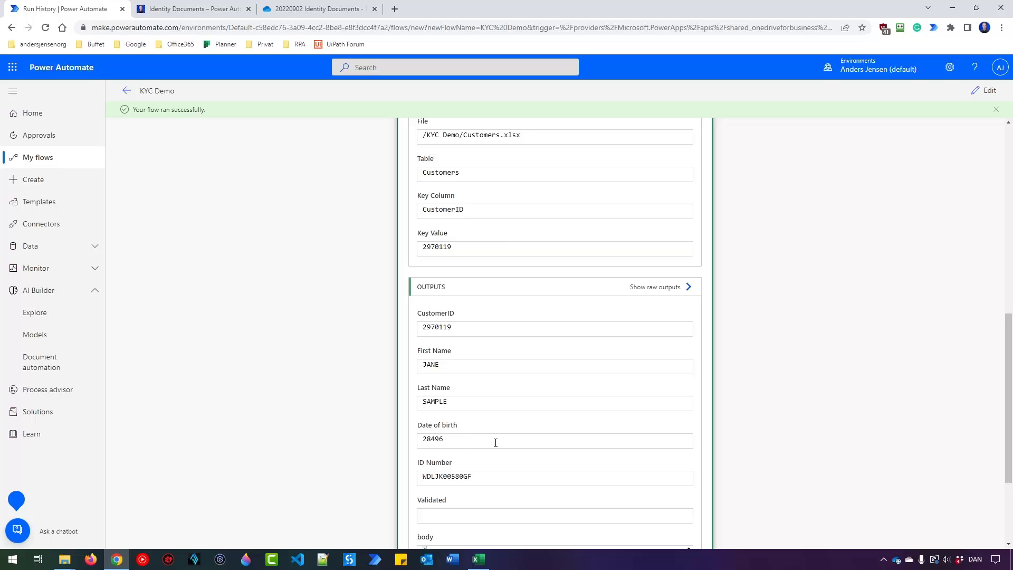
pyautogui.scroll(4, 519, 425)
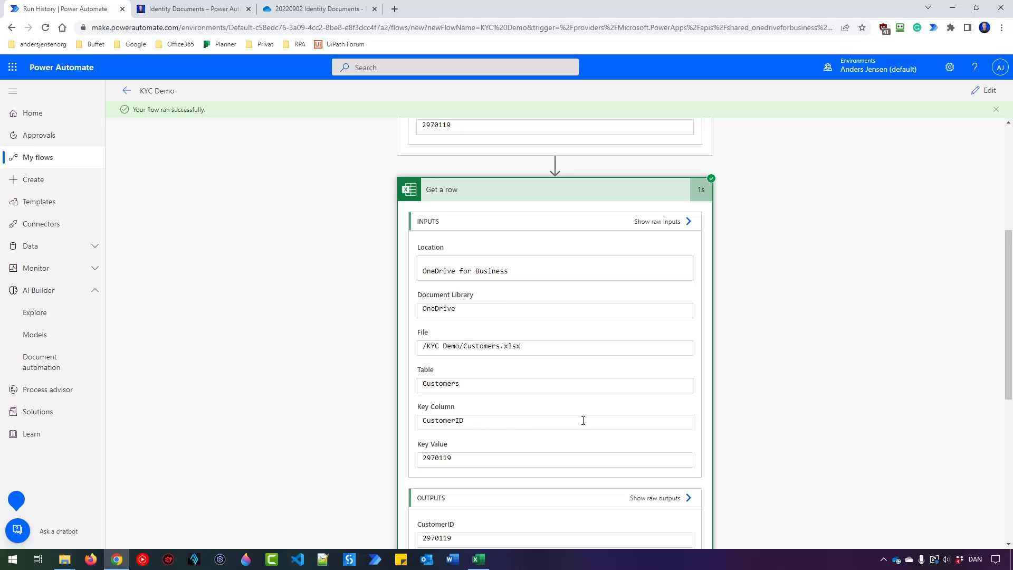
pyautogui.scroll(5, 705, 305)
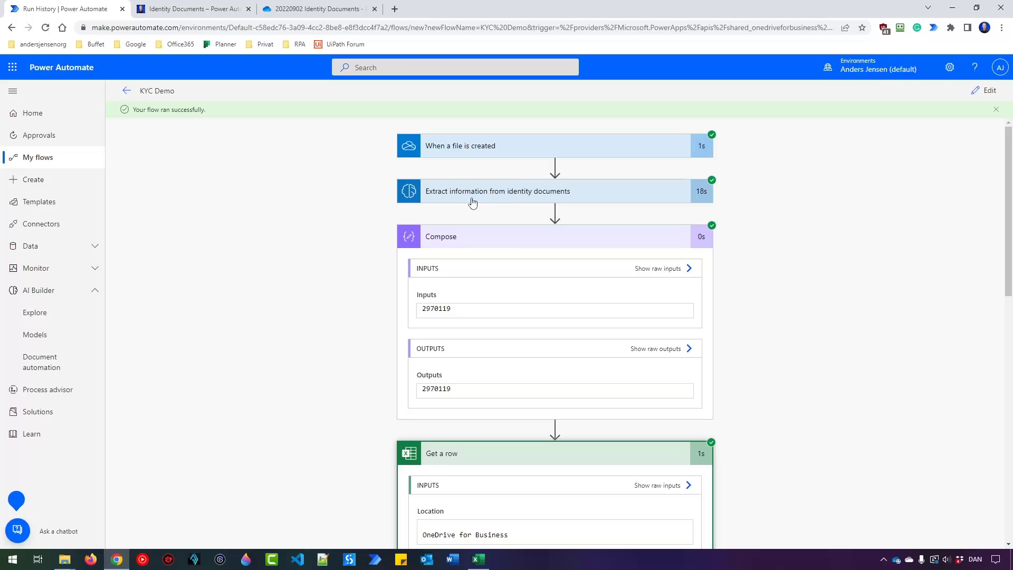
pyautogui.click(466, 193)
pyautogui.scroll(-1, 507, 316)
pyautogui.scroll(-3, 512, 414)
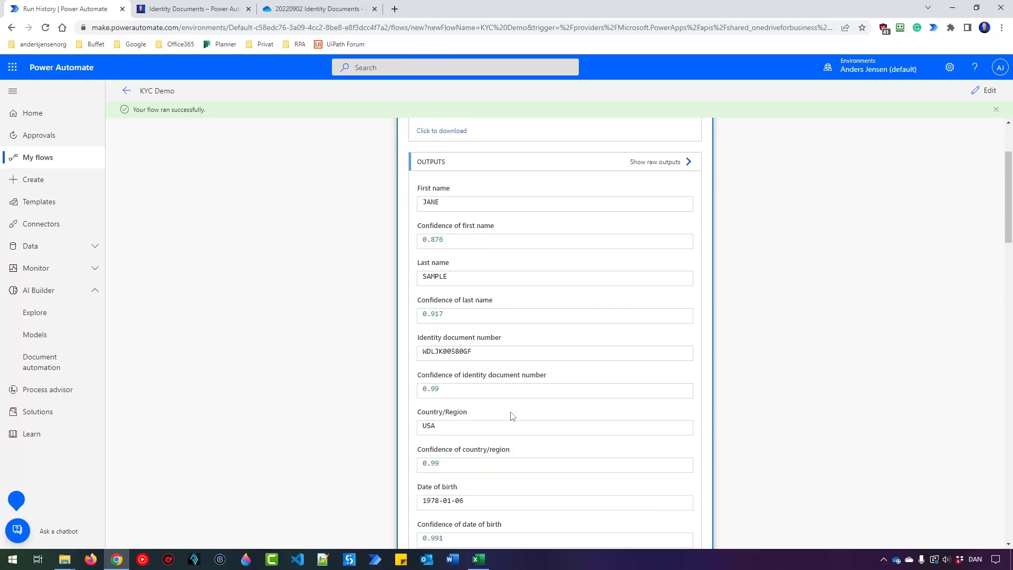
pyautogui.scroll(-6, 446, 455)
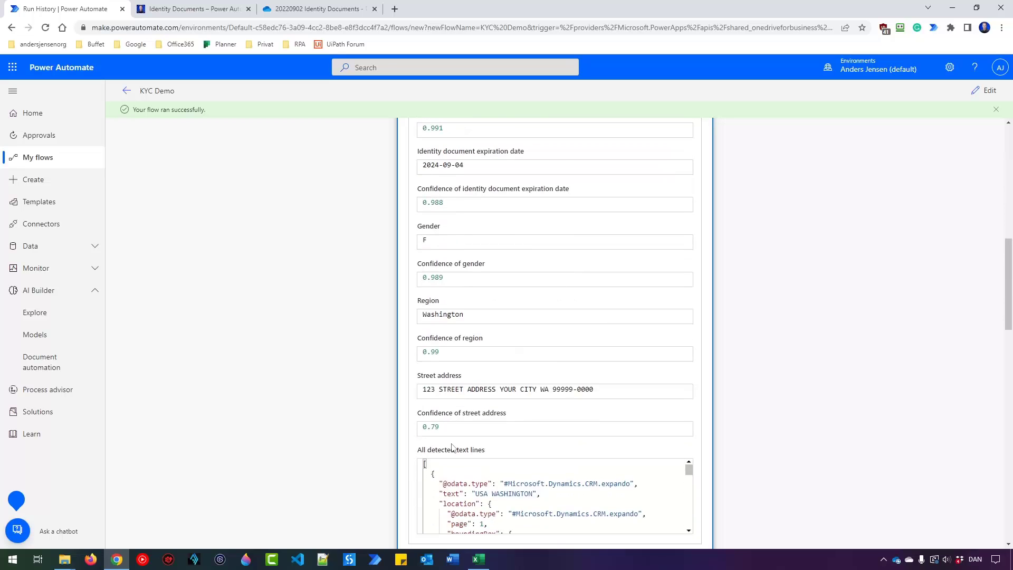
pyautogui.scroll(2, 453, 447)
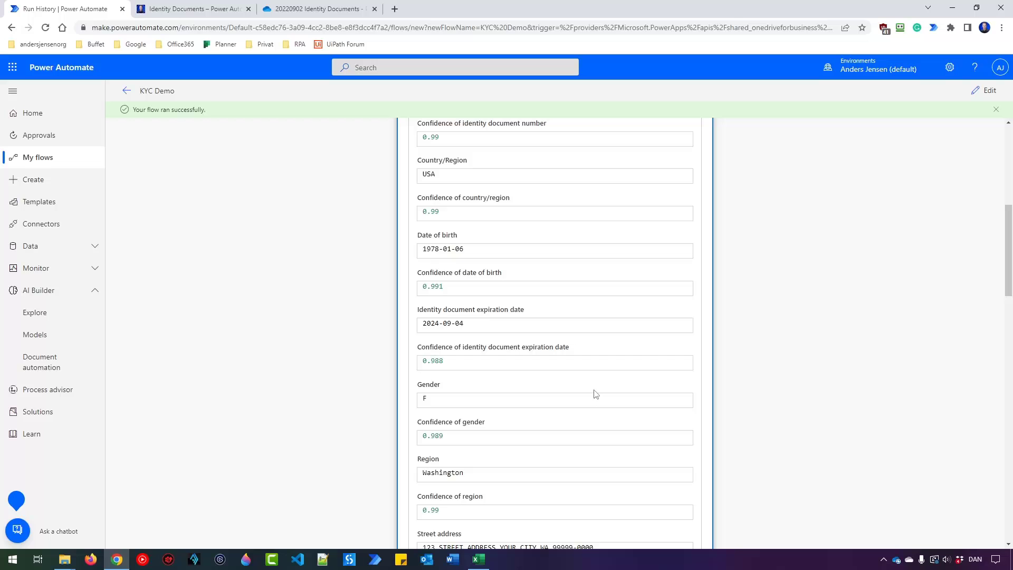
pyautogui.scroll(5, 557, 306)
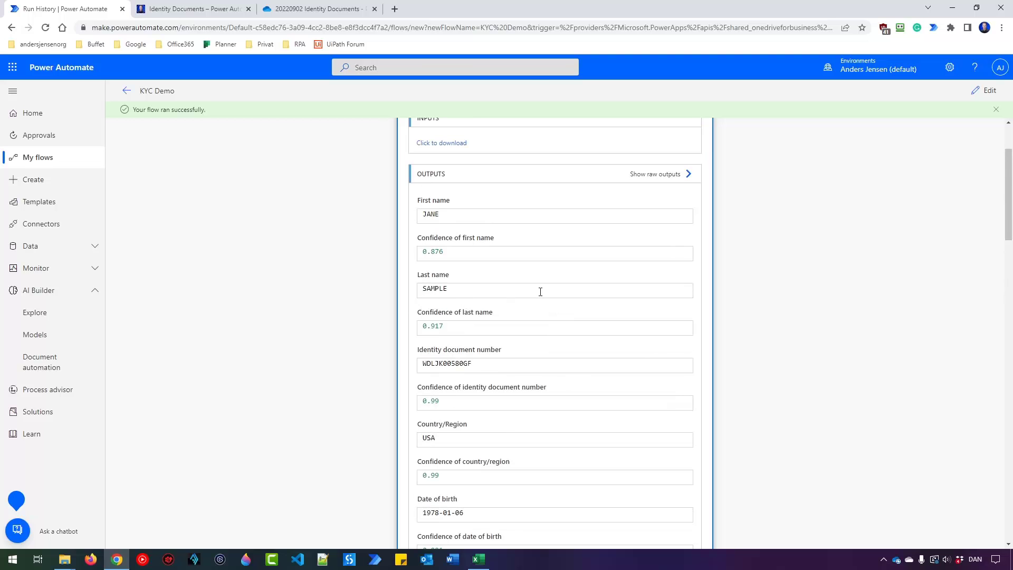
pyautogui.scroll(2, 543, 272)
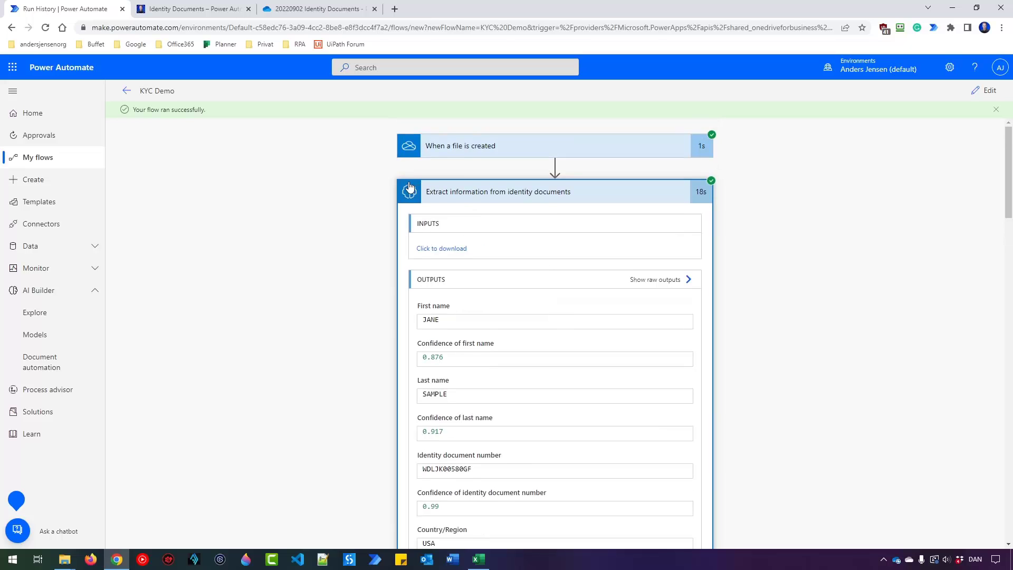
pyautogui.click(445, 200)
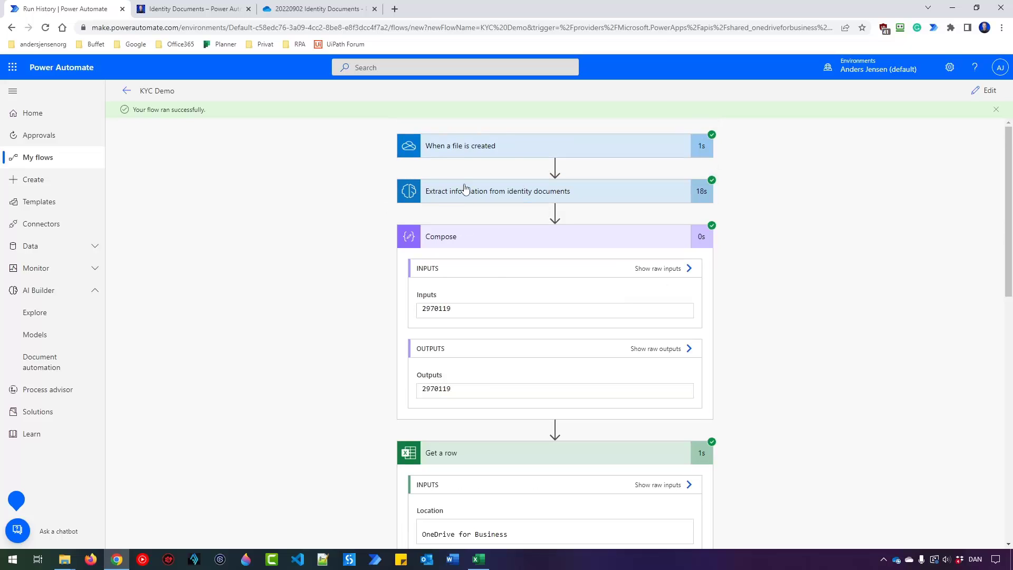
pyautogui.scroll(-5, 450, 350)
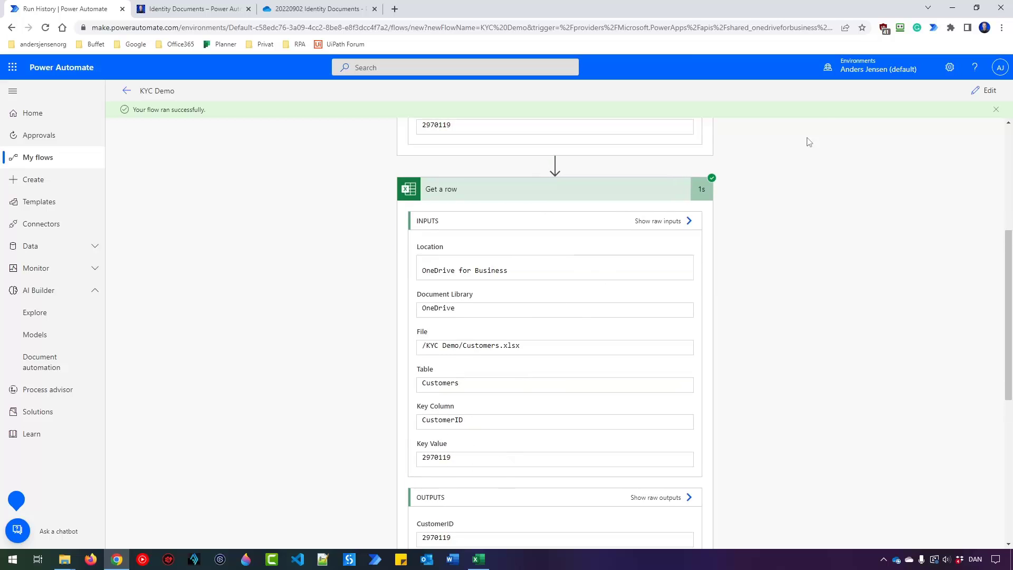
# Step: Edit the flow and add a Compose action after Get a row, with the row's Date of birth as its input
pyautogui.click(991, 92)
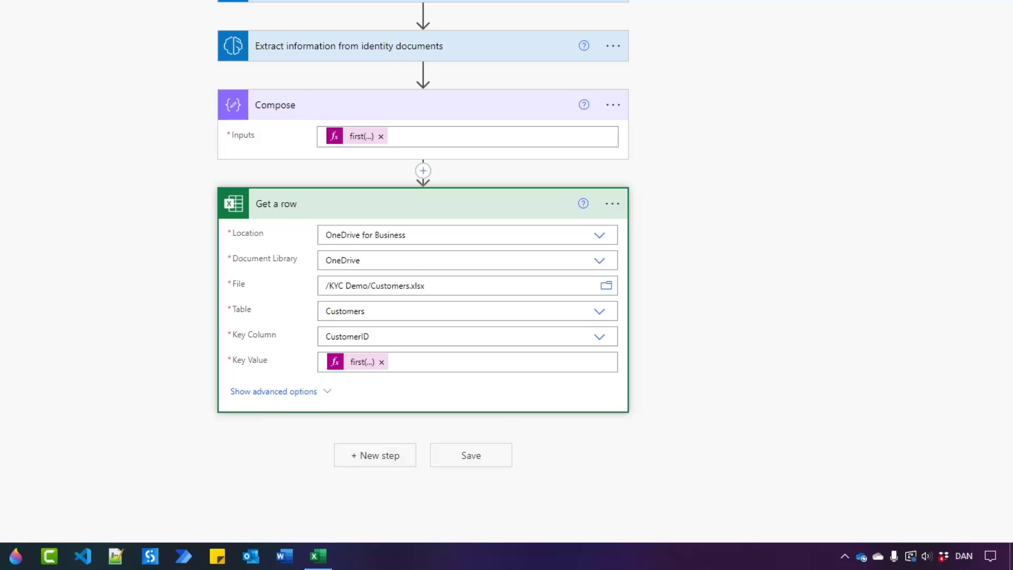
pyautogui.click(390, 464)
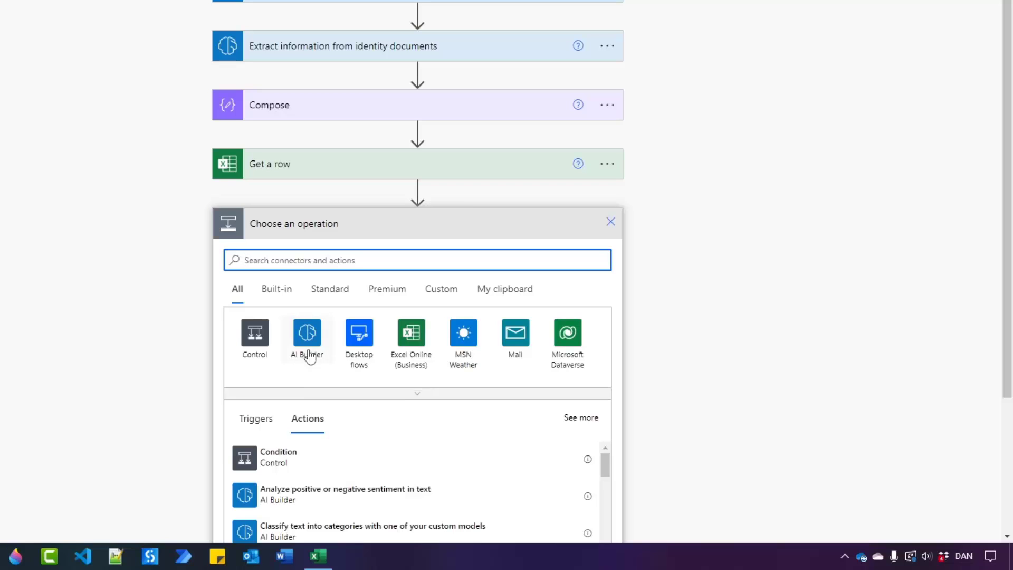
pyautogui.write('compose')
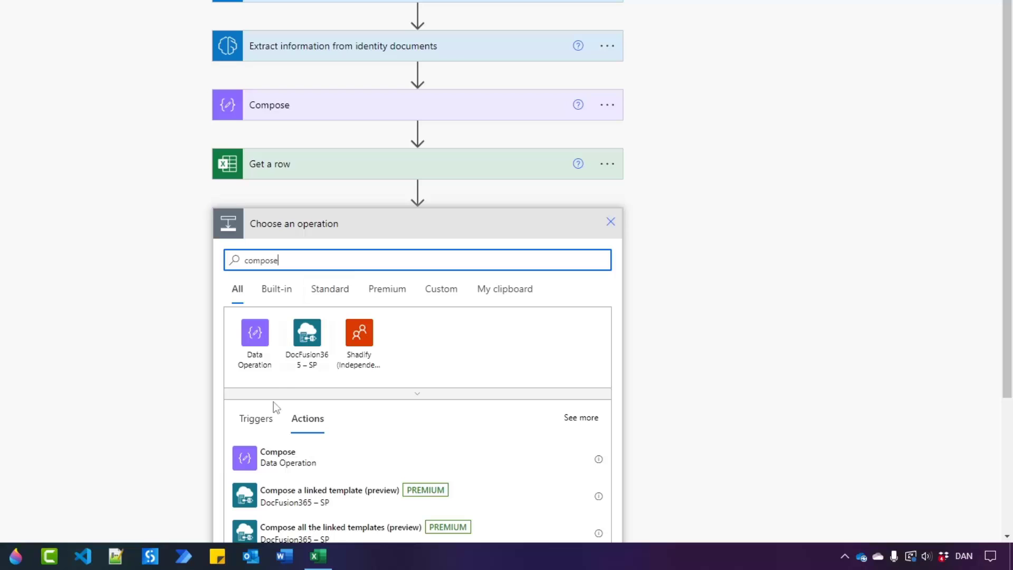
pyautogui.click(274, 457)
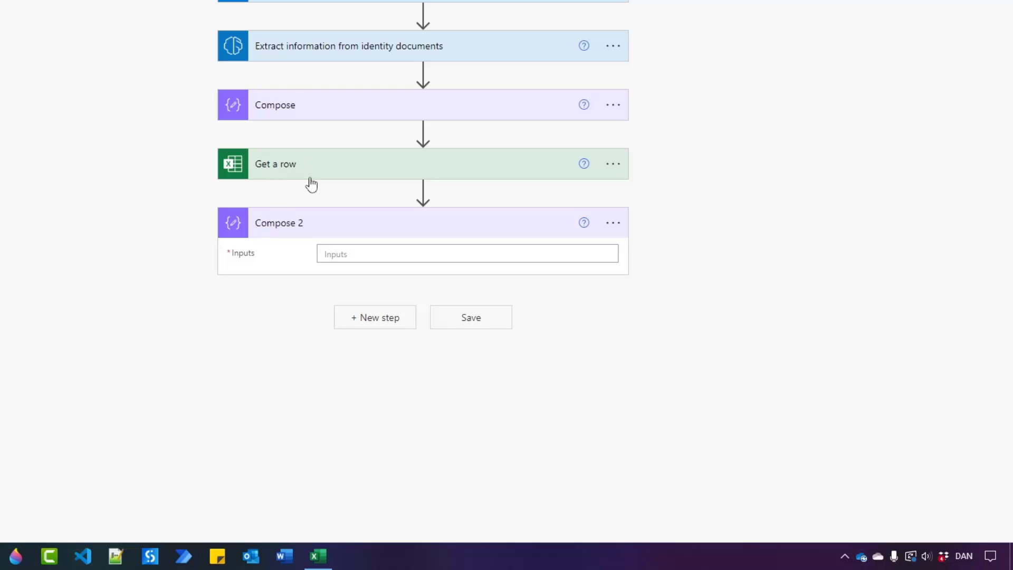
pyautogui.click(345, 253)
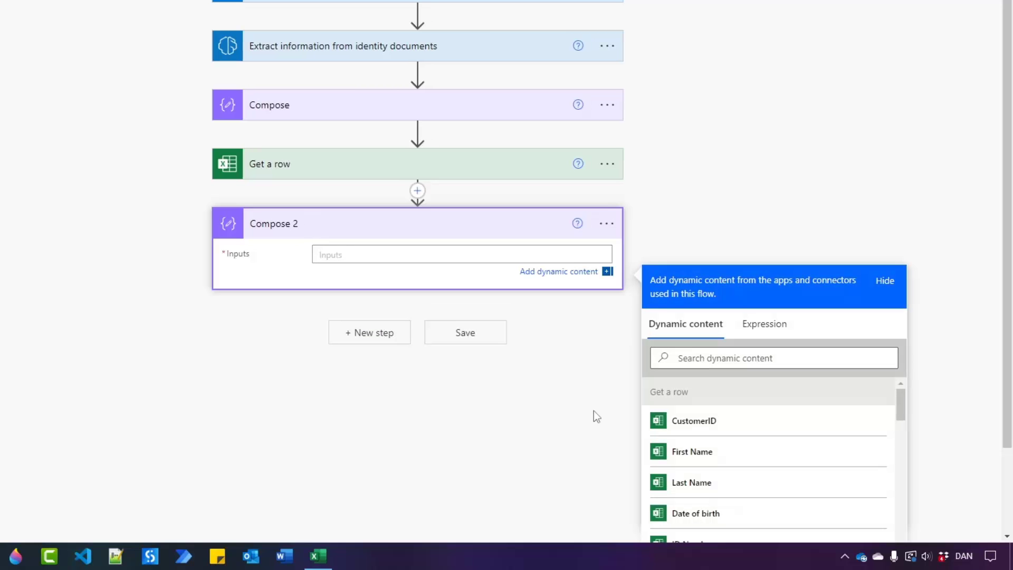
pyautogui.click(734, 514)
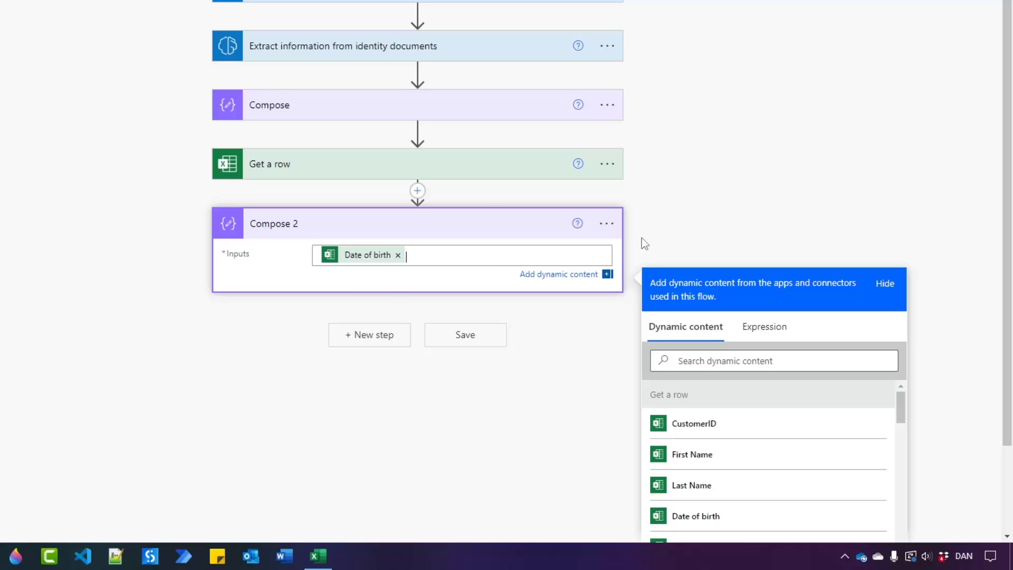
# Step: Peek at Compose 2's code and copy the reference outputs('Get_a_row')?['body/Date of birth'] without the leading @
pyautogui.click(610, 232)
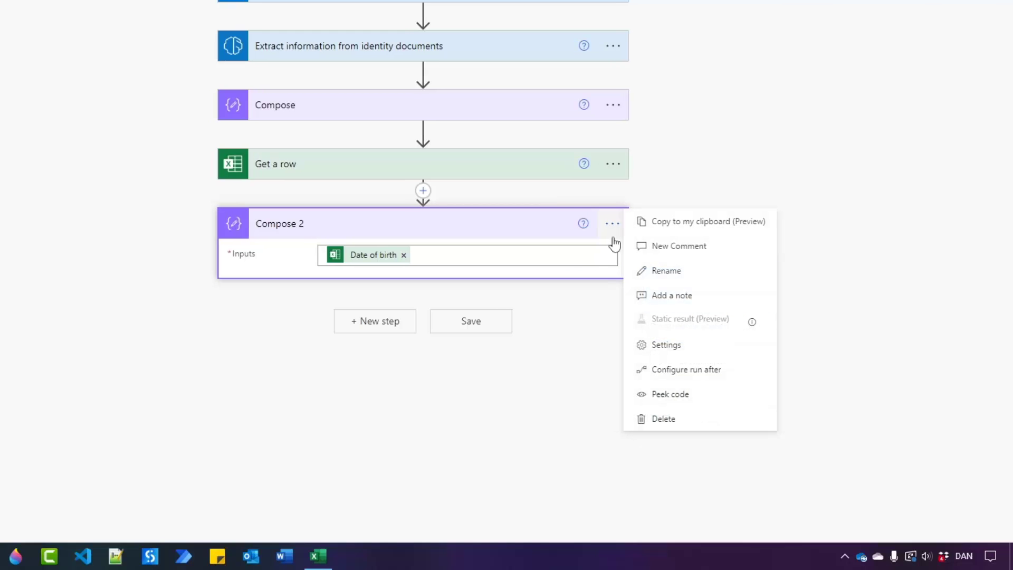
pyautogui.click(674, 406)
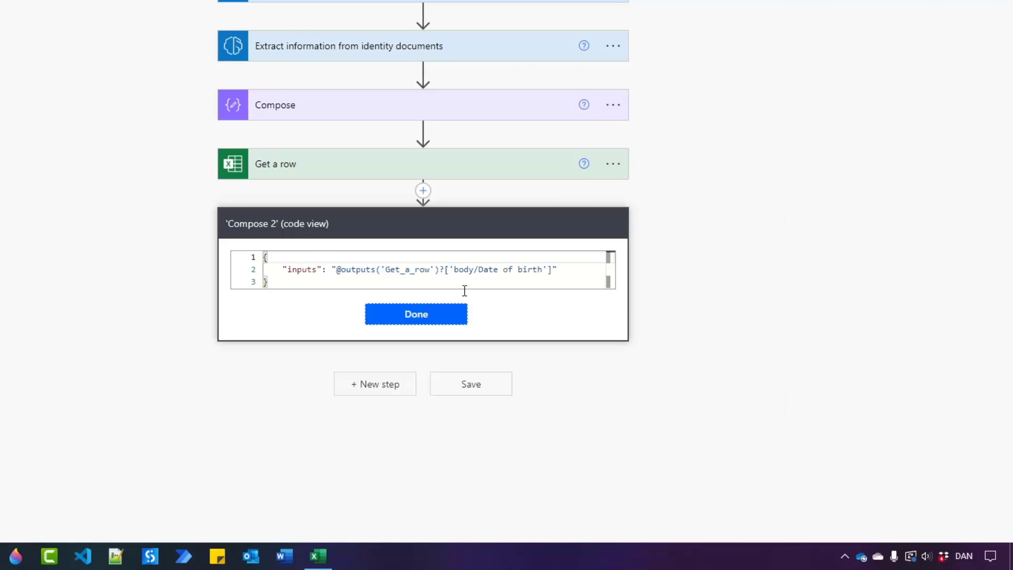
pyautogui.click(348, 271)
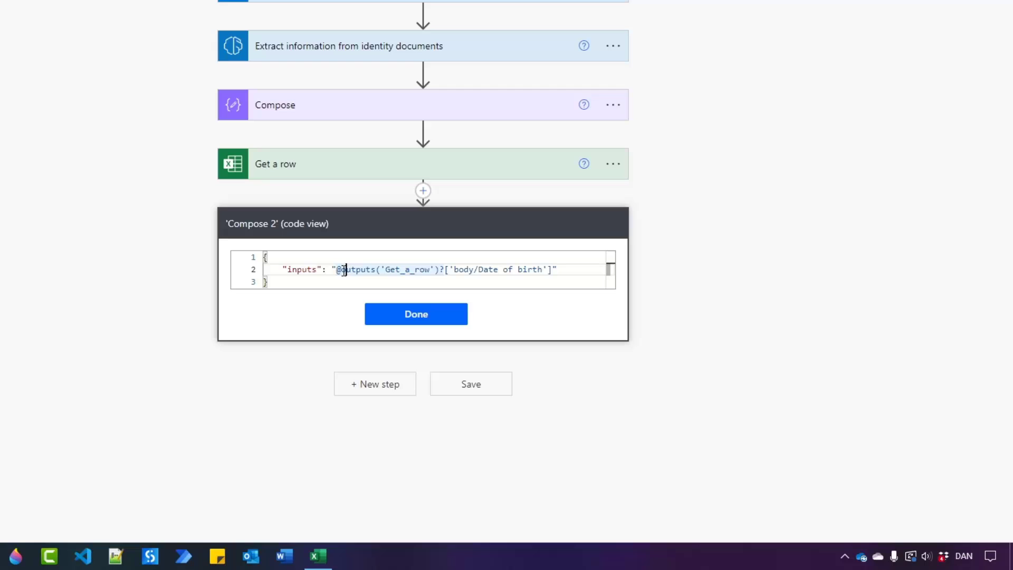
pyautogui.moveTo(343, 270); pyautogui.dragTo(554, 268)
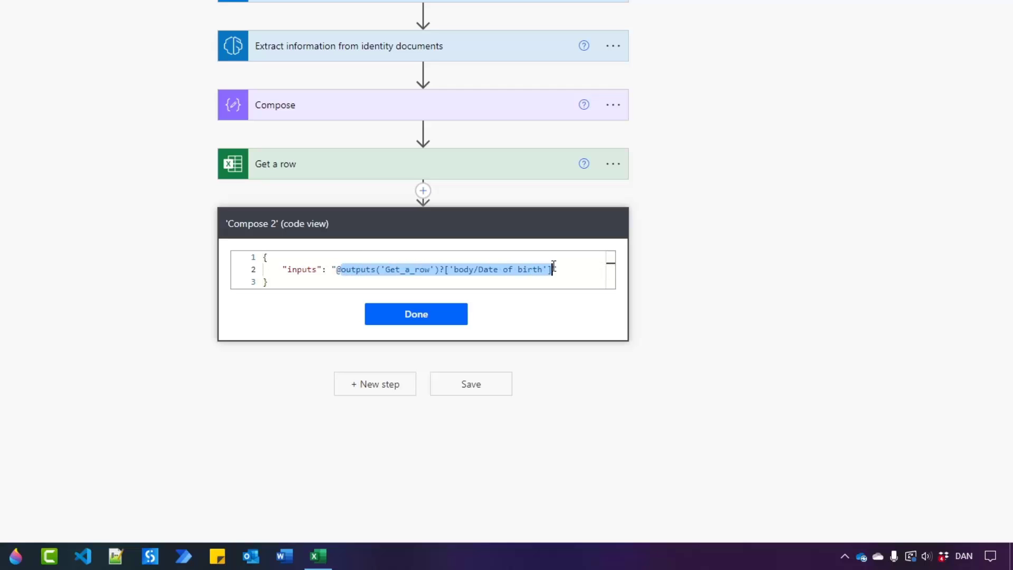
pyautogui.hotkey('ctrl', 'c')
pyautogui.moveTo(549, 270); pyautogui.dragTo(556, 269)
pyautogui.click(453, 315)
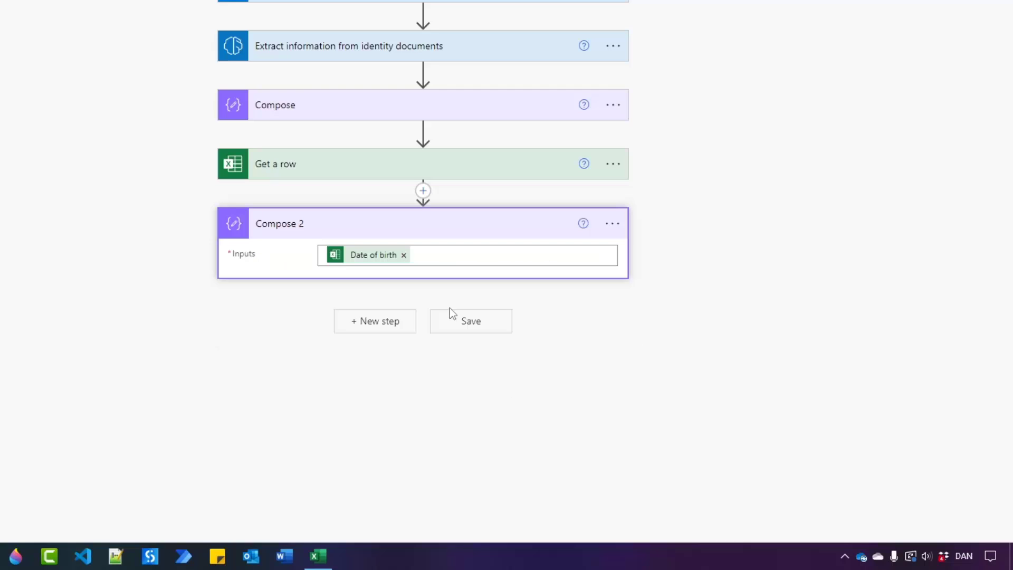
# Step: Clear Compose 2's input and write the expression addDays('1899-12-30',outputs('Get_a_row')?['body/Date of birth']) for it
pyautogui.click(405, 255)
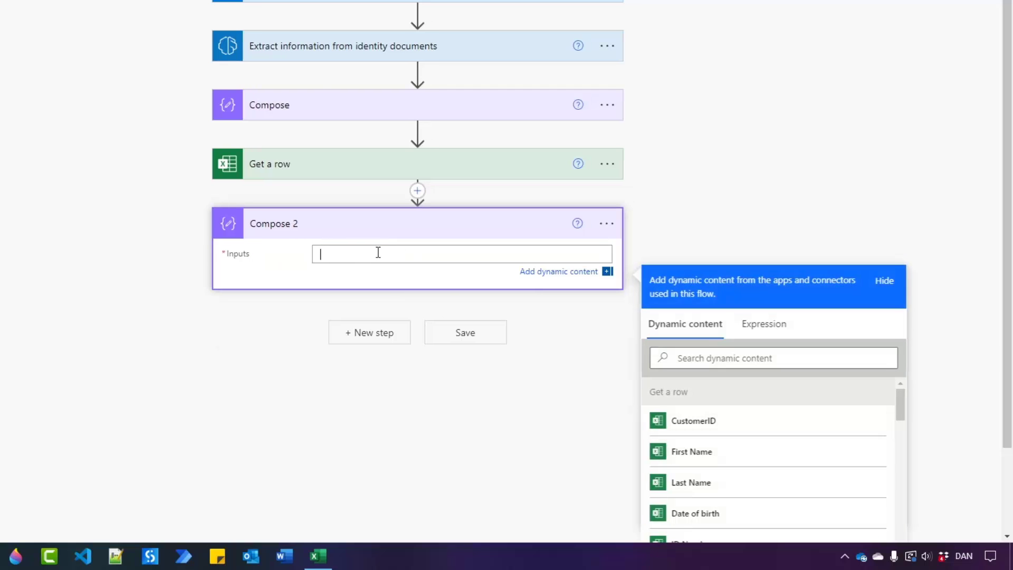
pyautogui.click(764, 326)
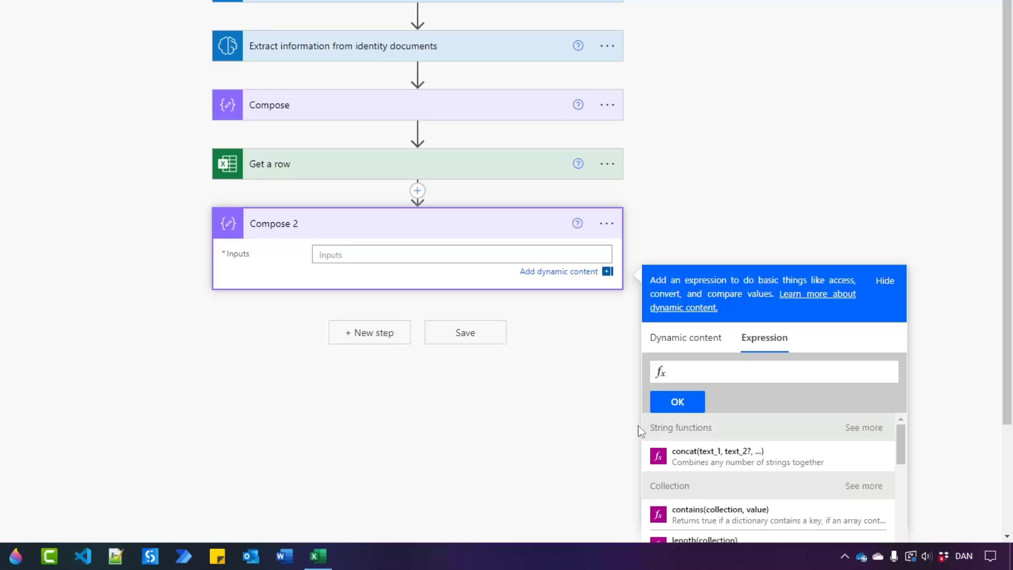
pyautogui.write("addDays('")
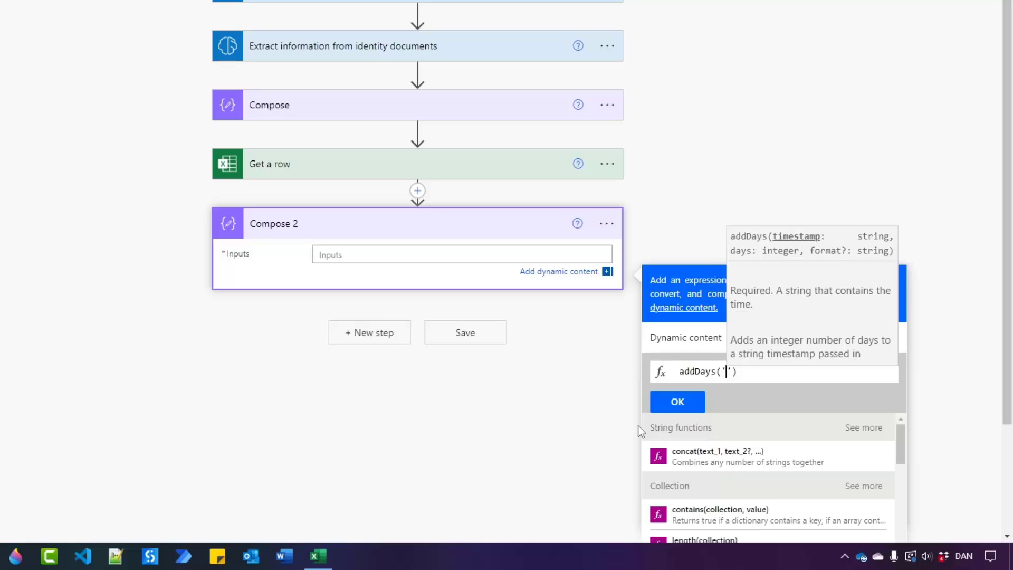
pyautogui.write('1899')
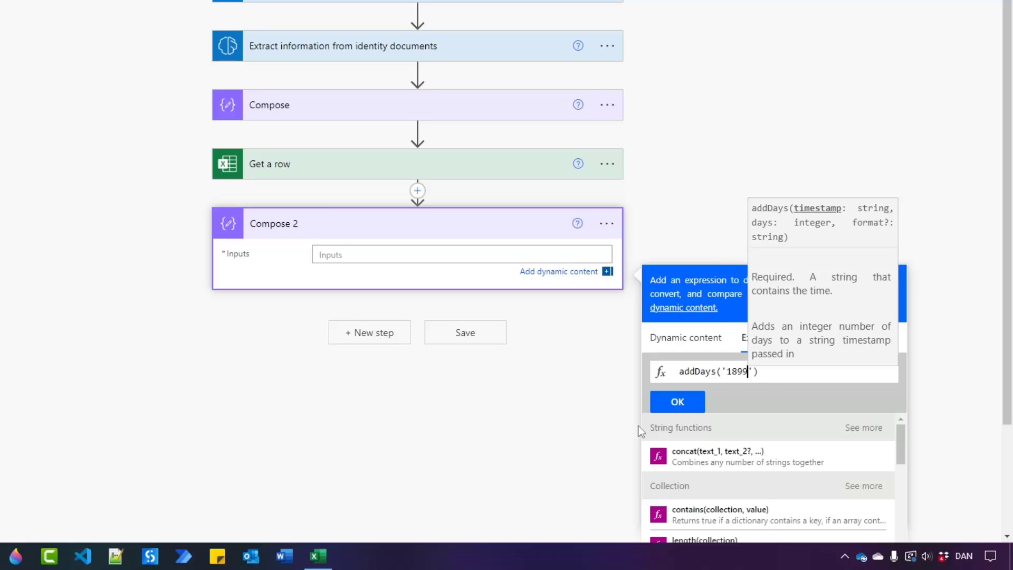
pyautogui.write('-')
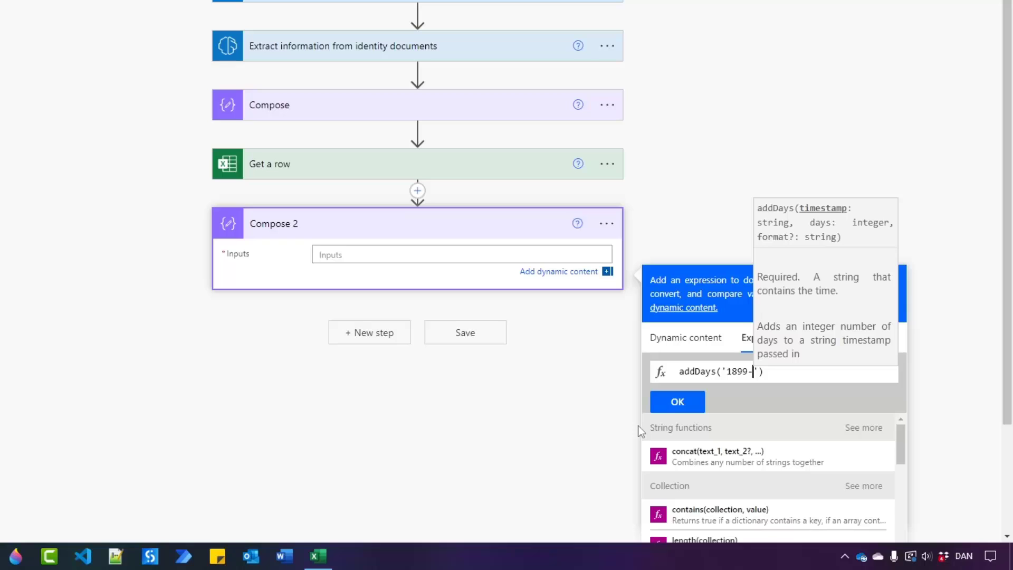
pyautogui.write("12-30'")
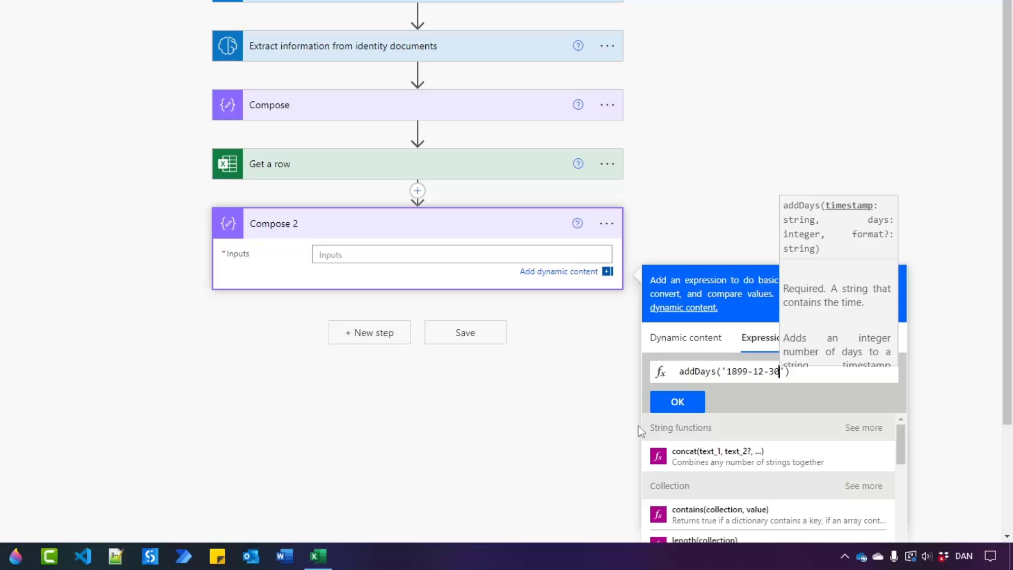
pyautogui.write(',')
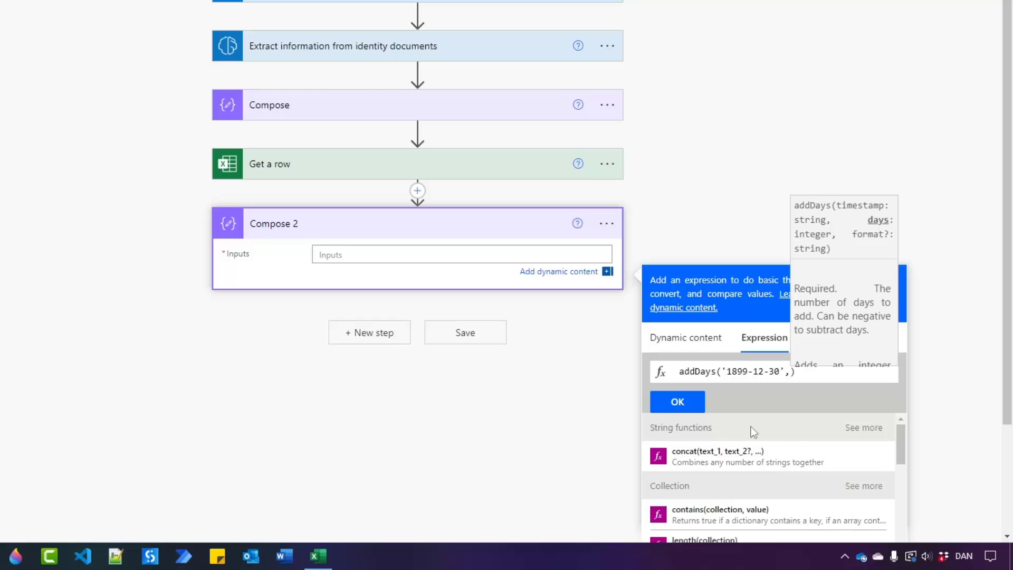
pyautogui.hotkey('ctrl', 'v')
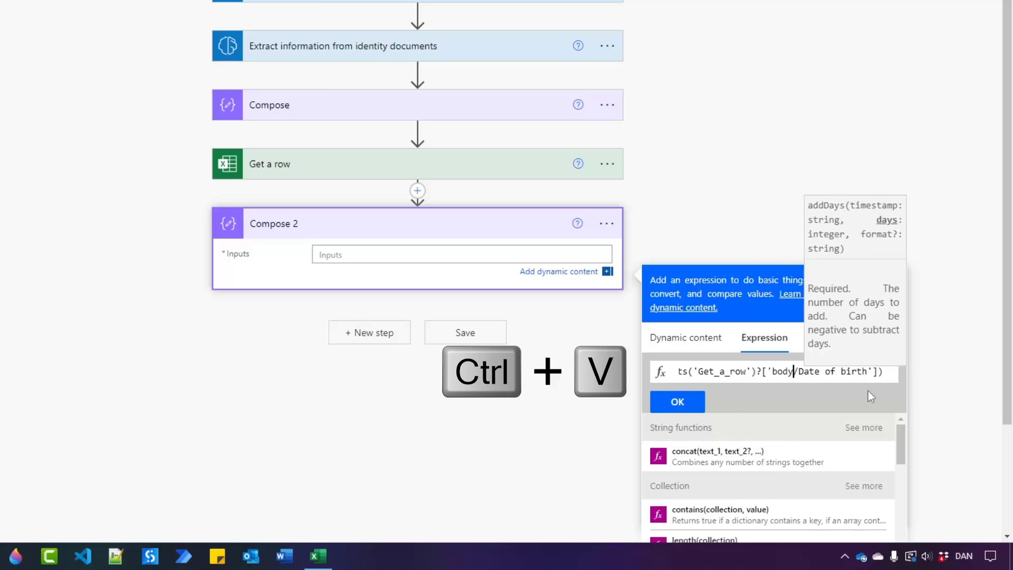
# Step: Wrap the outputs('Get_a_row')?['body/Date of birth'] argument of the addDays expression in int()
pyautogui.press('Left')
pyautogui.press('Left')
pyautogui.press('Left')
pyautogui.press('Left')
pyautogui.press('Left')
pyautogui.press('Left')
pyautogui.press('Left')
pyautogui.press('Left')
pyautogui.press('Left')
pyautogui.press('Left')
pyautogui.press('Left')
pyautogui.press('Left')
pyautogui.press('Left')
pyautogui.press('Left')
pyautogui.press('Left')
pyautogui.press('Left')
pyautogui.press('Left')
pyautogui.press('Left')
pyautogui.press('Left')
pyautogui.press('Right')
pyautogui.press('Right')
pyautogui.press('Right')
pyautogui.press('Right')
pyautogui.press('Right')
pyautogui.press('Right')
pyautogui.press('Right')
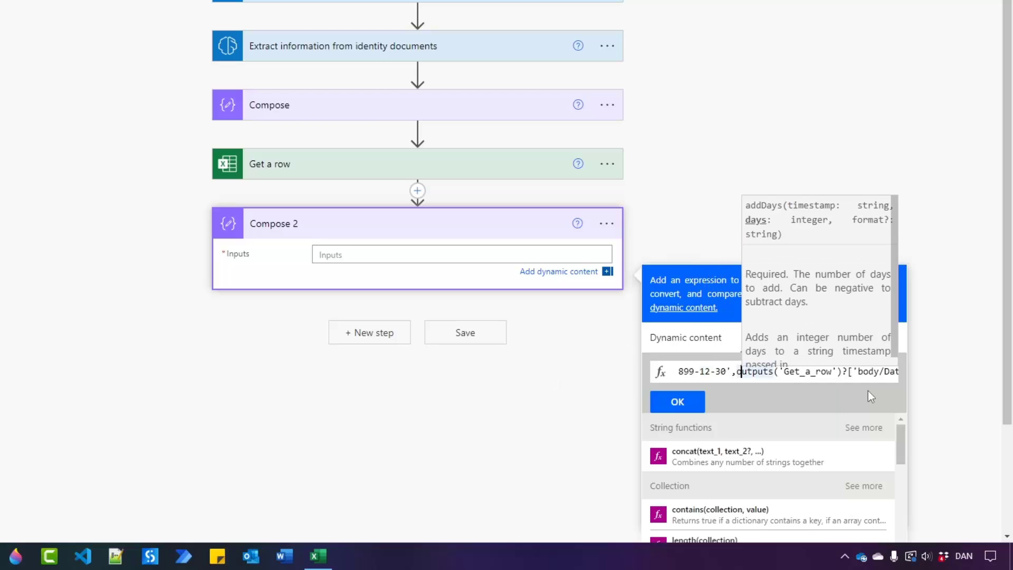
pyautogui.write('int(')
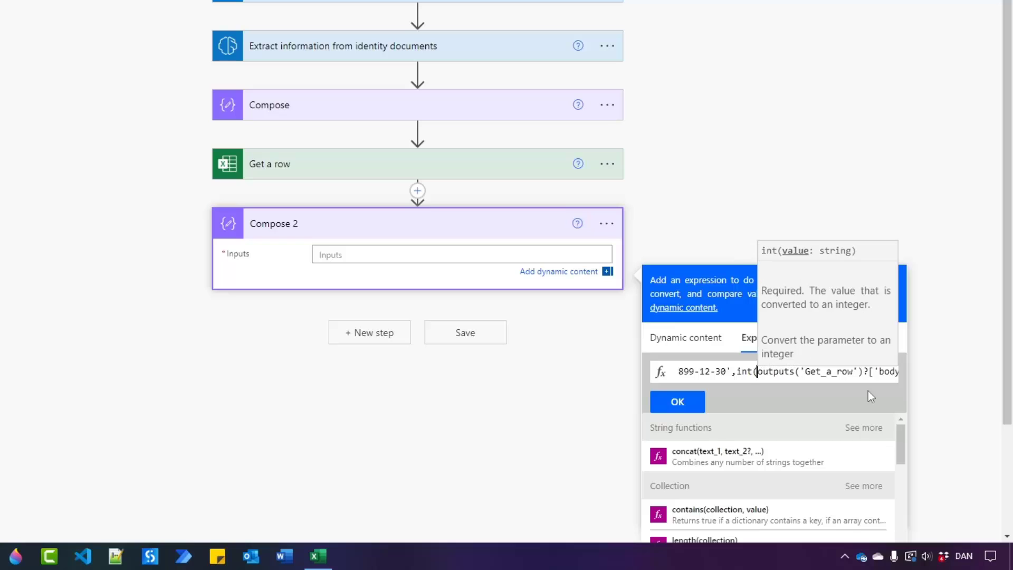
pyautogui.press('Right')
pyautogui.press('Right')
pyautogui.press('Right')
pyautogui.press('Right')
pyautogui.press('Right')
pyautogui.press('Right')
pyautogui.press('Right')
pyautogui.press('Right')
pyautogui.press('Right')
pyautogui.press('Right')
pyautogui.press('Right')
pyautogui.press('Right')
pyautogui.press('Right')
pyautogui.press('Right')
pyautogui.press('Right')
pyautogui.press('Right')
pyautogui.press('Right')
pyautogui.press('Right')
pyautogui.press('Right')
pyautogui.press('Right')
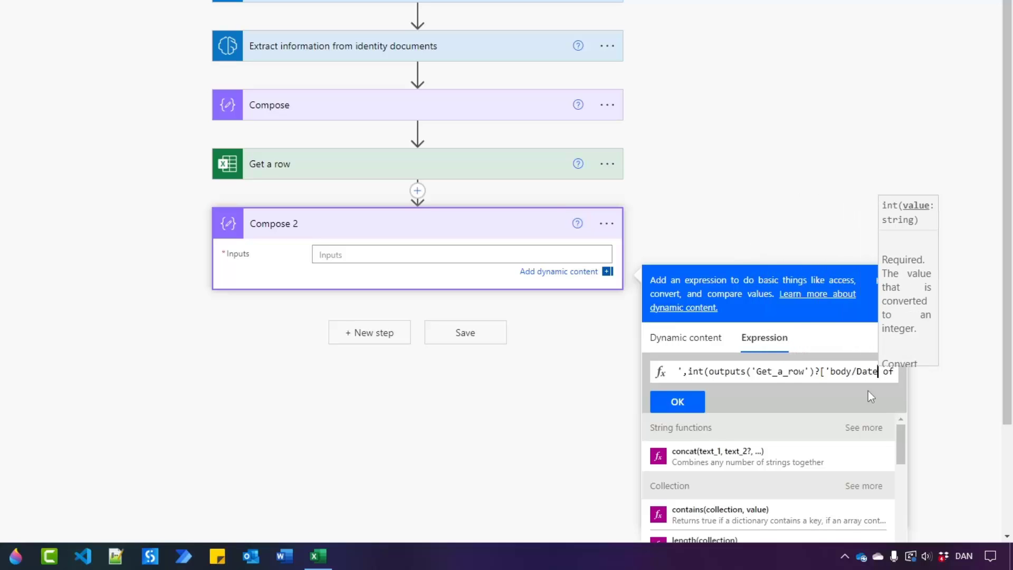
pyautogui.write(')')
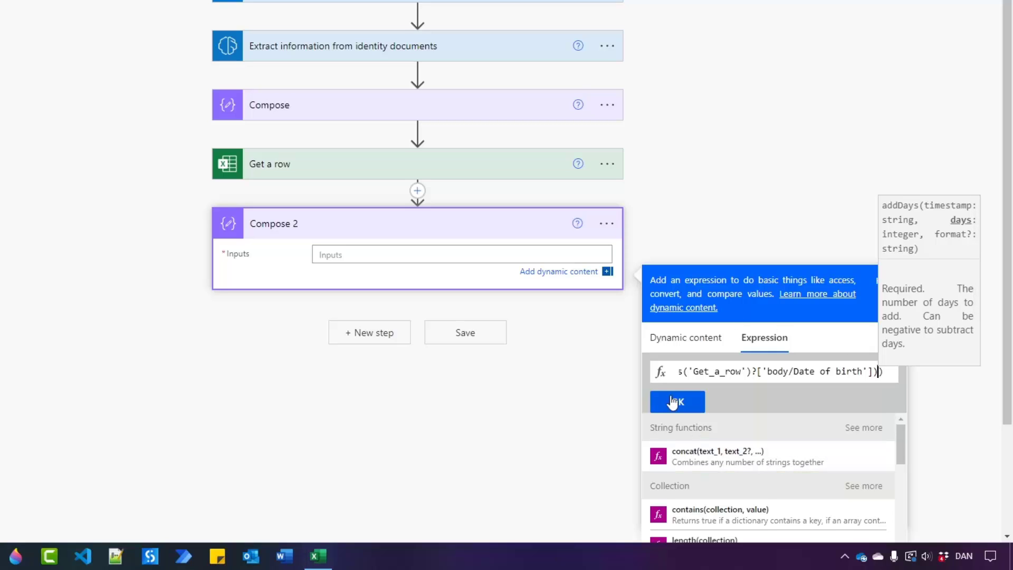
# Step: Copy the whole addDays expression and insert it as Compose 2's input
pyautogui.hotkey('ctrl', 'a')
pyautogui.hotkey('ctrl', 'c')
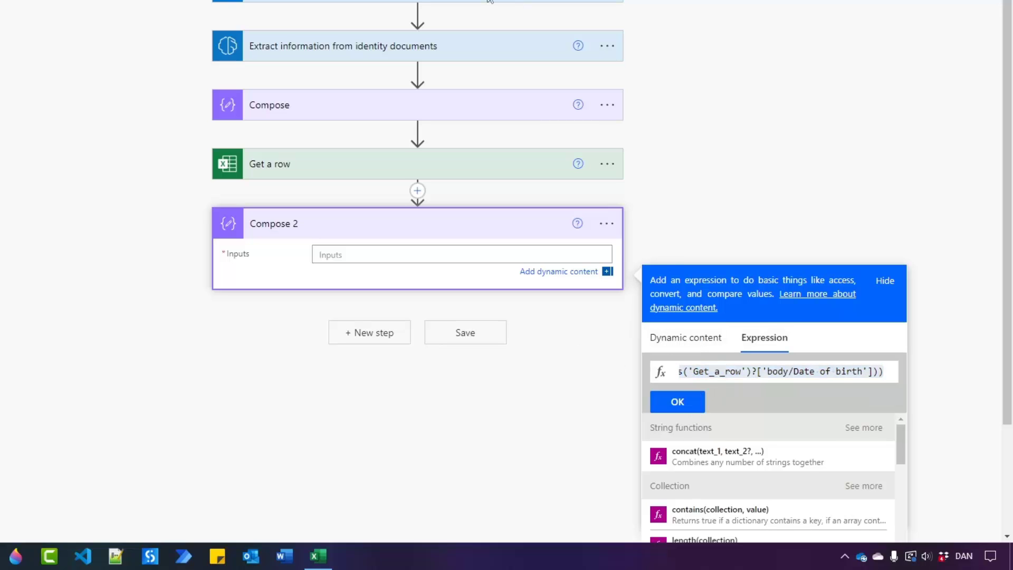
pyautogui.click(675, 403)
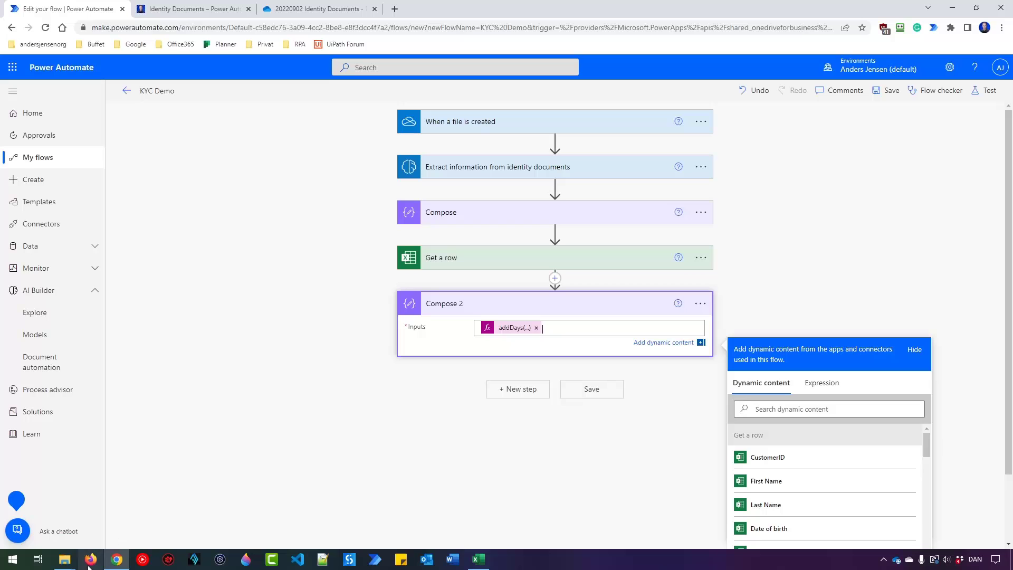
# Step: Switch to File Explorer and delete all the ID images from the OneDrive folder IDs to Check
pyautogui.moveTo(65, 559)
pyautogui.click(77, 523)
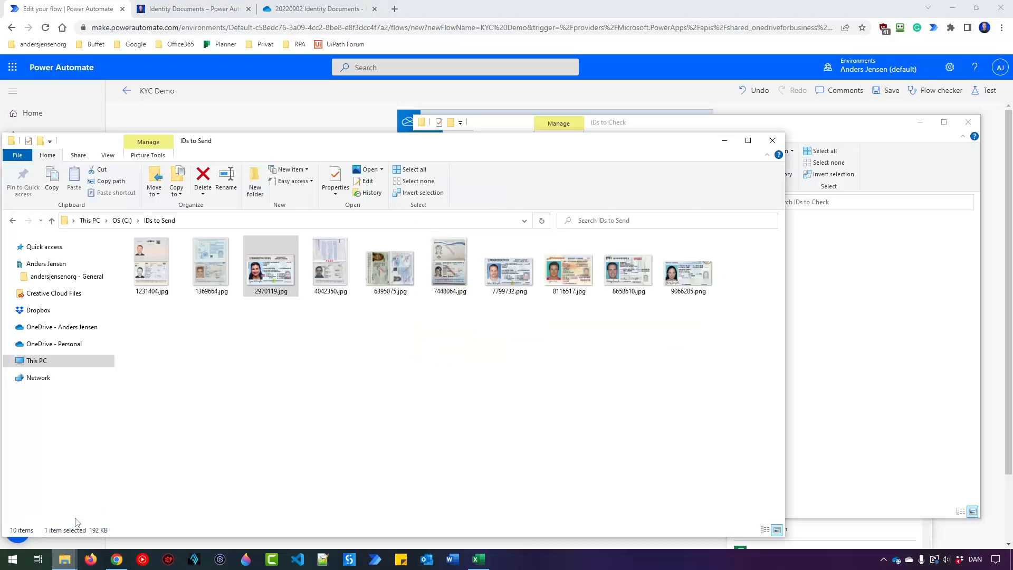
pyautogui.click(812, 364)
pyautogui.moveTo(786, 330); pyautogui.dragTo(534, 251)
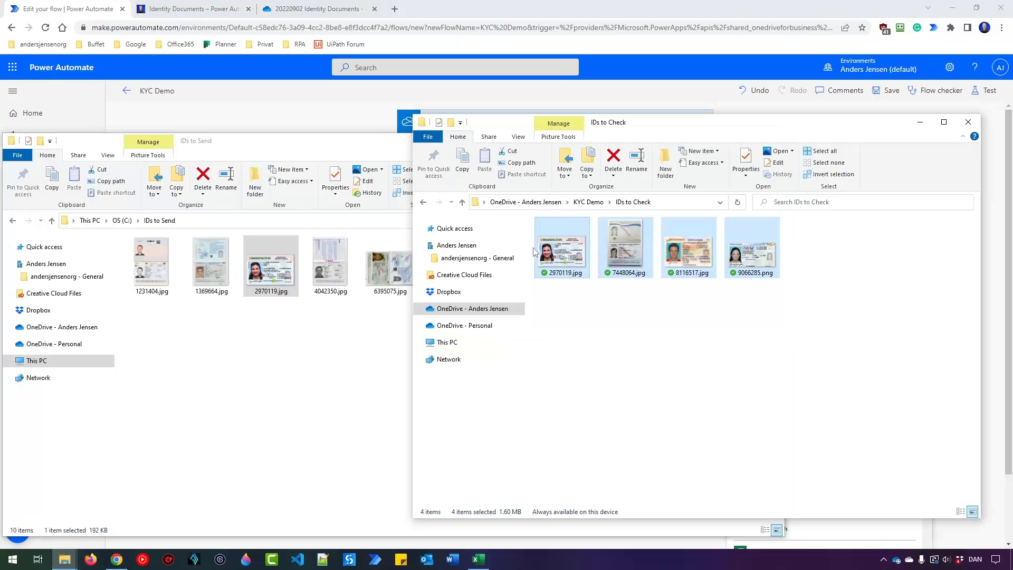
pyautogui.press('Delete')
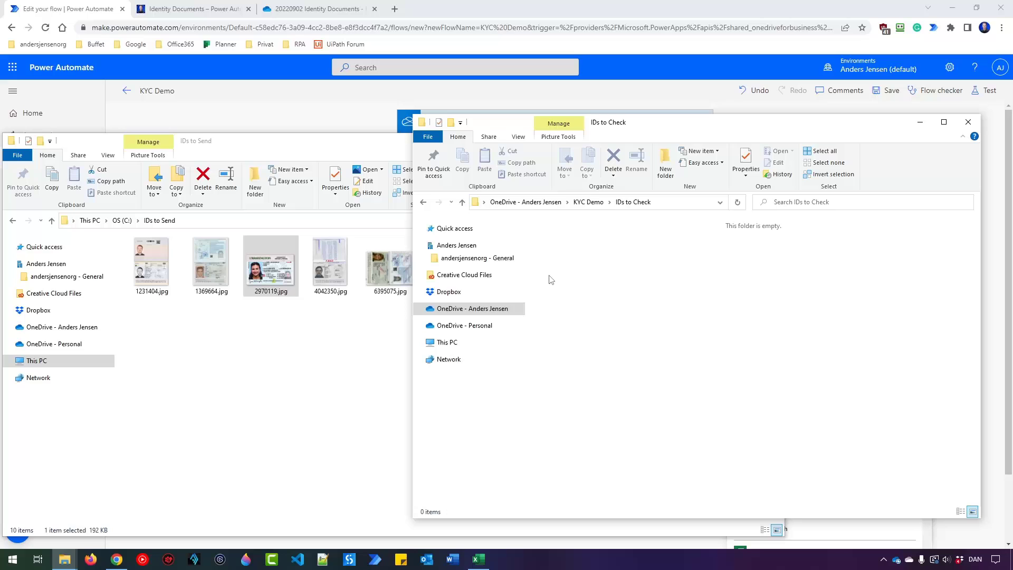
# Step: Return to Power Automate, save the KYC Demo flow and start a manual test
pyautogui.click(582, 4)
pyautogui.click(891, 93)
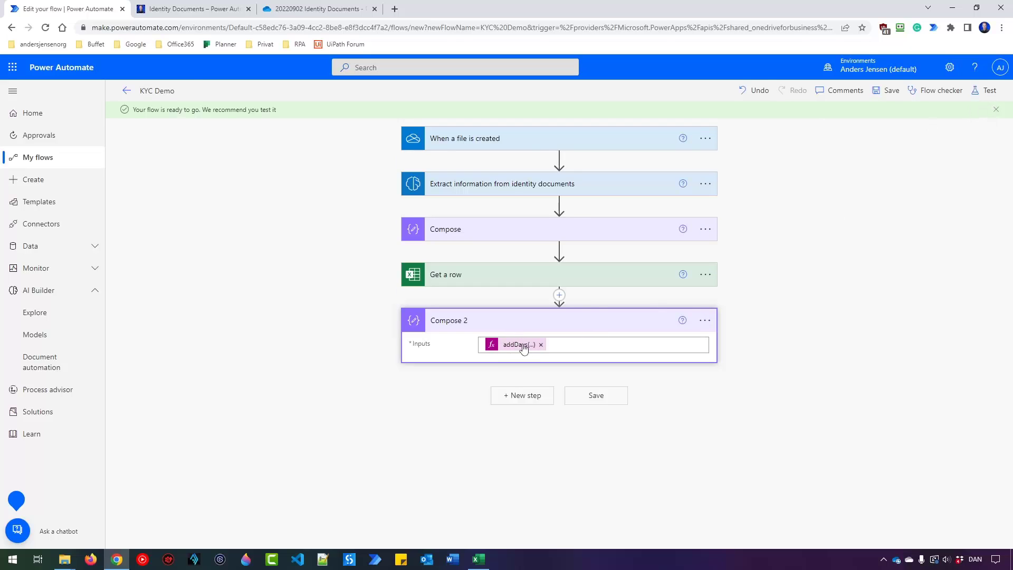
pyautogui.click(985, 90)
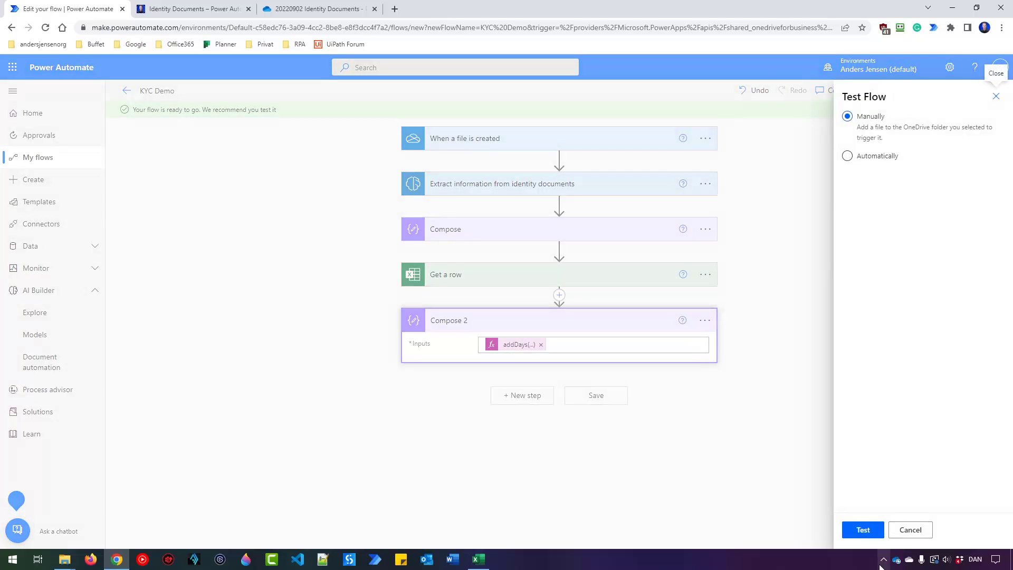
pyautogui.click(866, 531)
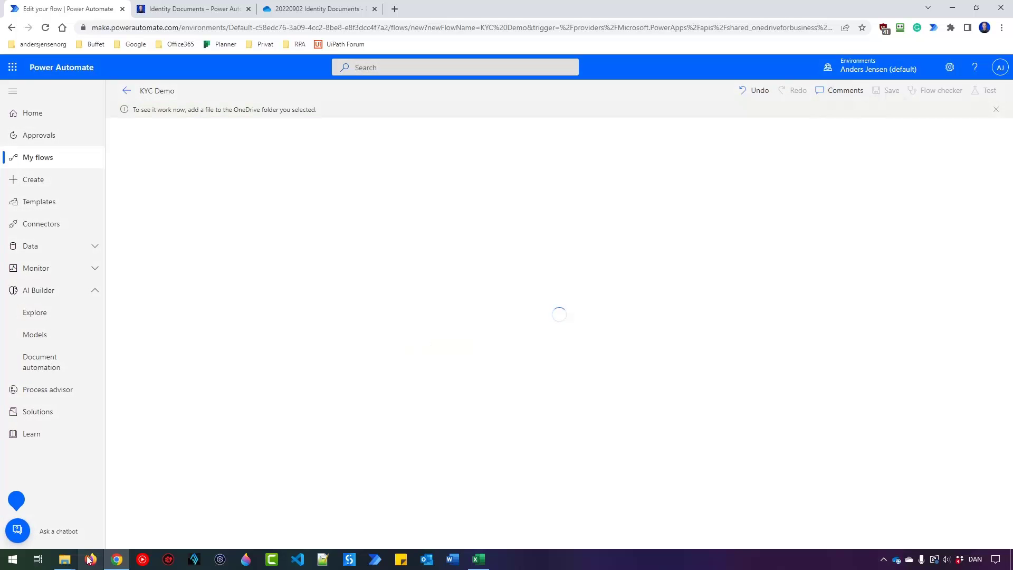
# Step: Bring up the IDs to Send and IDs to Check folders in File Explorer and preview 2970119.jpg from IDs to Send
pyautogui.moveTo(64, 560)
pyautogui.click(57, 514)
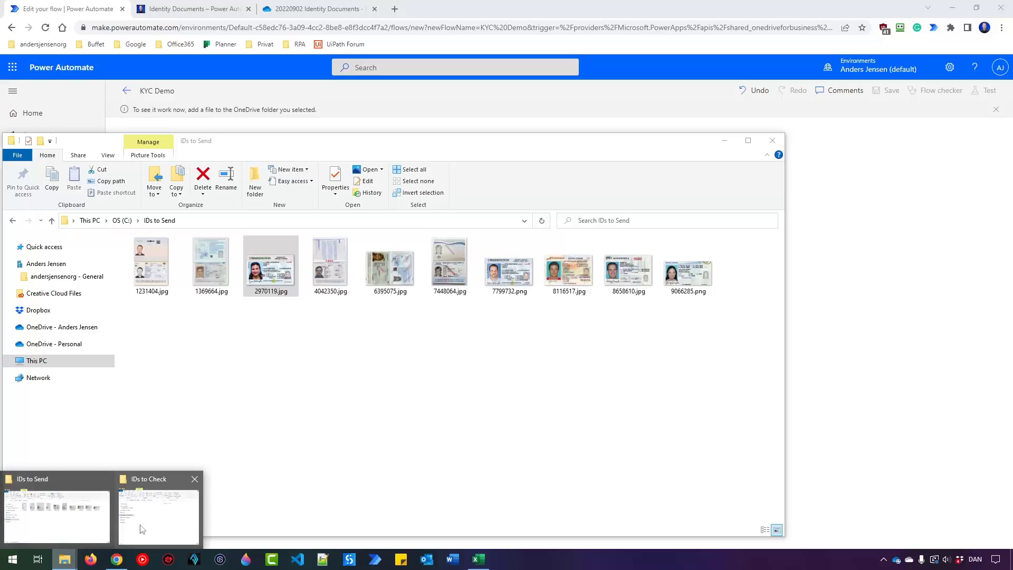
pyautogui.click(141, 530)
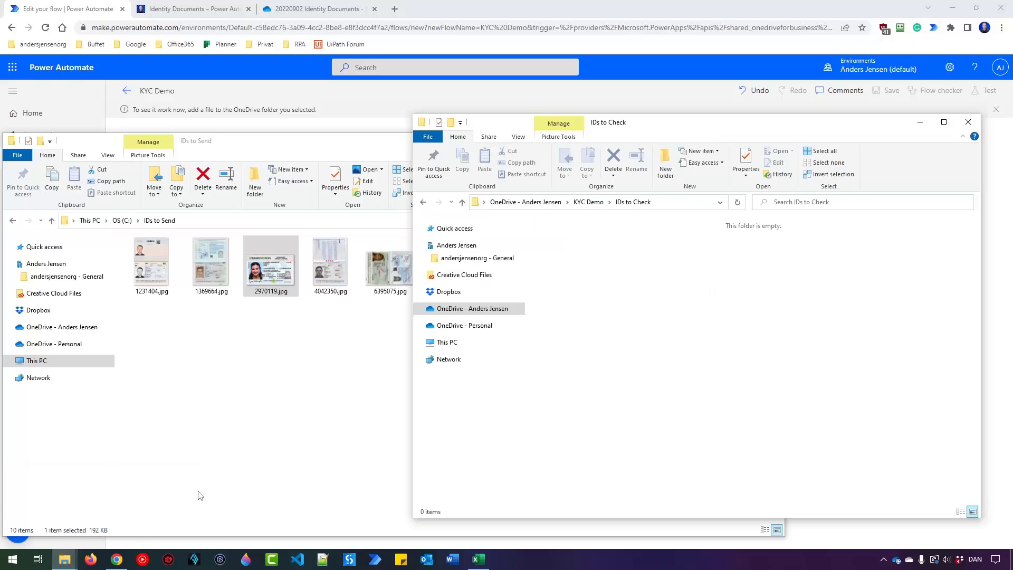
pyautogui.click(339, 406)
pyautogui.doubleClick(270, 280)
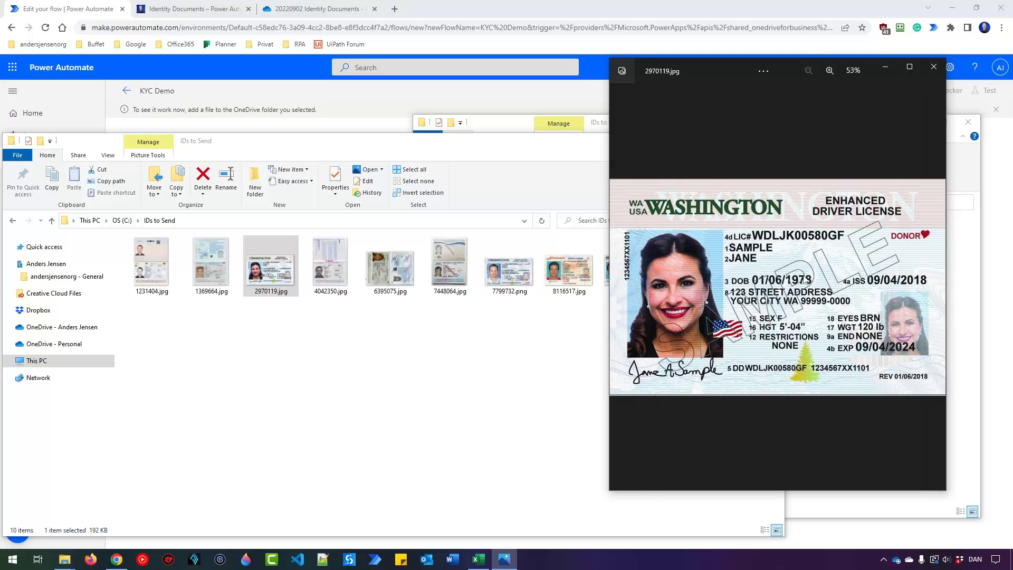
pyautogui.click(931, 67)
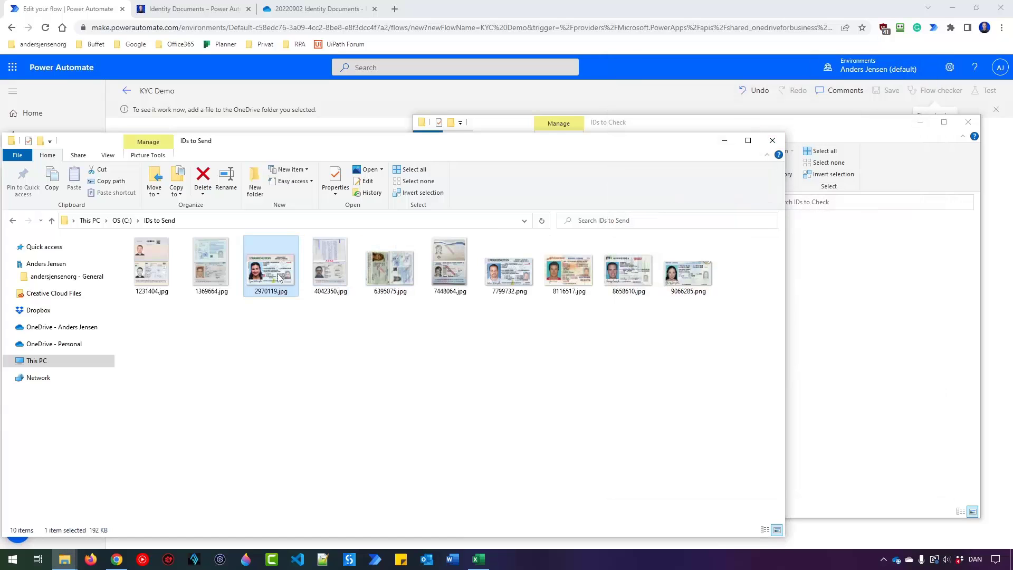
# Step: Copy 2970119.jpg from IDs to Send into IDs to Check to trigger the test, and return to the flow
pyautogui.hotkey('ctrl', 'c')
pyautogui.click(818, 321)
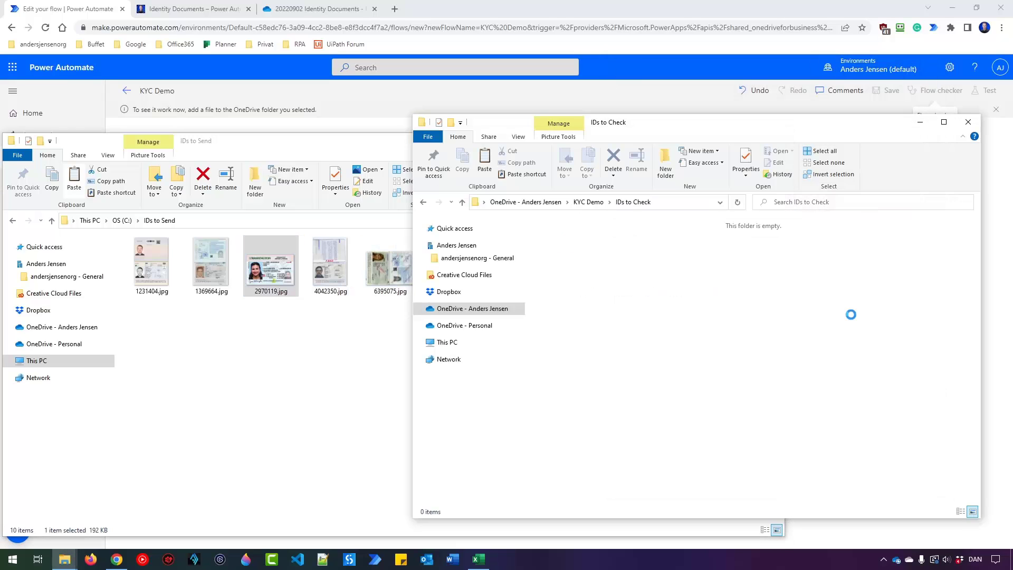
pyautogui.hotkey('ctrl', 'v')
pyautogui.click(624, 11)
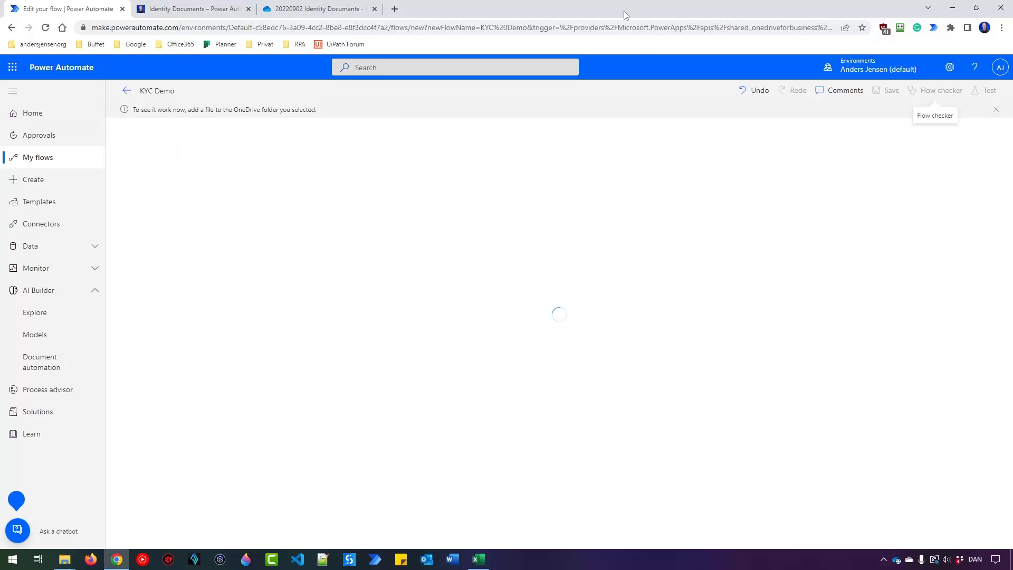
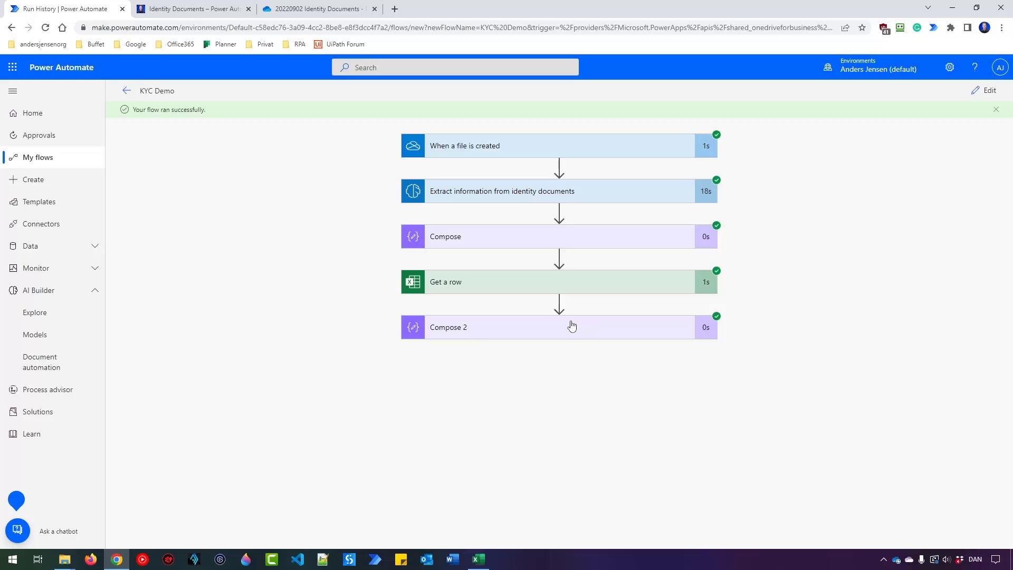
# Step: Expand Compose 2 in the test run and examine the date and time portions of its converted date of birth
pyautogui.click(462, 336)
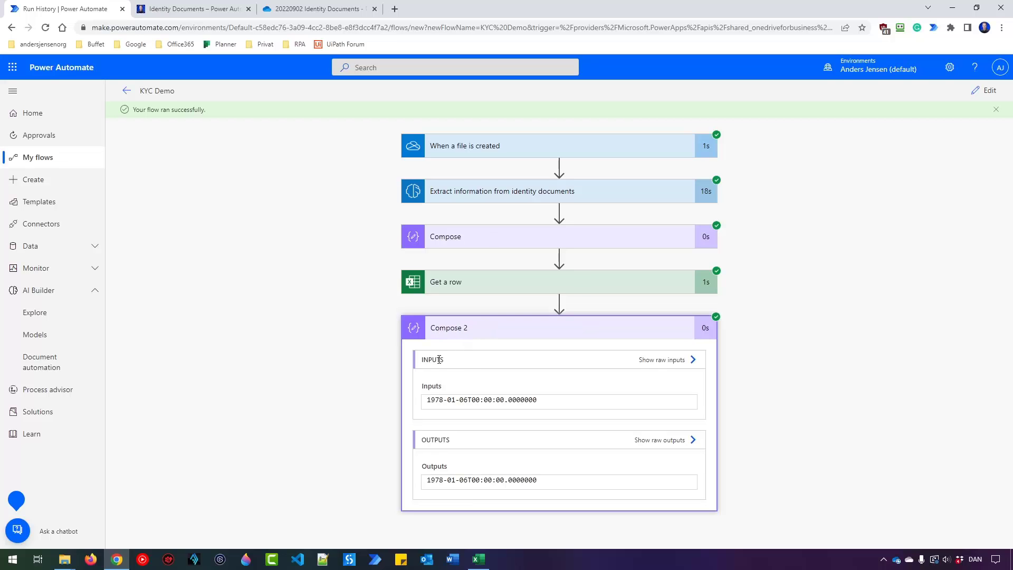
pyautogui.moveTo(427, 400); pyautogui.dragTo(470, 404)
pyautogui.moveTo(468, 400); pyautogui.dragTo(550, 403)
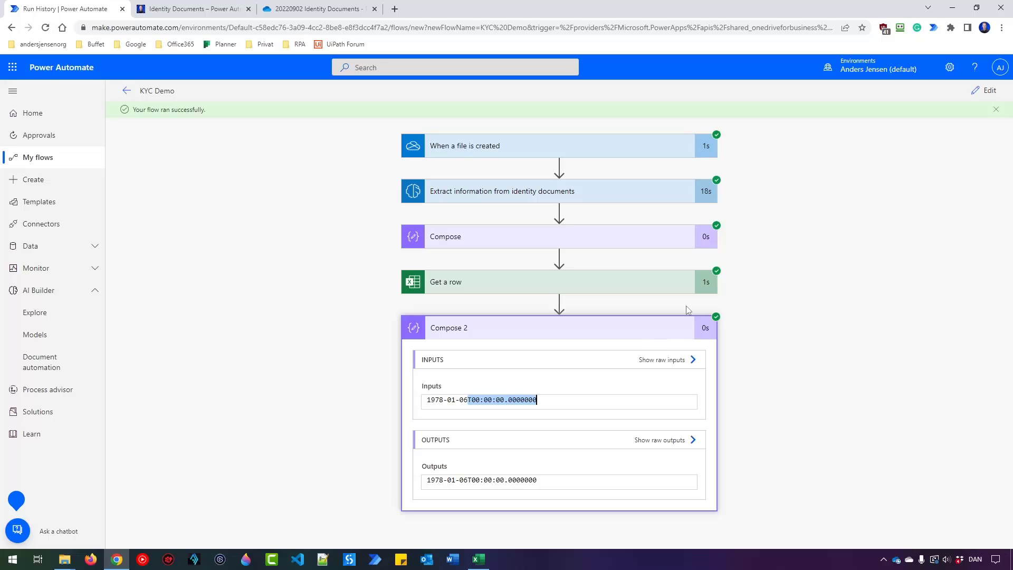
# Step: Check the Identity Documents web page for the .NET custom date and time format strings reference
pyautogui.click(192, 9)
pyautogui.scroll(-4, 339, 414)
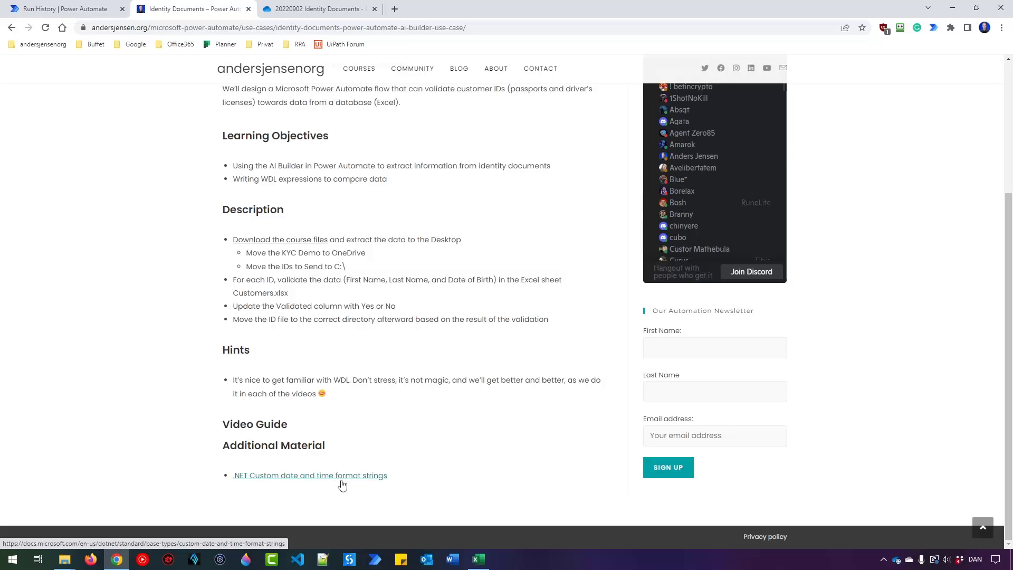
pyautogui.click(62, 8)
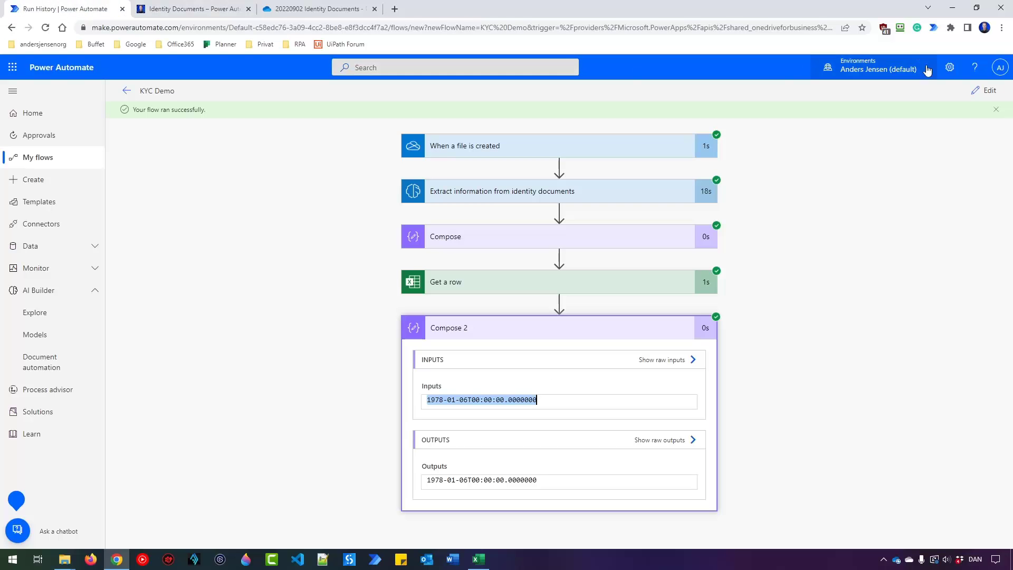
# Step: Edit the flow and add 'yyyy-MM-dd' as the format argument at the end of Compose 2's addDays expression
pyautogui.click(988, 92)
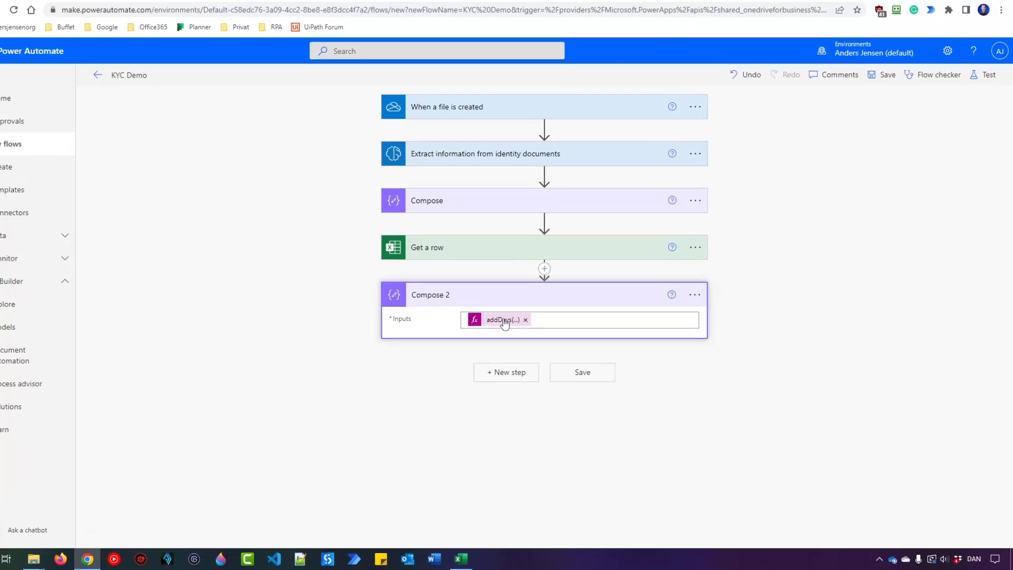
pyautogui.click(520, 328)
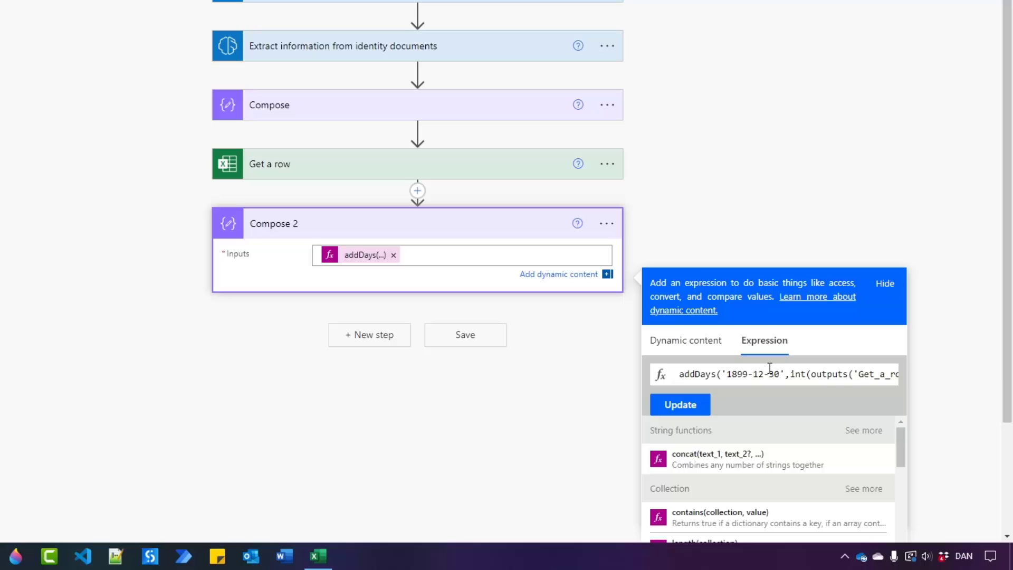
pyautogui.click(770, 368)
pyautogui.press('Right')
pyautogui.press('Right')
pyautogui.press('Right')
pyautogui.press('Right')
pyautogui.press('Right')
pyautogui.press('Right')
pyautogui.press('Right')
pyautogui.press('Right')
pyautogui.press('Right')
pyautogui.press('Right')
pyautogui.press('Right')
pyautogui.press('Right')
pyautogui.press('Right')
pyautogui.press('Right')
pyautogui.press('Right')
pyautogui.press('Right')
pyautogui.press('Right')
pyautogui.press('Right')
pyautogui.press('Right')
pyautogui.press('Right')
pyautogui.press('Right')
pyautogui.press('Right')
pyautogui.press('Right')
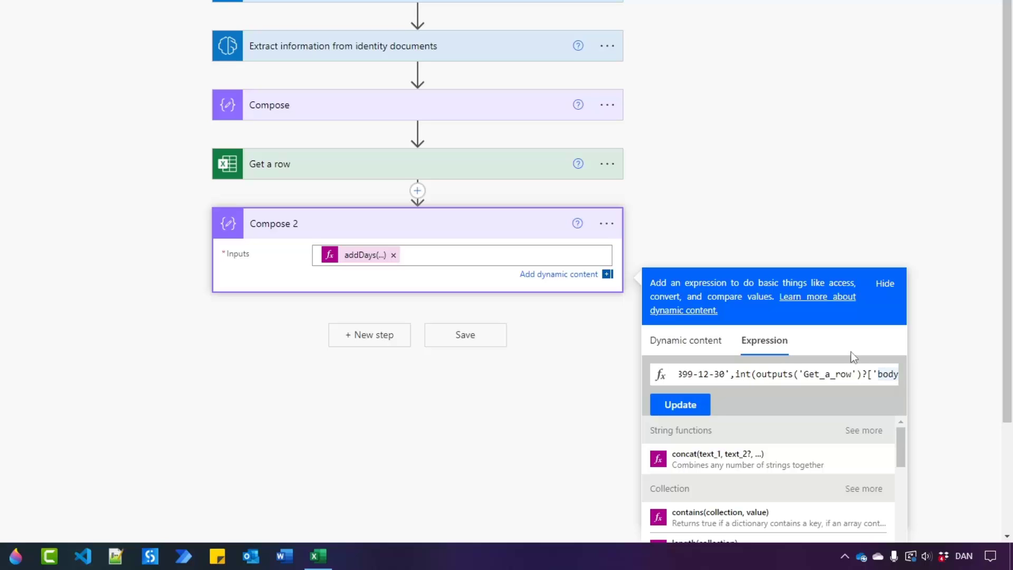
pyautogui.press('Right')
pyautogui.press('Right')
pyautogui.press('Right')
pyautogui.press('Right')
pyautogui.press('Right')
pyautogui.press('Right')
pyautogui.press('Right')
pyautogui.press('Right')
pyautogui.press('Right')
pyautogui.press('Right')
pyautogui.press('Right')
pyautogui.press('Right')
pyautogui.press('Right')
pyautogui.press('Right')
pyautogui.press('Right')
pyautogui.press('Right')
pyautogui.press('Right')
pyautogui.press('Right')
pyautogui.press('Right')
pyautogui.press('Right')
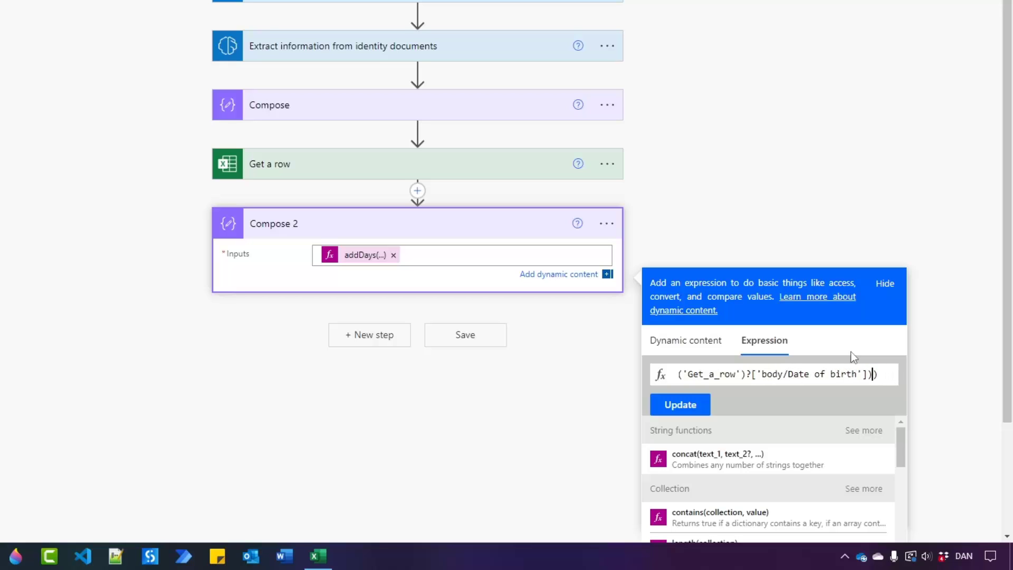
pyautogui.press('Left')
pyautogui.write(',')
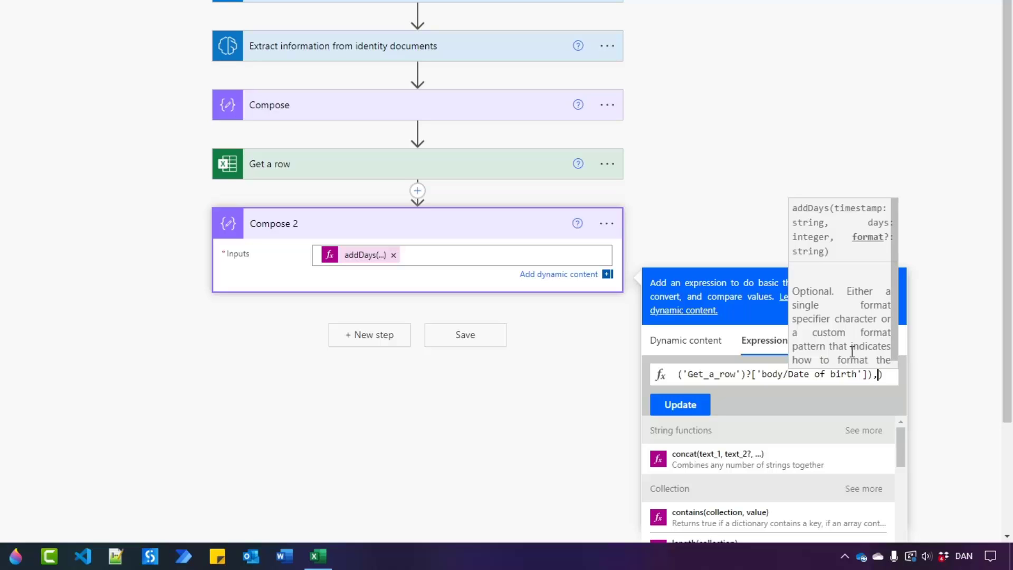
pyautogui.write("'")
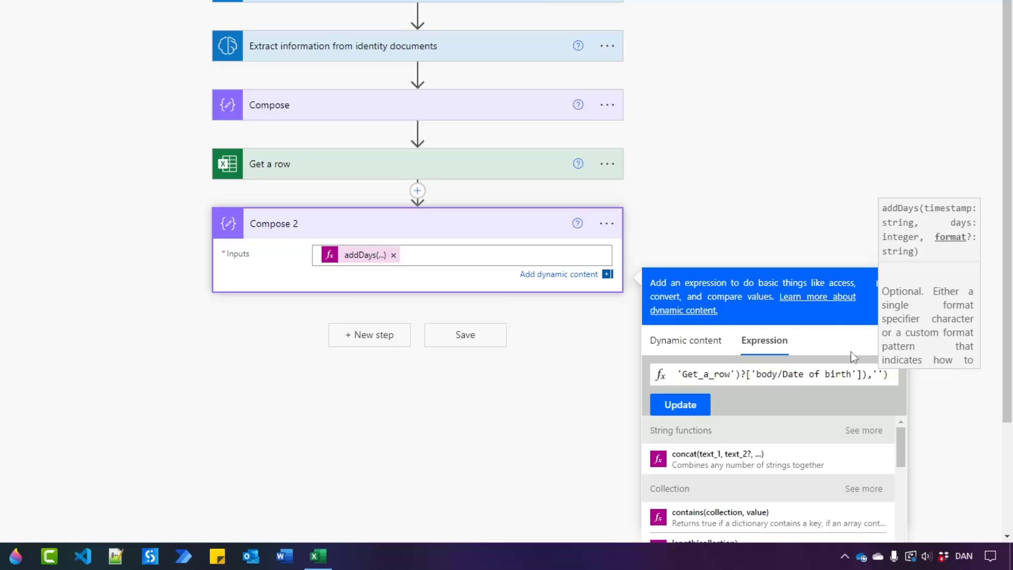
pyautogui.write('yyyy-')
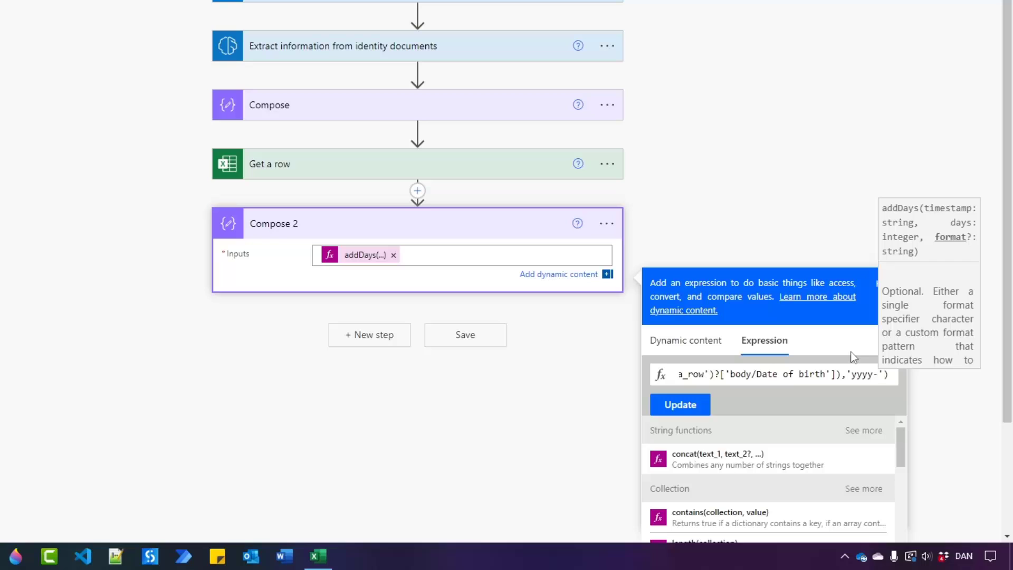
pyautogui.press('BackSpace')
pyautogui.write('-')
pyautogui.write('MM')
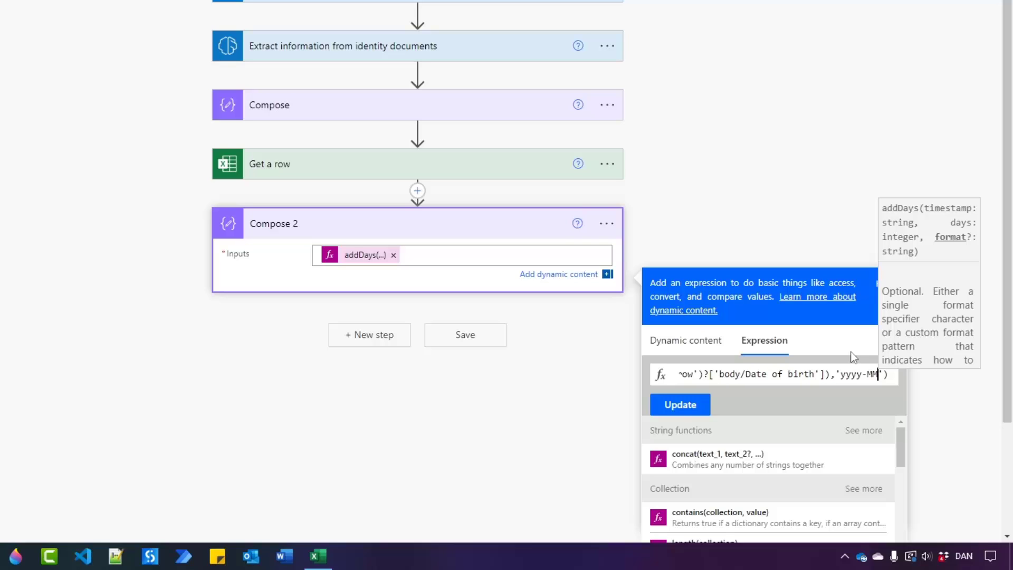
pyautogui.write('-dd')
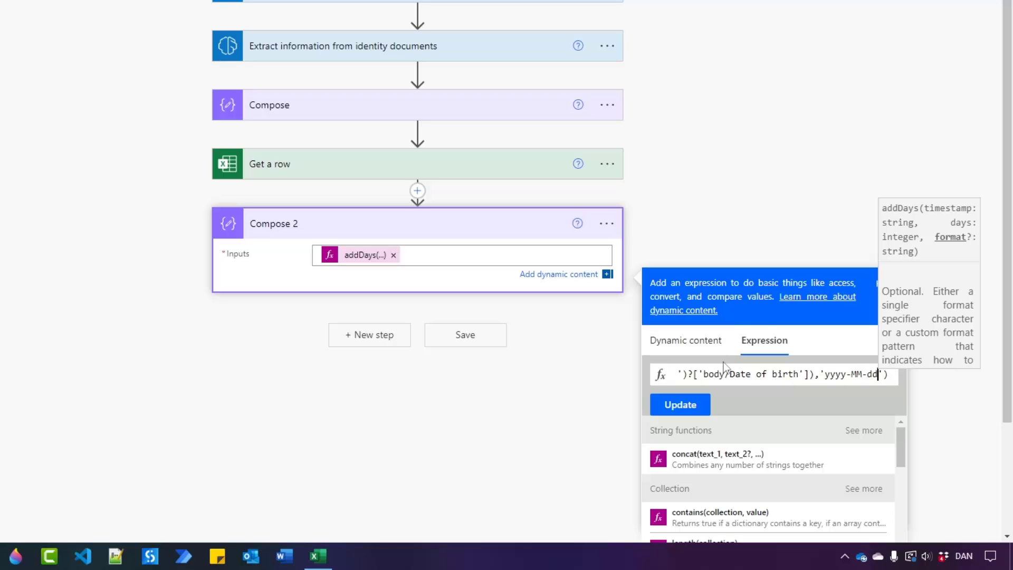
# Step: Copy the full addDays expression, remove Compose 2's existing input and insert the copied expression as its new input
pyautogui.hotkey('ctrl', 'a')
pyautogui.hotkey('ctrl', 'c')
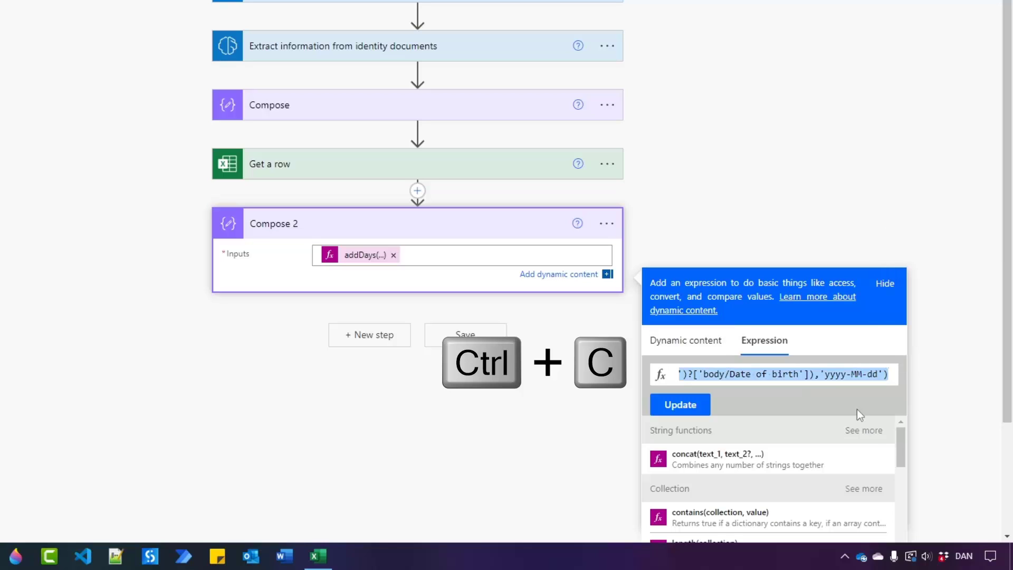
pyautogui.click(706, 410)
pyautogui.click(368, 258)
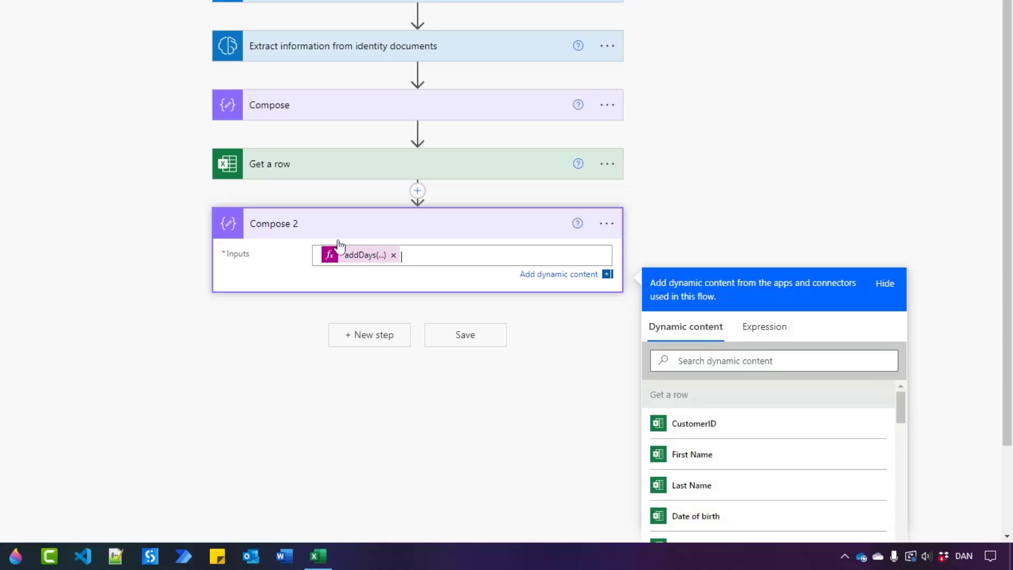
pyautogui.click(394, 256)
pyautogui.click(766, 325)
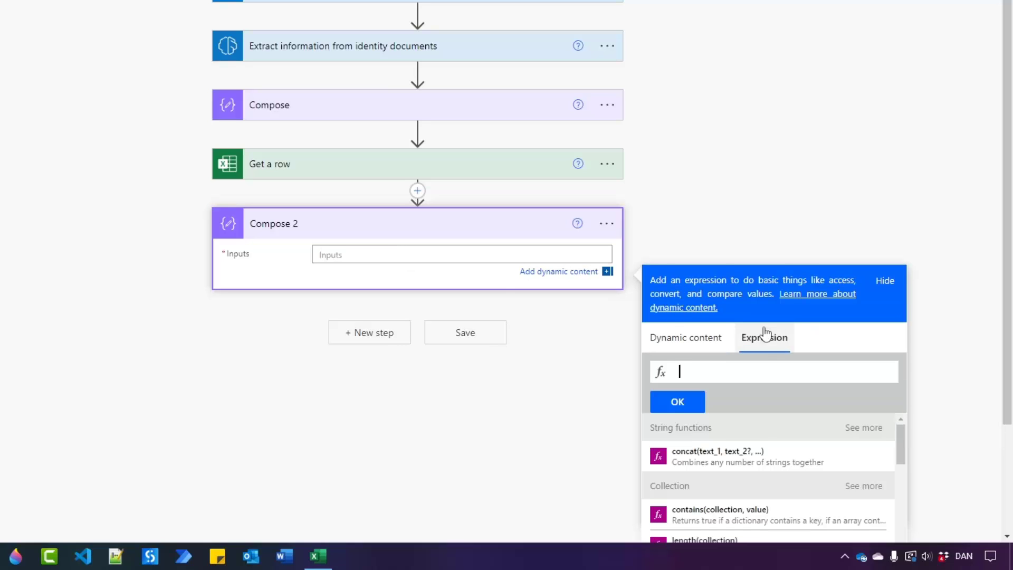
pyautogui.hotkey('ctrl', 'v')
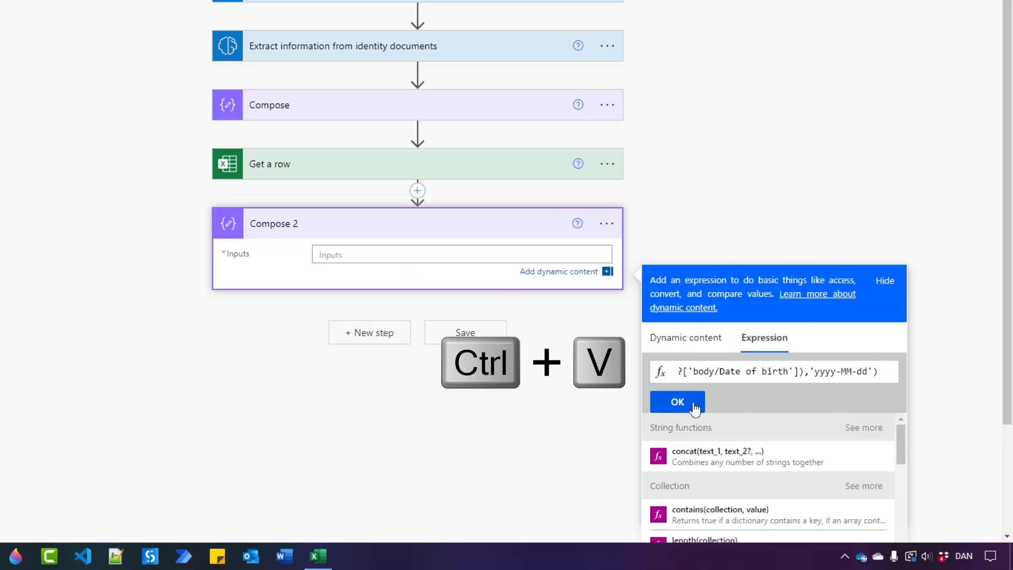
pyautogui.click(677, 402)
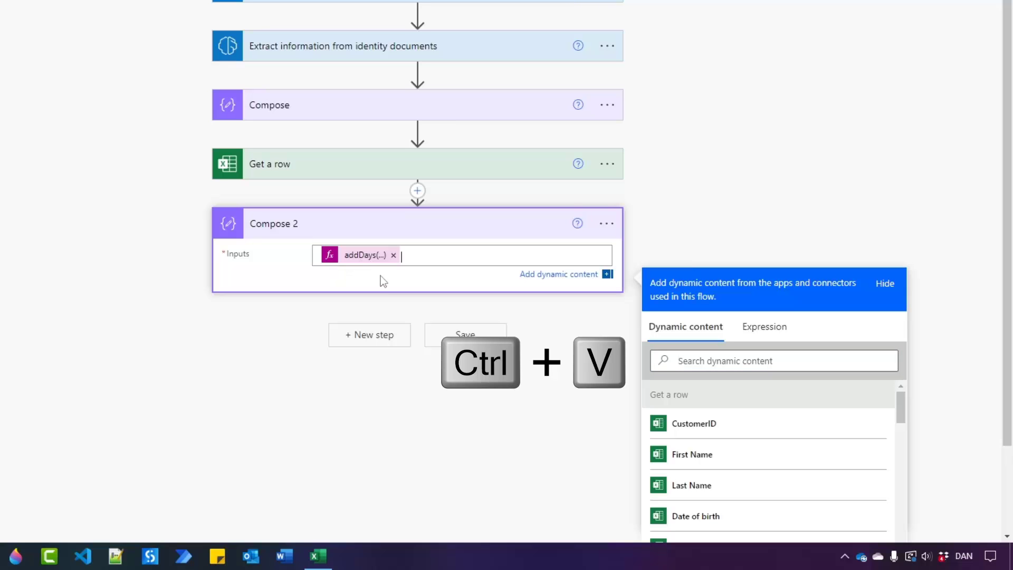
# Step: Save the KYC Demo flow with the formatted date expression and start another manual test
pyautogui.click(891, 80)
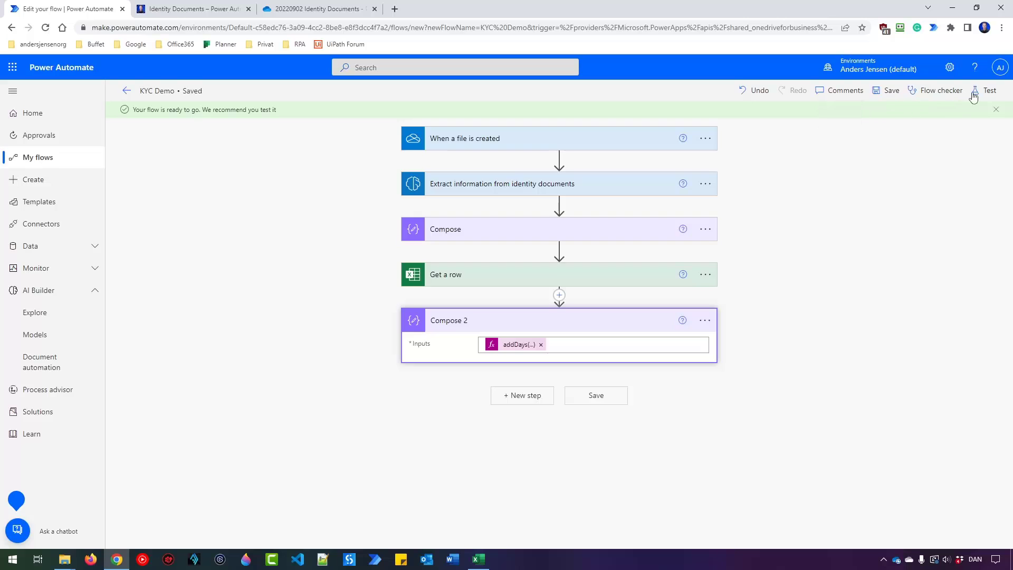
pyautogui.click(985, 90)
pyautogui.click(863, 529)
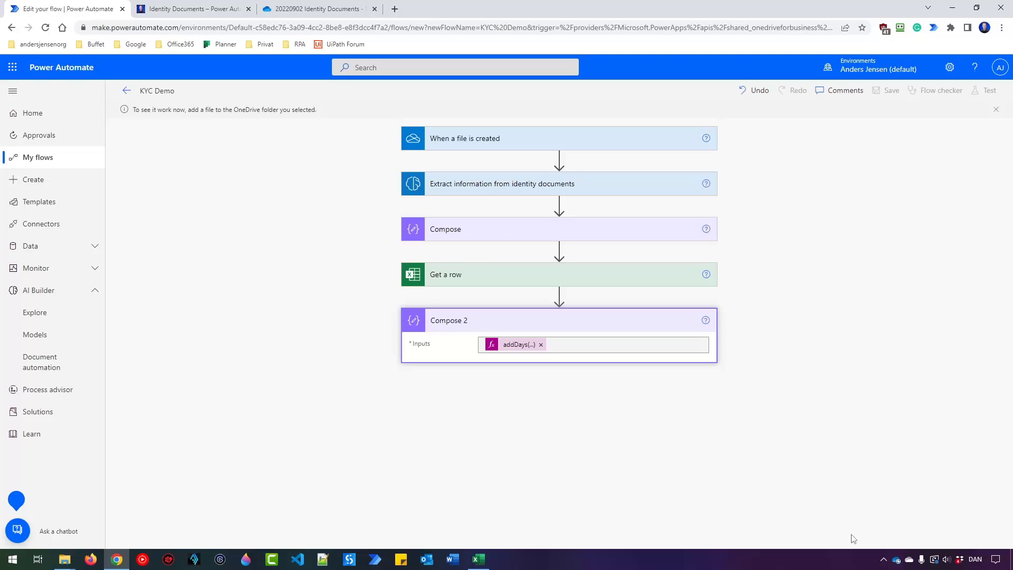
# Step: Copy the second ID image from the IDs to Send folder into the OneDrive IDs to Check folder to trigger the test
pyautogui.click(71, 564)
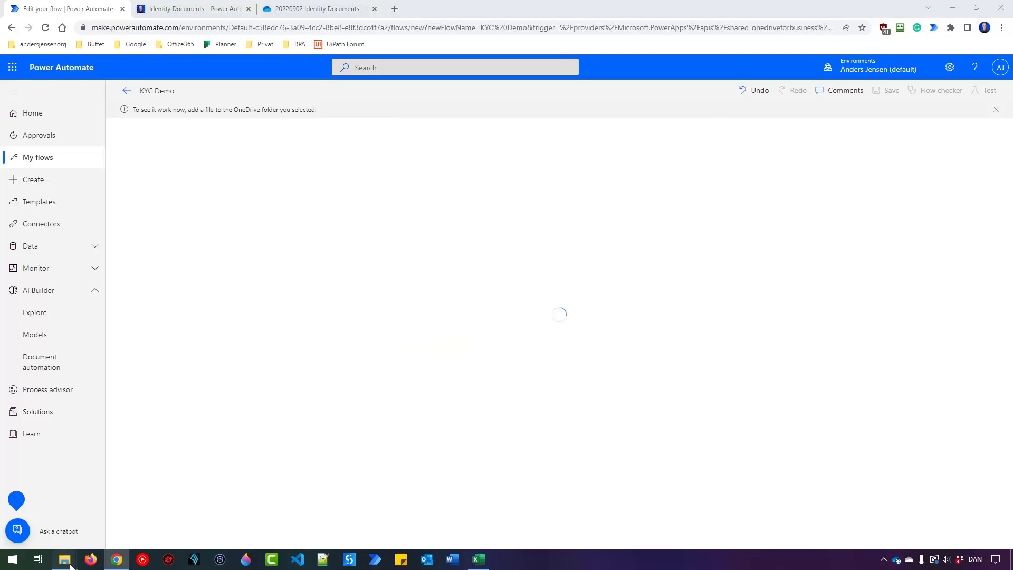
pyautogui.moveTo(69, 553)
pyautogui.click(126, 523)
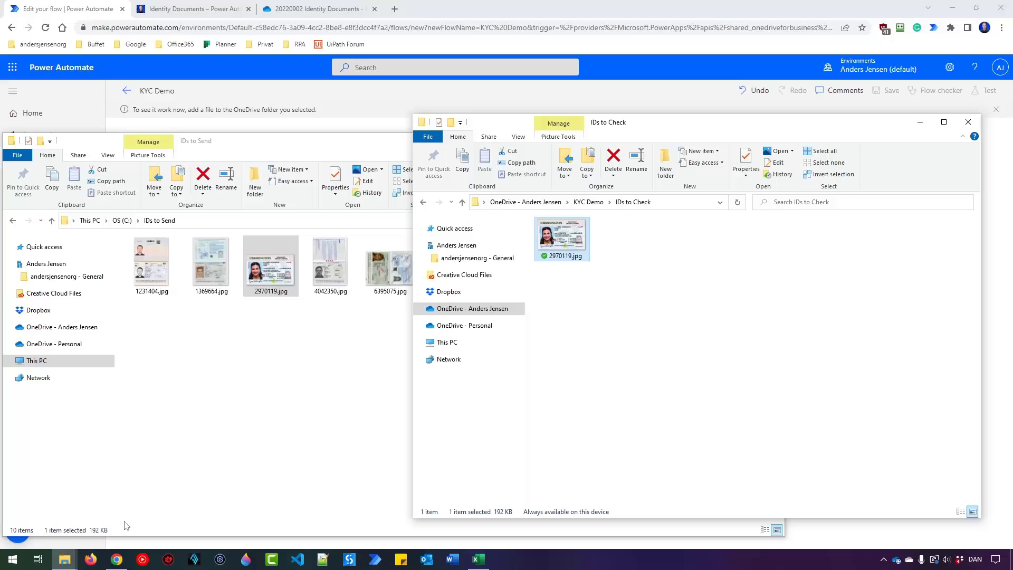
pyautogui.click(141, 427)
pyautogui.click(204, 280)
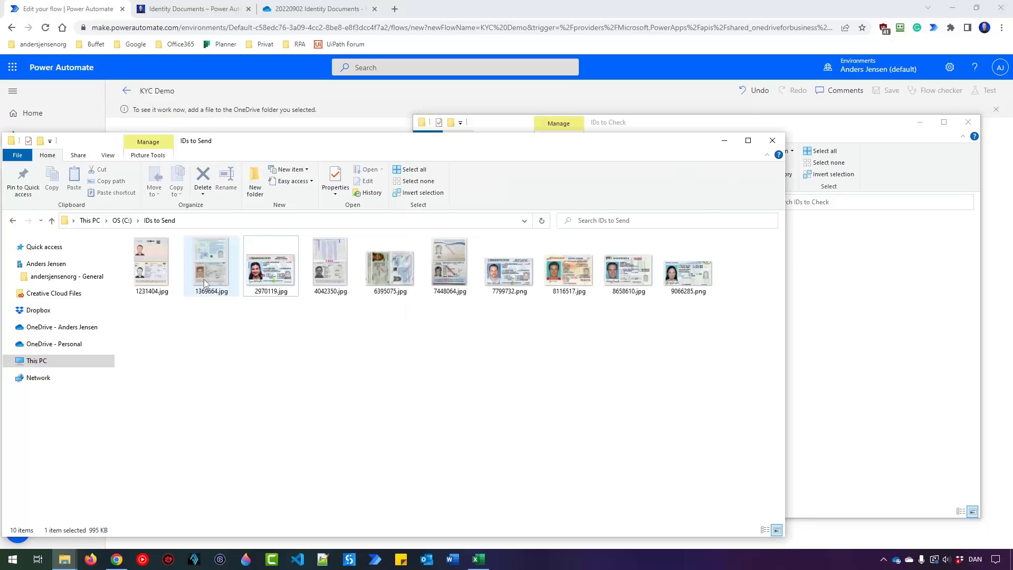
pyautogui.click(850, 337)
pyautogui.hotkey('ctrl', 'v')
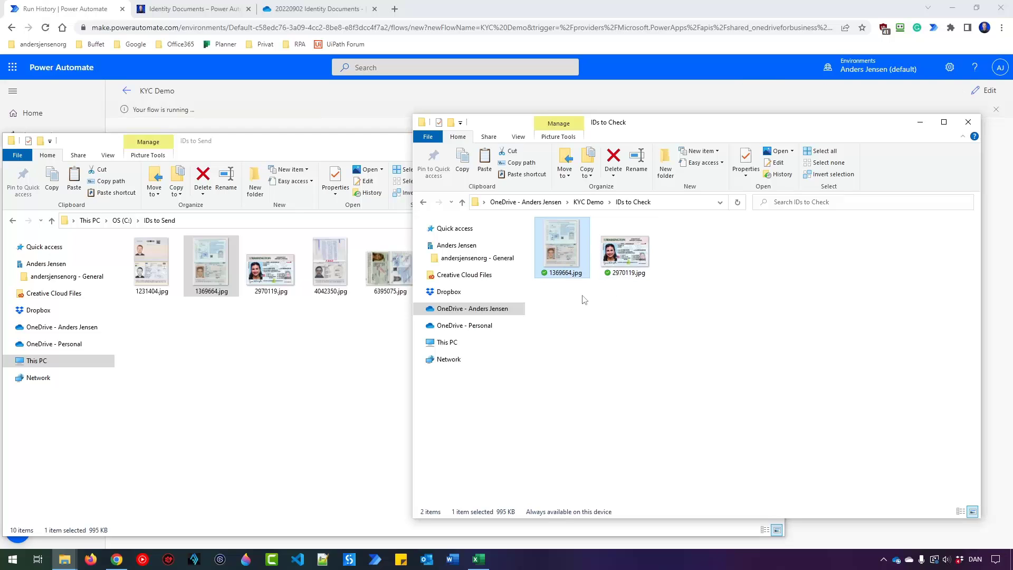
# Step: Examine Compose 2's date in the run result and compare it with the matching date of birth in Customers.xlsx
pyautogui.click(535, 8)
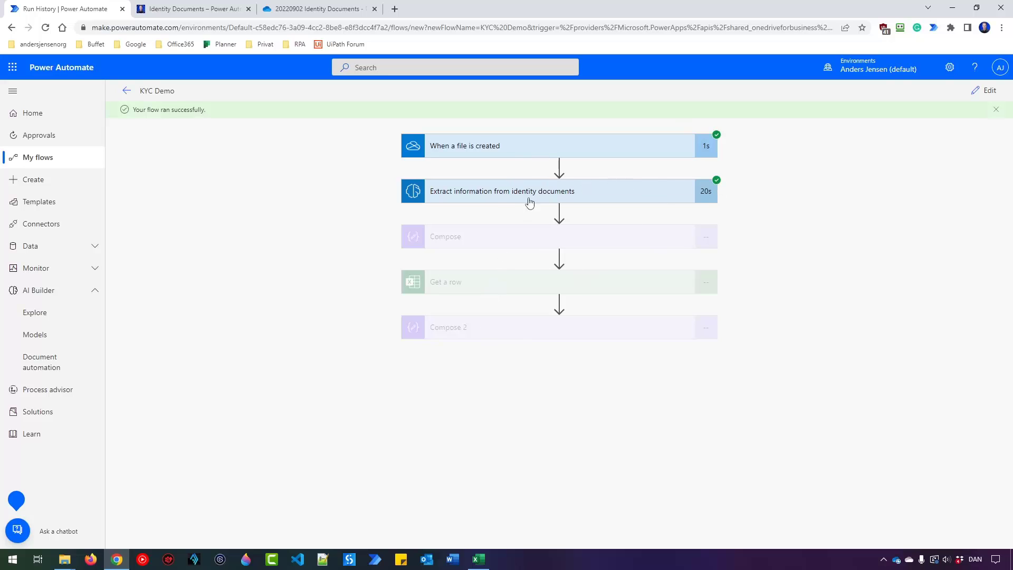
pyautogui.click(464, 327)
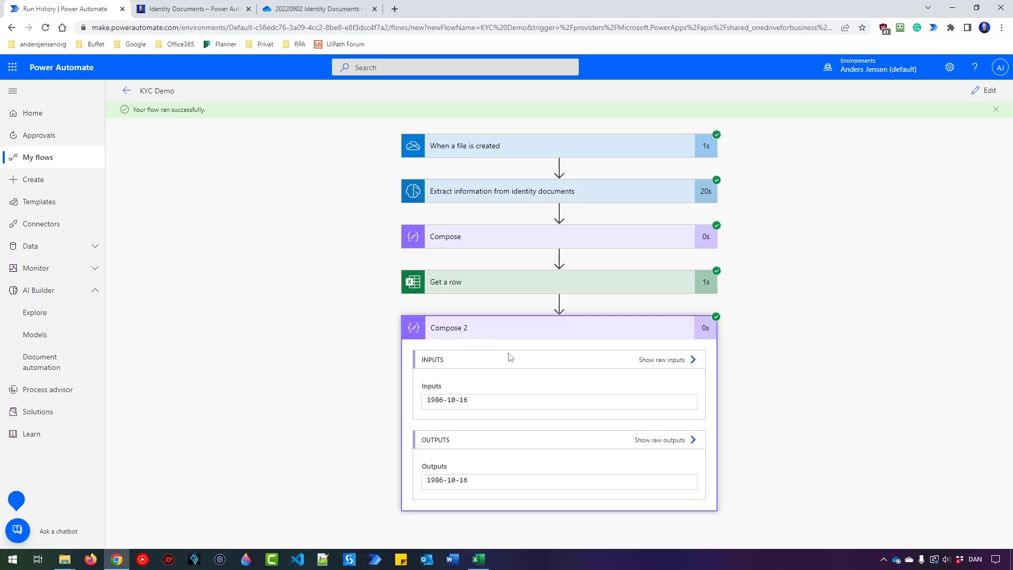
pyautogui.moveTo(430, 401); pyautogui.dragTo(466, 401)
pyautogui.click(468, 401)
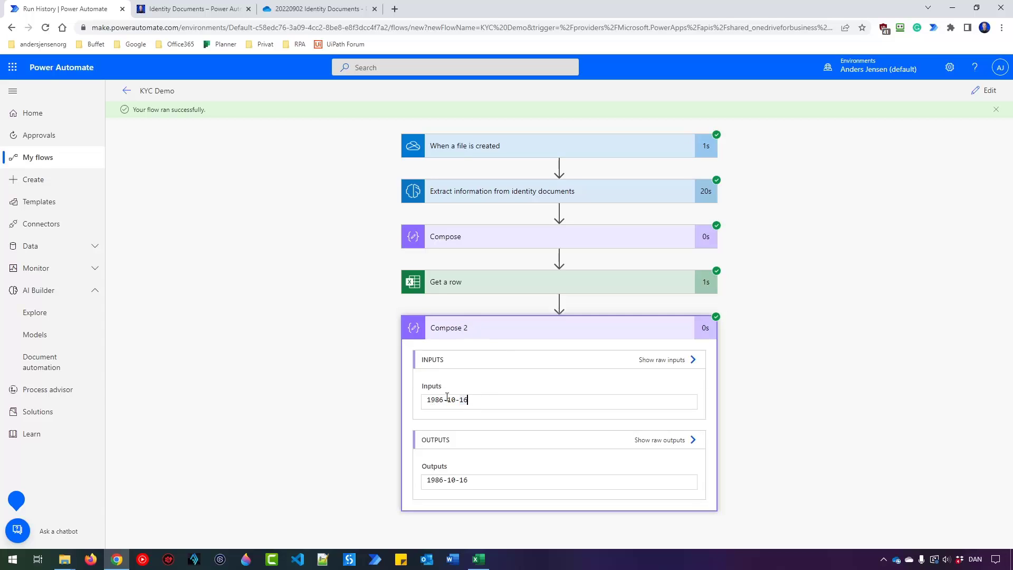
pyautogui.click(478, 559)
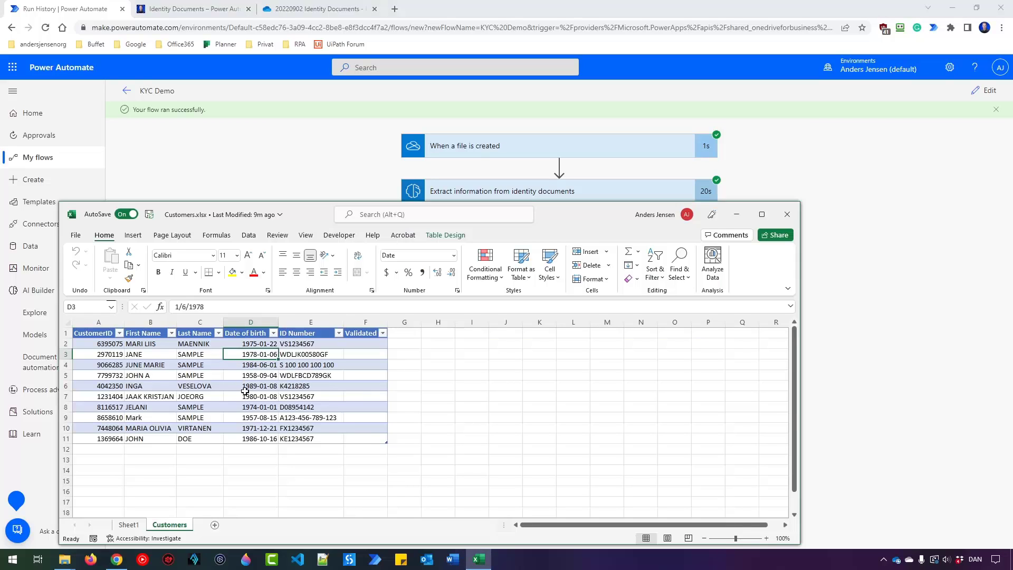
pyautogui.click(289, 180)
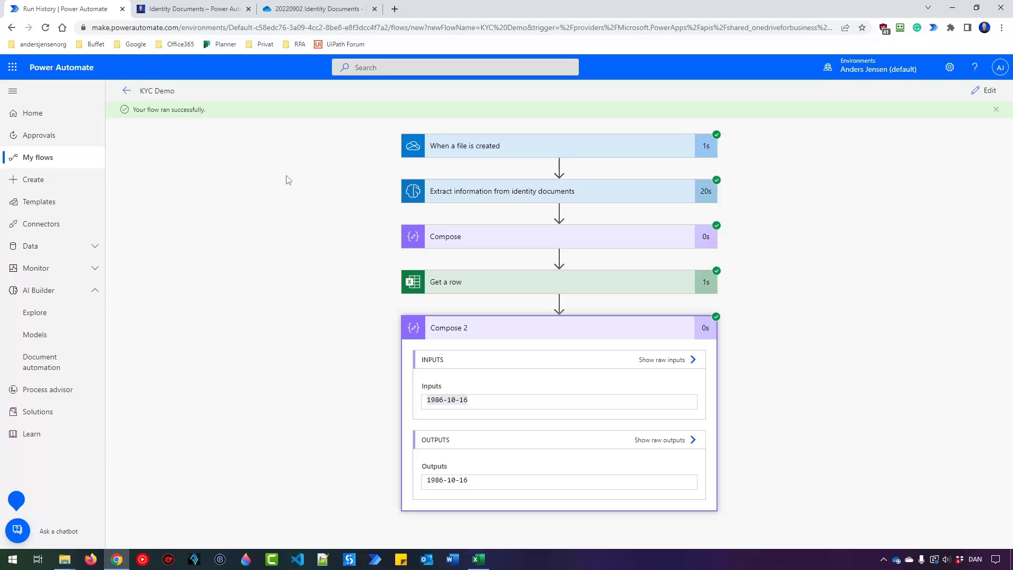
# Step: Reopen the KYC Demo flow for editing and look at the Validated column in Customers.xlsx
pyautogui.click(985, 90)
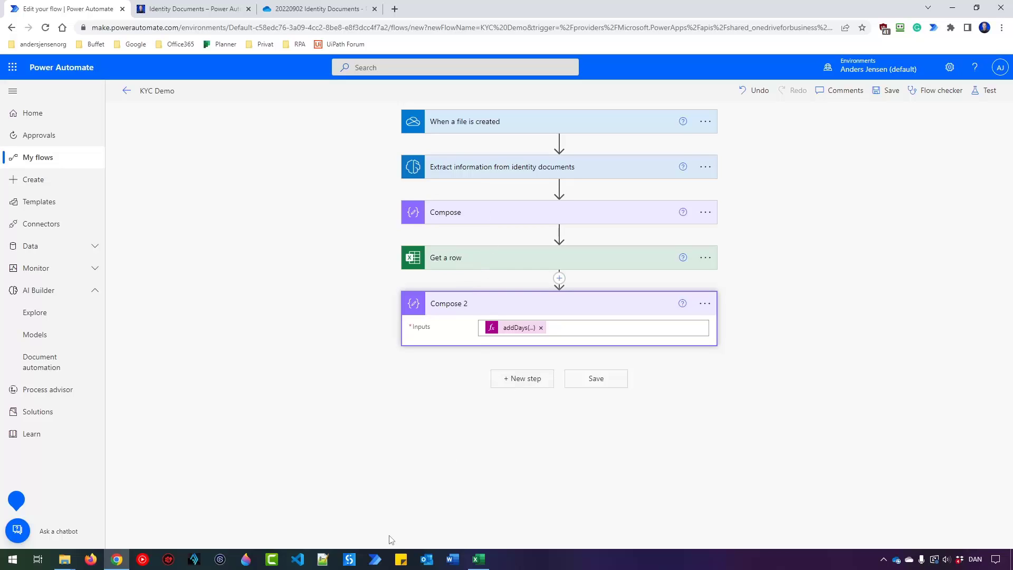
pyautogui.click(479, 558)
pyautogui.click(370, 344)
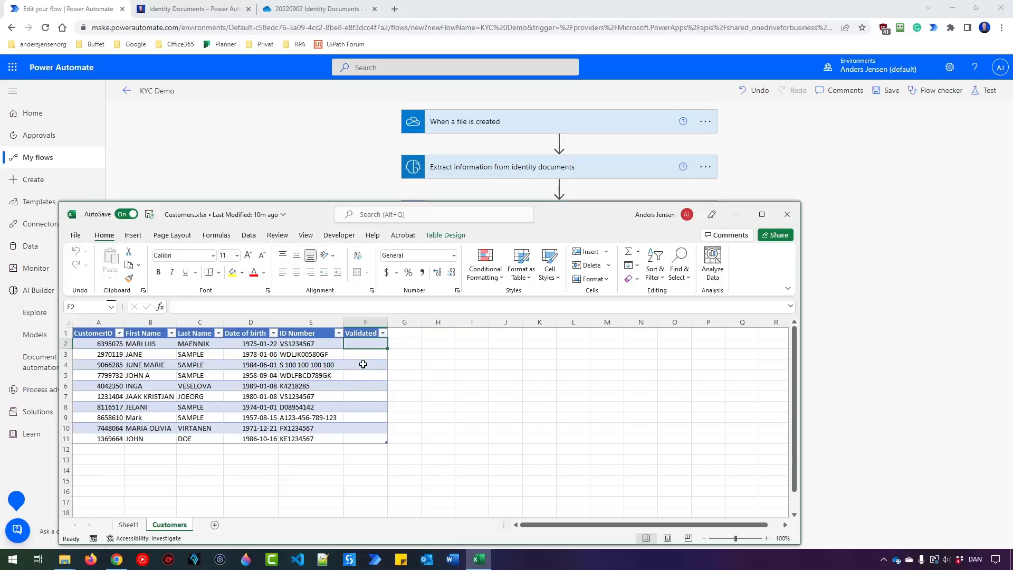
pyautogui.click(364, 365)
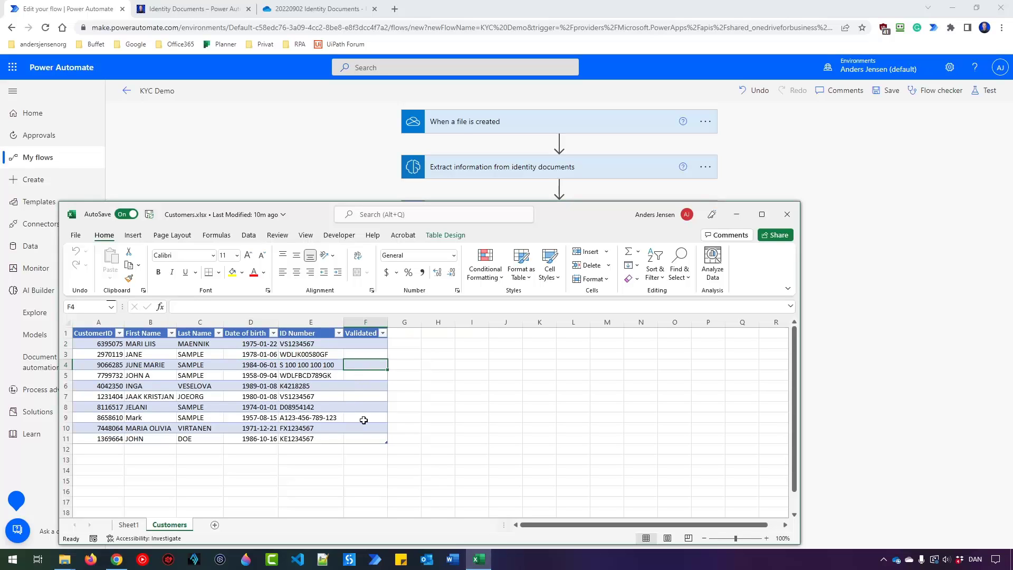
# Step: Look over the IDs to Check folder and the other KYC Demo subfolders, and return to the flow editor
pyautogui.click(69, 563)
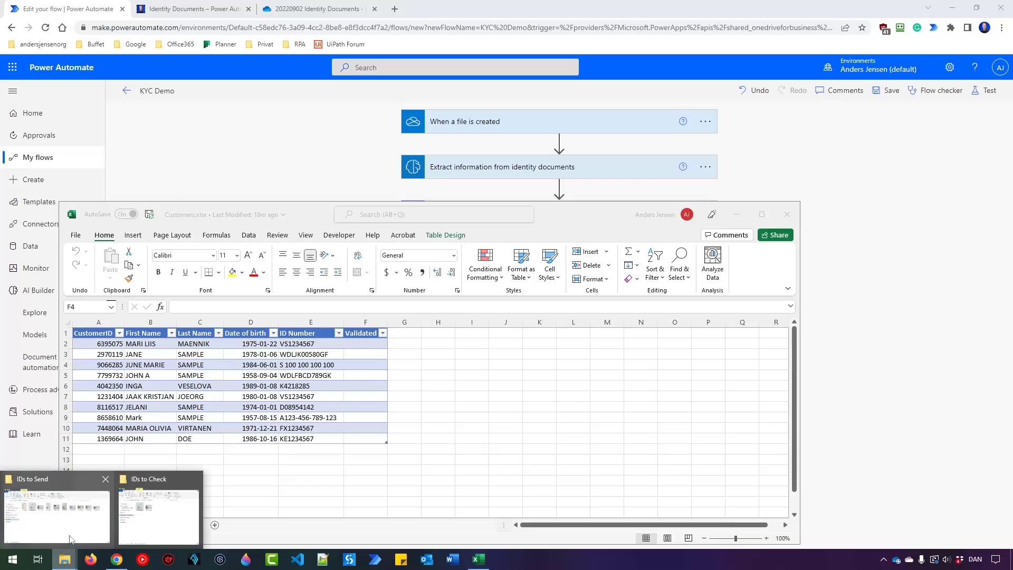
pyautogui.click(55, 514)
pyautogui.click(69, 560)
pyautogui.click(158, 514)
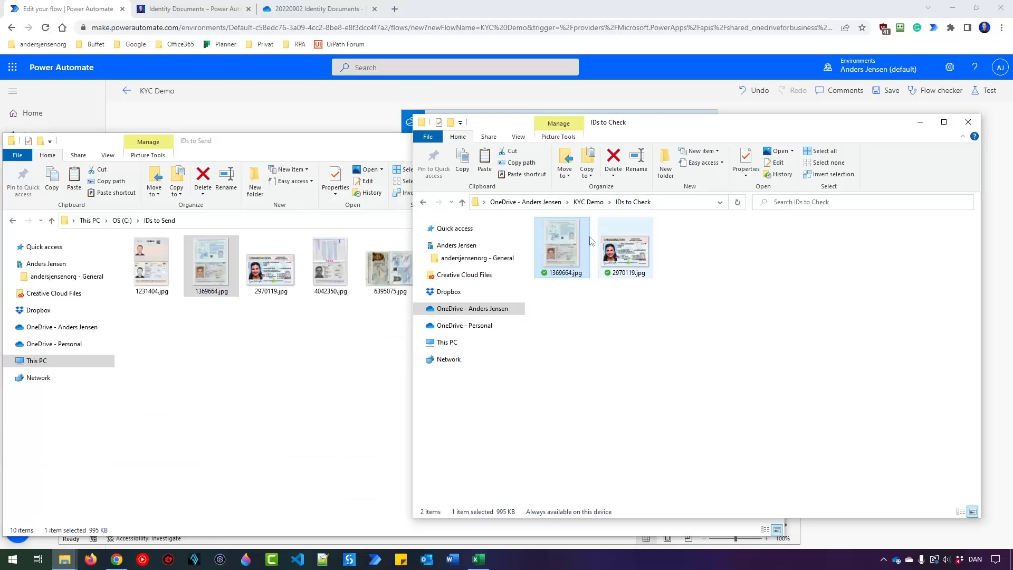
pyautogui.hotkey('alt', 'Left')
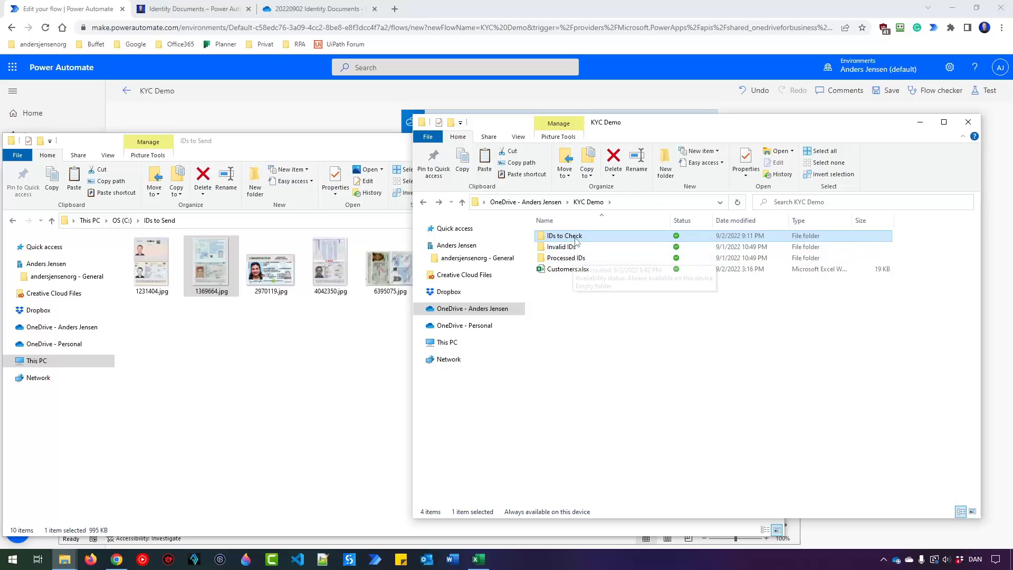
pyautogui.doubleClick(575, 242)
pyautogui.hotkey('alt', 'Tab')
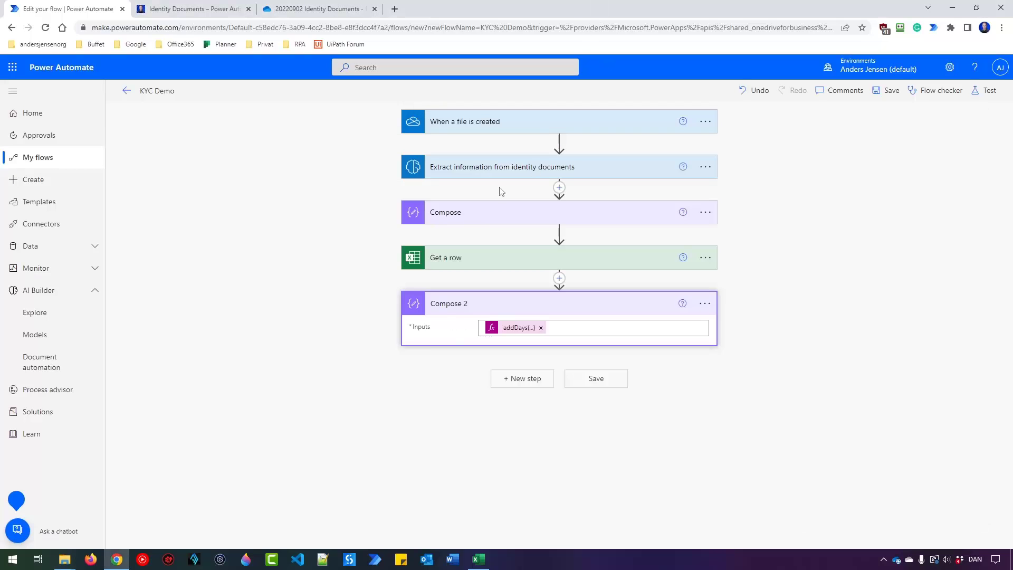
# Step: Add a Condition control as a new step after Compose 2
pyautogui.click(521, 380)
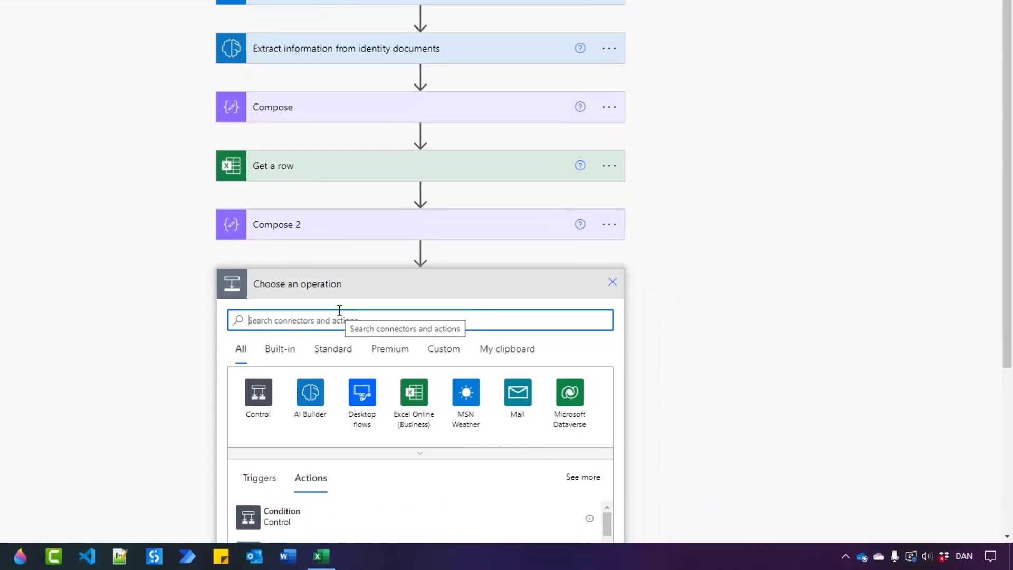
pyautogui.write('condio')
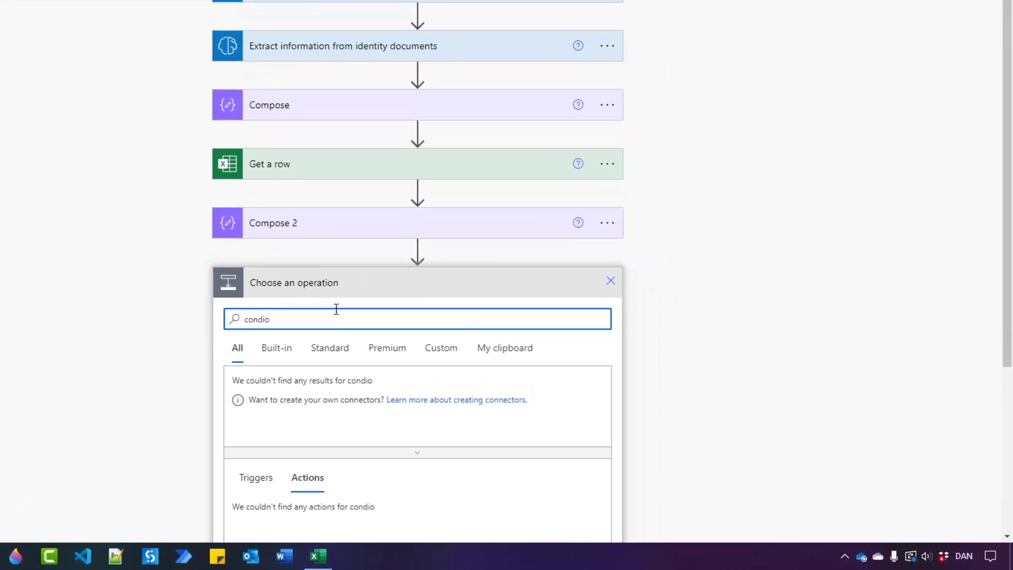
pyautogui.scroll(-3, 361, 415)
pyautogui.press('BackSpace')
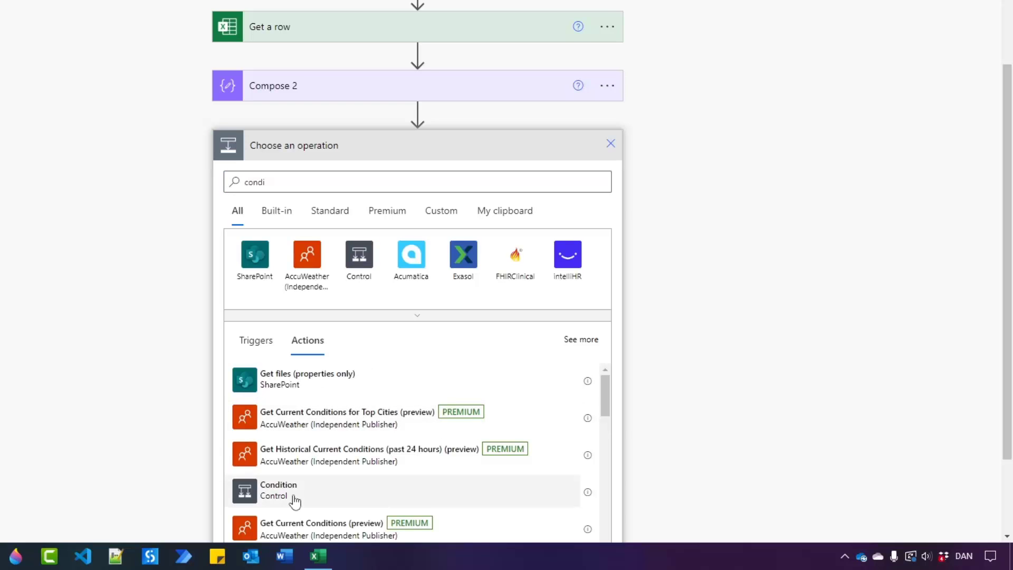
pyautogui.click(301, 489)
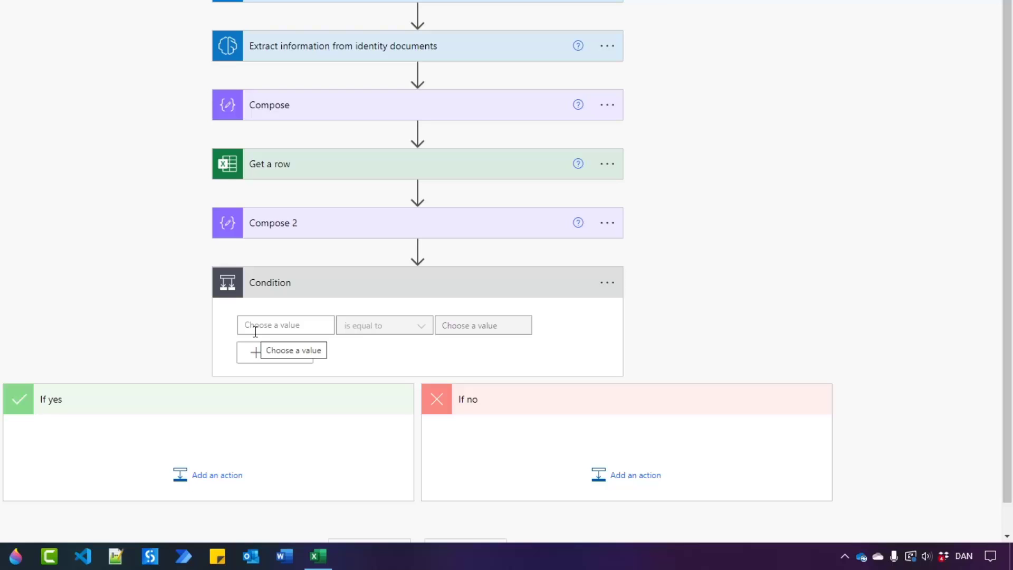
# Step: Set the condition's first value to First Name from the Get a row output
pyautogui.click(307, 327)
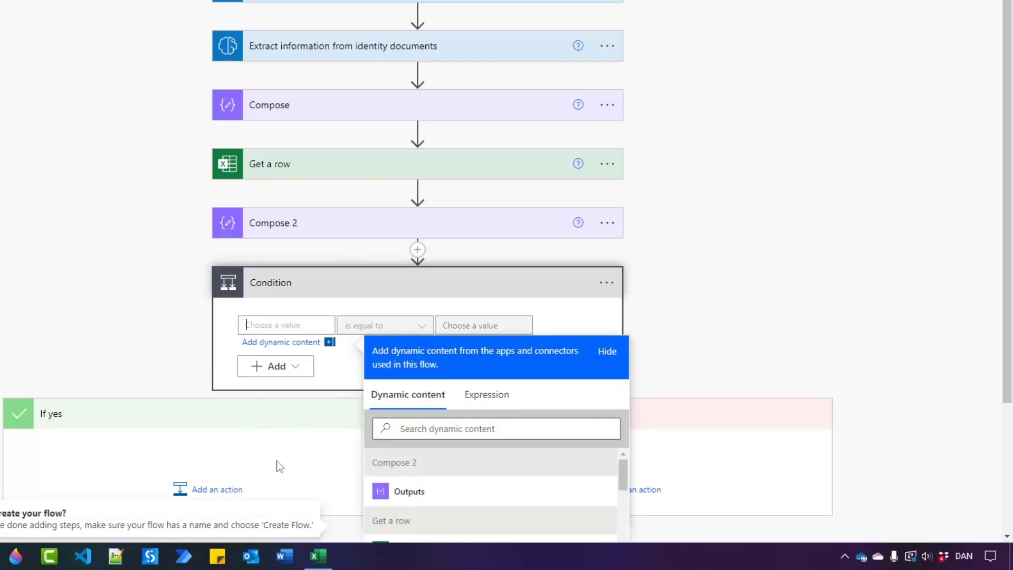
pyautogui.scroll(-5, 463, 416)
pyautogui.scroll(2, 461, 416)
pyautogui.scroll(-1, 454, 449)
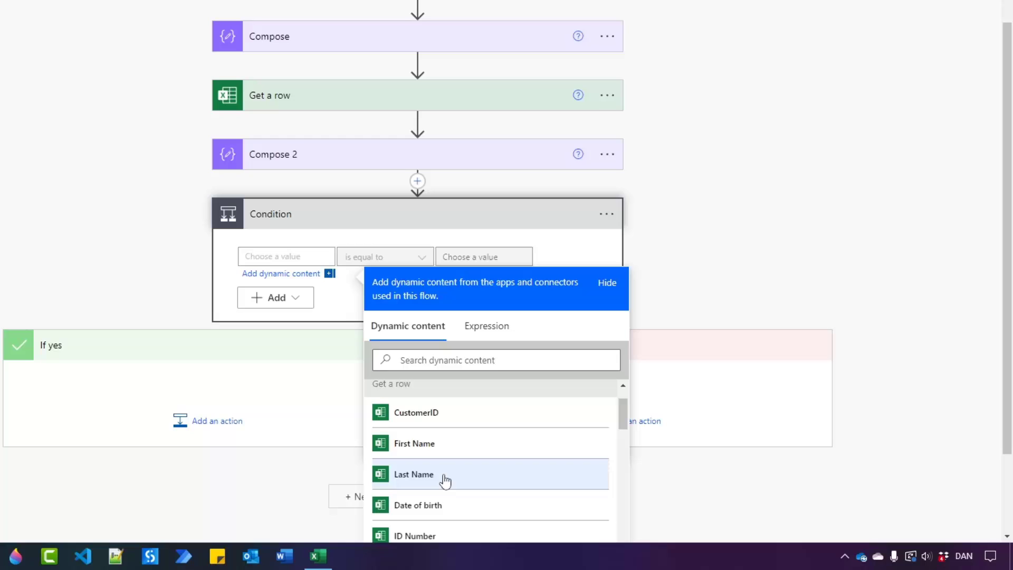
pyautogui.click(448, 454)
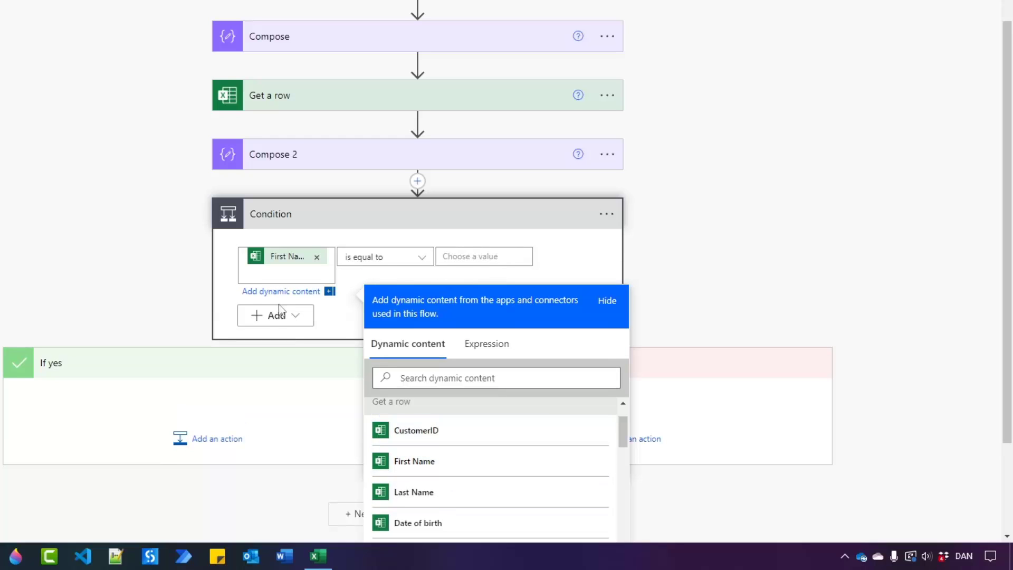
# Step: Add a second And row to the condition, with Last Name from Get a row as its first value
pyautogui.click(276, 319)
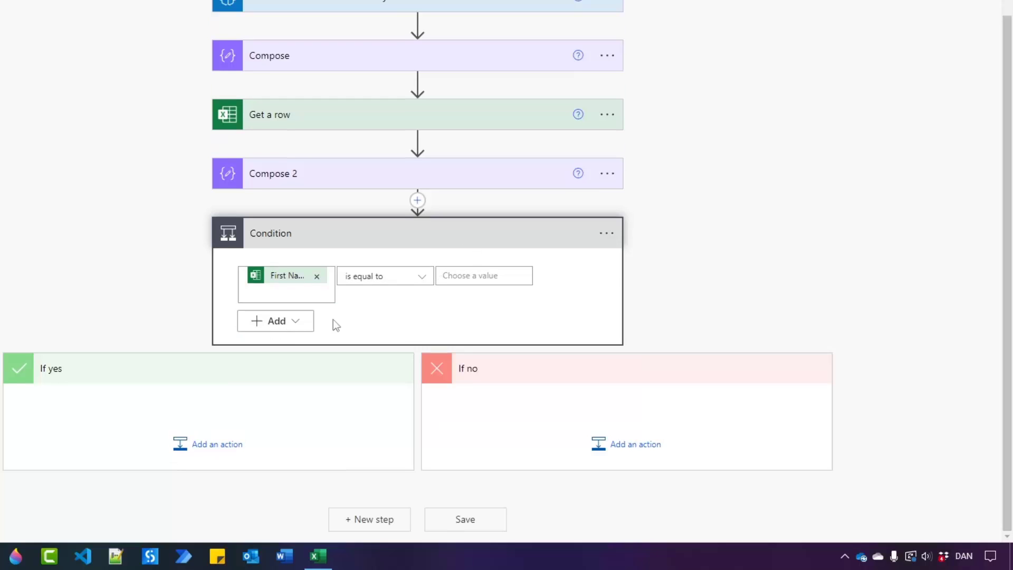
pyautogui.click(296, 323)
pyautogui.click(296, 343)
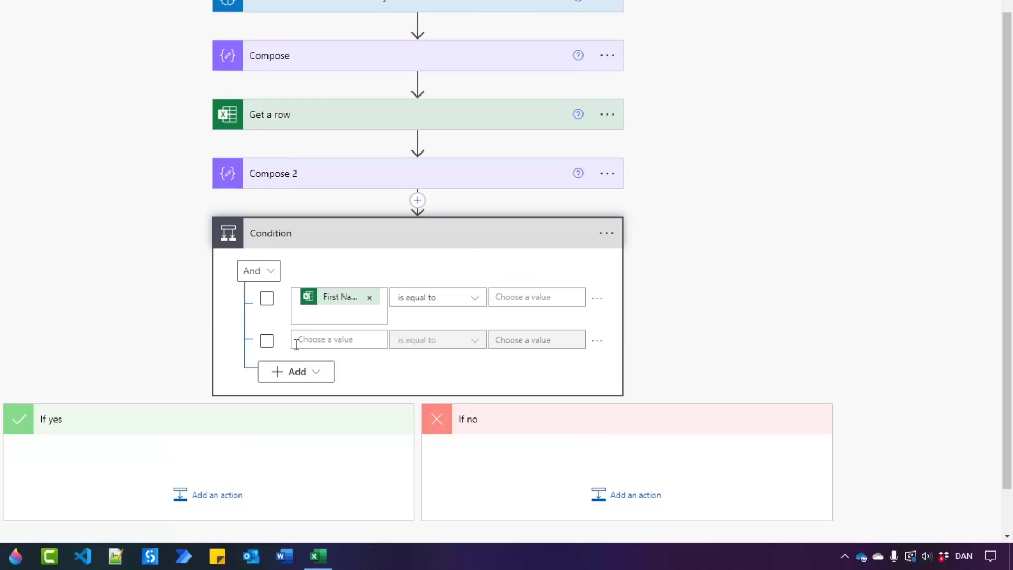
pyautogui.click(320, 343)
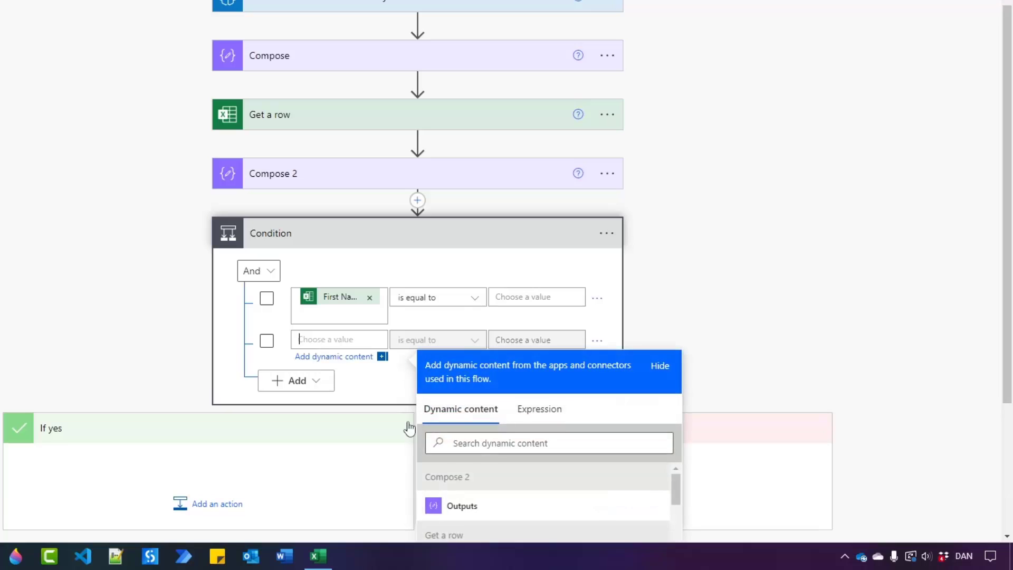
pyautogui.scroll(-3, 446, 430)
pyautogui.click(477, 441)
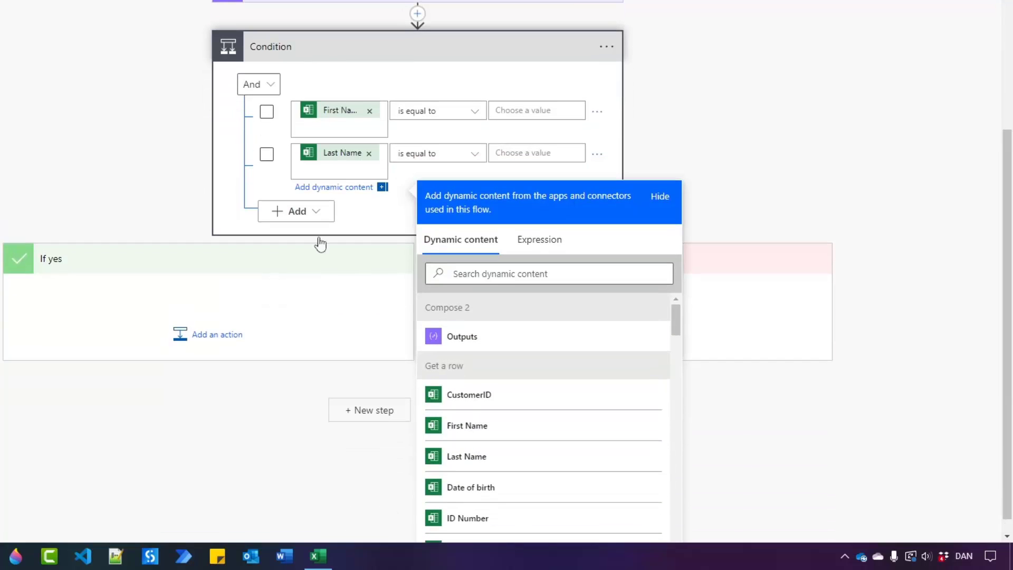
# Step: Add a third row to the condition and copy the full addDays expression from Compose 2's input
pyautogui.click(293, 211)
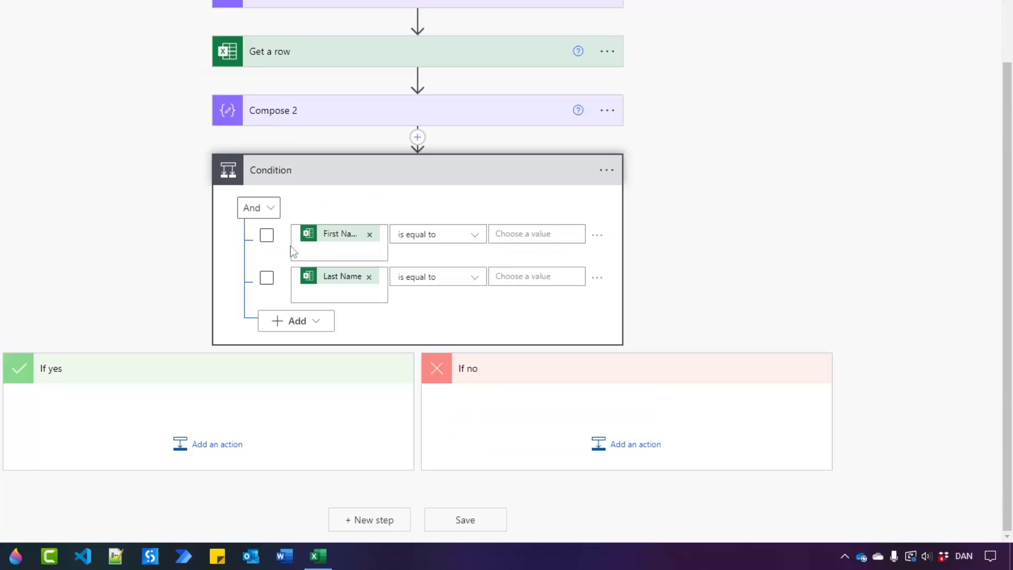
pyautogui.click(300, 321)
pyautogui.click(304, 342)
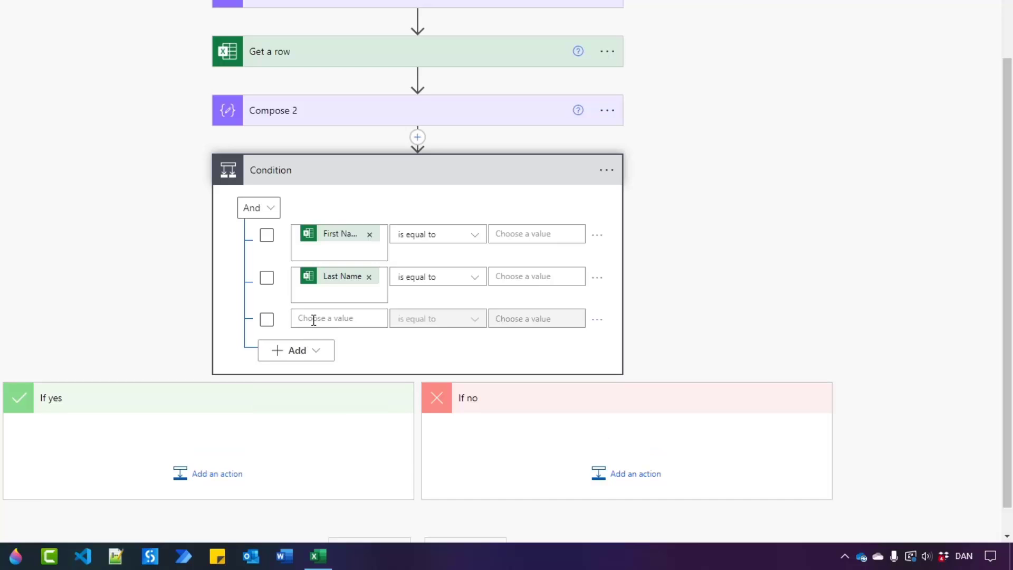
pyautogui.click(289, 117)
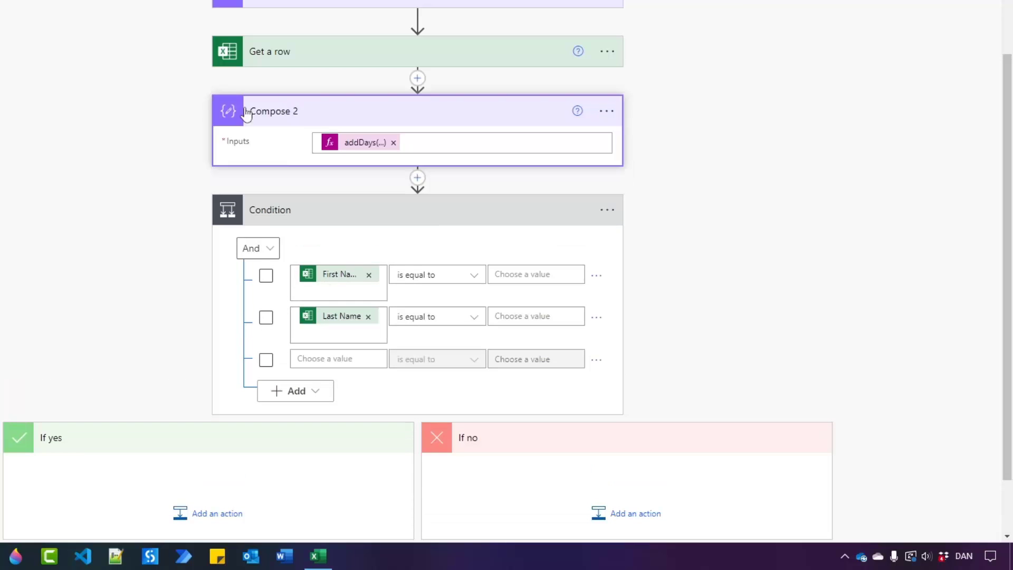
pyautogui.click(360, 148)
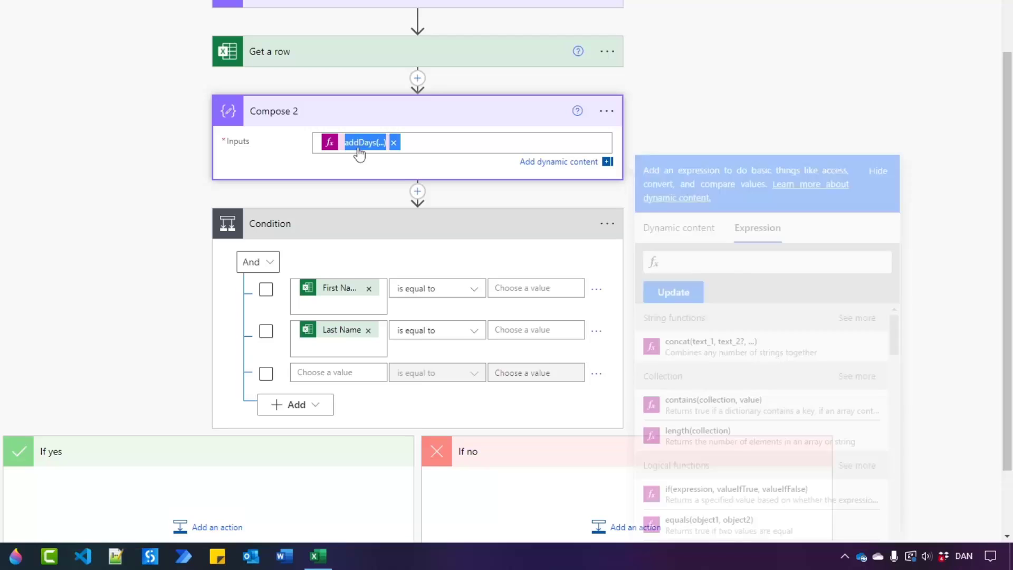
pyautogui.tripleClick(724, 262)
pyautogui.hotkey('ctrl', 'c')
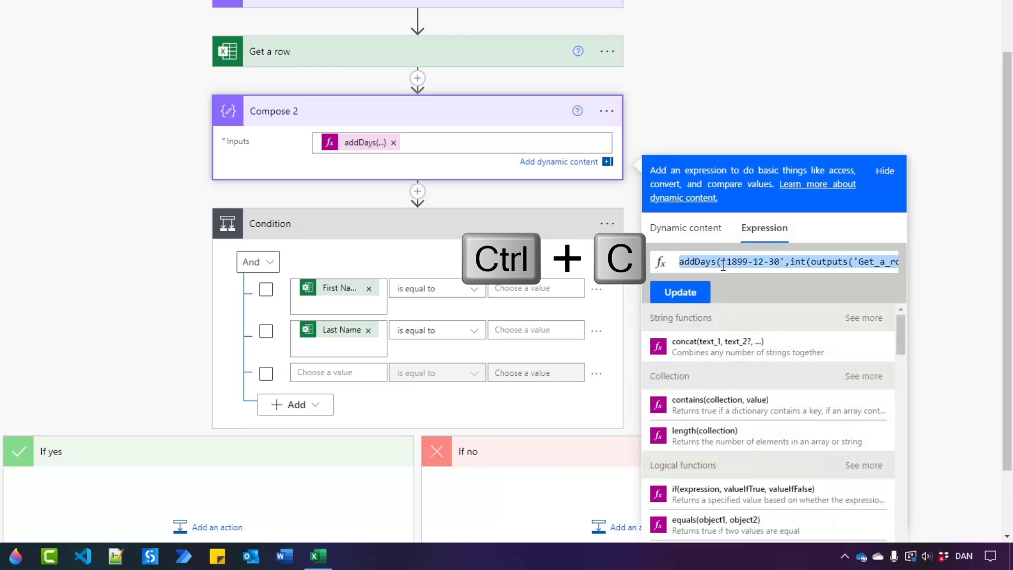
# Step: Insert the copied addDays expression as the first value of the condition's third row
pyautogui.click(347, 376)
pyautogui.scroll(-3, 346, 378)
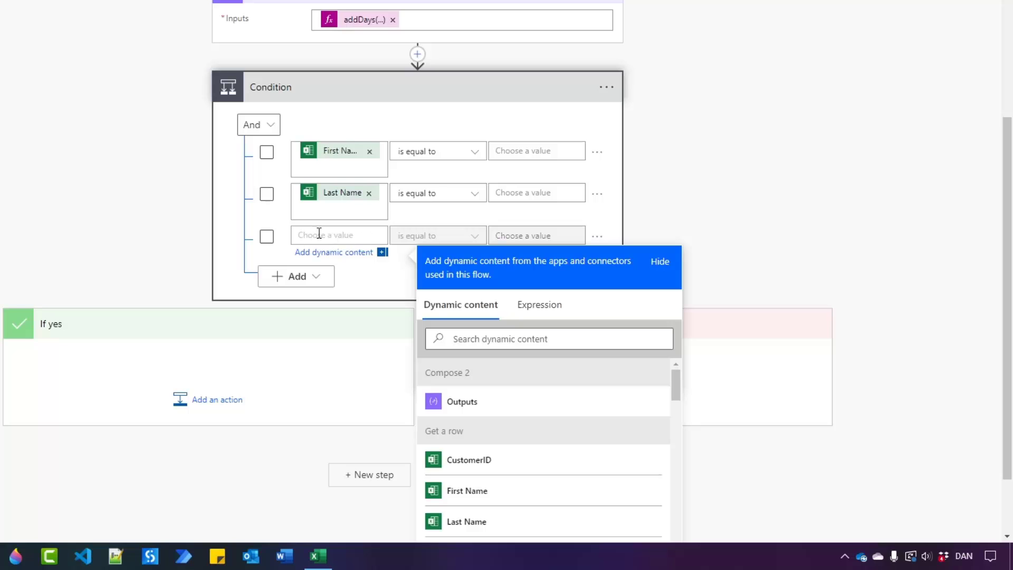
pyautogui.click(537, 305)
pyautogui.hotkey('ctrl', 'v')
pyautogui.click(462, 382)
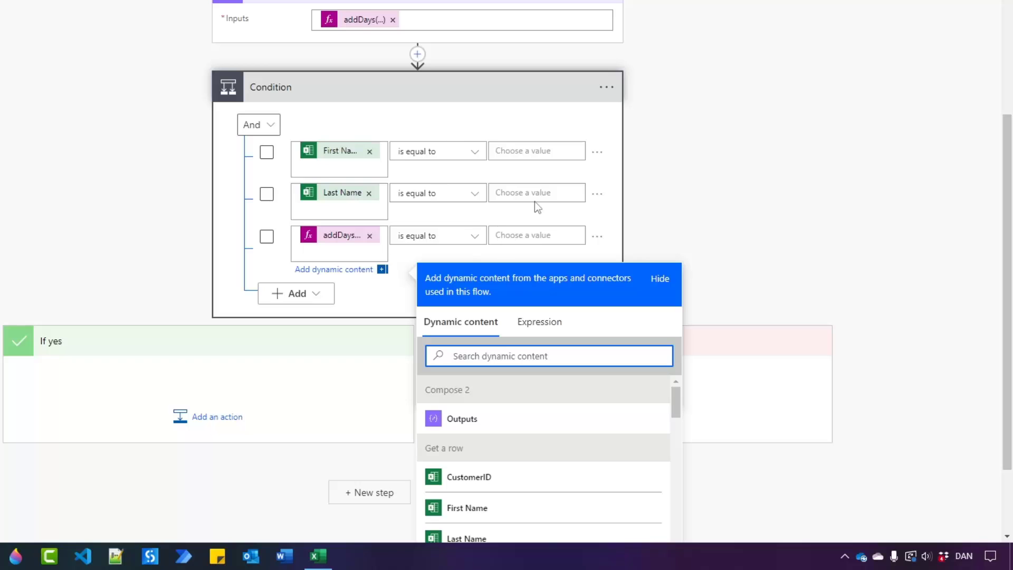
# Step: Set the condition's first two comparison values to First name and Last name from Extract information from identity documents
pyautogui.click(536, 154)
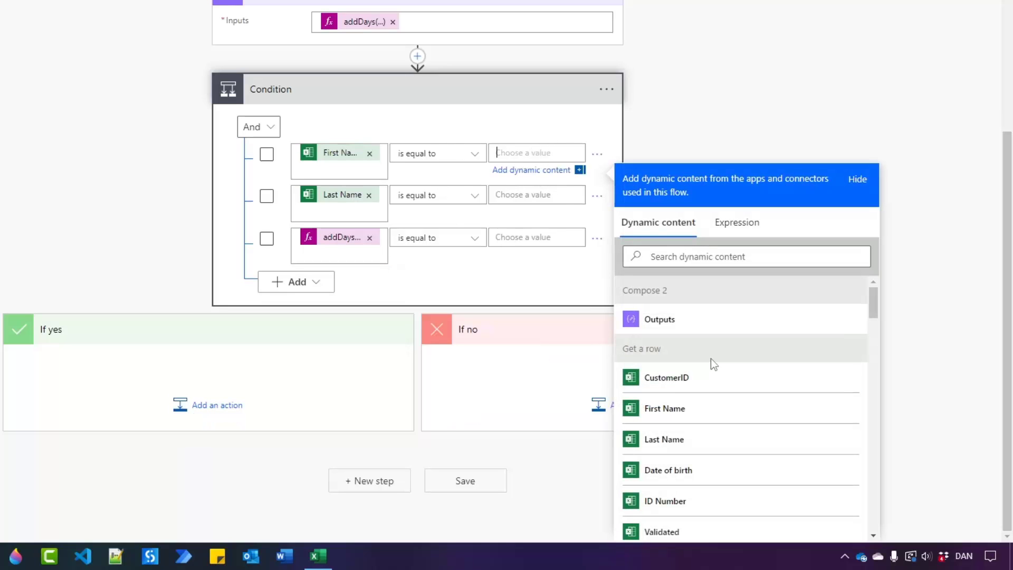
pyautogui.scroll(-4, 710, 359)
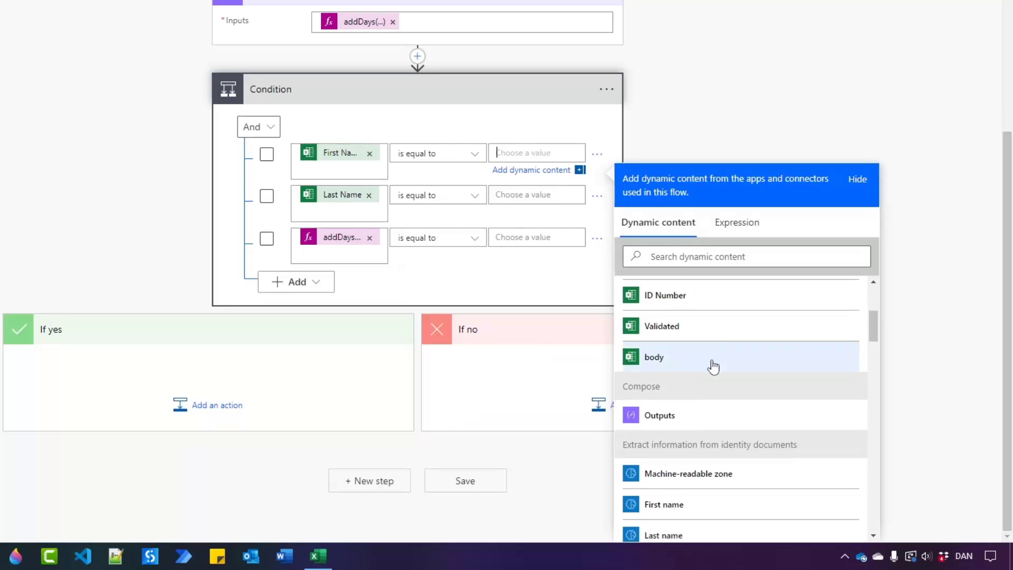
pyautogui.click(666, 504)
pyautogui.click(515, 196)
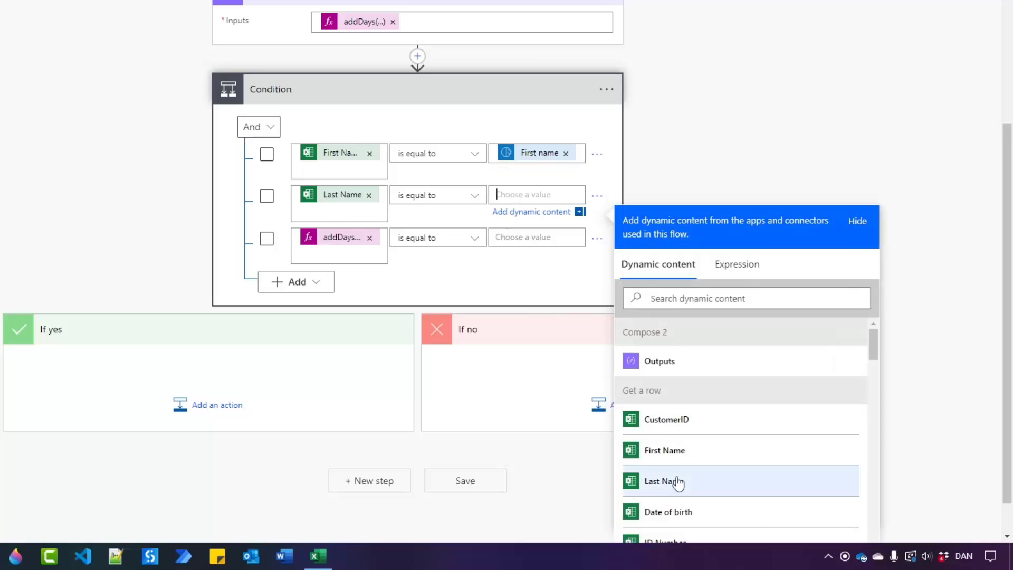
pyautogui.scroll(-5, 686, 478)
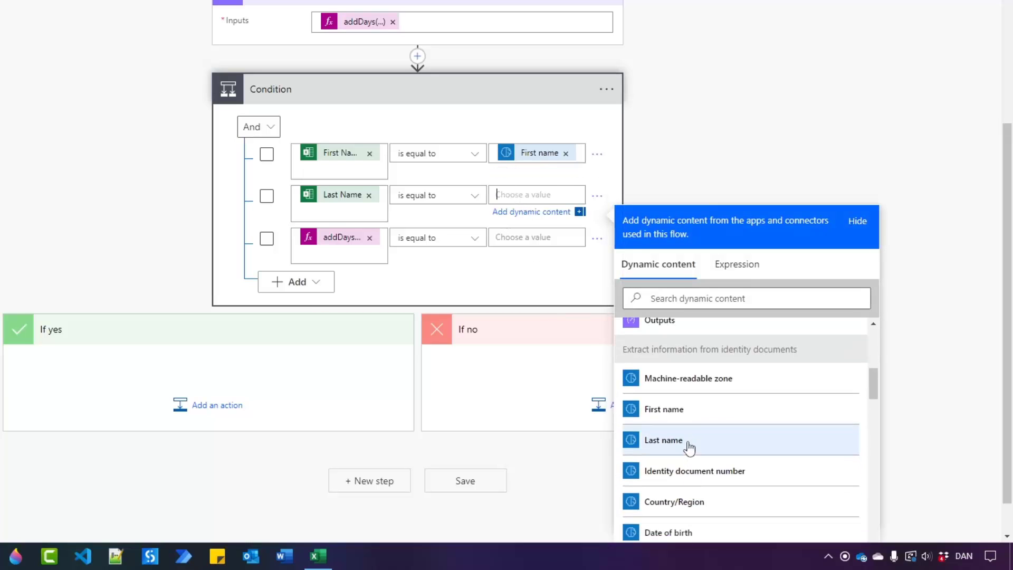
pyautogui.click(689, 448)
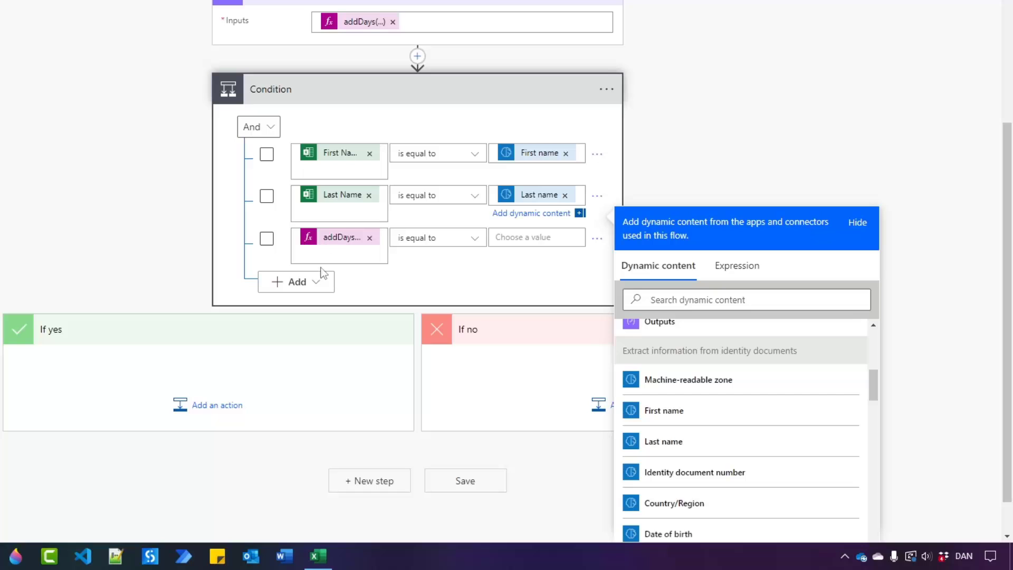
# Step: Set the comparison value of the condition's third row to Date of birth from the identity document extraction
pyautogui.click(546, 237)
pyautogui.scroll(-3, 791, 453)
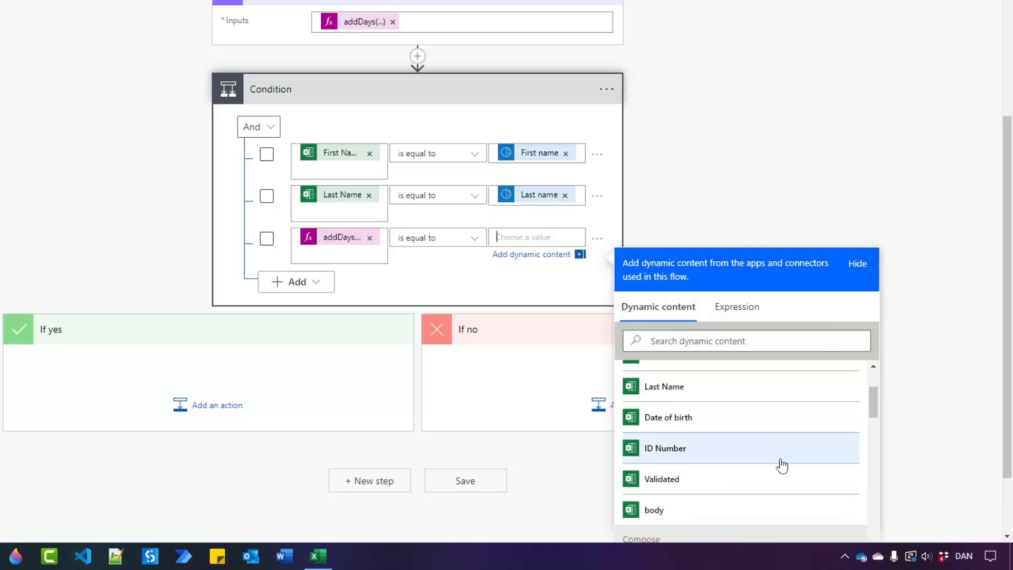
pyautogui.scroll(2, 778, 465)
pyautogui.scroll(-6, 778, 464)
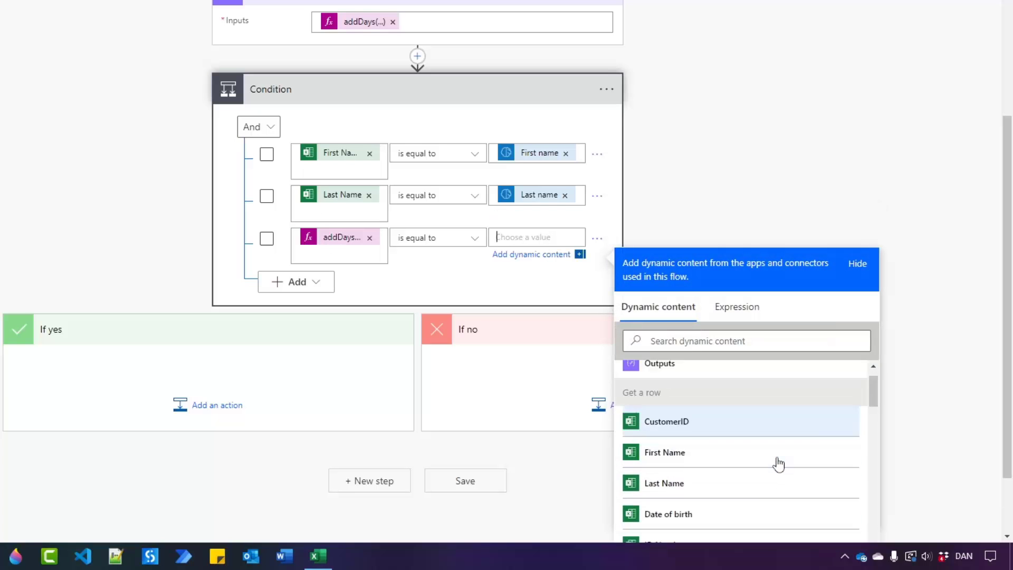
pyautogui.scroll(-3, 779, 465)
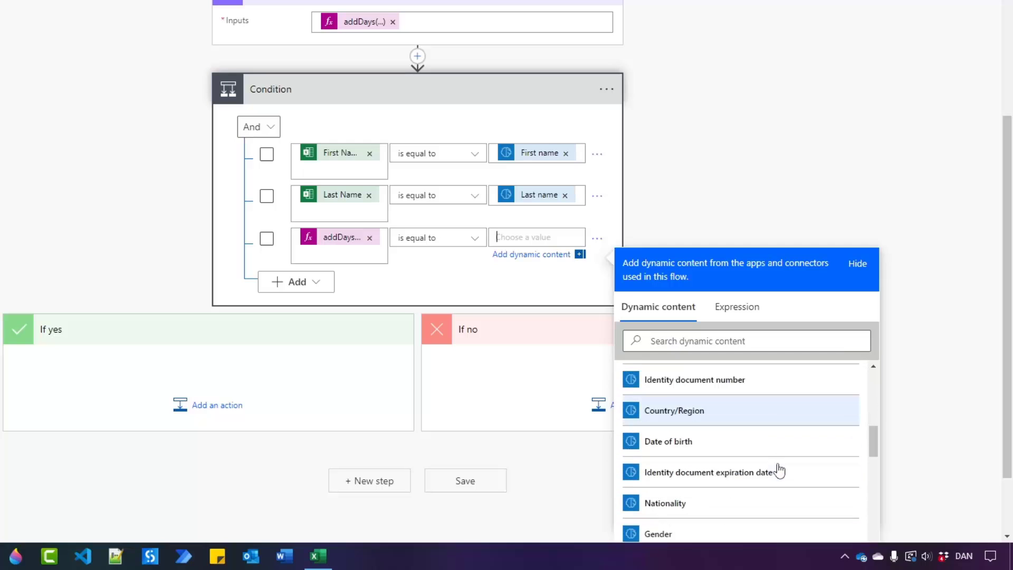
pyautogui.click(722, 438)
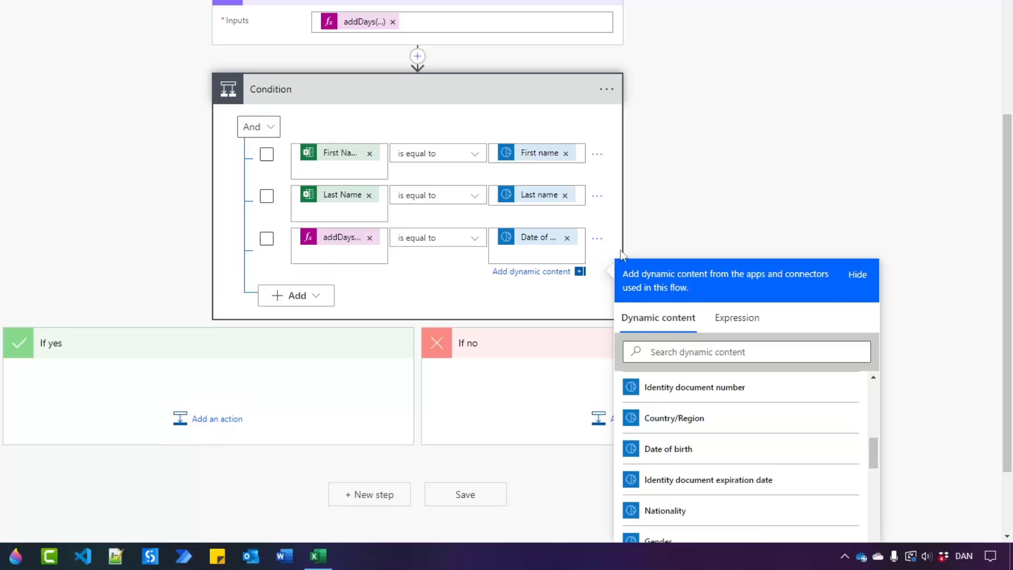
# Step: Clear the first value of the condition's first row and reinsert First Name from Get a row
pyautogui.click(330, 173)
pyautogui.press('BackSpace')
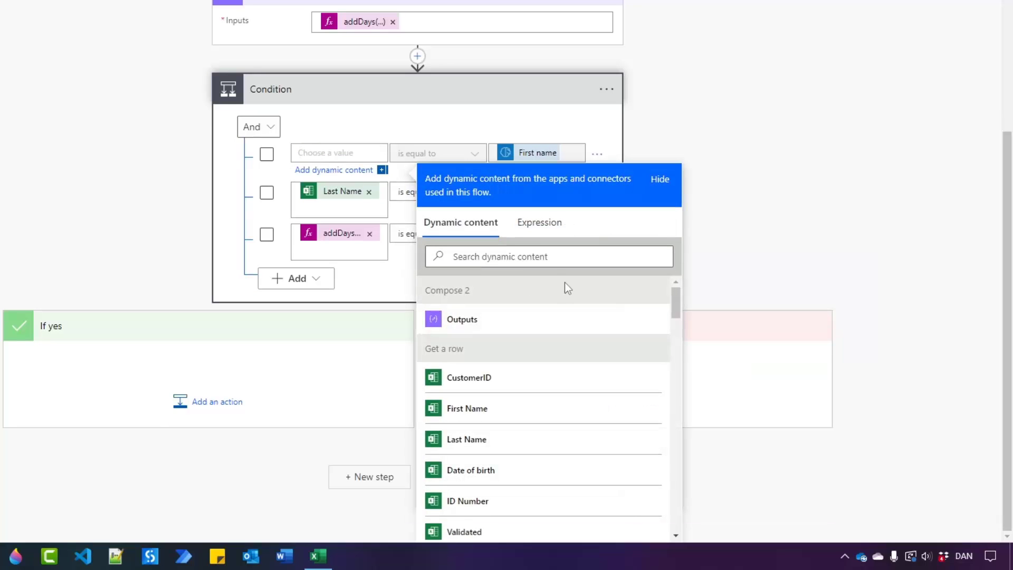
pyautogui.click(482, 409)
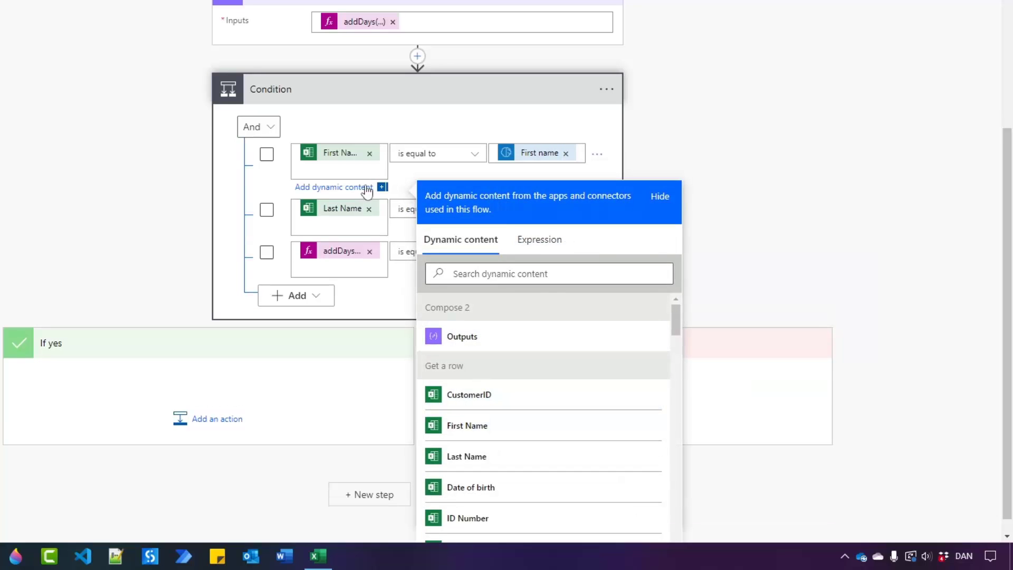
pyautogui.click(751, 176)
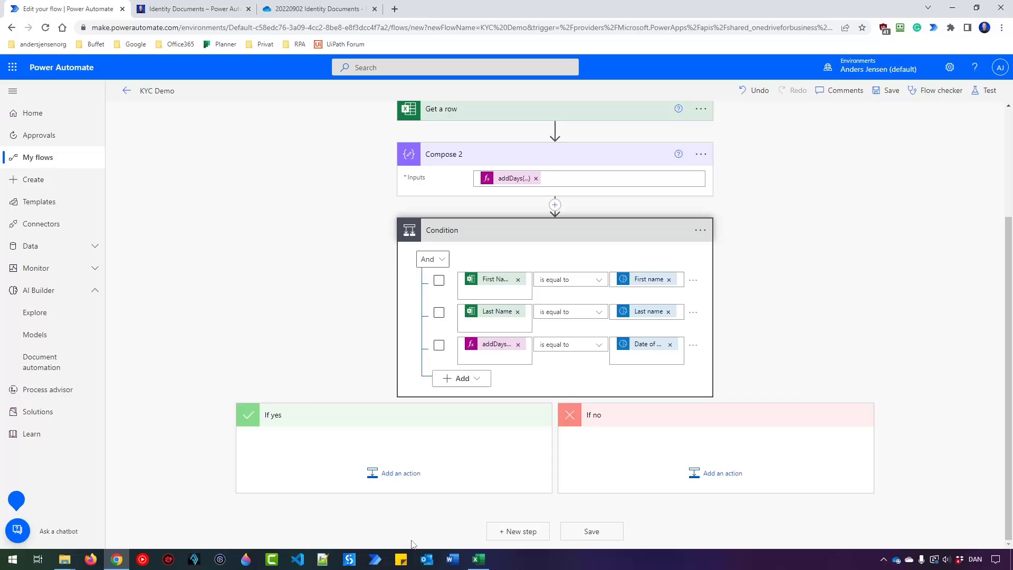
# Step: Add an Excel Online (Business) Update a row action to the If yes branch
pyautogui.click(479, 558)
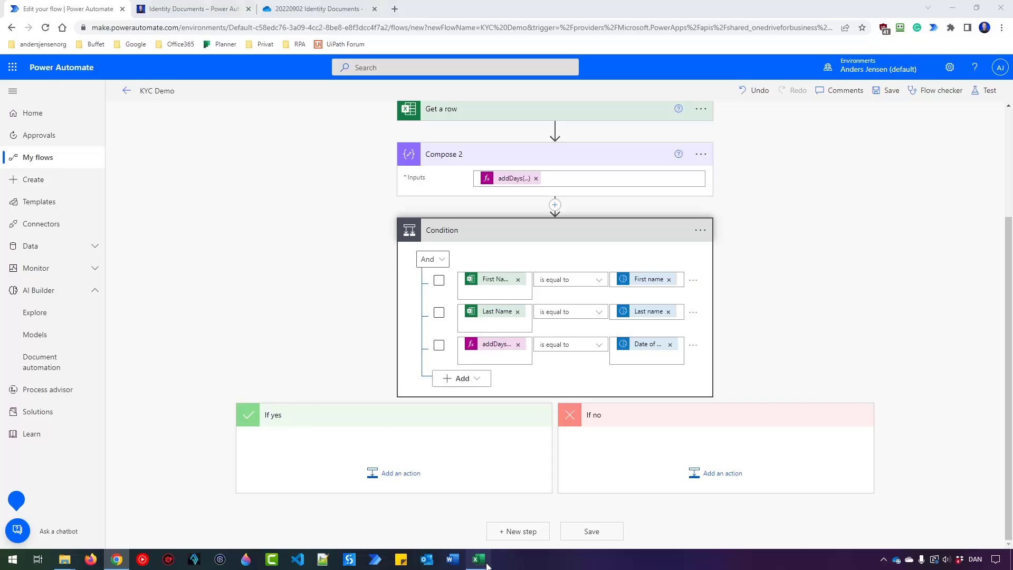
pyautogui.click(344, 193)
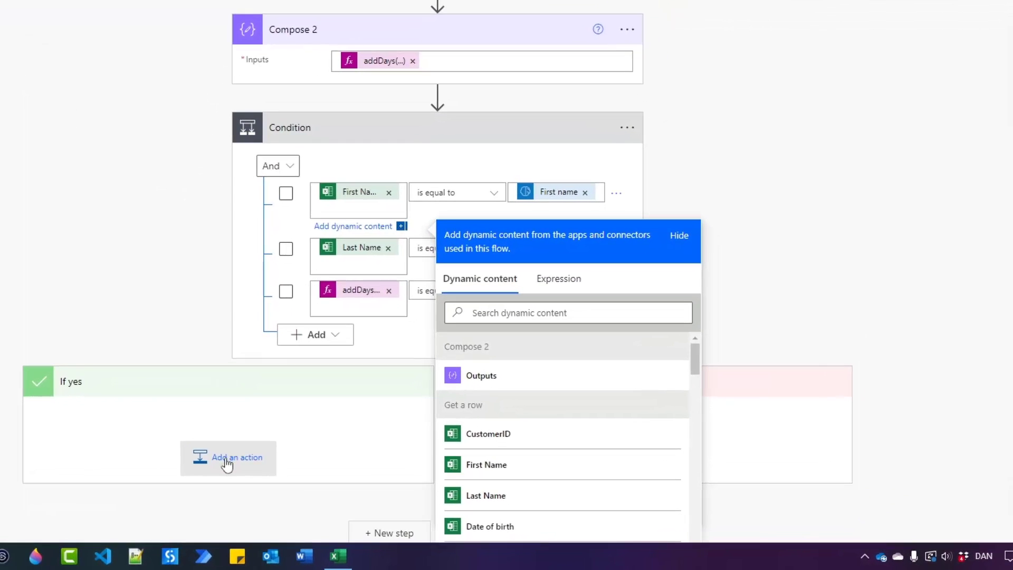
pyautogui.click(226, 467)
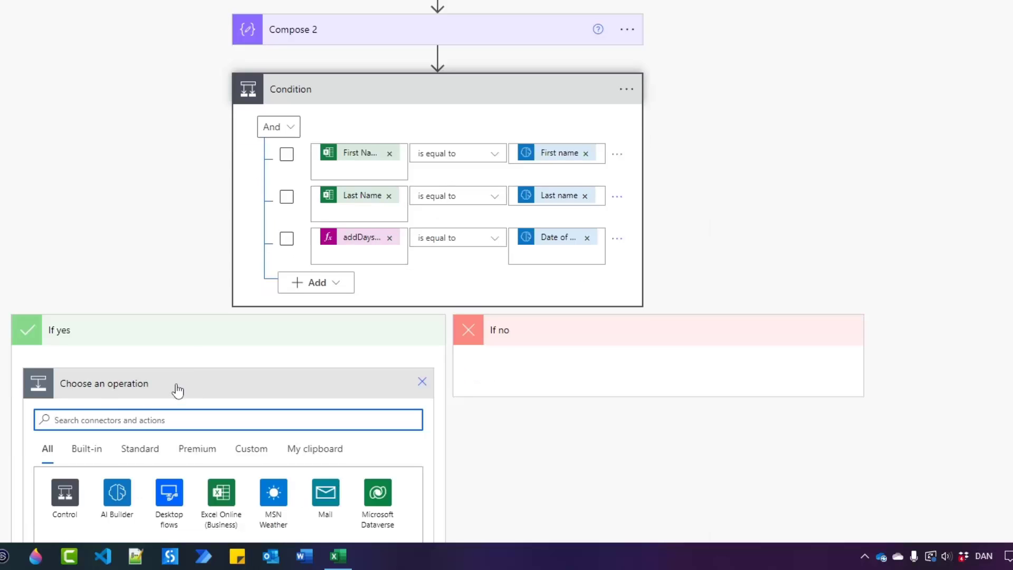
pyautogui.scroll(-3, 177, 343)
pyautogui.write('update')
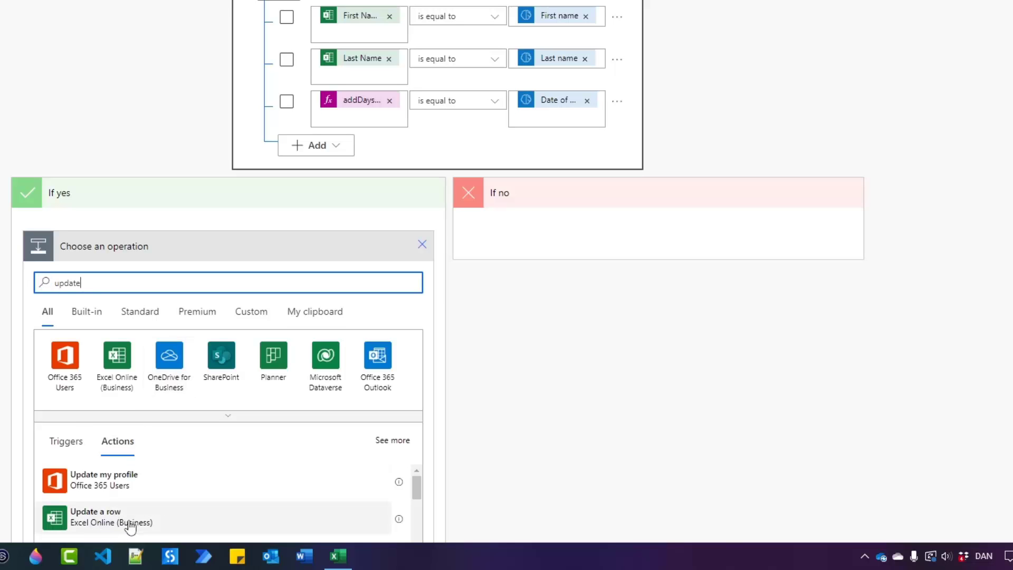
pyautogui.click(131, 525)
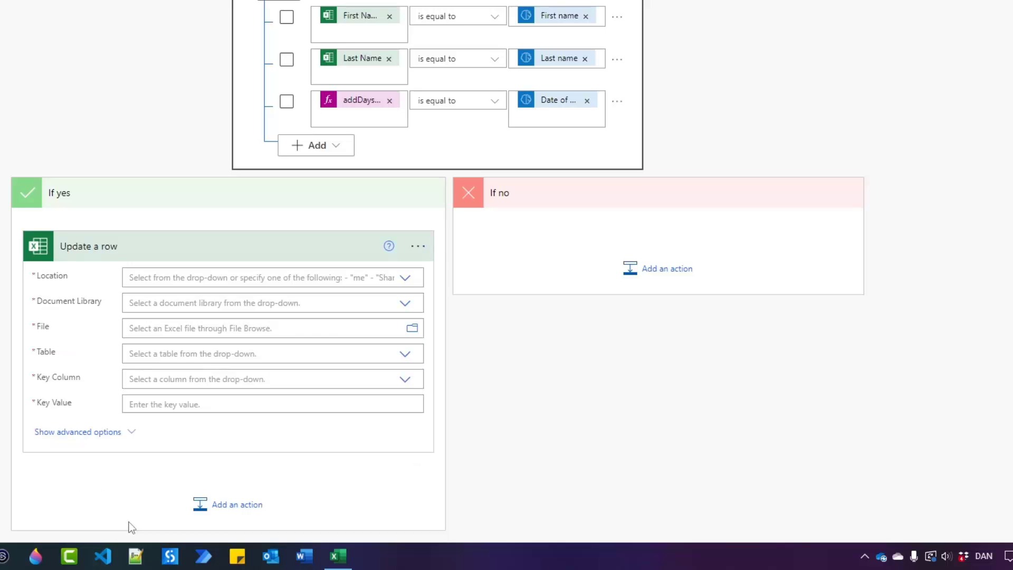
# Step: Set the Update a row location to OneDrive for Business and its document library to OneDrive
pyautogui.click(405, 278)
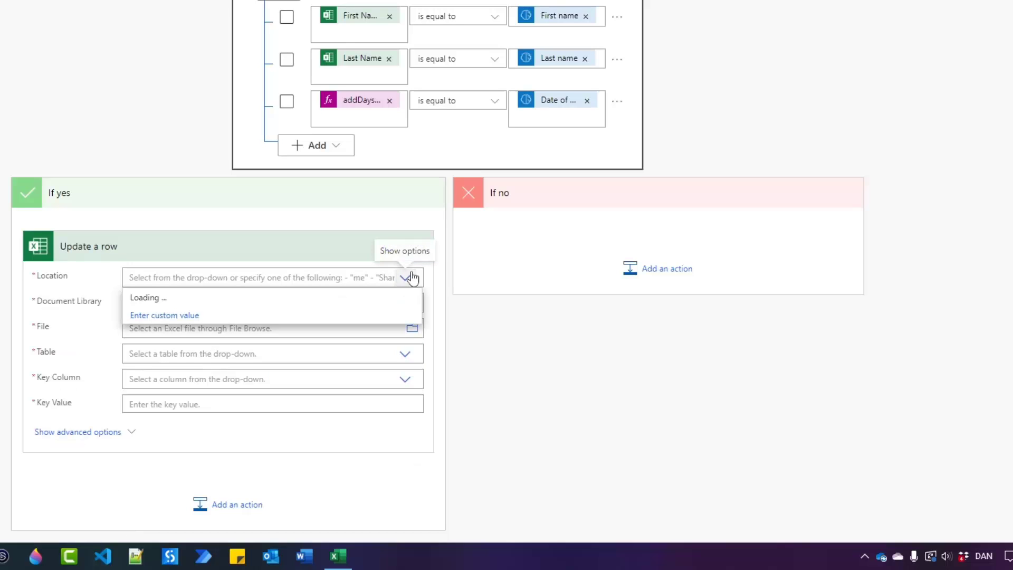
pyautogui.click(158, 297)
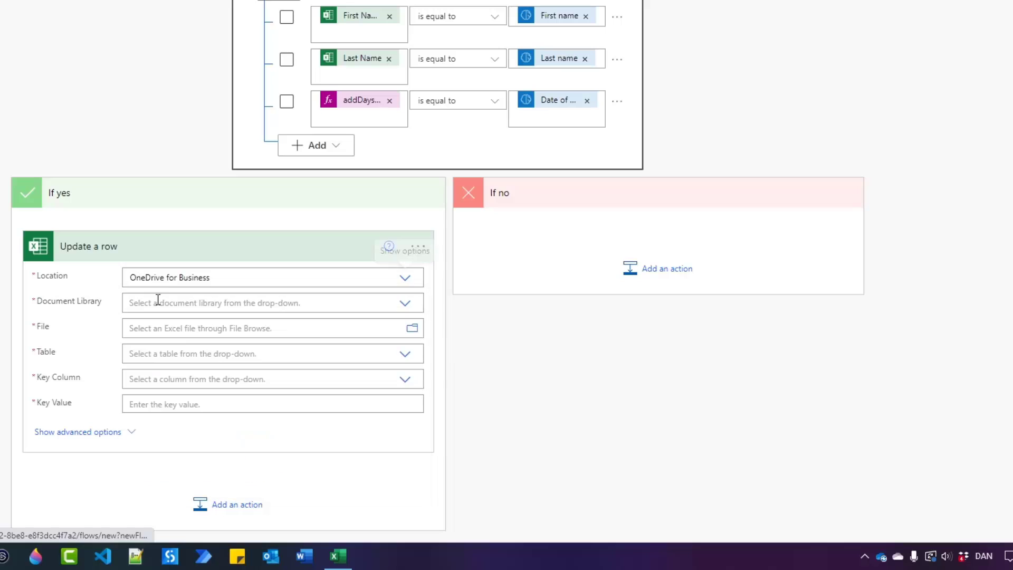
pyautogui.click(403, 303)
pyautogui.click(274, 323)
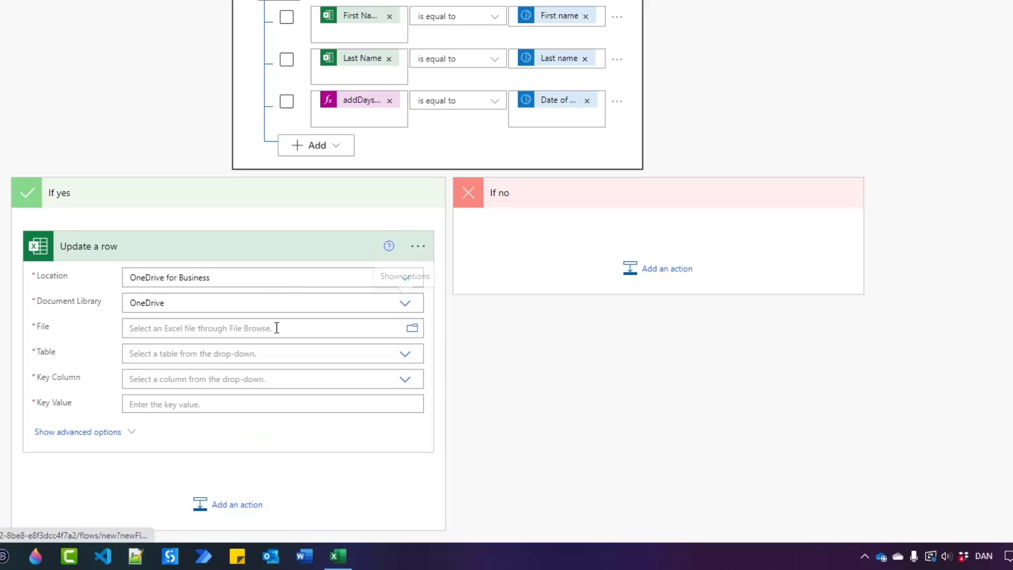
# Step: Choose Customers.xlsx from the KYC Demo folder as the file for Update a row
pyautogui.scroll(6, 361, 302)
pyautogui.scroll(-6, 248, 387)
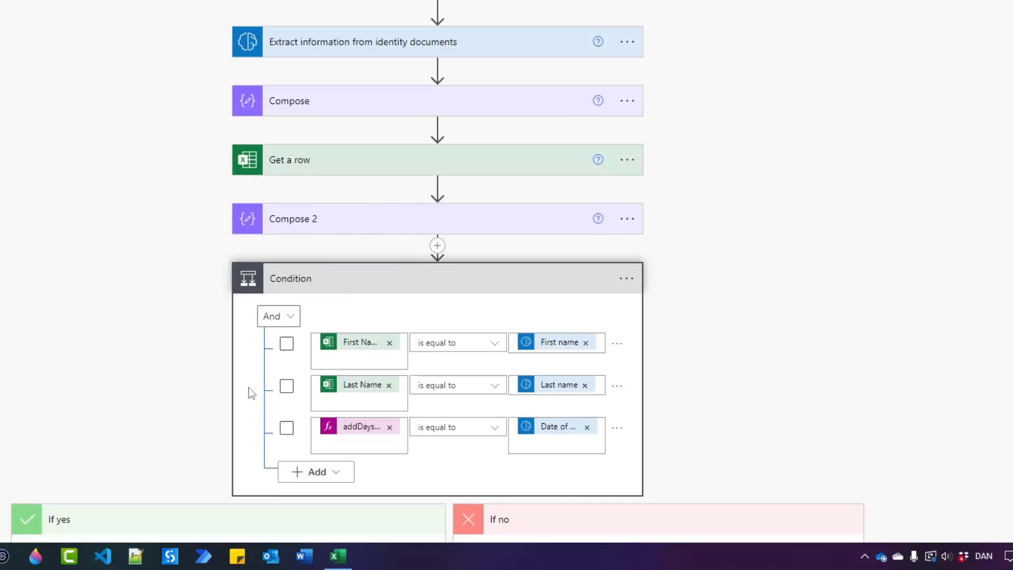
pyautogui.click(413, 319)
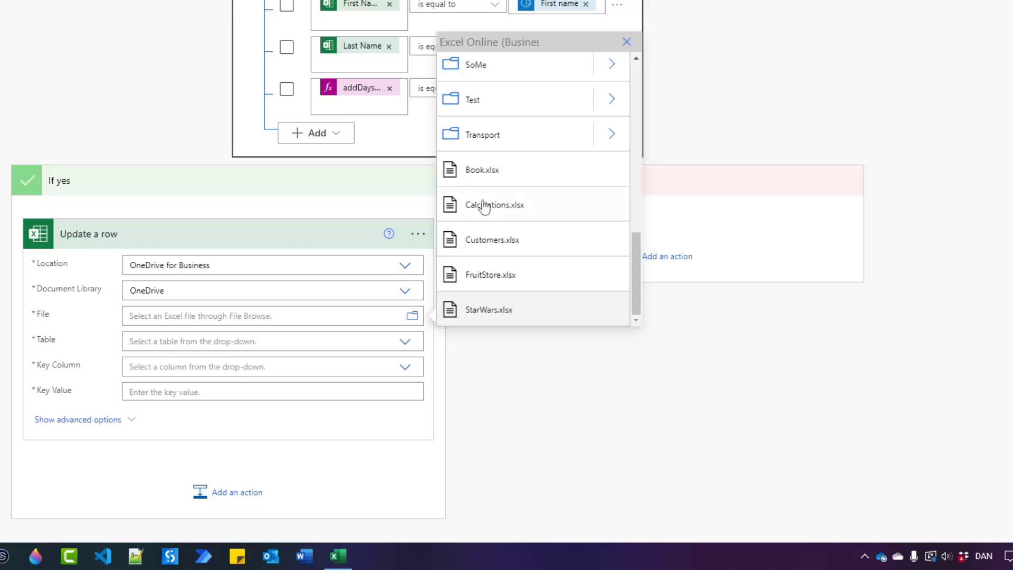
pyautogui.scroll(5, 490, 211)
pyautogui.scroll(2, 523, 190)
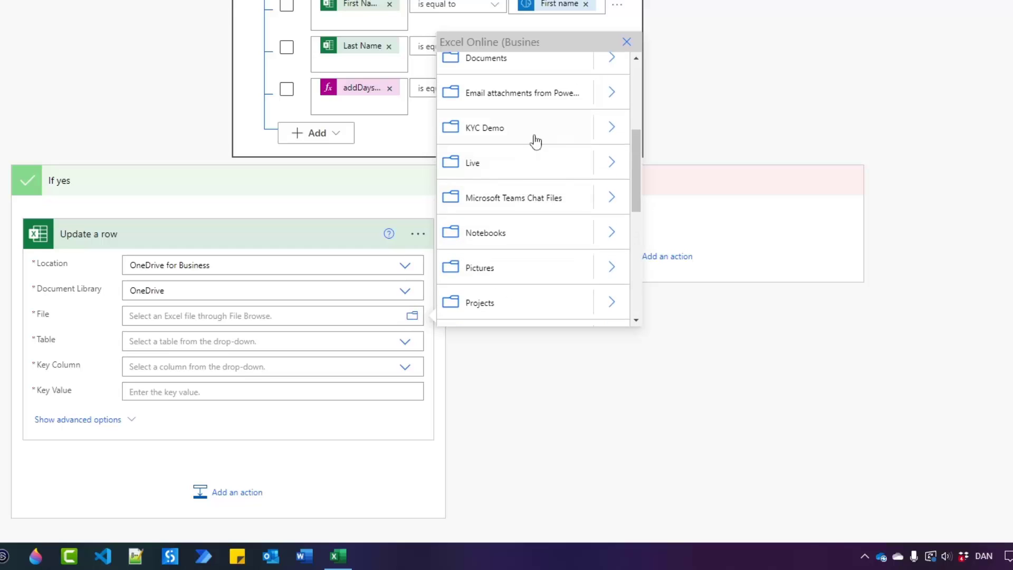
pyautogui.click(623, 136)
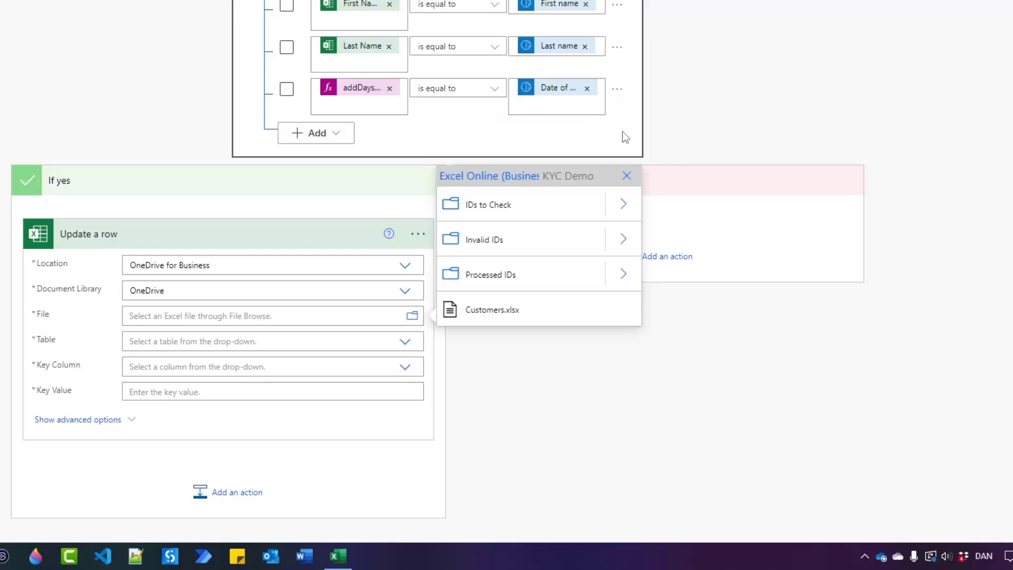
pyautogui.click(495, 307)
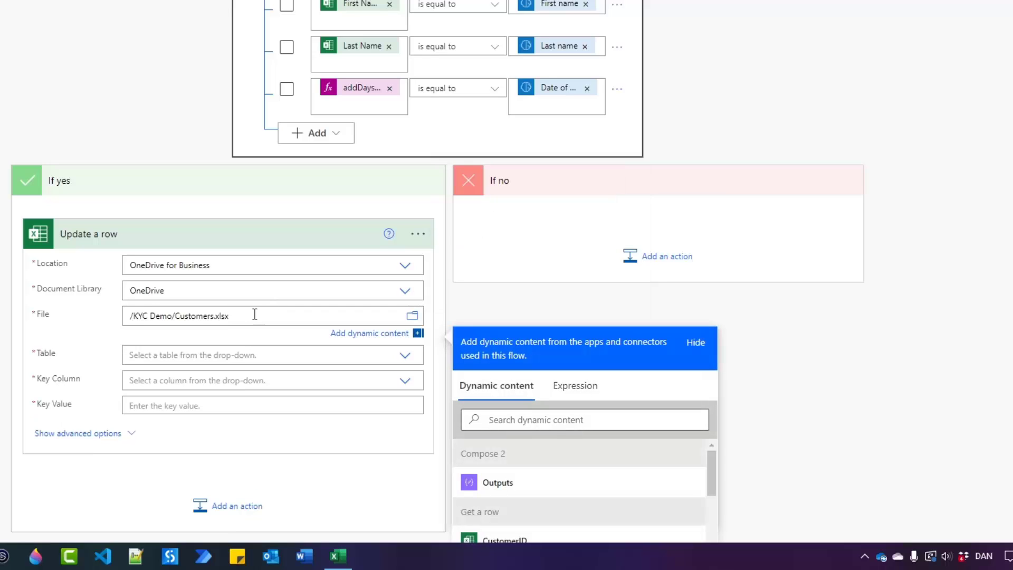
# Step: Set the Update a row table to Customers and its key column to CustomerID
pyautogui.click(395, 359)
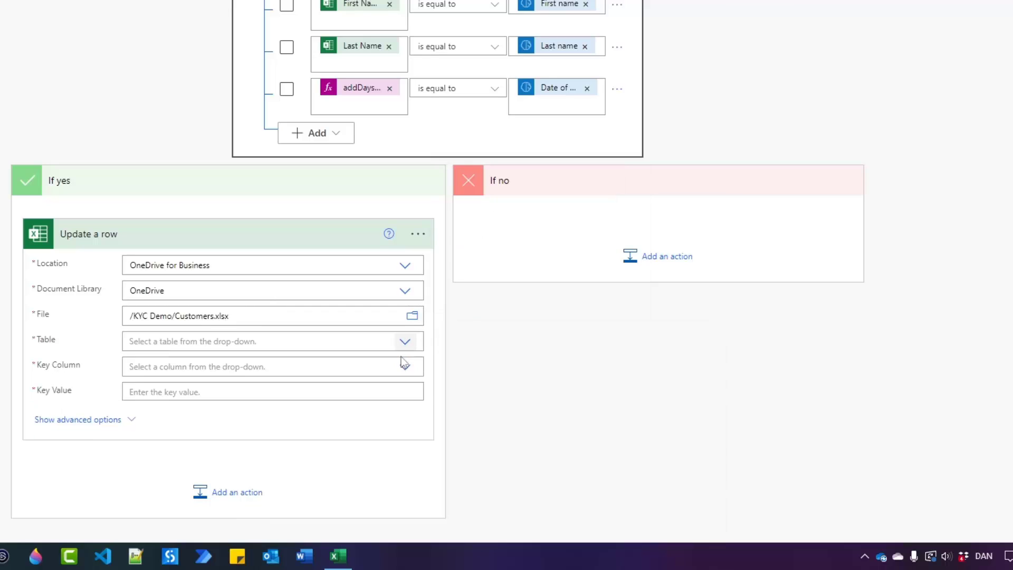
pyautogui.click(192, 362)
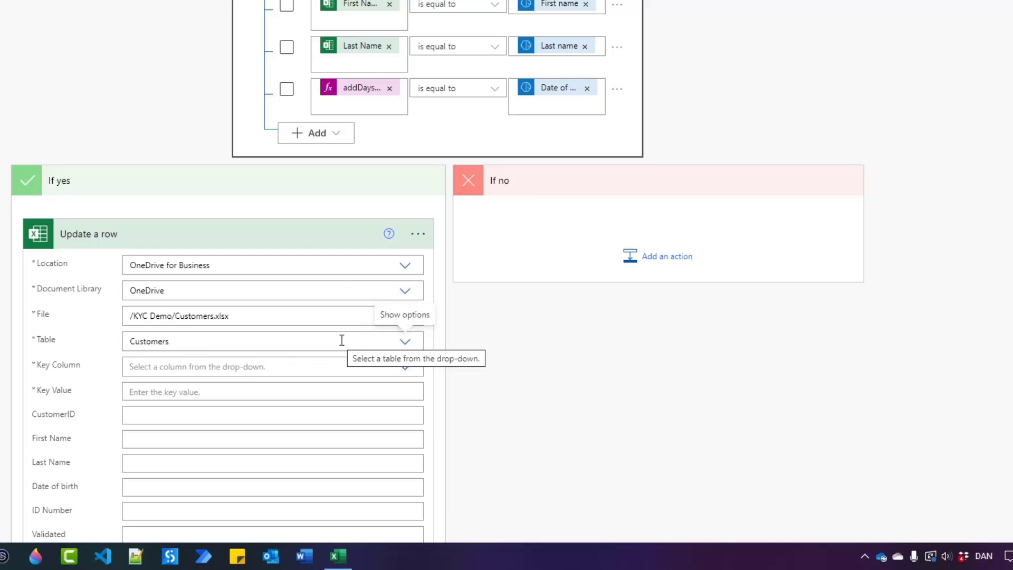
pyautogui.click(412, 370)
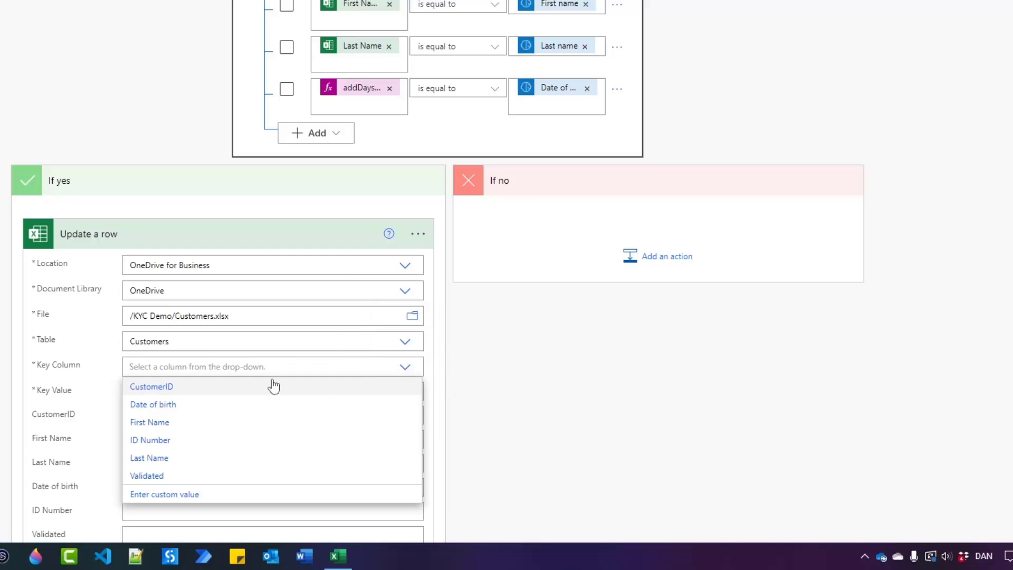
pyautogui.click(208, 386)
# Step: Set the key value to CustomerID from Get a row and the Validated column to Yes
pyautogui.click(202, 391)
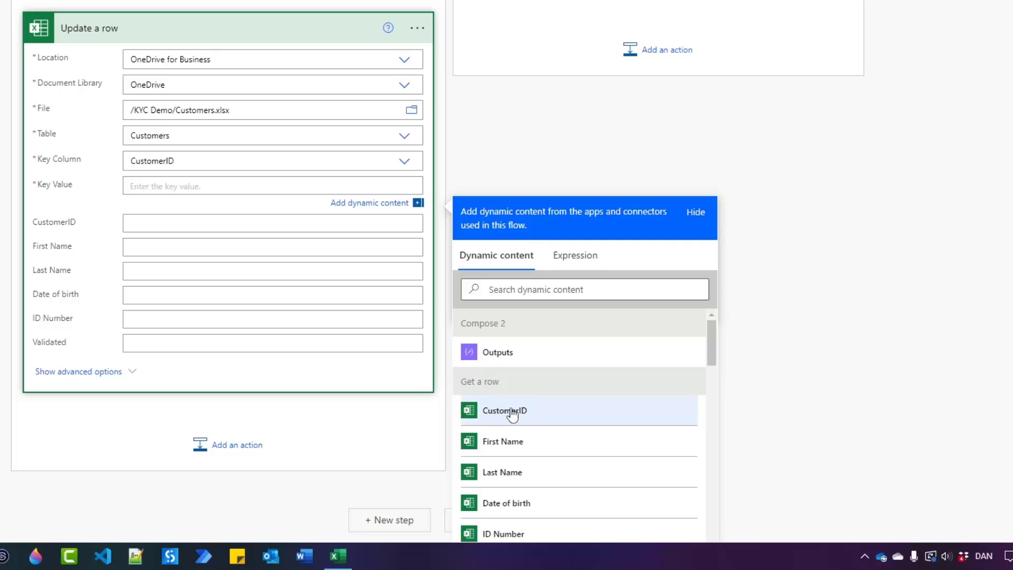
pyautogui.click(511, 412)
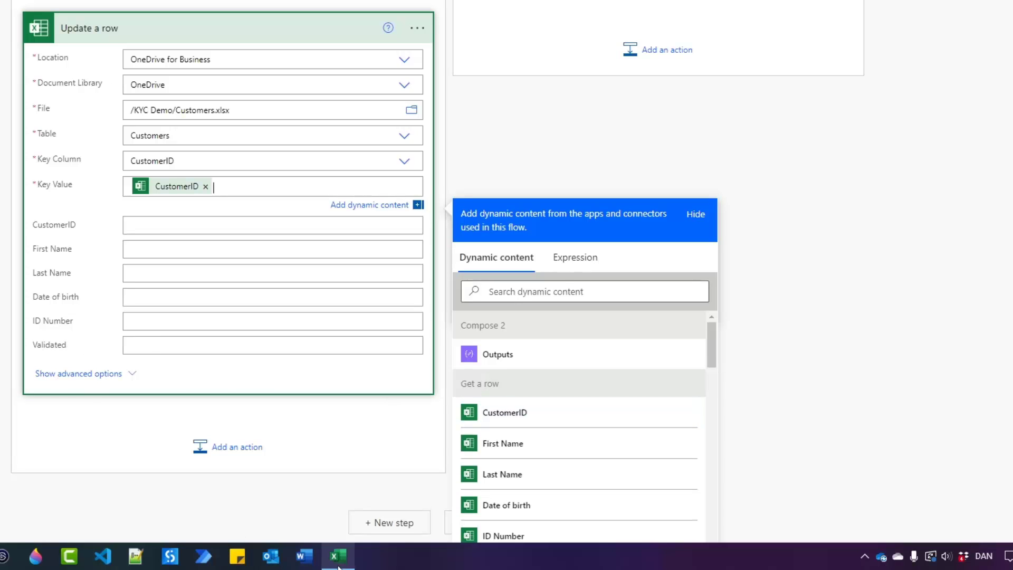
pyautogui.click(193, 345)
pyautogui.write('Yes')
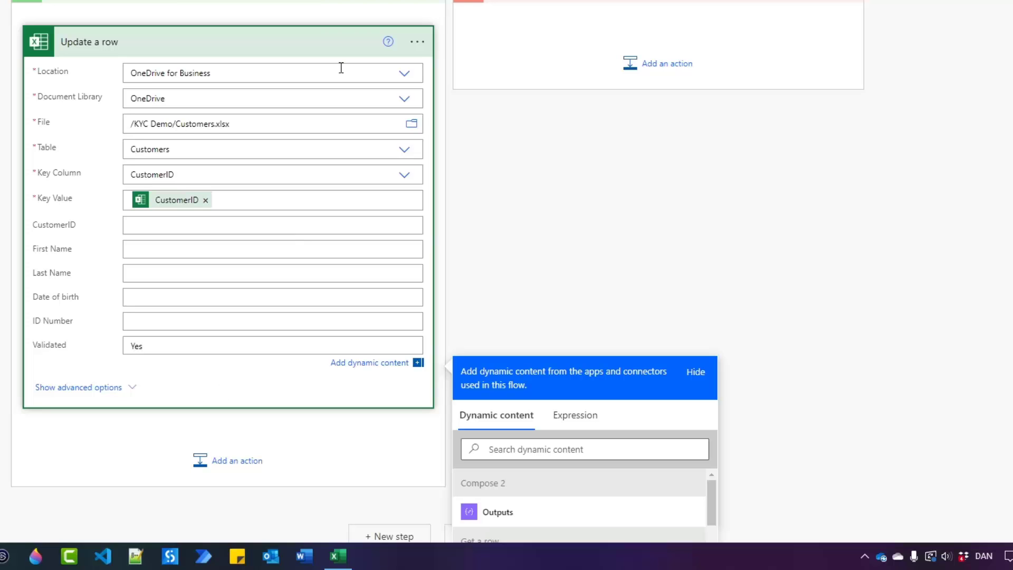
# Step: Rename the Update a row action as "Update a row - Validated"
pyautogui.click(416, 42)
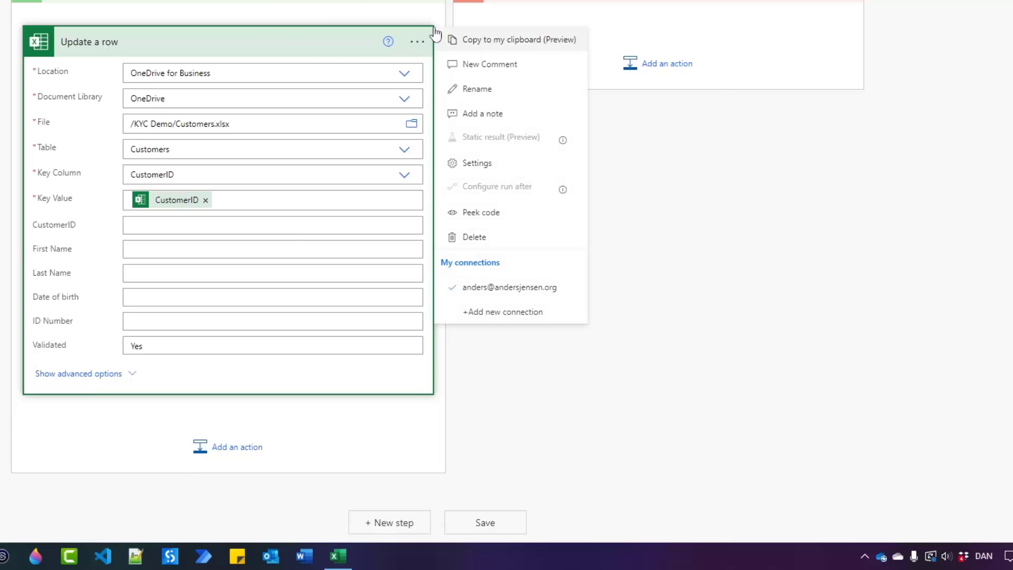
pyautogui.click(469, 88)
pyautogui.click(227, 44)
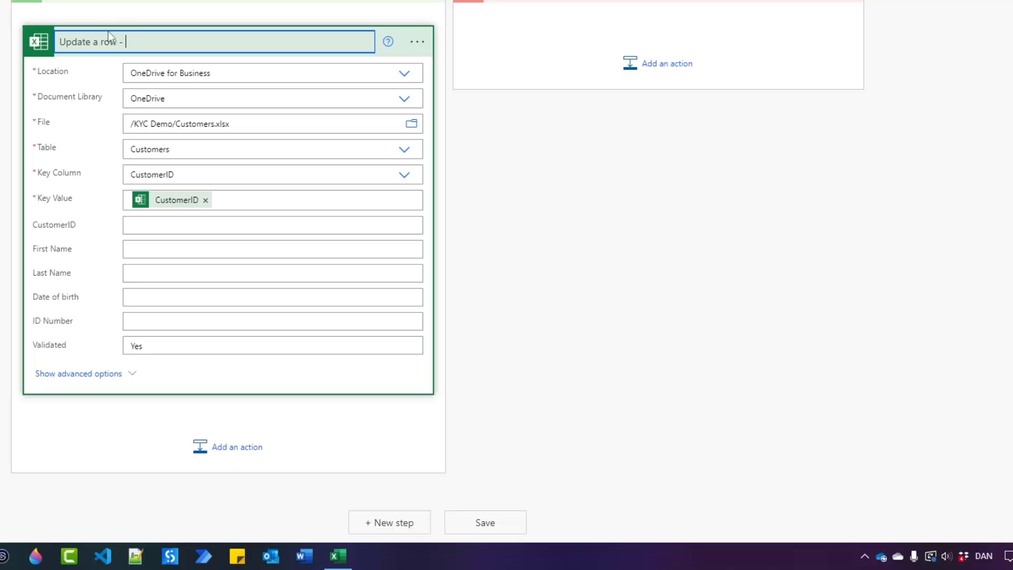
pyautogui.scroll(3, 123, 59)
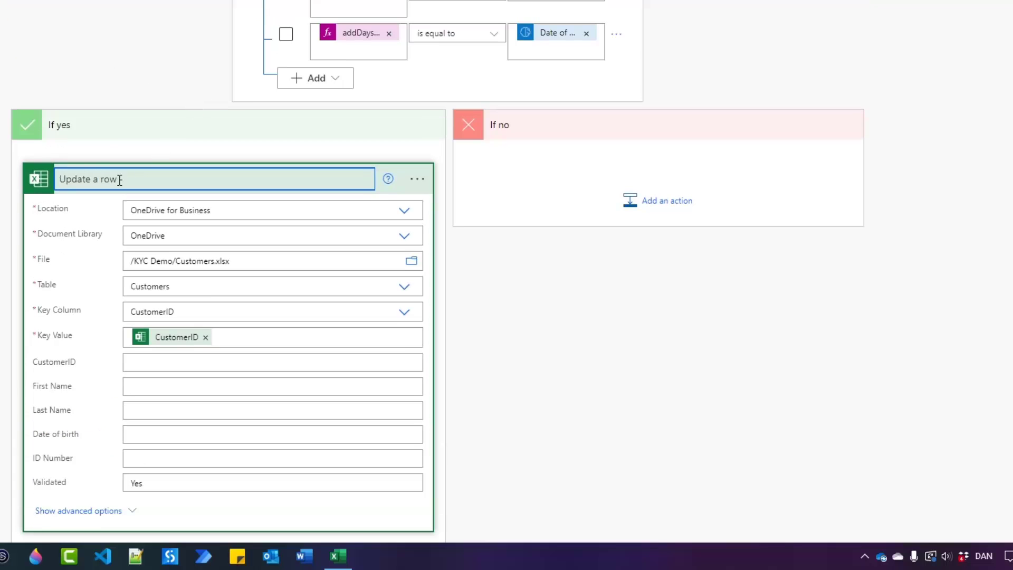
pyautogui.write('Validated')
pyautogui.click(504, 272)
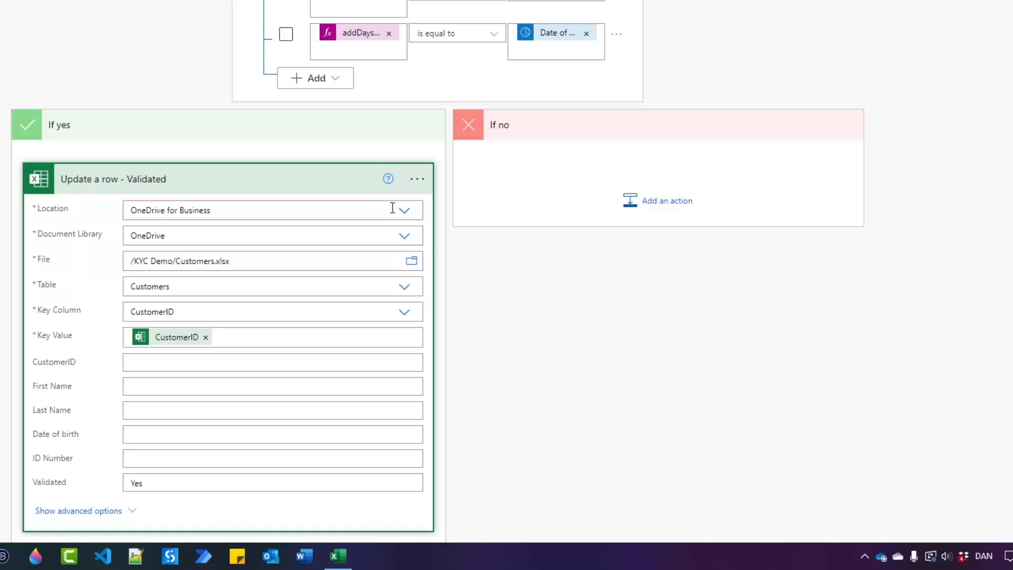
# Step: Copy the "Update a row - Validated" action and paste it into the If no branch
pyautogui.click(417, 179)
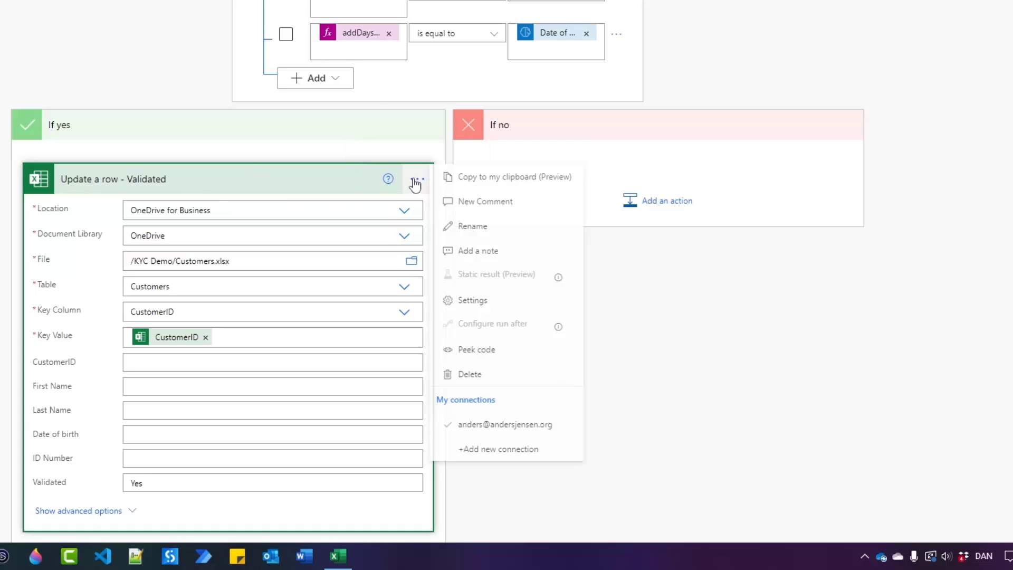
pyautogui.click(495, 181)
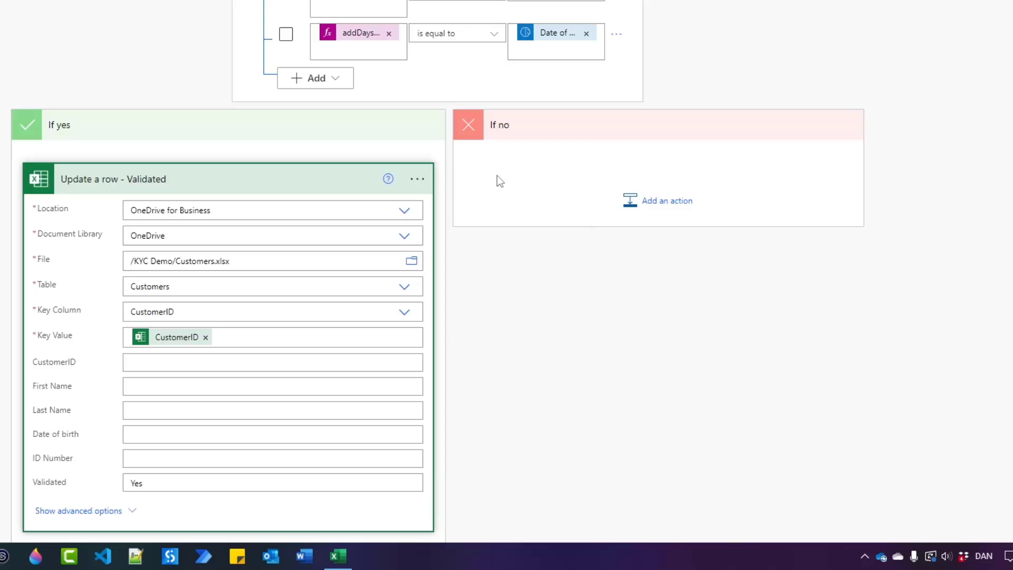
pyautogui.click(647, 210)
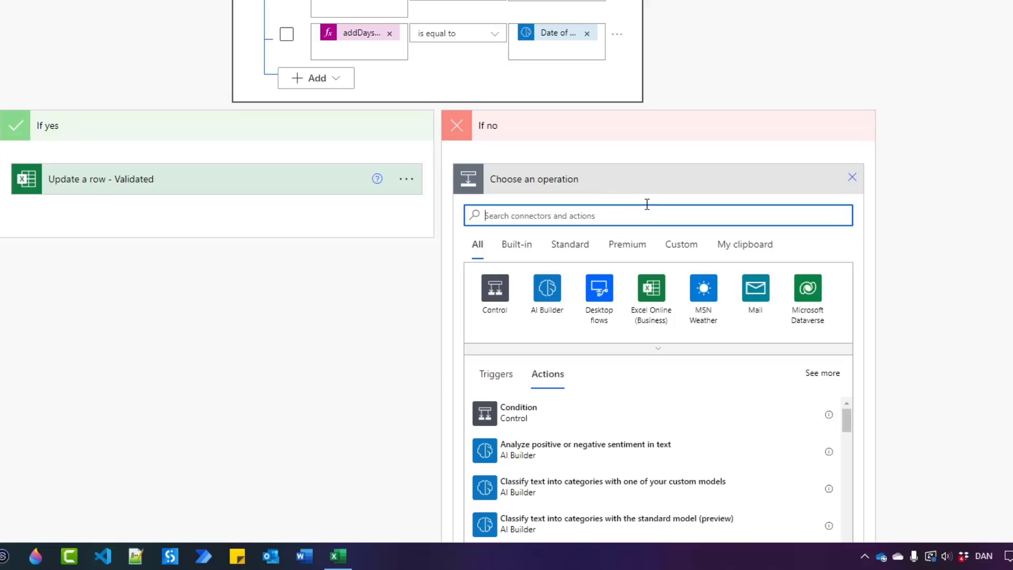
pyautogui.click(716, 240)
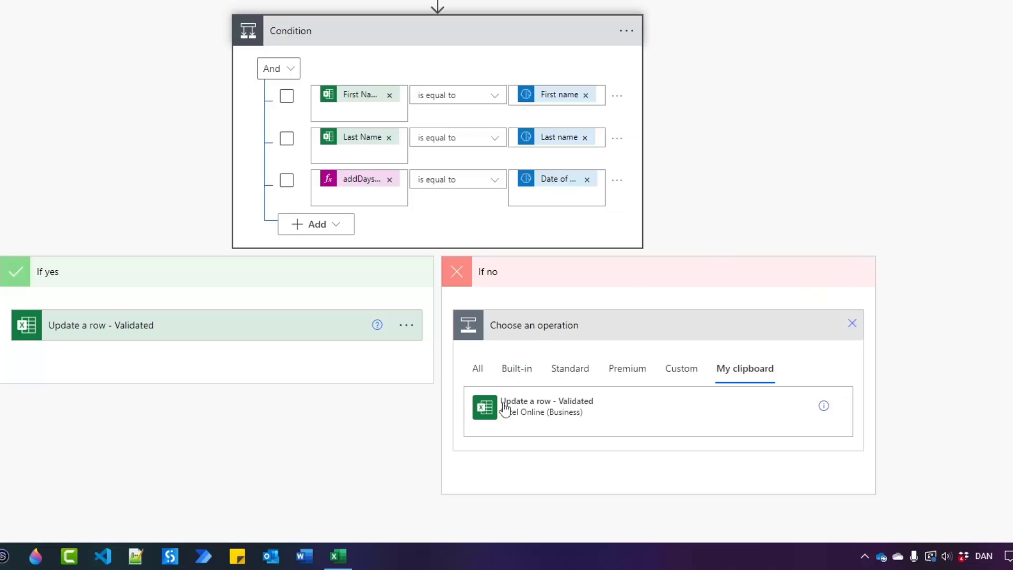
pyautogui.click(534, 406)
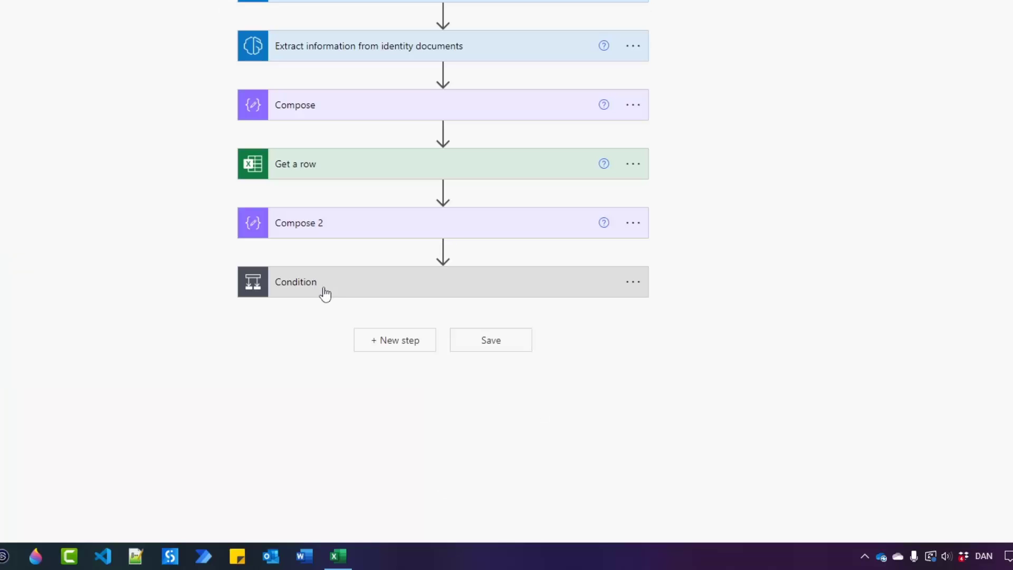
# Step: Rename the copied action in the Condition's If no branch as "Update a row - Not Validated"
pyautogui.click(325, 289)
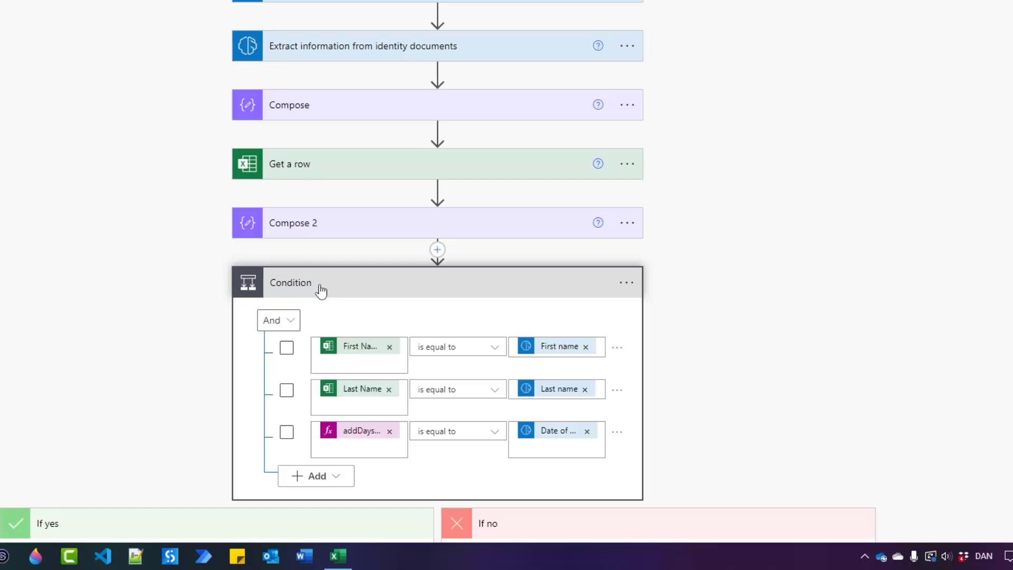
pyautogui.scroll(-4, 425, 353)
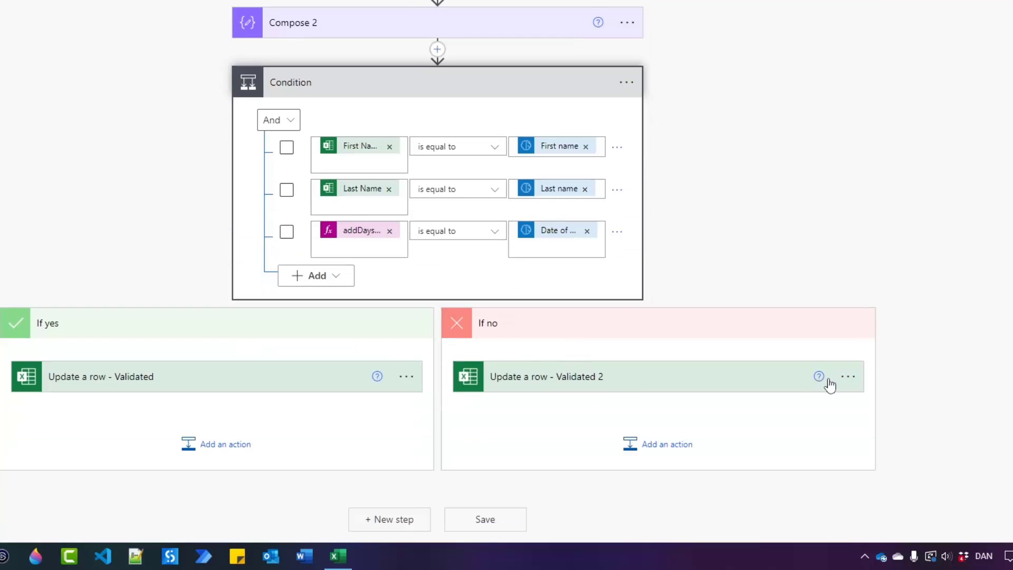
pyautogui.click(842, 389)
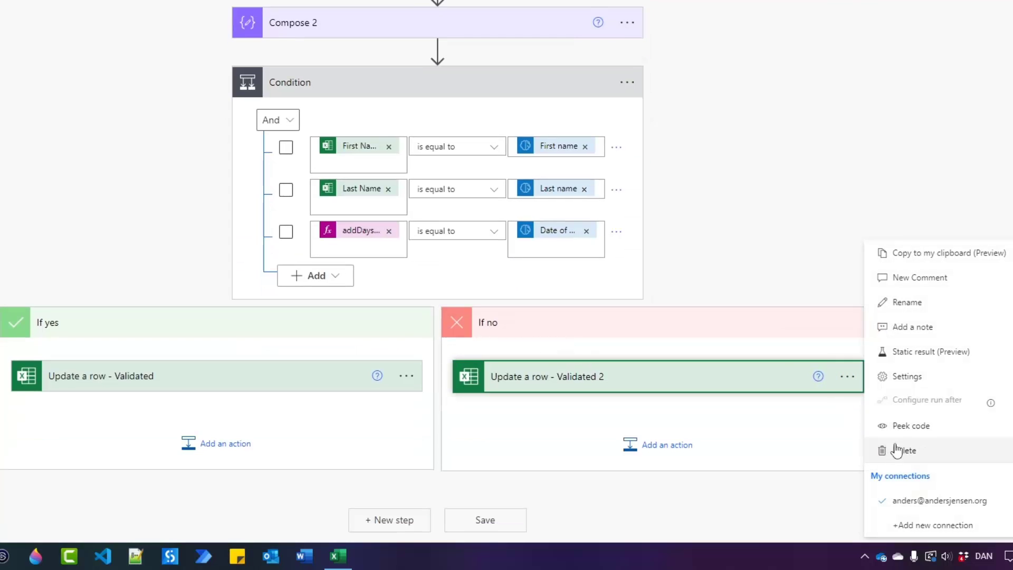
pyautogui.click(897, 302)
pyautogui.click(667, 373)
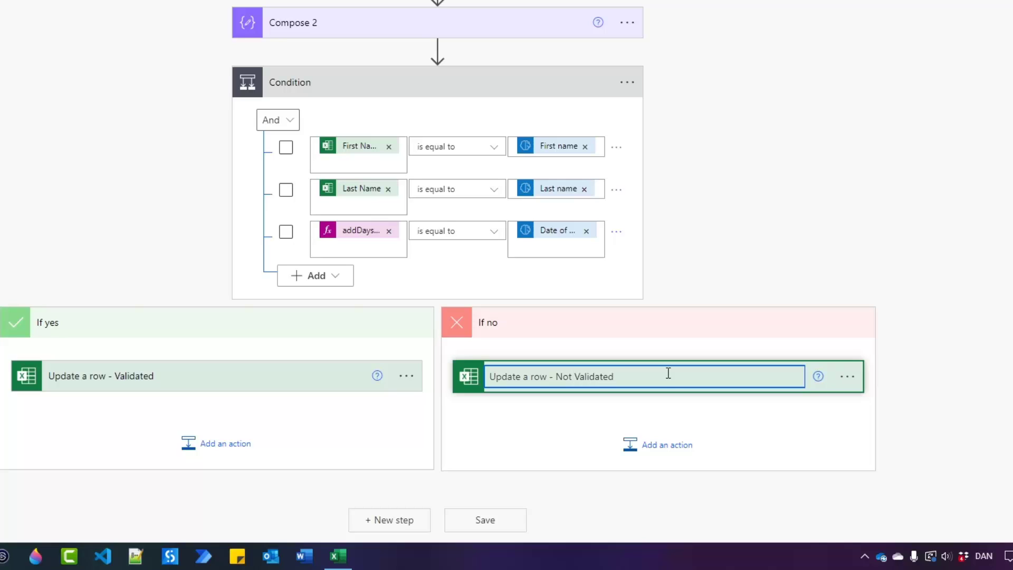
pyautogui.press('Return')
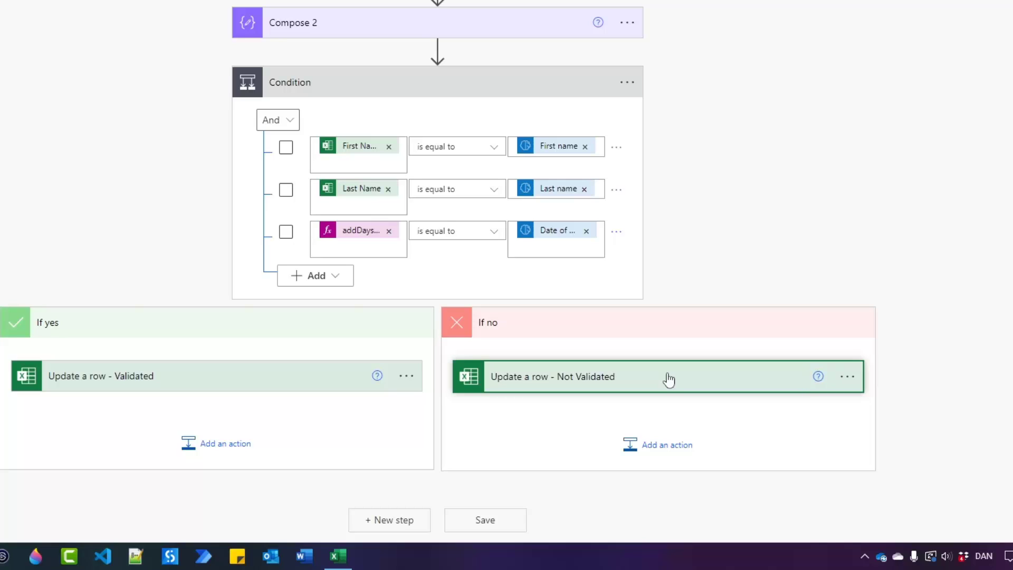
# Step: Set the Validated column to No in "Update a row - Not Validated"
pyautogui.click(557, 376)
pyautogui.scroll(-3, 568, 380)
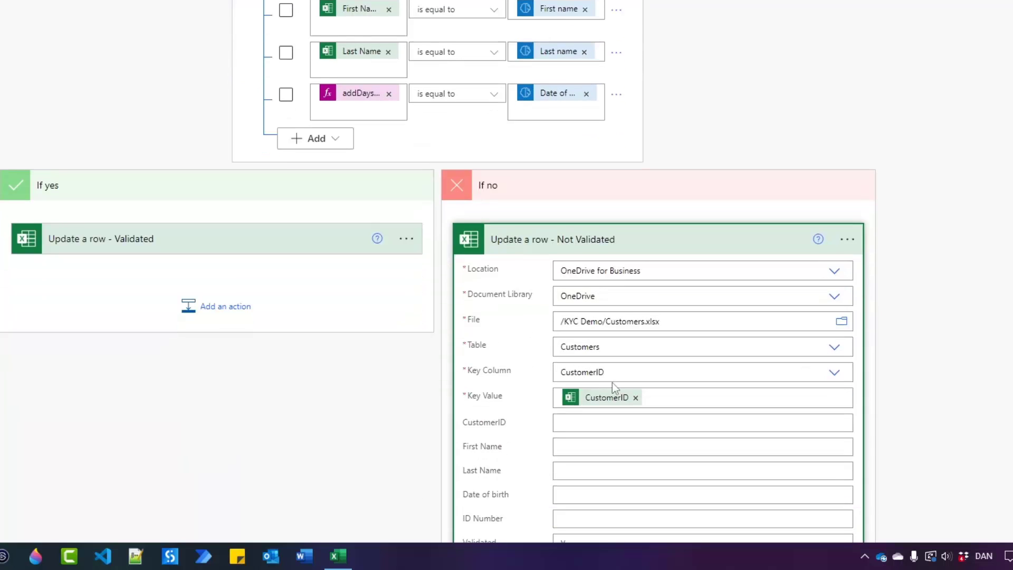
pyautogui.scroll(-1, 615, 384)
pyautogui.moveTo(601, 475); pyautogui.dragTo(480, 471)
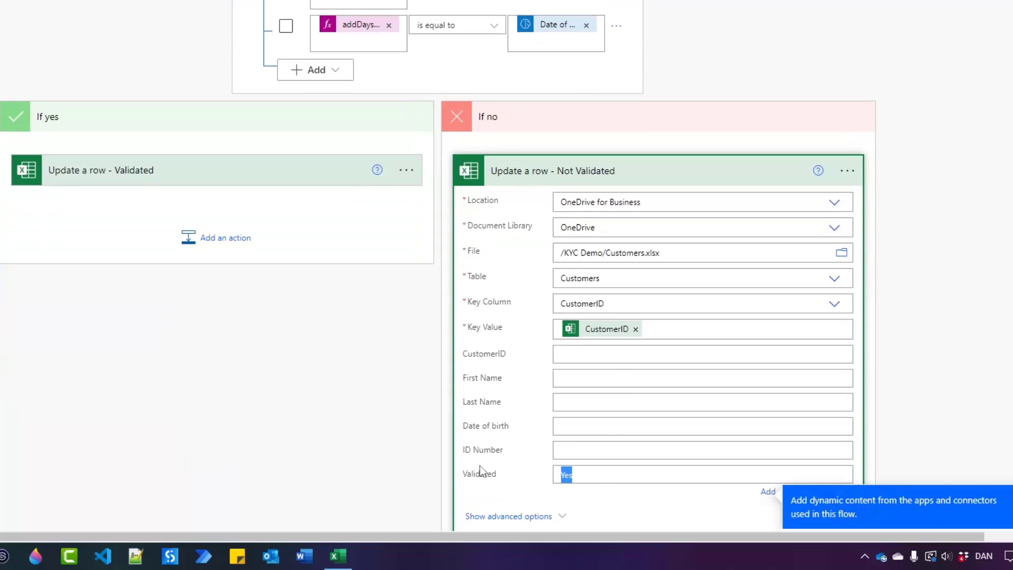
pyautogui.write('No')
pyautogui.click(863, 1)
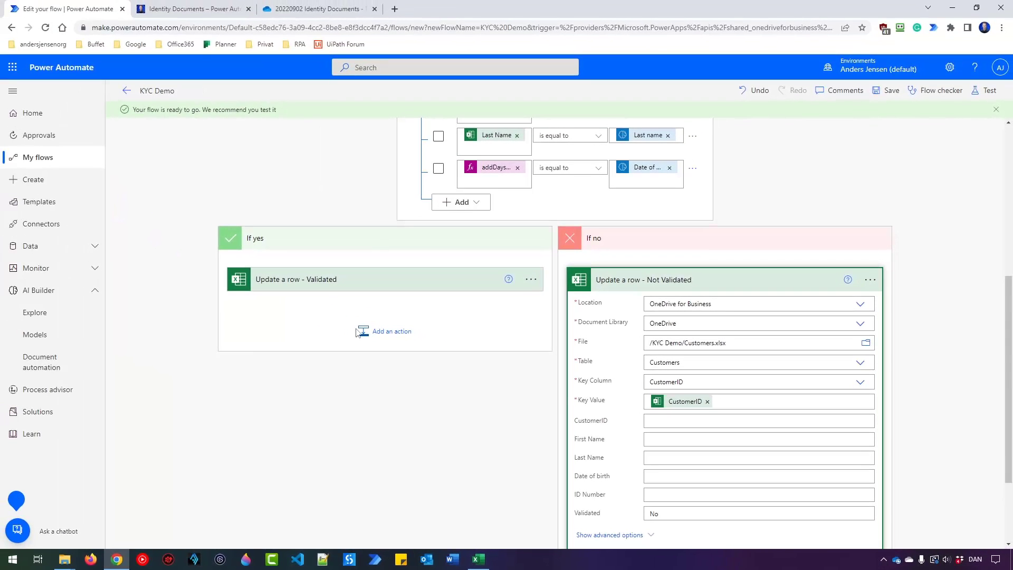
# Step: Examine the Invalid IDs and Processed IDs folders in KYC Demo in File Explorer and the Validated column of Customers.xlsx in Excel
pyautogui.scroll(2, 439, 426)
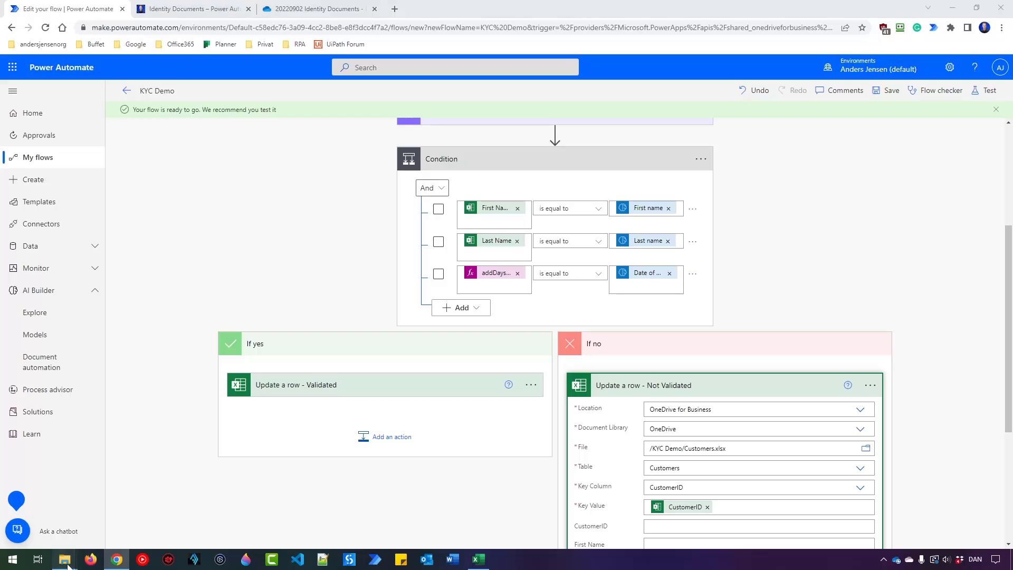
pyautogui.moveTo(64, 559)
pyautogui.click(113, 528)
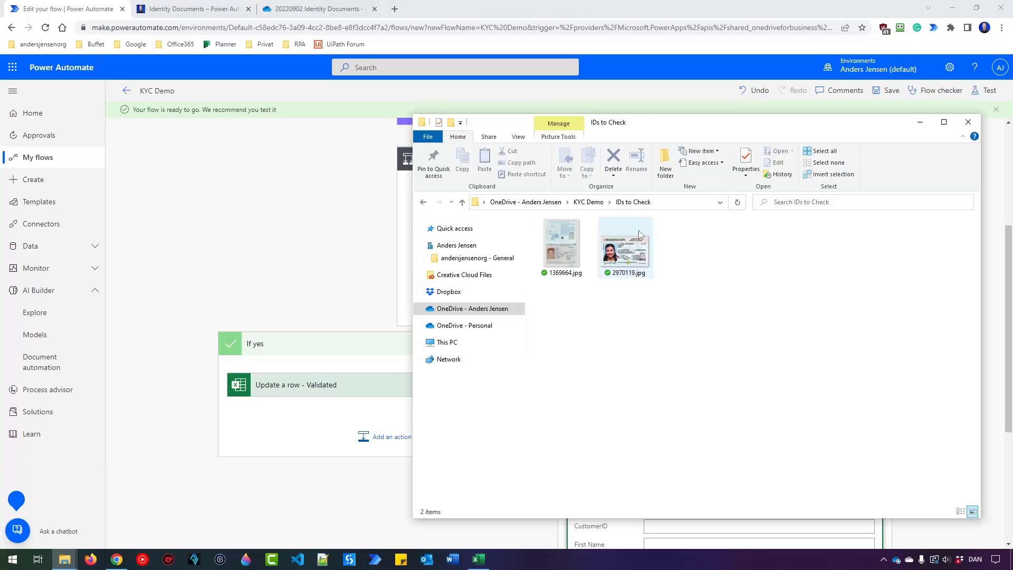
pyautogui.click(588, 204)
pyautogui.click(570, 248)
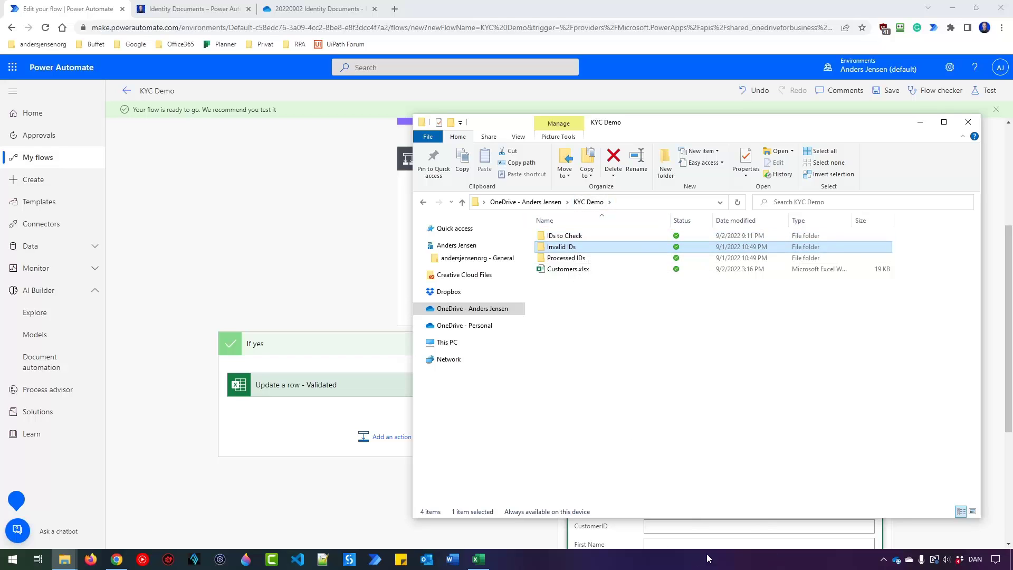
pyautogui.click(580, 259)
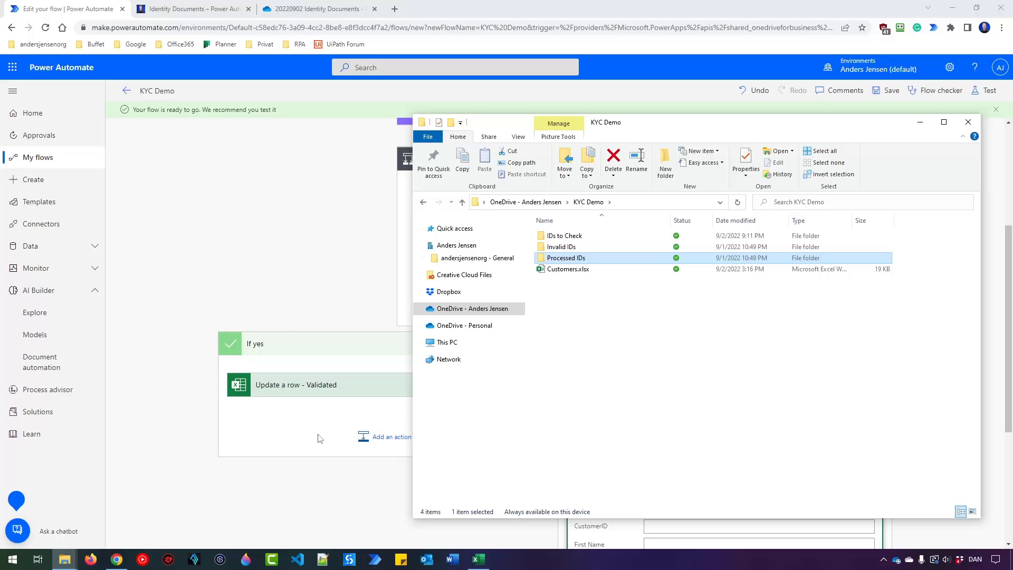
pyautogui.click(279, 315)
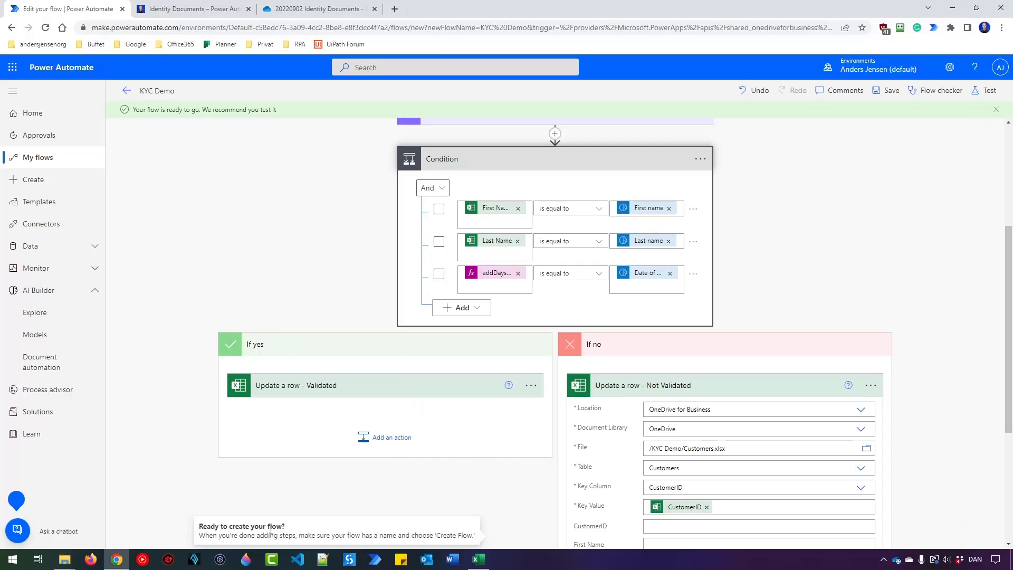
pyautogui.click(478, 559)
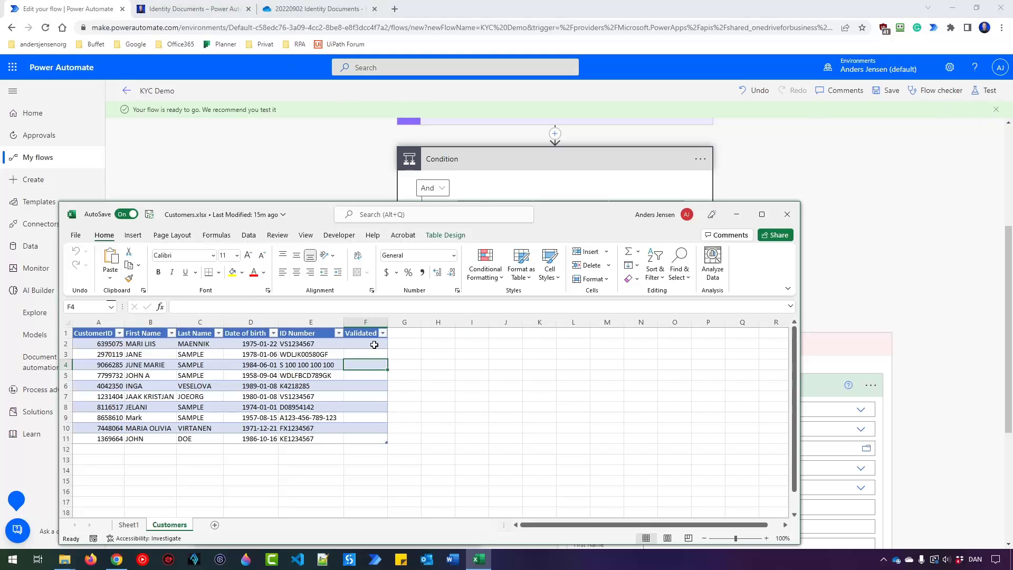
pyautogui.click(305, 188)
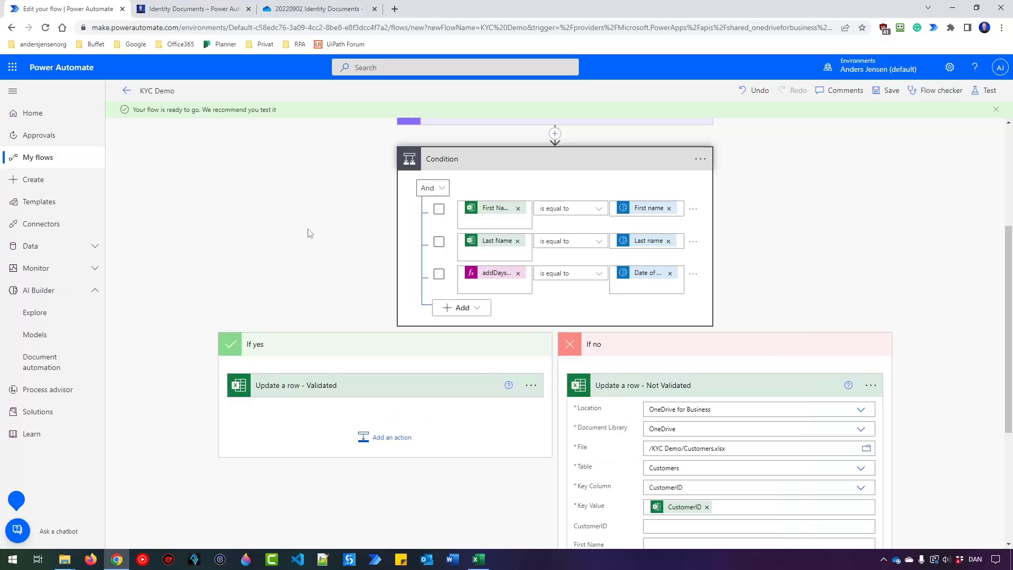
# Step: Add the OneDrive for Business action "Move or rename a file" after "Update a row - Validated" in the If yes branch
pyautogui.scroll(-2, 342, 264)
pyautogui.click(679, 279)
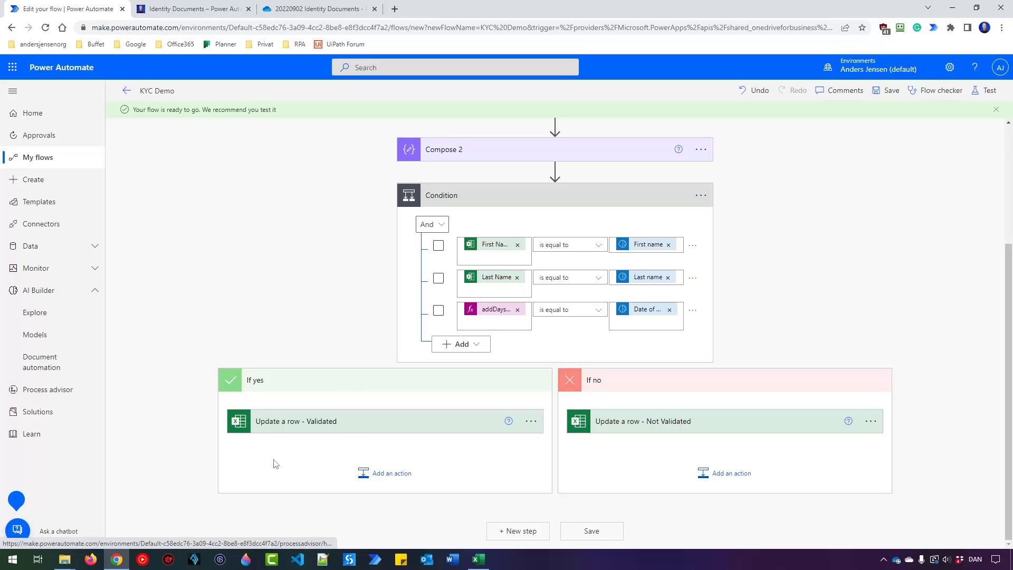
pyautogui.click(390, 473)
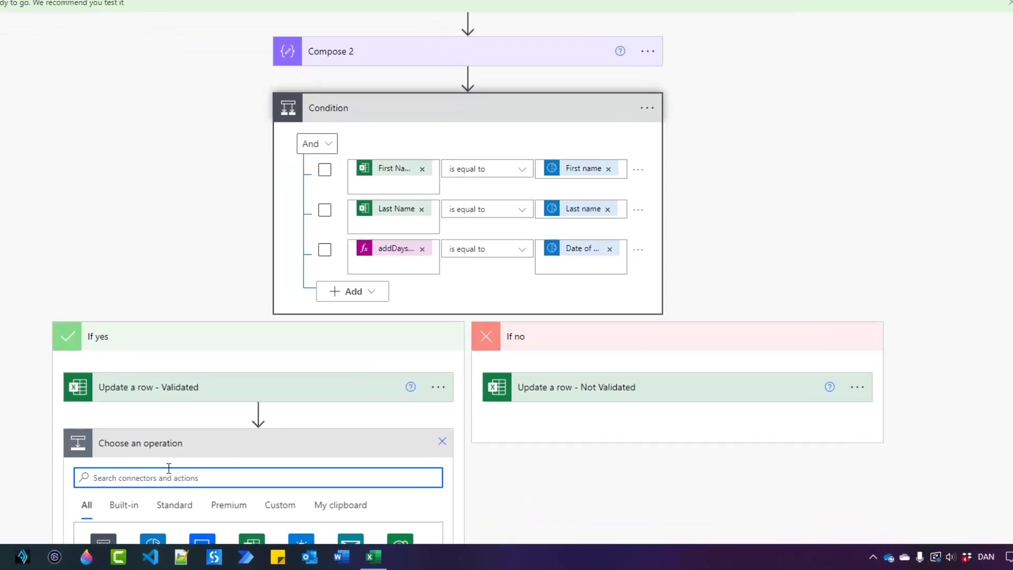
pyautogui.write('move or rename')
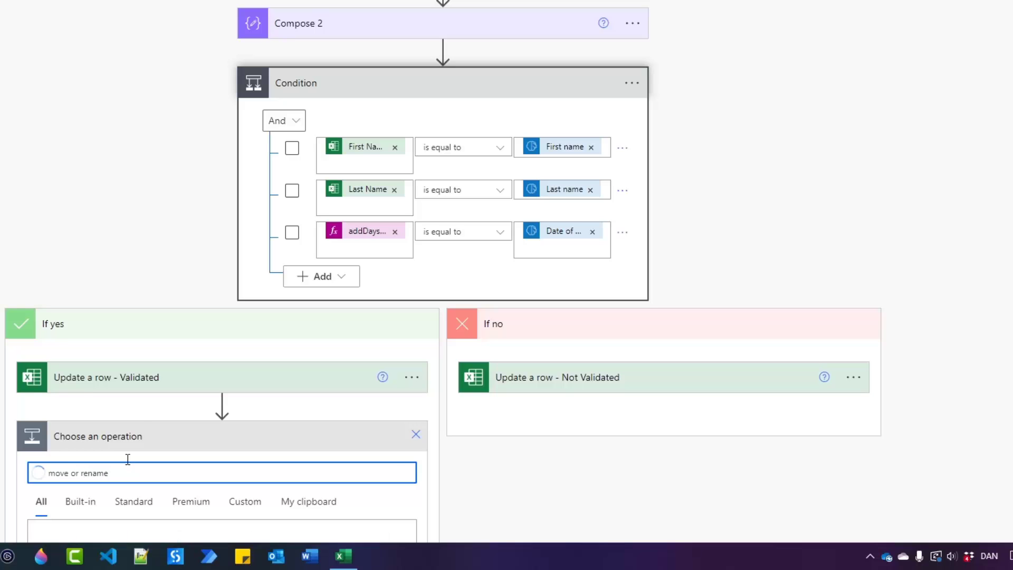
pyautogui.scroll(-5, 148, 422)
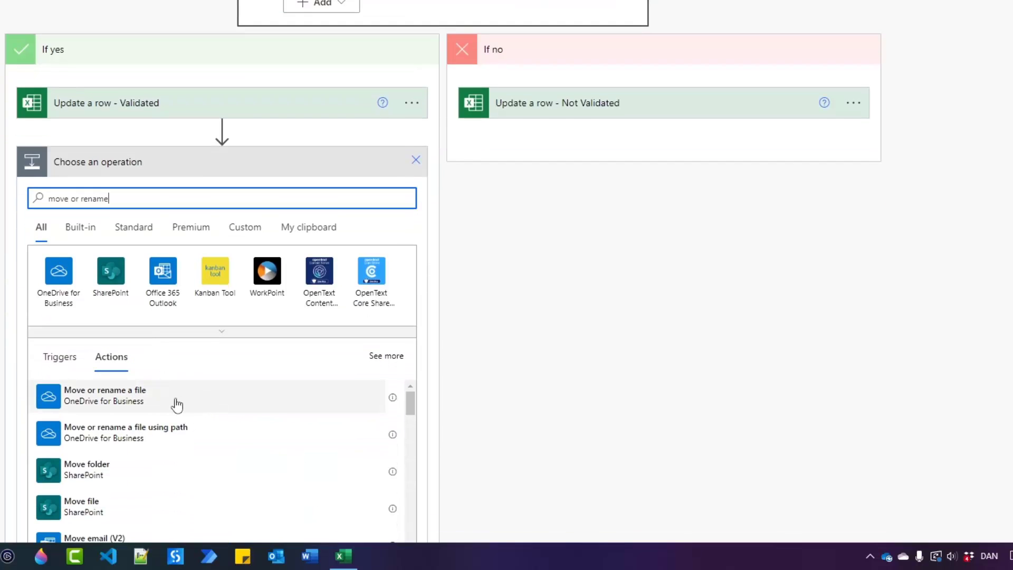
pyautogui.click(129, 407)
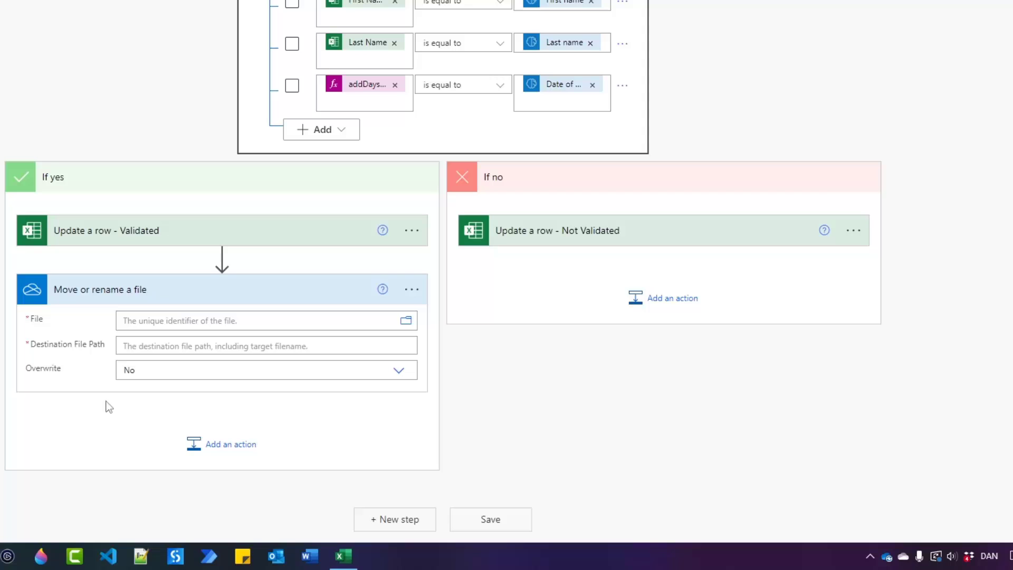
# Step: Set the File of "Move or rename a file" to the File identifier from When a file is created
pyautogui.click(253, 322)
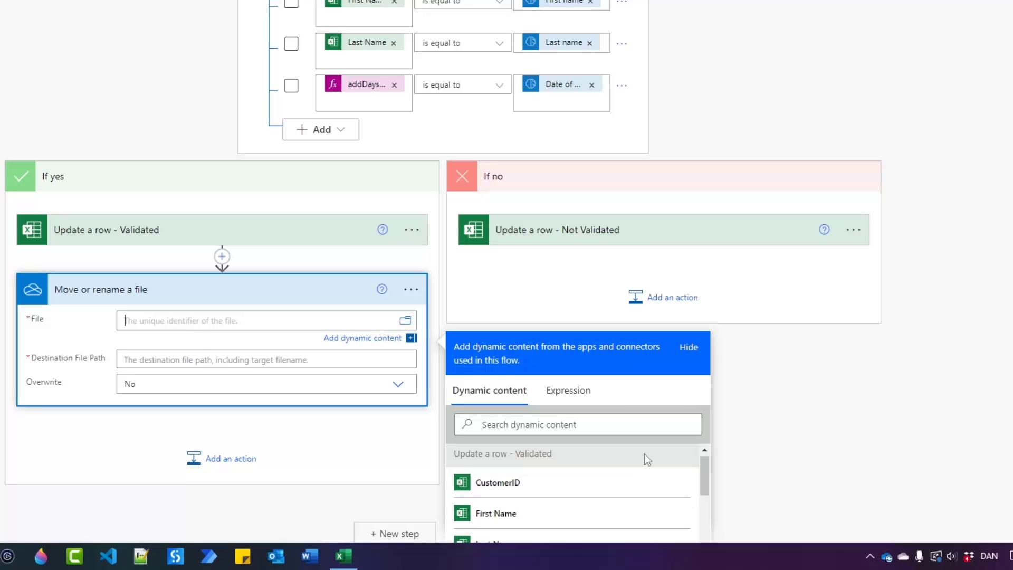
pyautogui.scroll(-3, 644, 459)
pyautogui.scroll(-3, 943, 374)
pyautogui.scroll(-3, 655, 352)
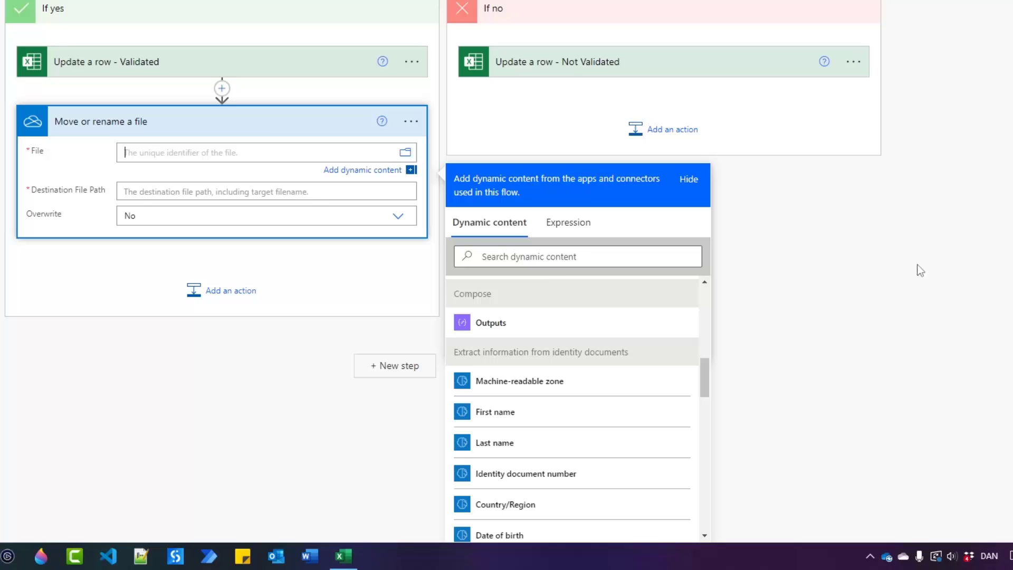
pyautogui.scroll(10, 914, 282)
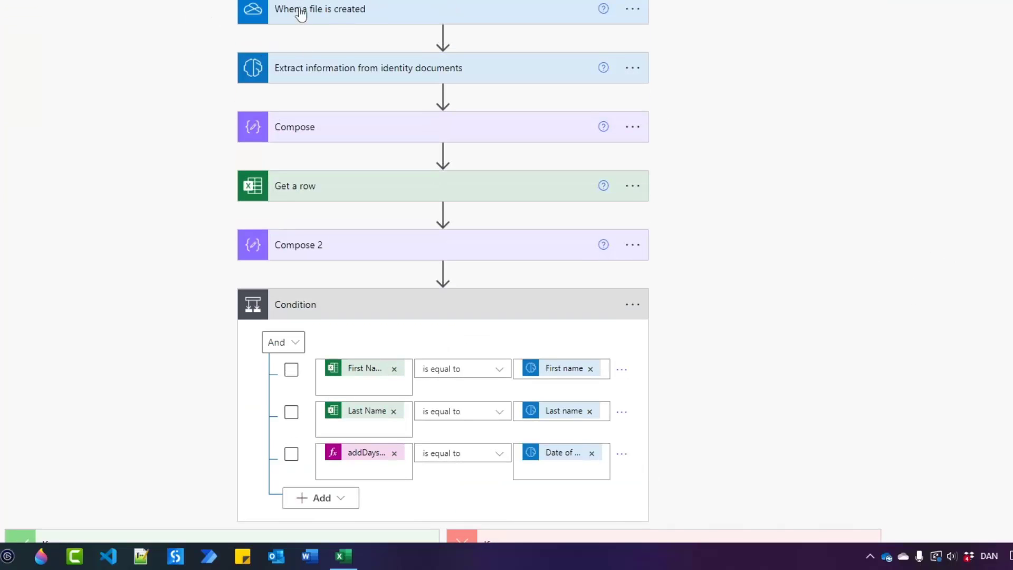
pyautogui.scroll(-9, 723, 355)
pyautogui.scroll(-1, 722, 350)
pyautogui.scroll(-2, 606, 433)
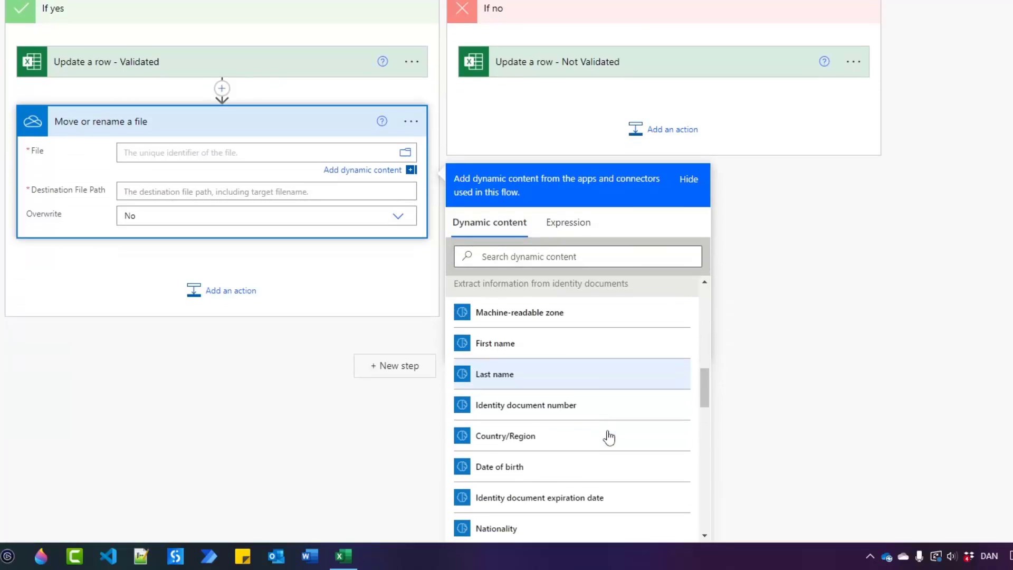
pyautogui.moveTo(701, 393); pyautogui.dragTo(713, 523)
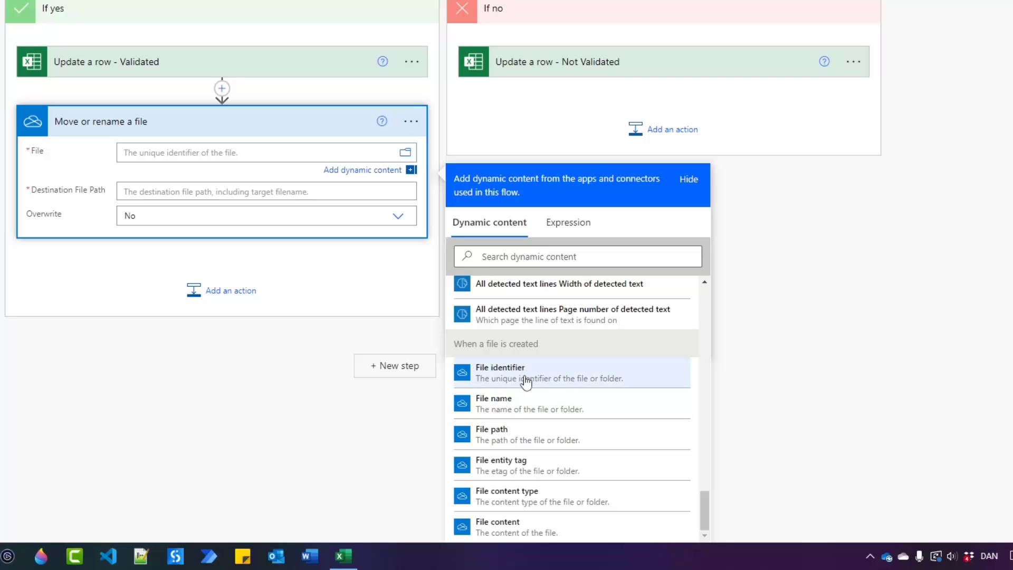
pyautogui.click(514, 380)
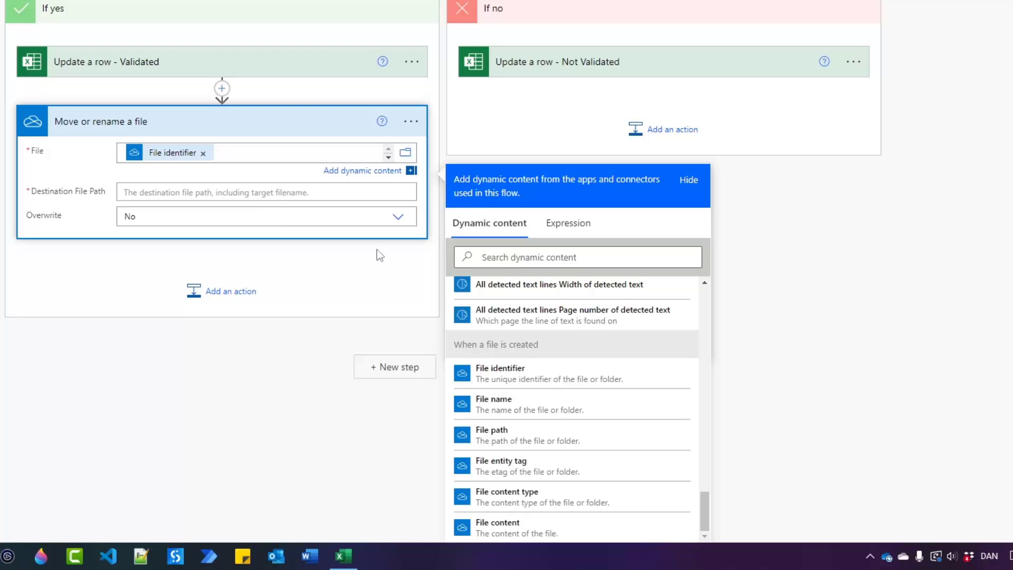
# Step: Enter /KYC Demo/Processed IDs/ as the start of the Destination File Path in "Move or rename a file"
pyautogui.scroll(9, 376, 251)
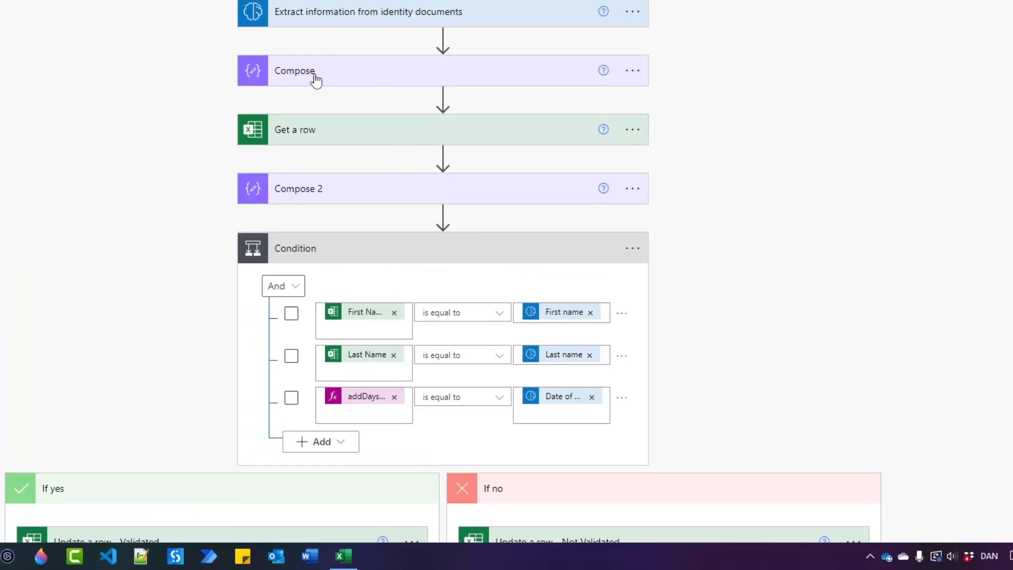
pyautogui.scroll(-10, 287, 413)
pyautogui.scroll(-7, 375, 260)
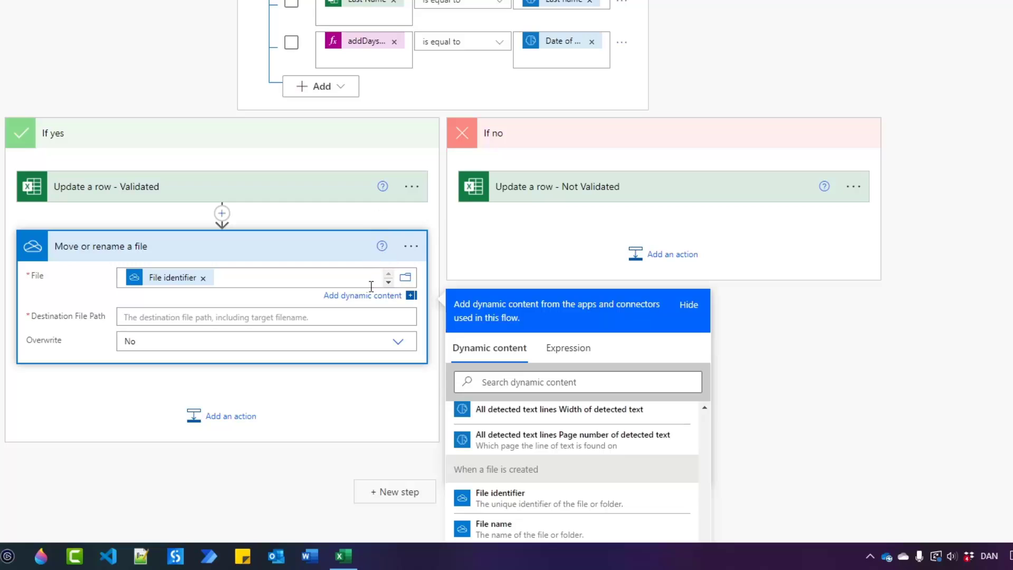
pyautogui.click(214, 314)
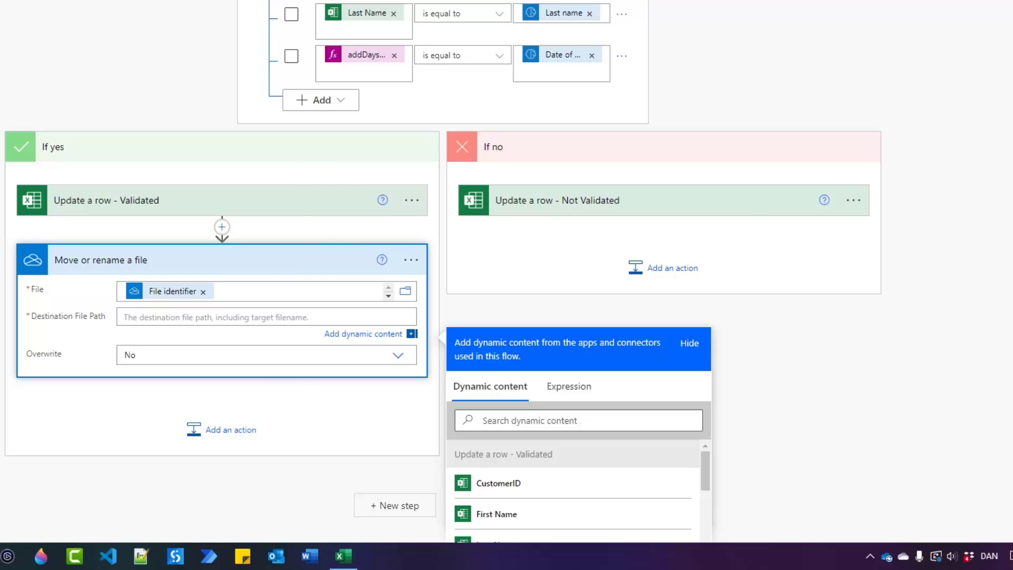
pyautogui.hotkey('alt', 'Tab')
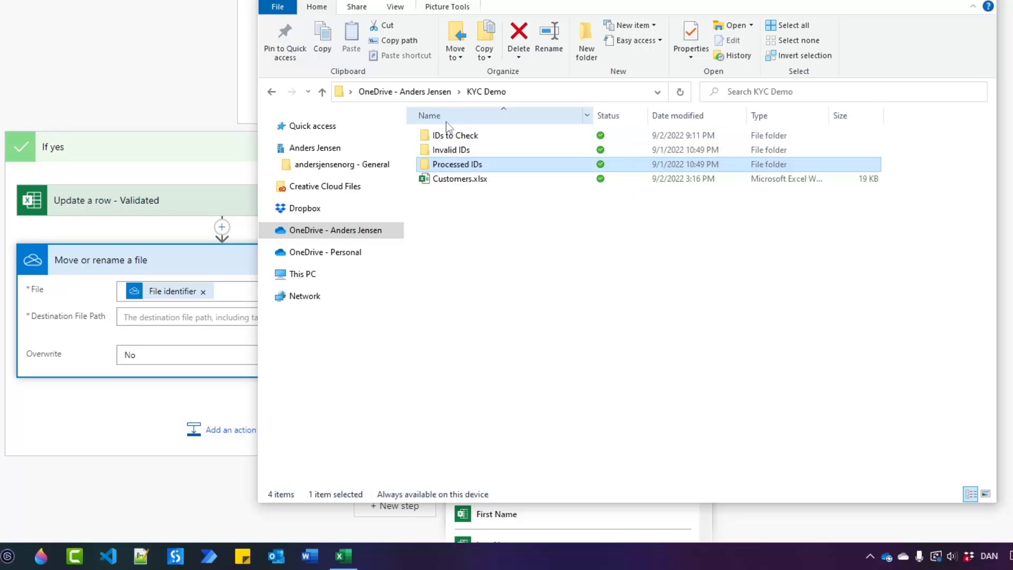
pyautogui.click(184, 317)
pyautogui.write('/KYC')
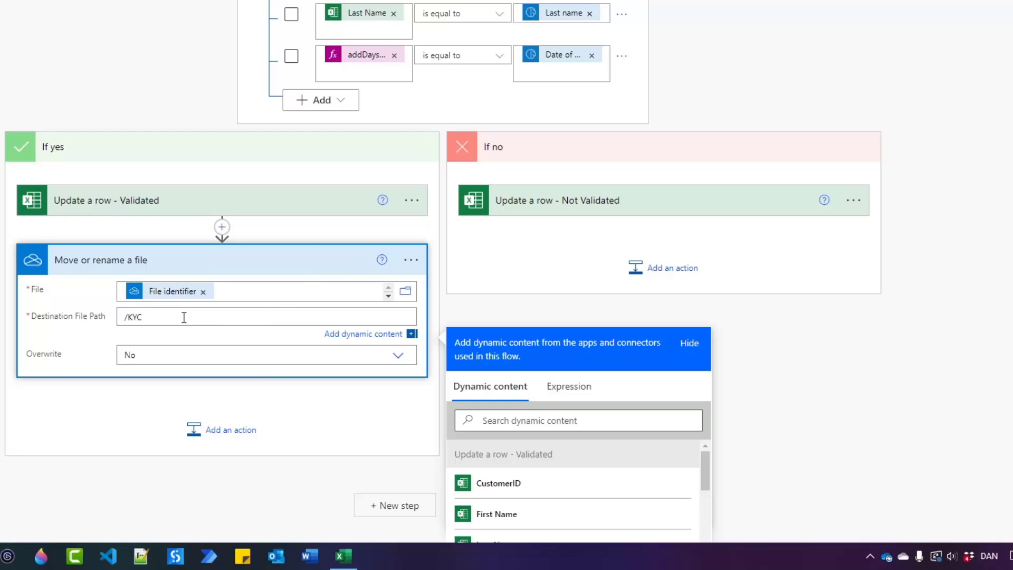
pyautogui.write(' Demo/Processed IDs/')
# Step: Copy the whole first(split(triggerOutputs()...)) expression from the Inputs of the Compose action
pyautogui.scroll(2, 611, 114)
pyautogui.scroll(-1, 241, 371)
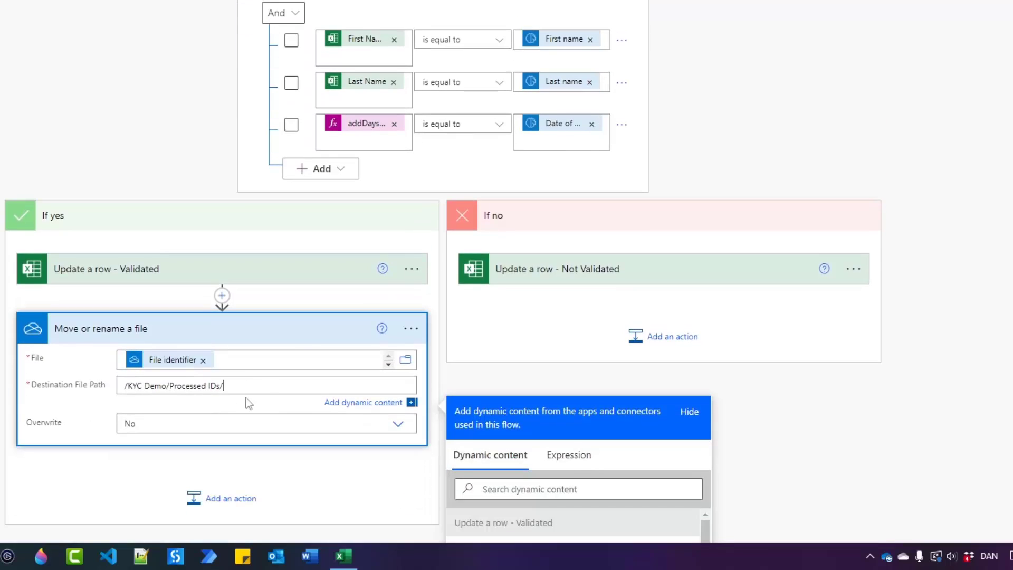
pyautogui.scroll(6, 482, 297)
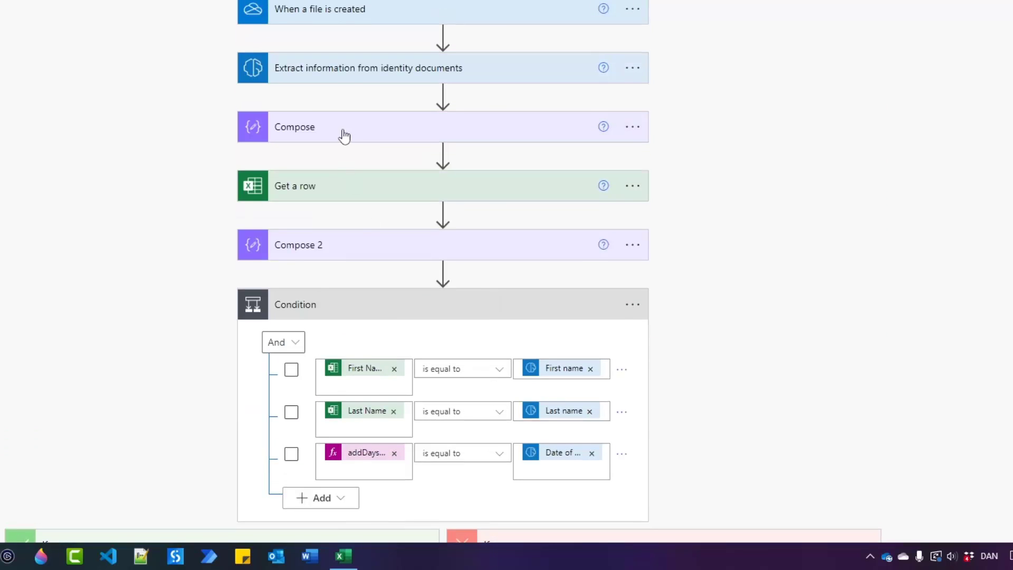
pyautogui.click(345, 136)
pyautogui.click(376, 161)
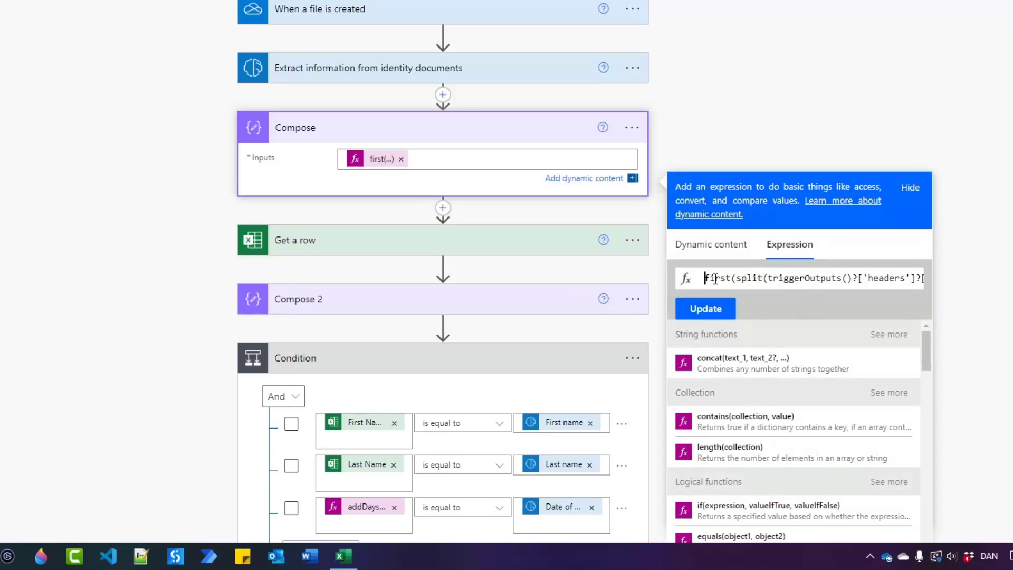
pyautogui.moveTo(769, 278); pyautogui.dragTo(880, 276)
pyautogui.hotkey('ctrl', 'a')
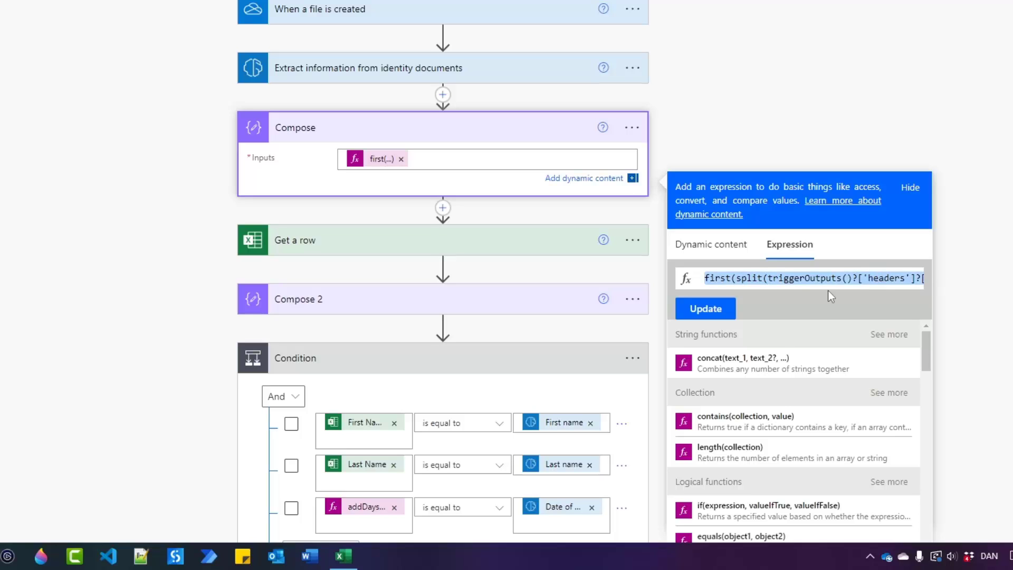
pyautogui.hotkey('ctrl', 'c')
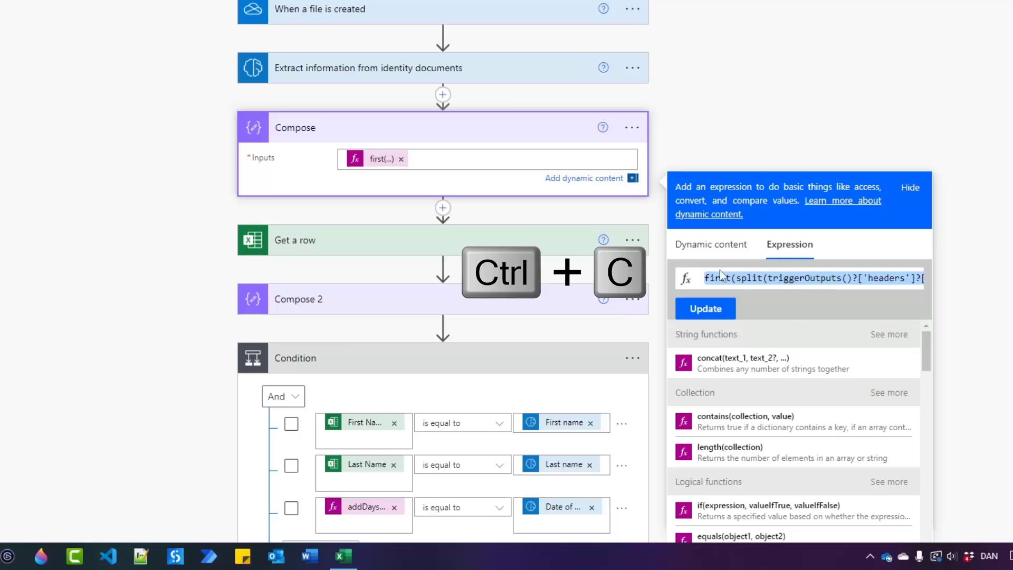
# Step: Paste the expression into a new Notepad document and copy only triggerOutputs()?['headers']?['x-ms-file-name'] from it
pyautogui.click(18, 561)
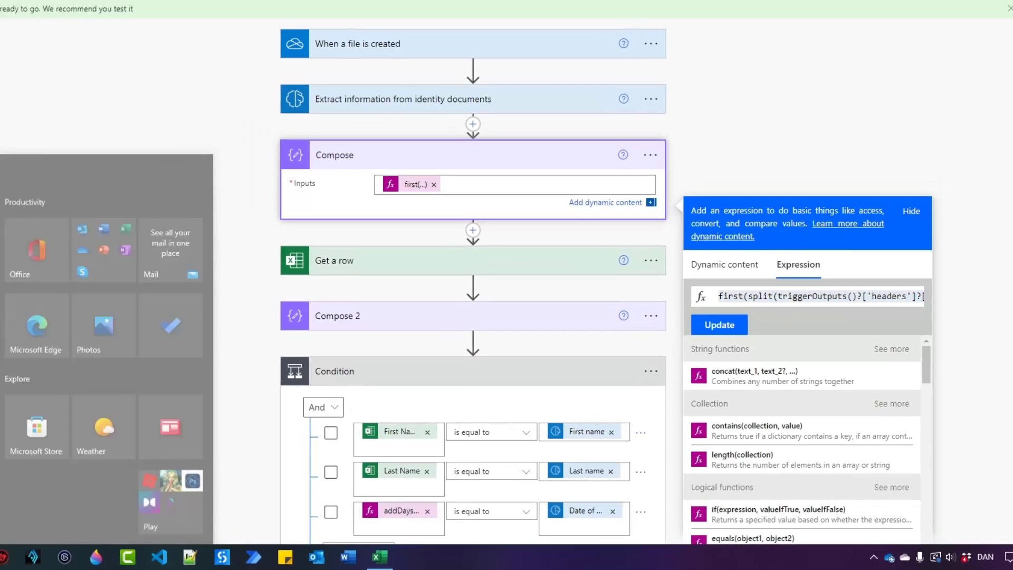
pyautogui.write('note')
pyautogui.press('Return')
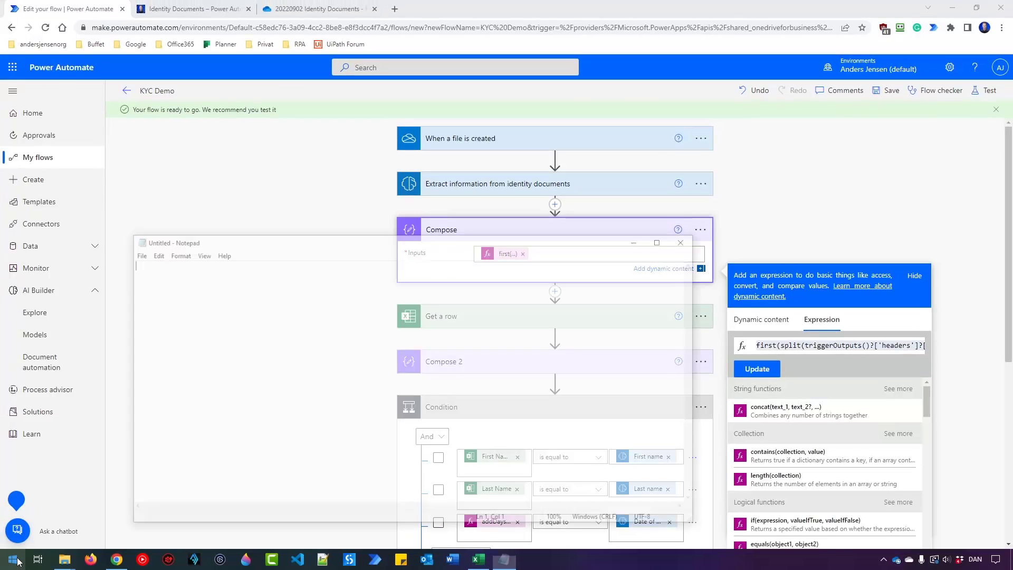
pyautogui.hotkey('ctrl', 'v')
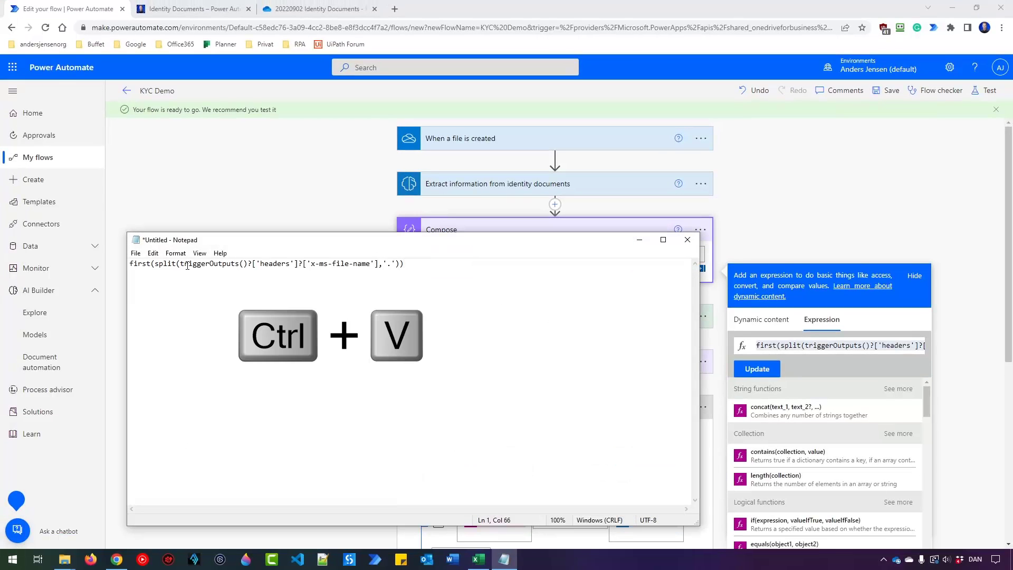
pyautogui.moveTo(180, 264); pyautogui.dragTo(379, 259)
pyautogui.hotkey('ctrl', 'c')
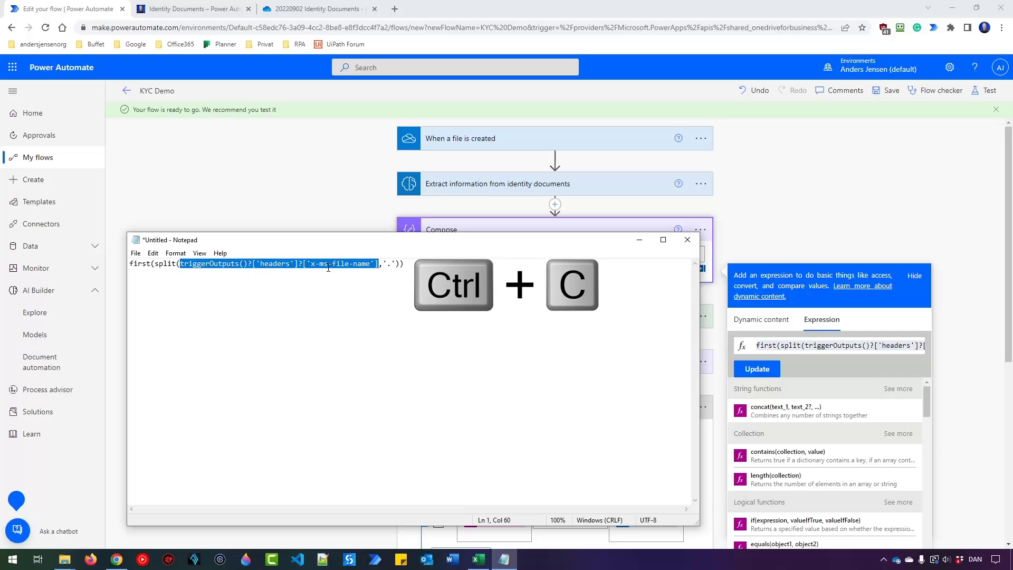
# Step: Back in the Power Automate flow, append the expression triggerOutputs()?['headers']?['x-ms-file-name'] to the Destination File Path of "Move or rename a file"
pyautogui.click(524, 41)
pyautogui.scroll(-5, 468, 457)
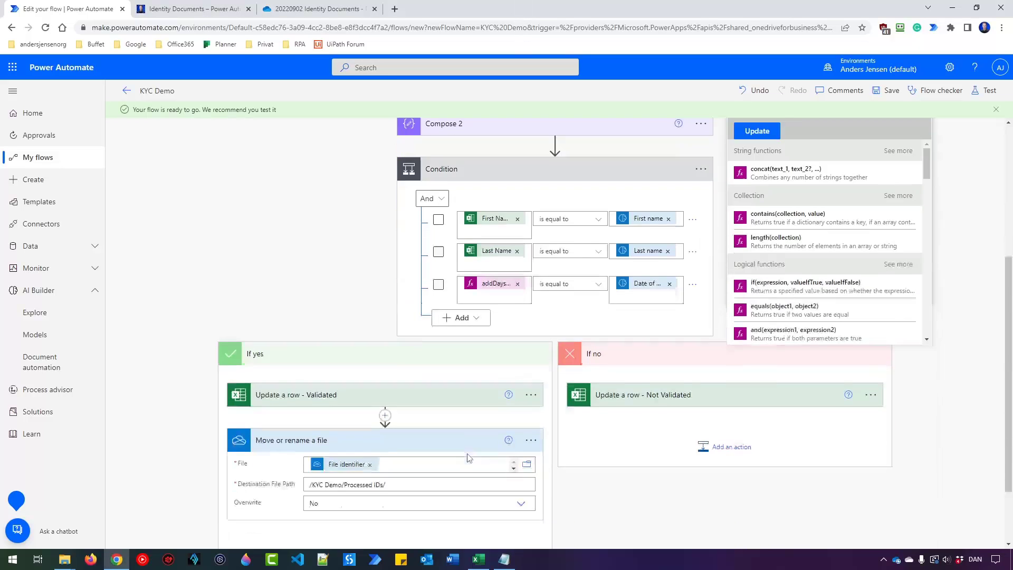
pyautogui.scroll(-2, 468, 457)
pyautogui.click(417, 406)
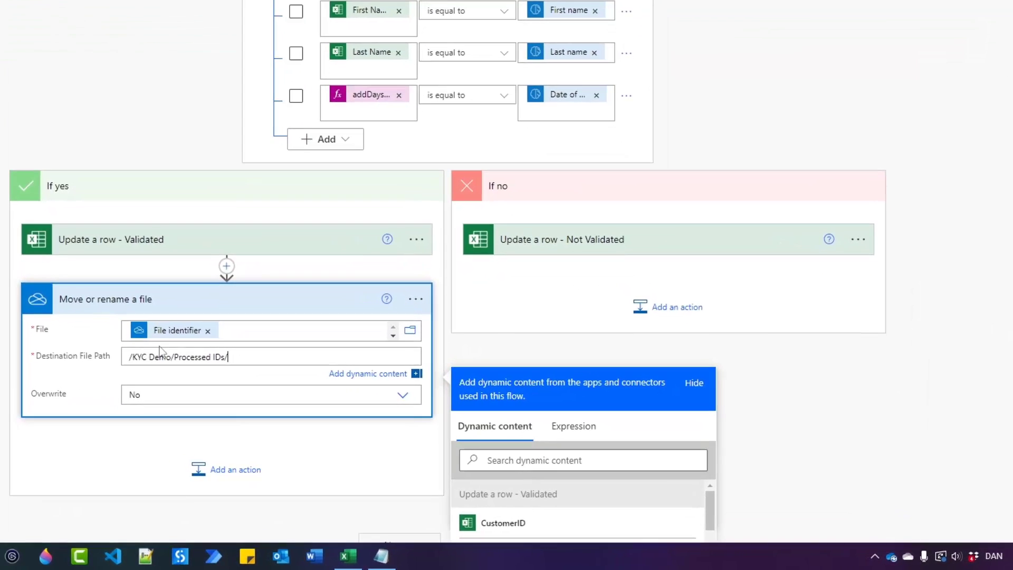
pyautogui.scroll(-2, 199, 350)
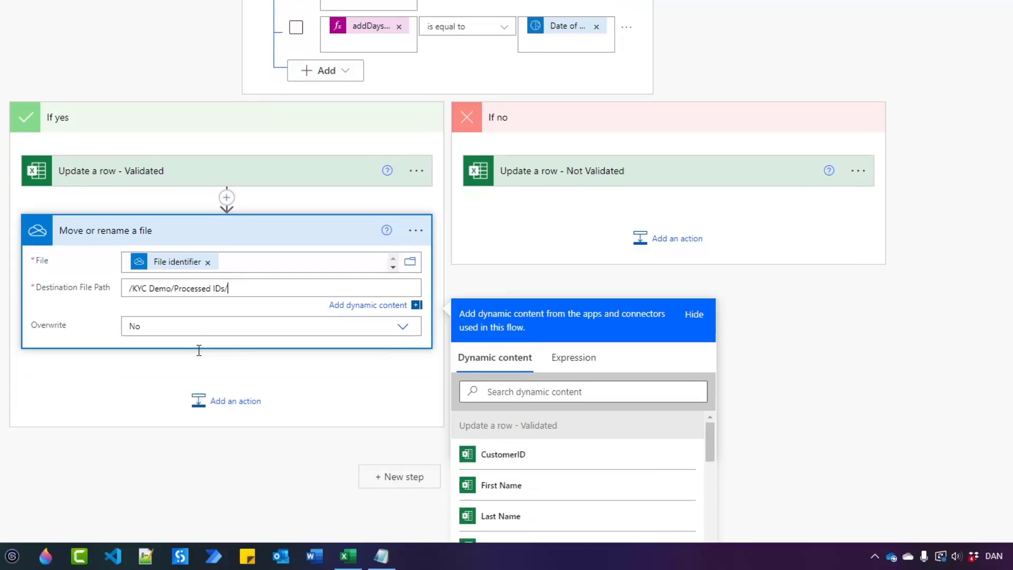
pyautogui.click(554, 361)
pyautogui.hotkey('ctrl', 'v')
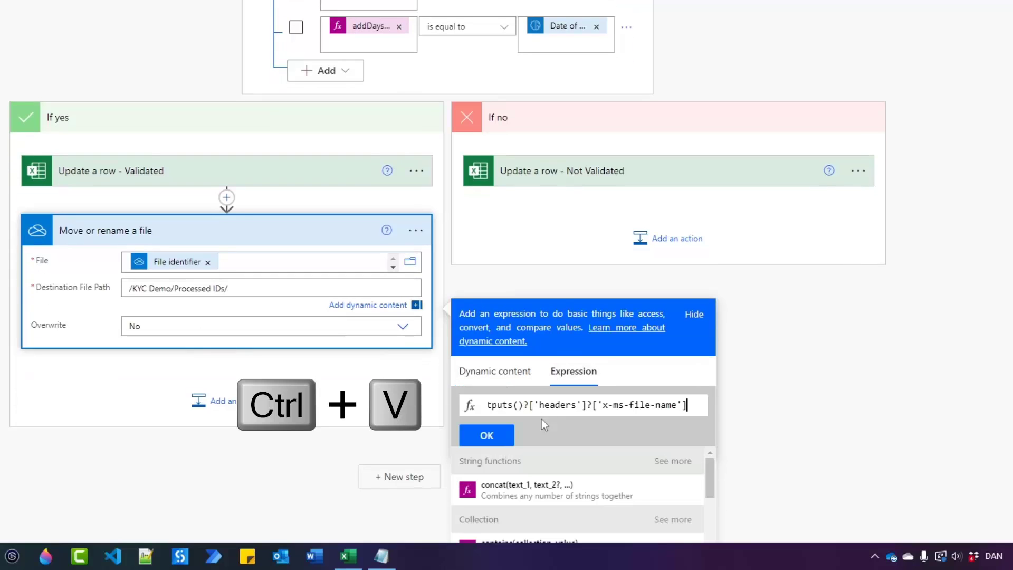
pyautogui.click(487, 435)
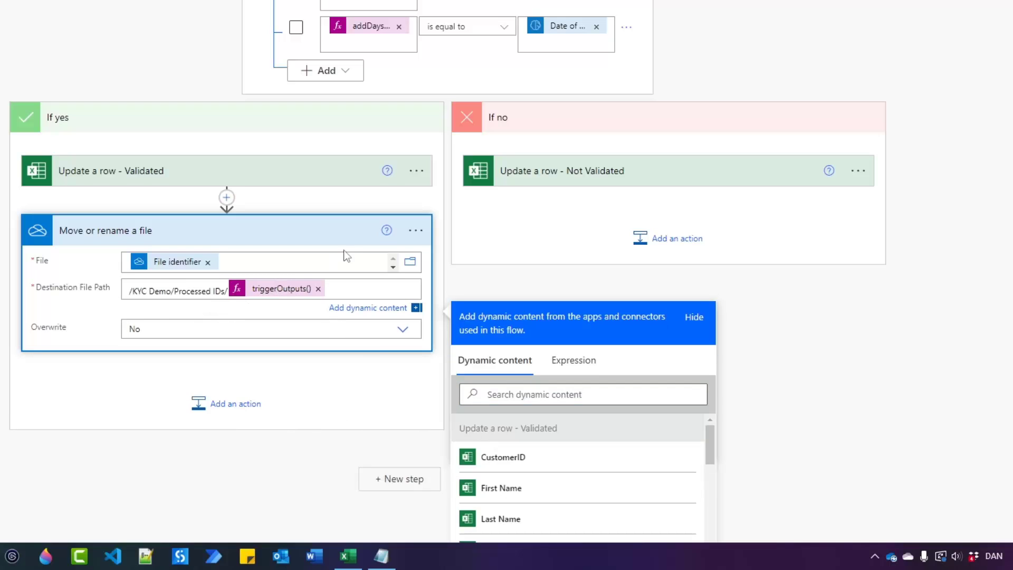
# Step: Set Overwrite to Yes in "Move or rename a file" and rename the action "Move or rename a file - Validated"
pyautogui.scroll(8, 348, 253)
pyautogui.scroll(-7, 199, 285)
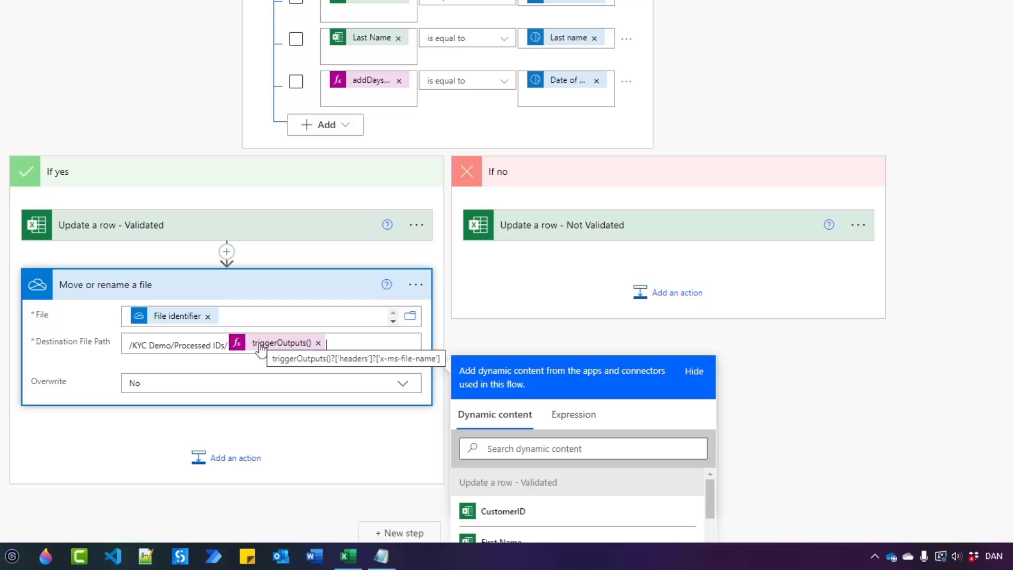
pyautogui.click(132, 383)
pyautogui.click(135, 401)
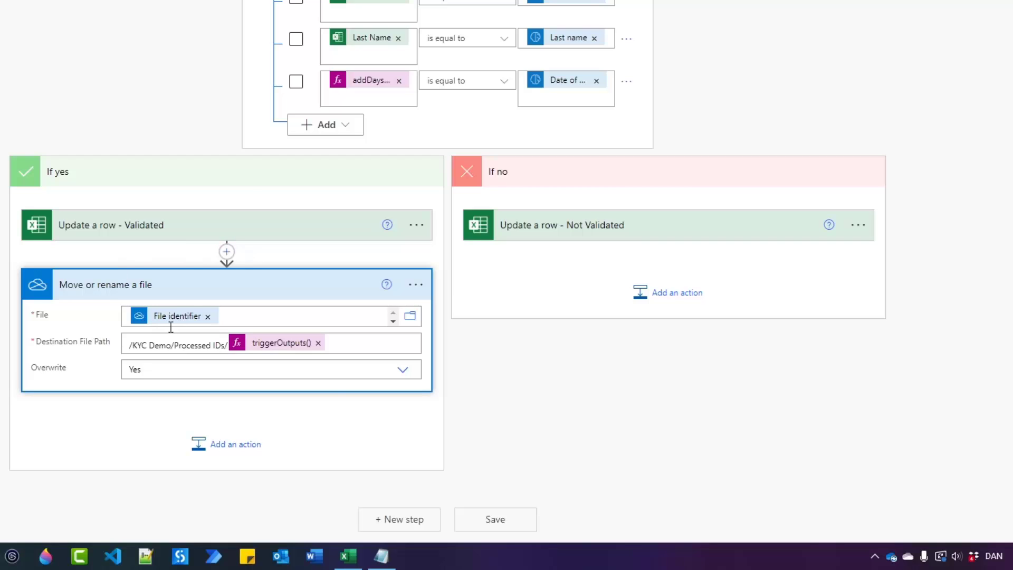
pyautogui.scroll(-1, 174, 324)
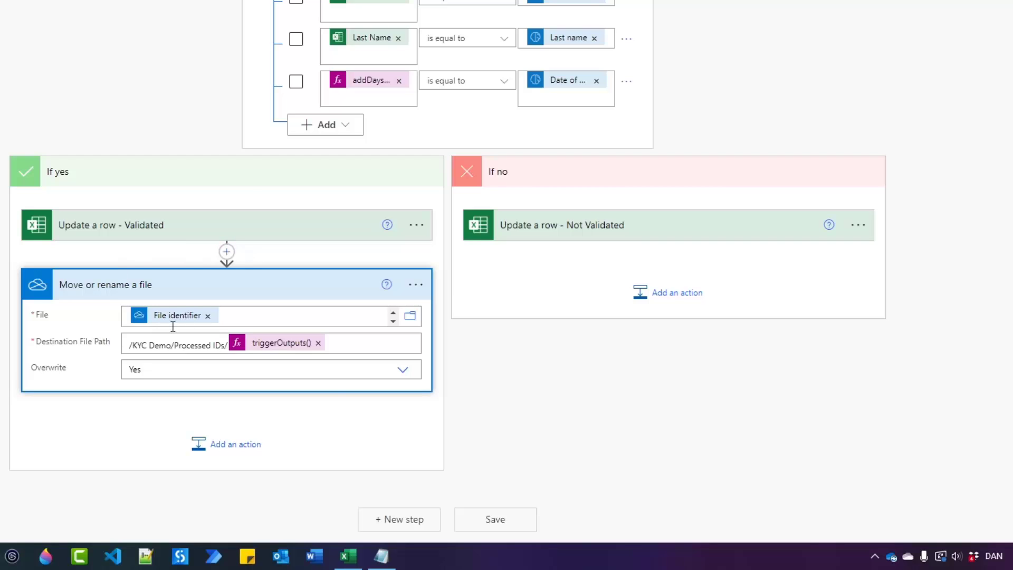
pyautogui.click(416, 286)
pyautogui.click(476, 278)
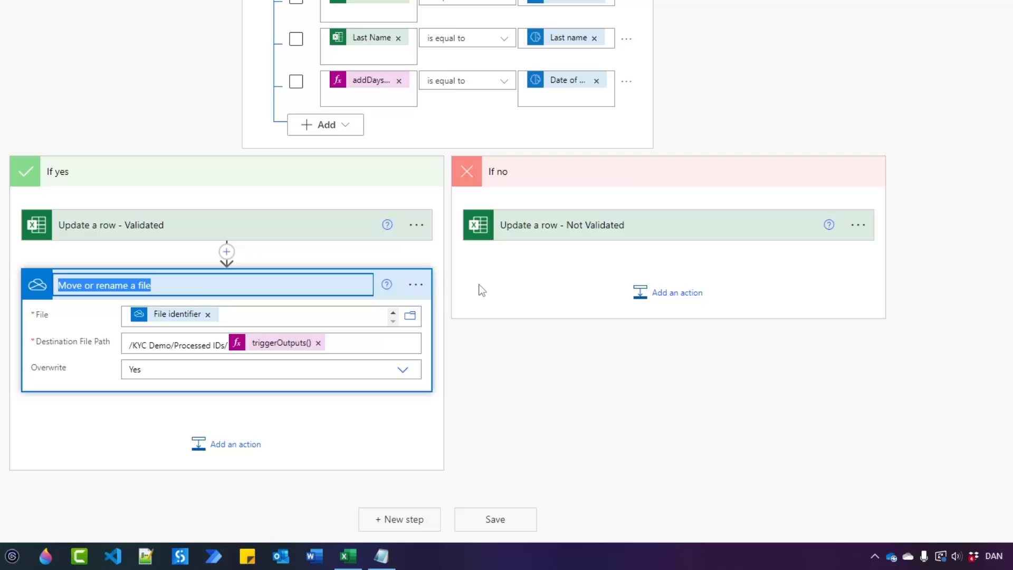
pyautogui.click(200, 287)
pyautogui.write('- Validated')
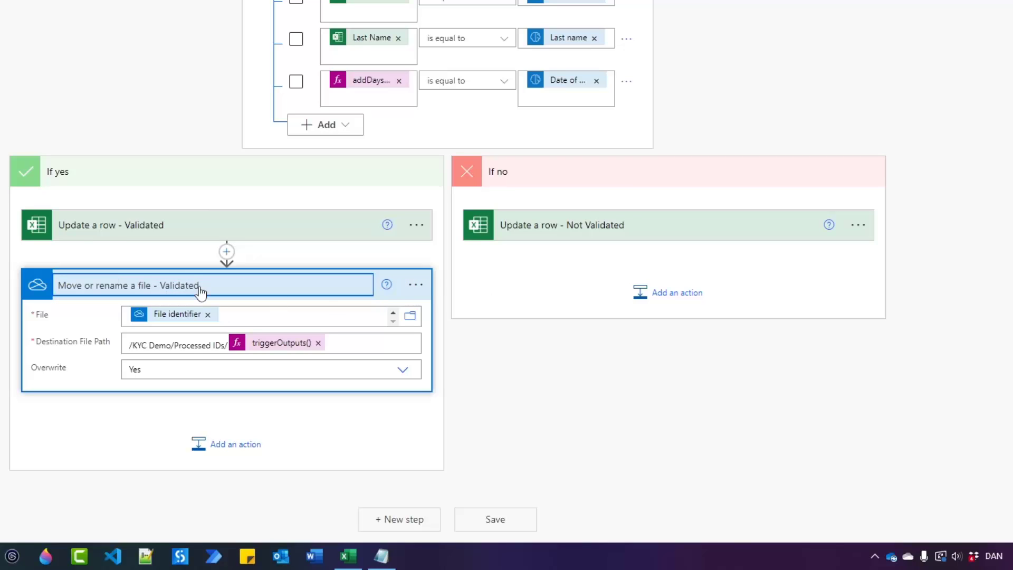
pyautogui.press('Return')
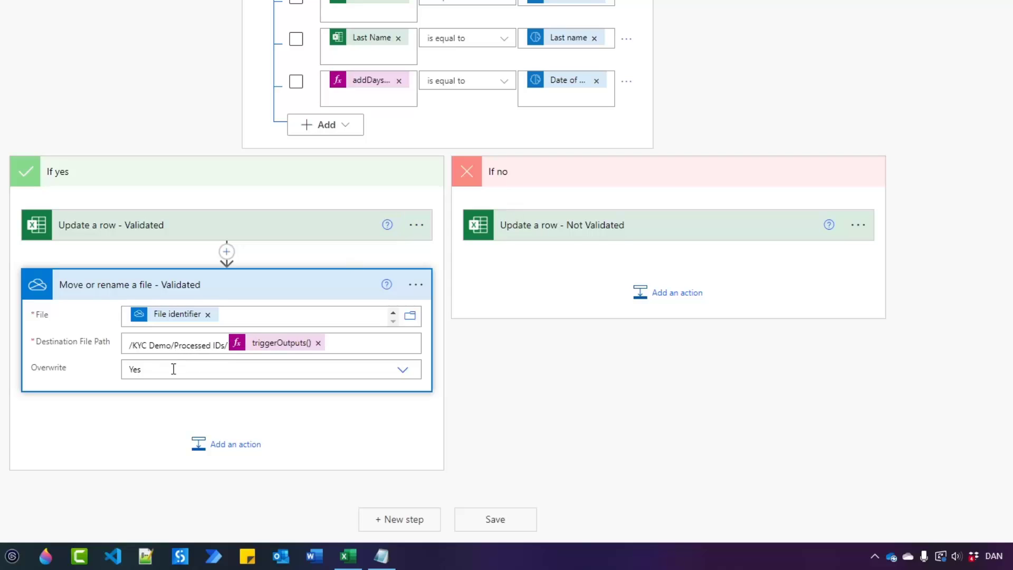
# Step: Copy "Move or rename a file - Validated" and add the copy after "Update a row - Not Validated" in the If no branch
pyautogui.click(416, 285)
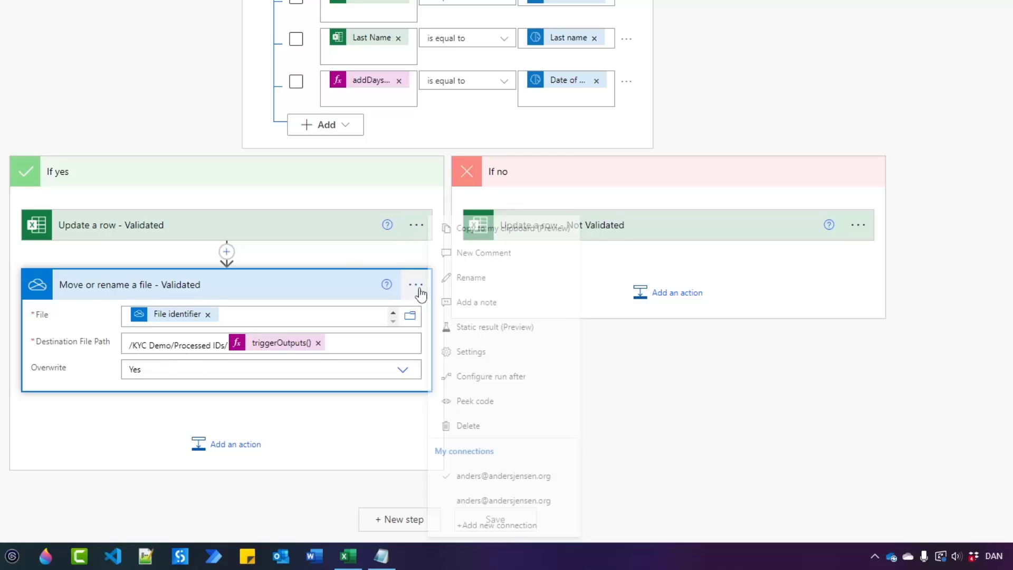
pyautogui.click(495, 228)
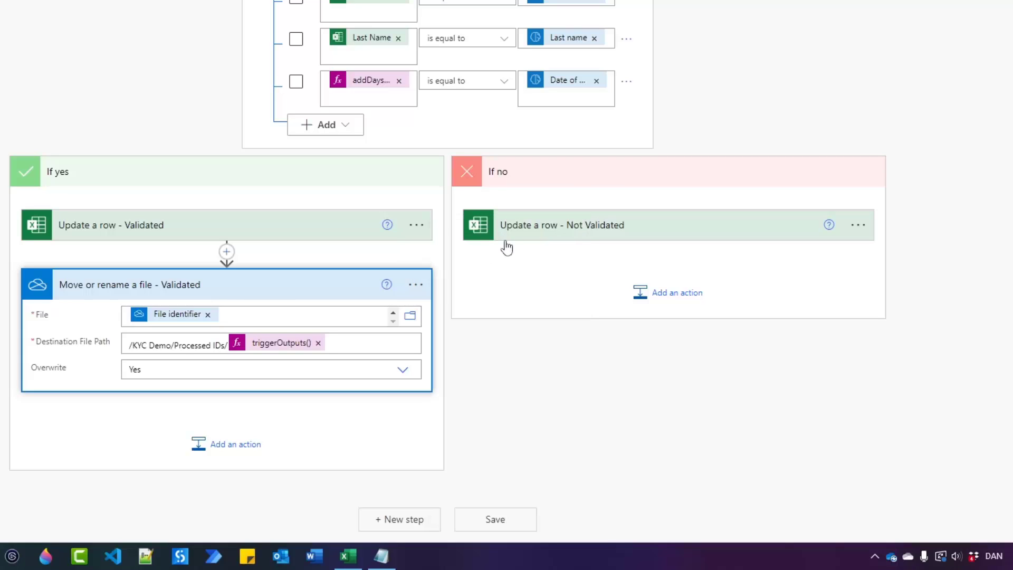
pyautogui.click(669, 297)
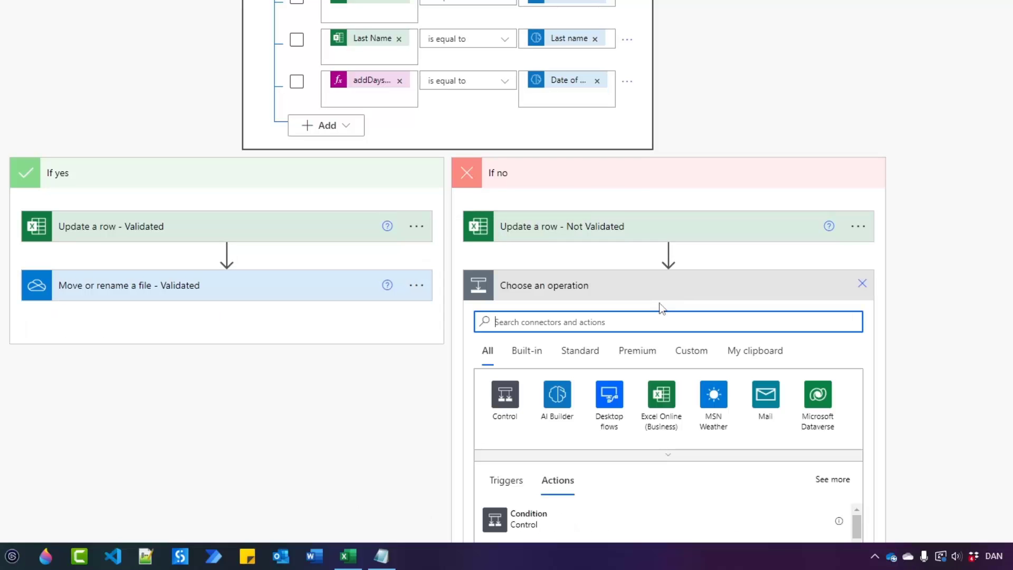
pyautogui.click(754, 350)
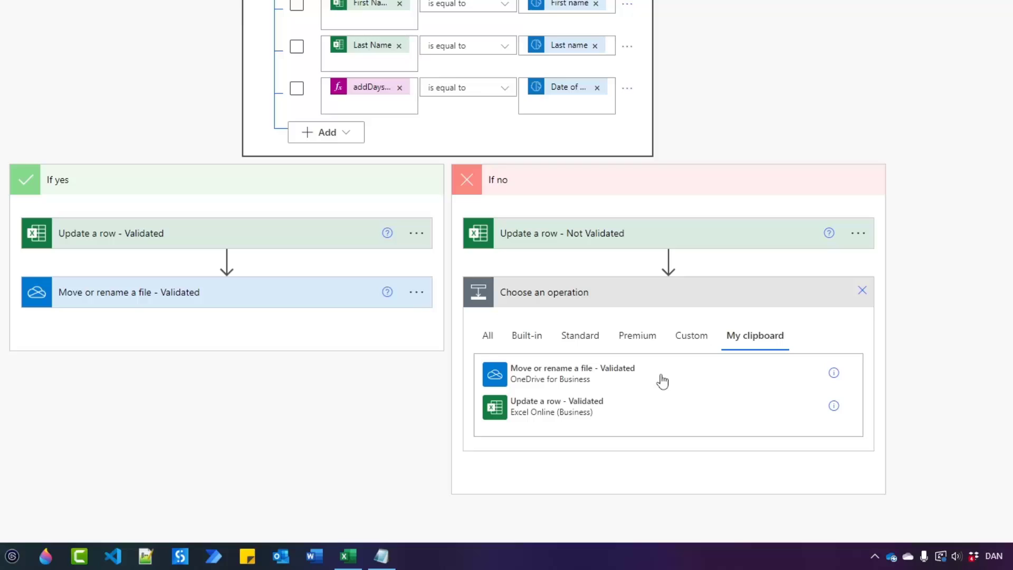
pyautogui.click(583, 378)
# Step: Rename the copied action in the If no branch "Move or rename a file - Not Validated"
pyautogui.click(858, 402)
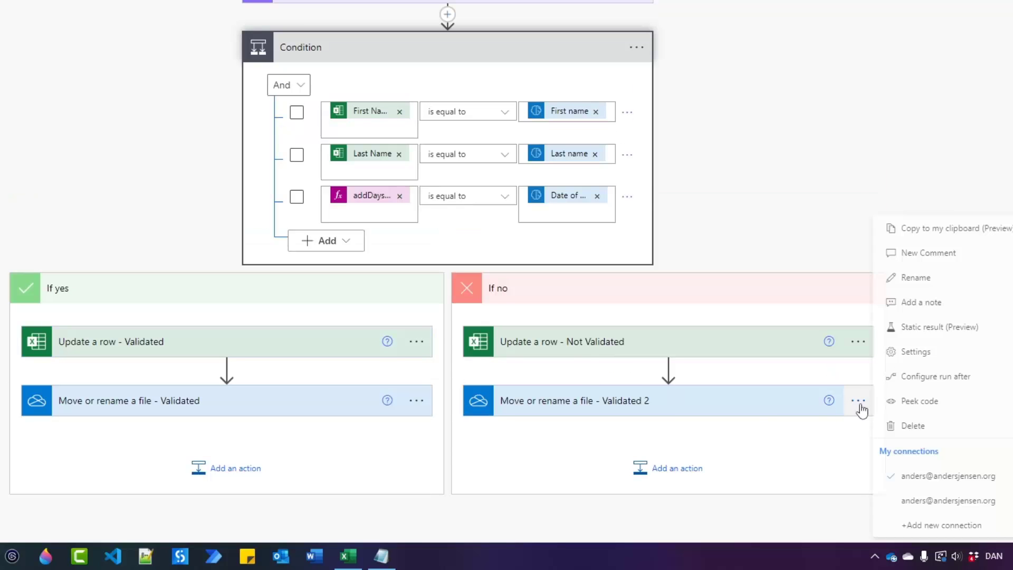
pyautogui.click(913, 279)
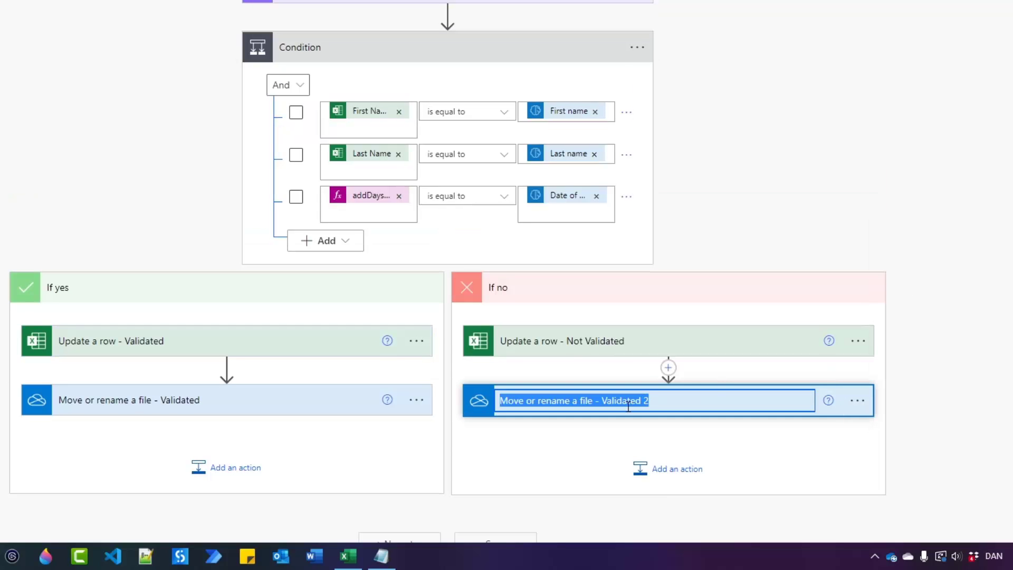
pyautogui.click(660, 403)
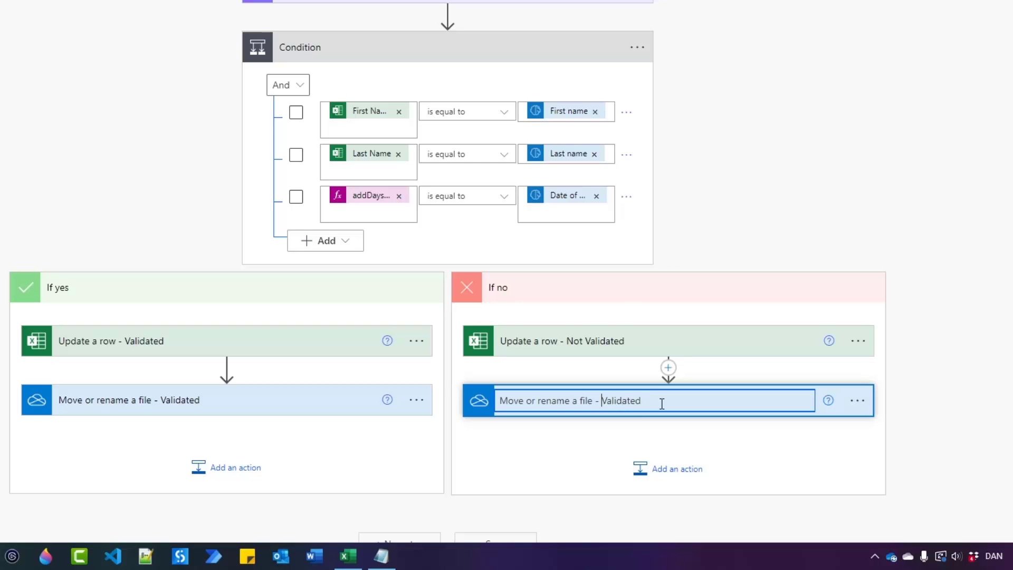
pyautogui.write('Not')
pyautogui.press('Return')
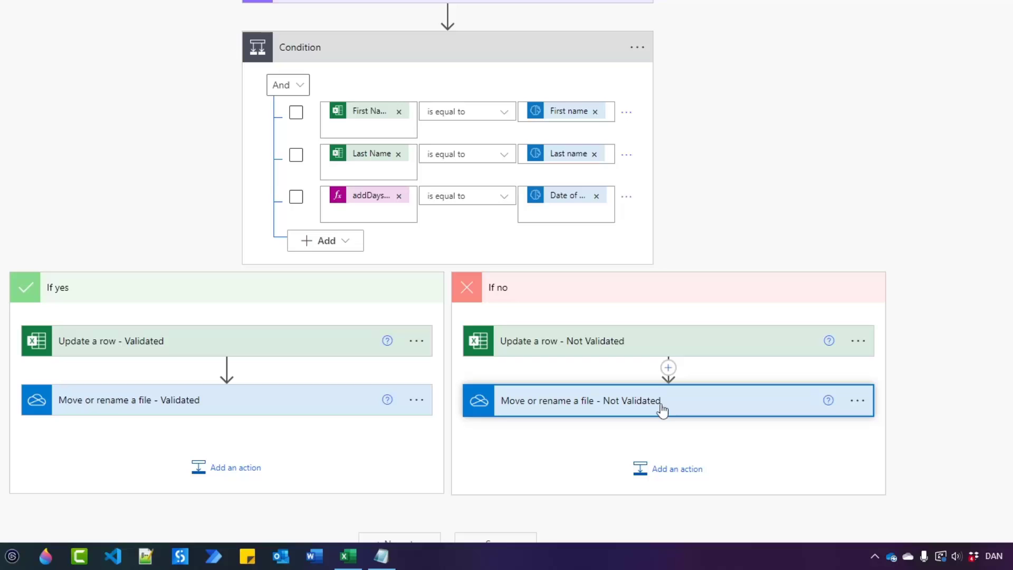
# Step: Change the Destination File Path folder in "Move or rename a file - Not Validated" to /KYC Demo/Invalid IDs/, save the flow and collapse Condition
pyautogui.click(602, 410)
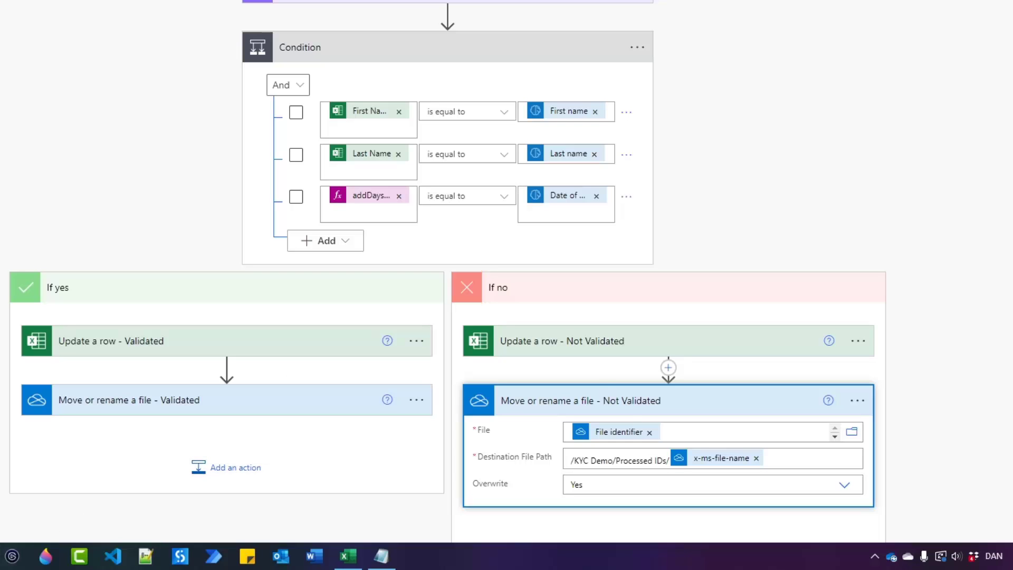
pyautogui.hotkey('alt', 'Tab')
pyautogui.click(470, 151)
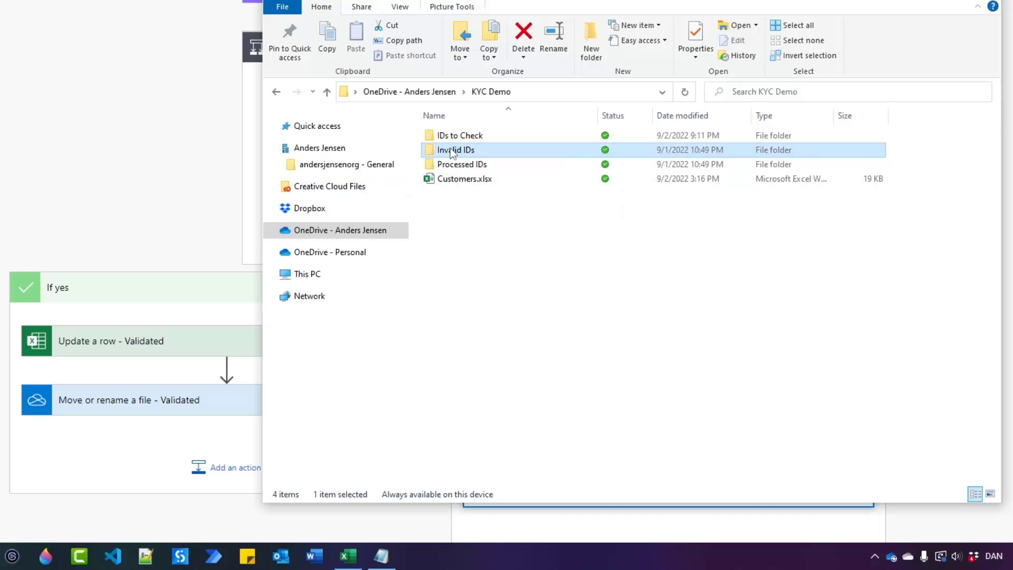
pyautogui.hotkey('alt', 'Tab')
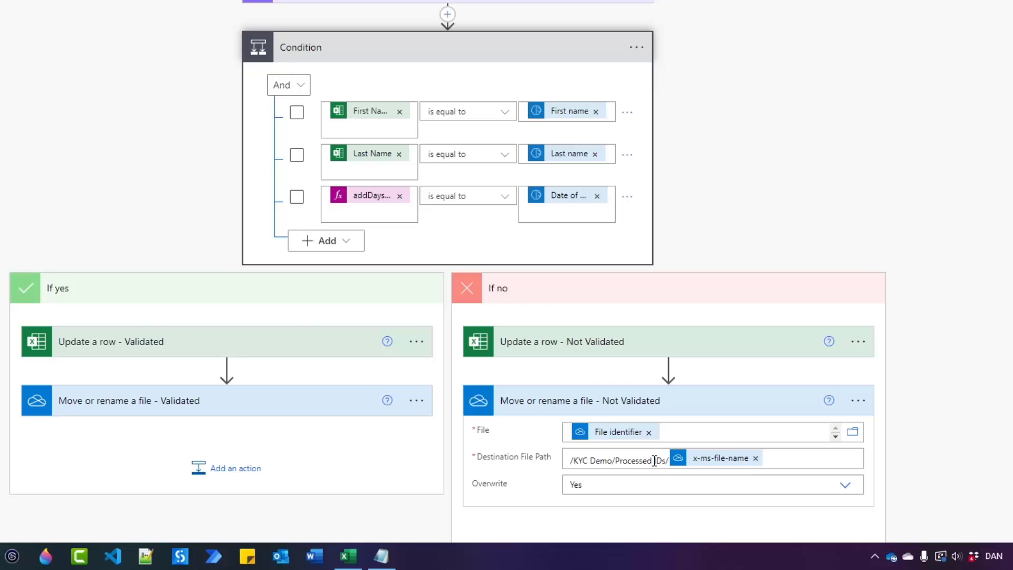
pyautogui.click(694, 471)
pyautogui.press('BackSpace')
pyautogui.press('BackSpace')
pyautogui.press('BackSpace')
pyautogui.press('BackSpace')
pyautogui.press('BackSpace')
pyautogui.press('BackSpace')
pyautogui.press('BackSpace')
pyautogui.press('BackSpace')
pyautogui.press('BackSpace')
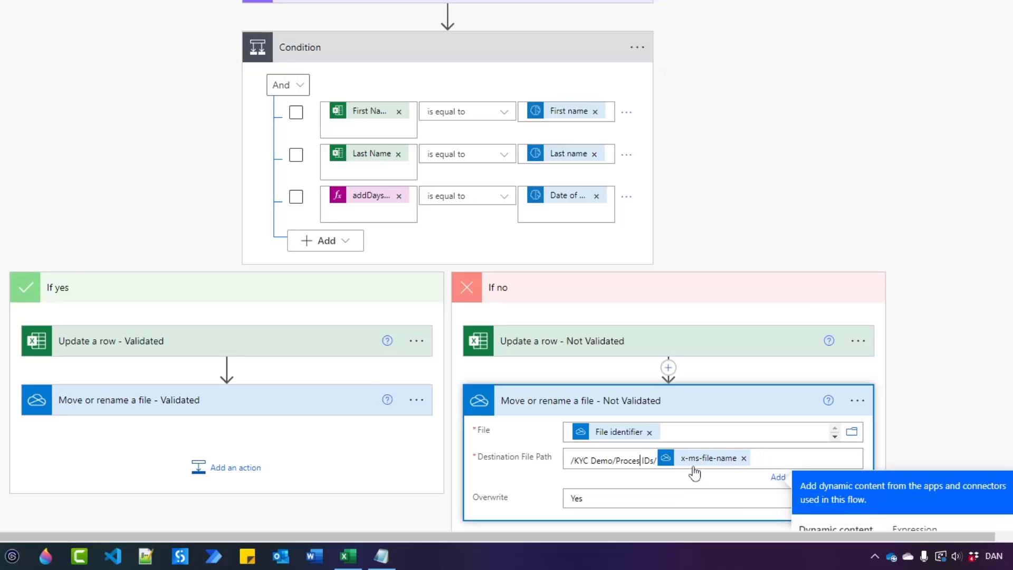
pyautogui.press('BackSpace')
pyautogui.write('Invalid')
pyautogui.click(732, 211)
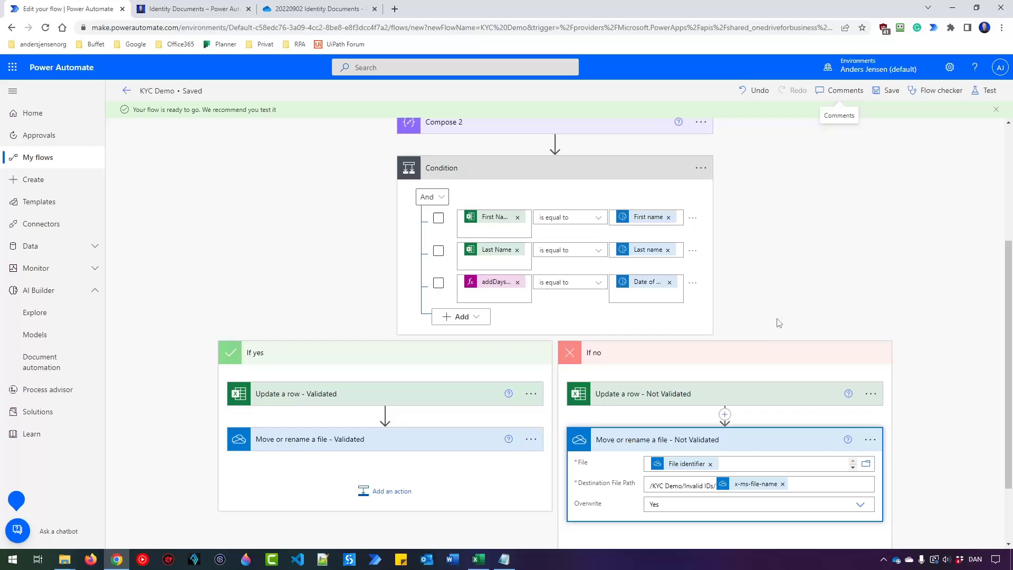
pyautogui.click(465, 168)
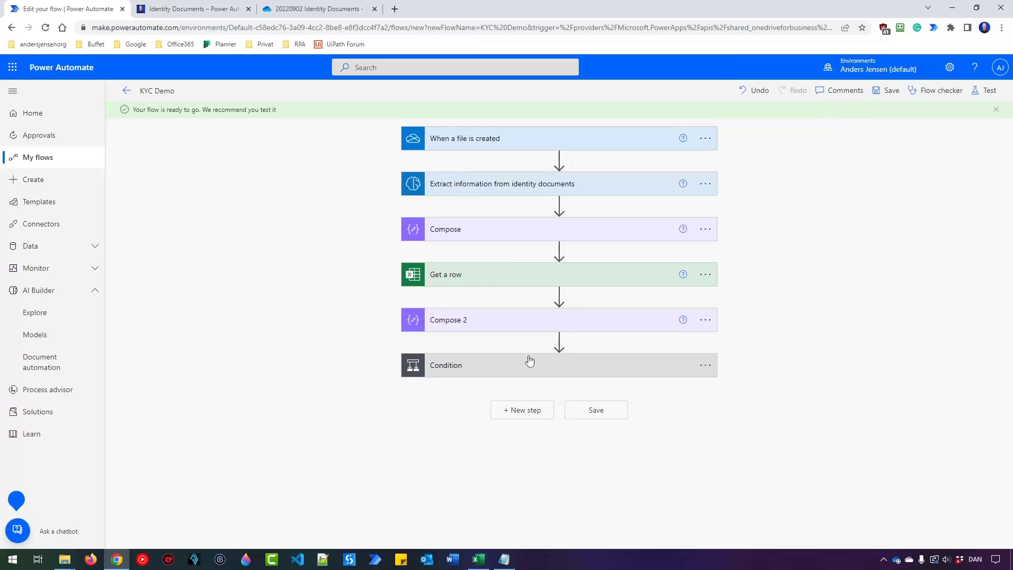
# Step: In File Explorer, delete both ID images from the IDs to Check folder in KYC Demo on OneDrive
pyautogui.moveTo(64, 559)
pyautogui.click(133, 529)
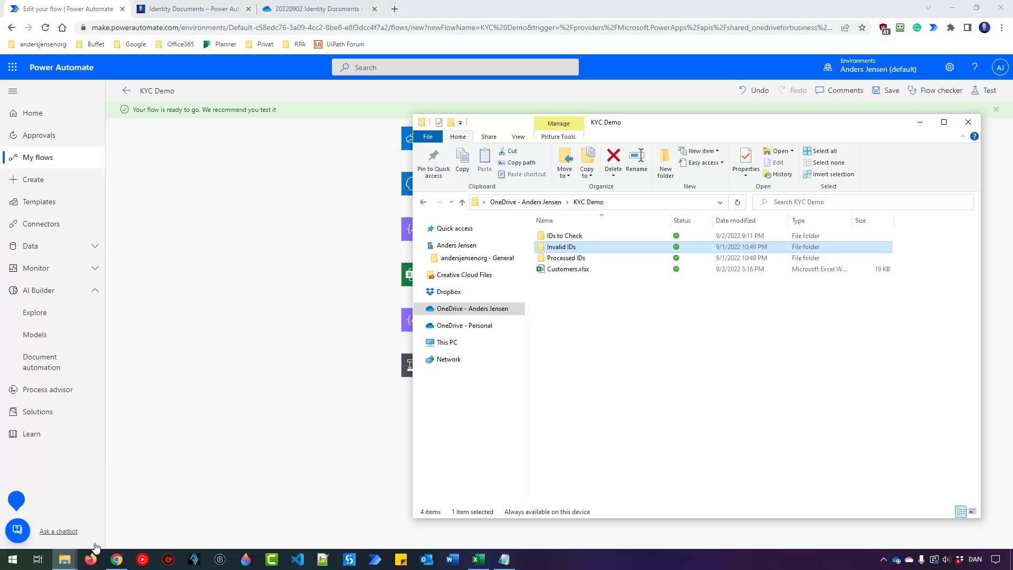
pyautogui.click(56, 507)
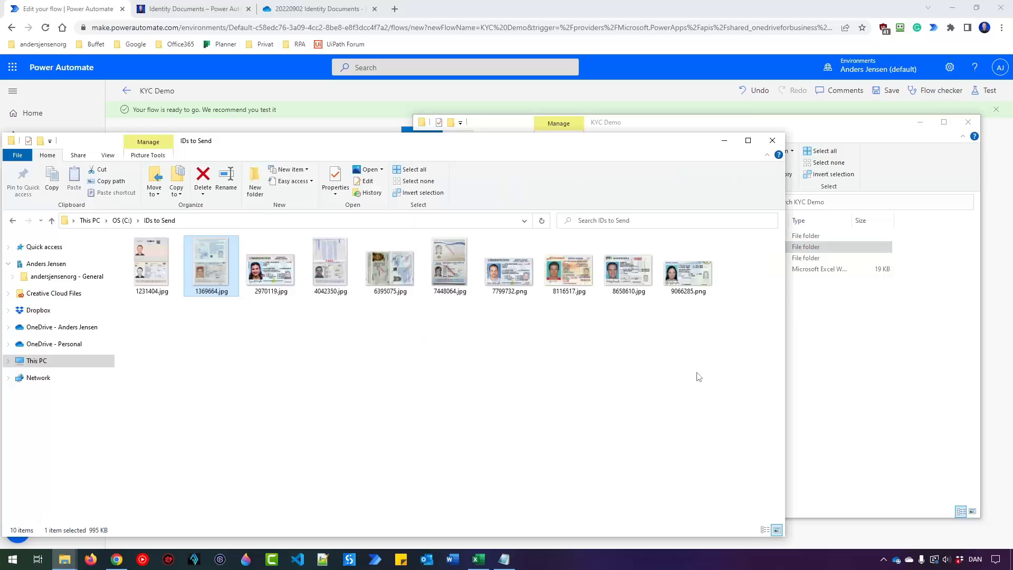
pyautogui.click(806, 356)
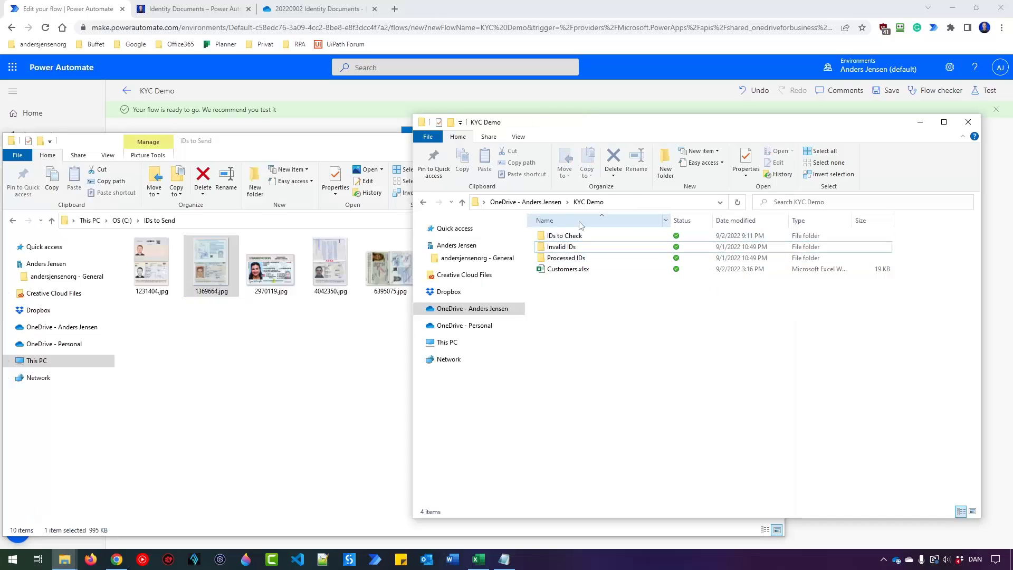
pyautogui.doubleClick(543, 231)
pyautogui.moveTo(649, 352); pyautogui.dragTo(563, 245)
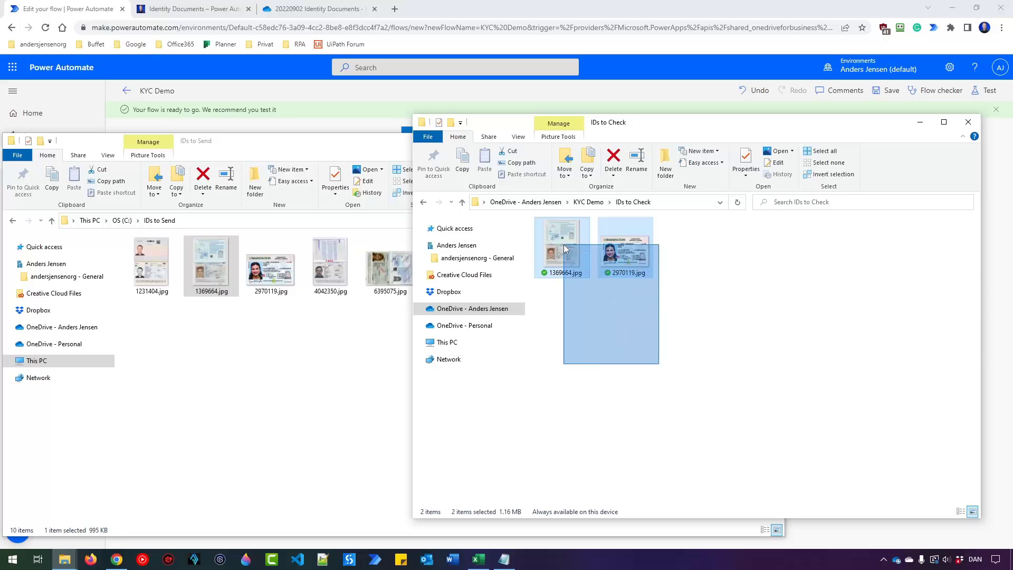
pyautogui.press('Delete')
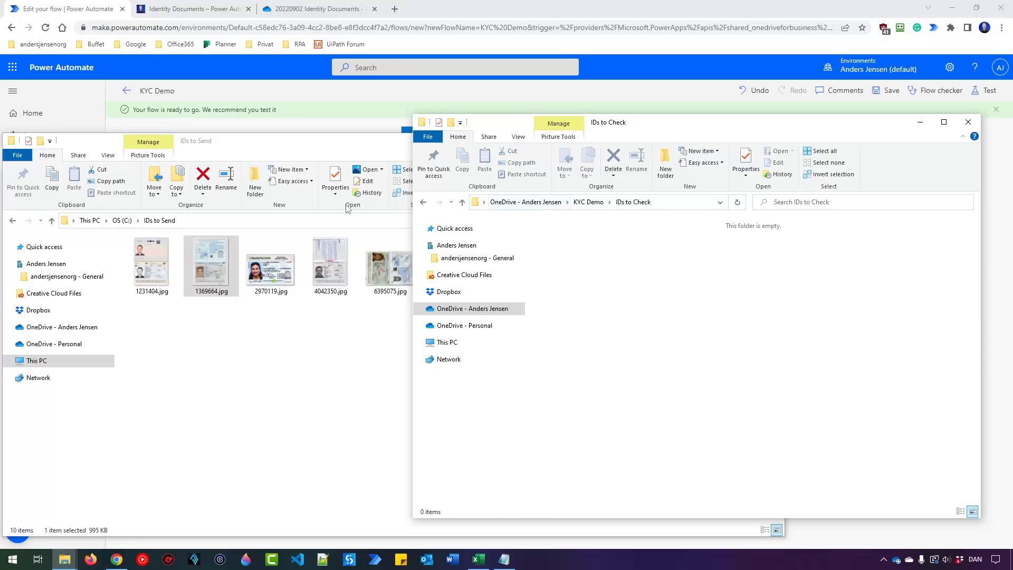
# Step: Back in Power Automate, start a manual test of the KYC Demo flow
pyautogui.click(558, 20)
pyautogui.click(984, 90)
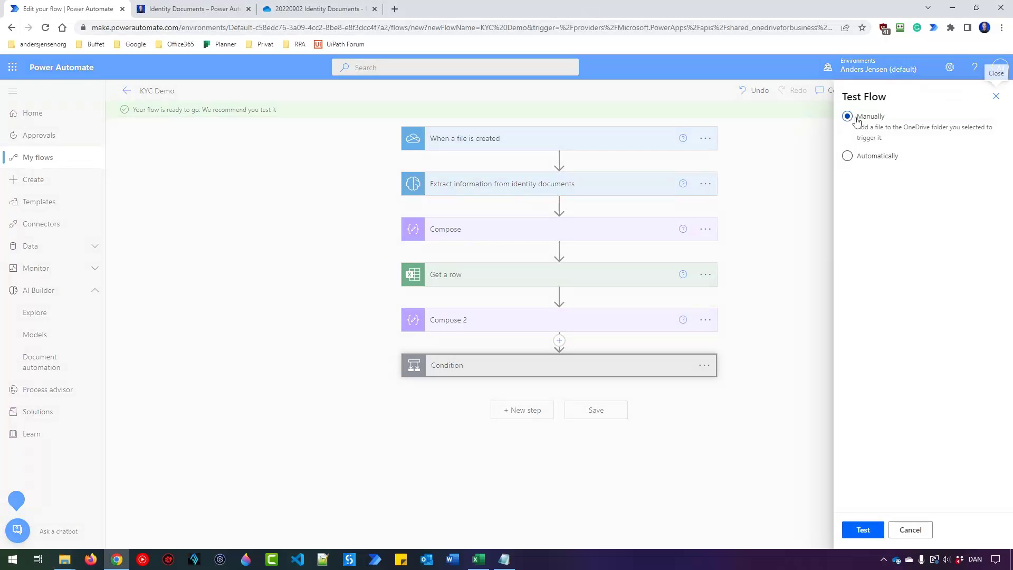
pyautogui.click(863, 530)
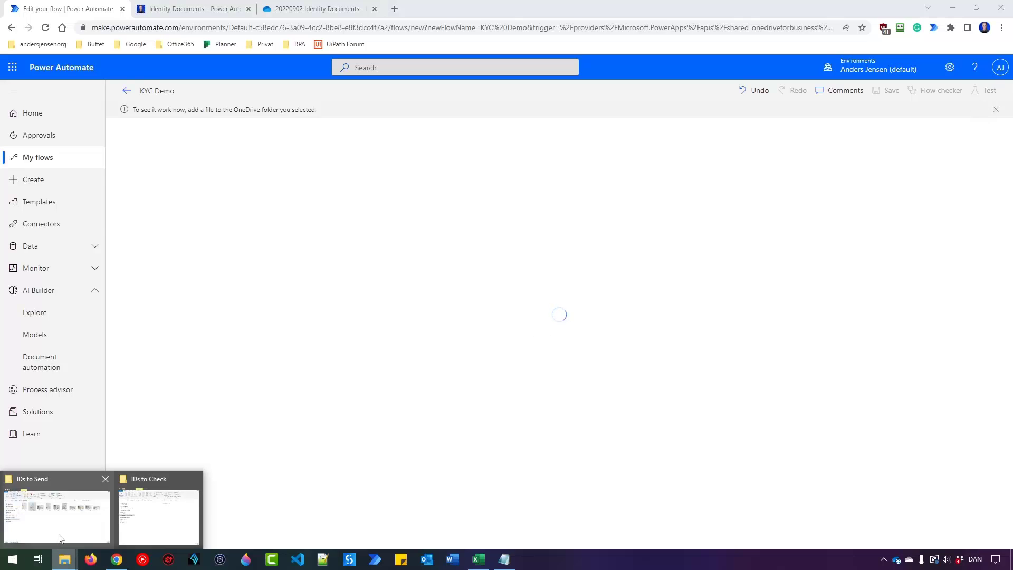
# Step: In File Explorer, copy all ten ID images from IDs to Send into the OneDrive folder IDs to Check
pyautogui.click(65, 561)
pyautogui.click(135, 529)
pyautogui.click(271, 420)
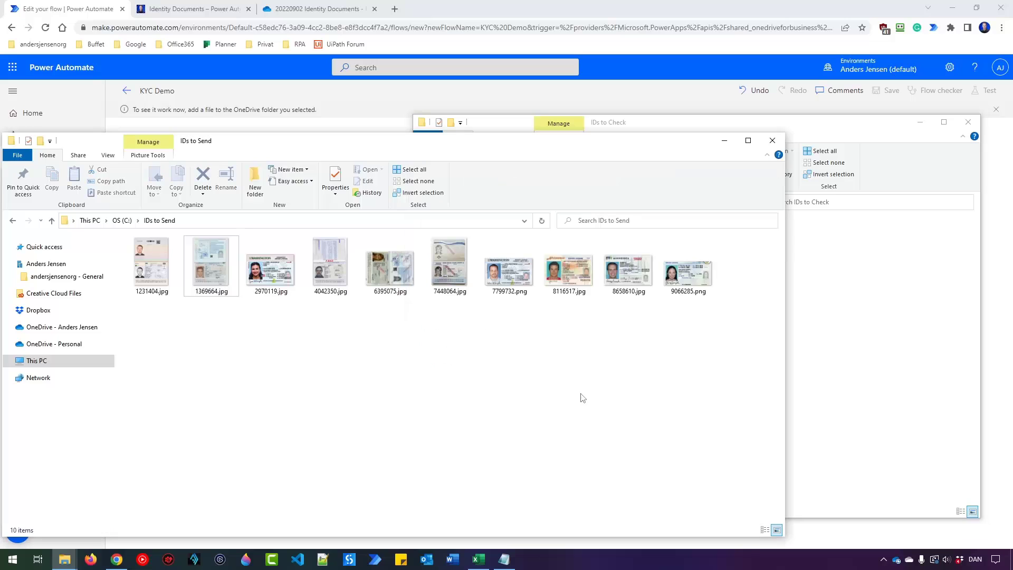
pyautogui.moveTo(660, 321); pyautogui.dragTo(156, 271)
pyautogui.hotkey('ctrl', 'c')
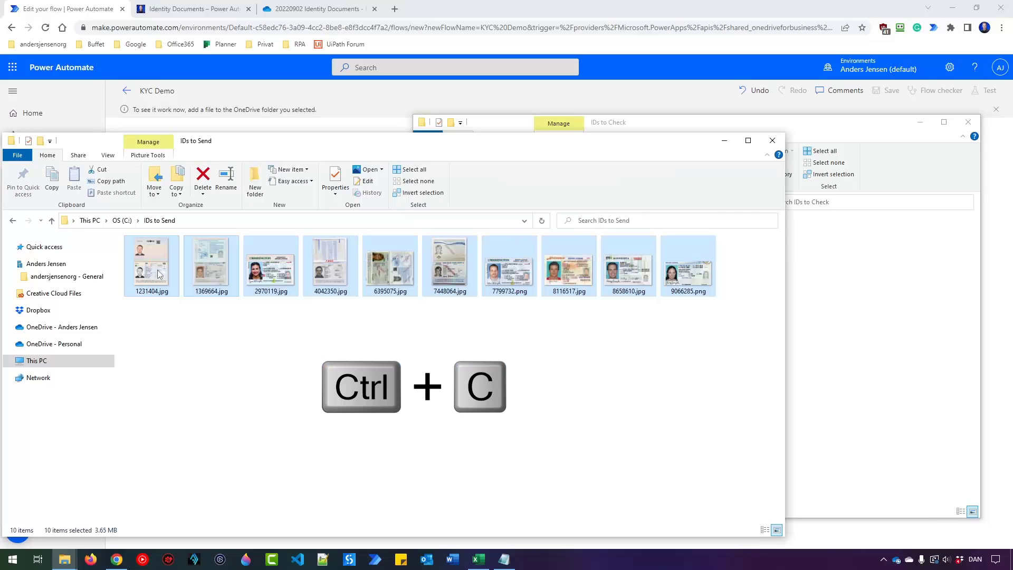
pyautogui.click(855, 359)
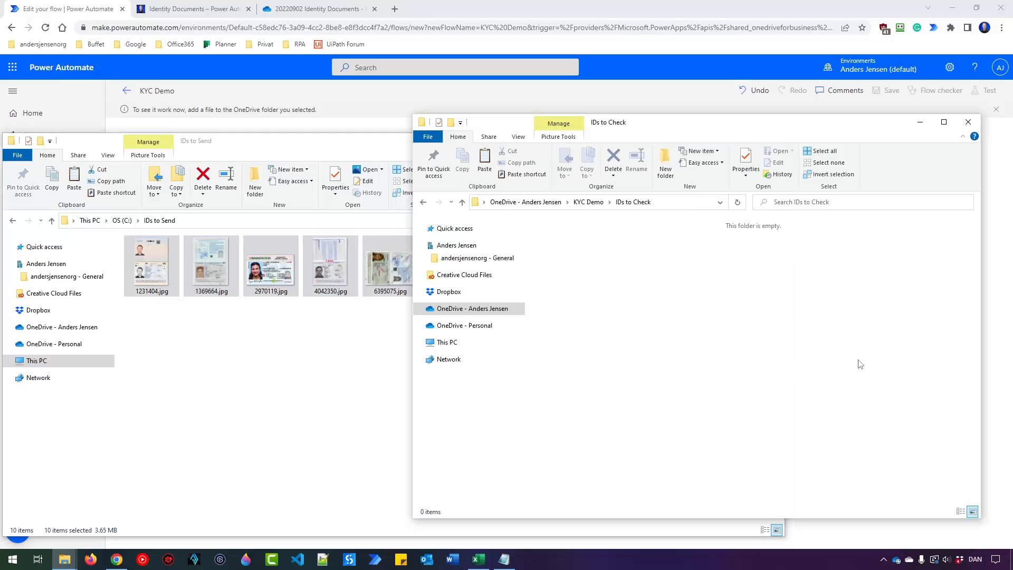
pyautogui.hotkey('ctrl', 'v')
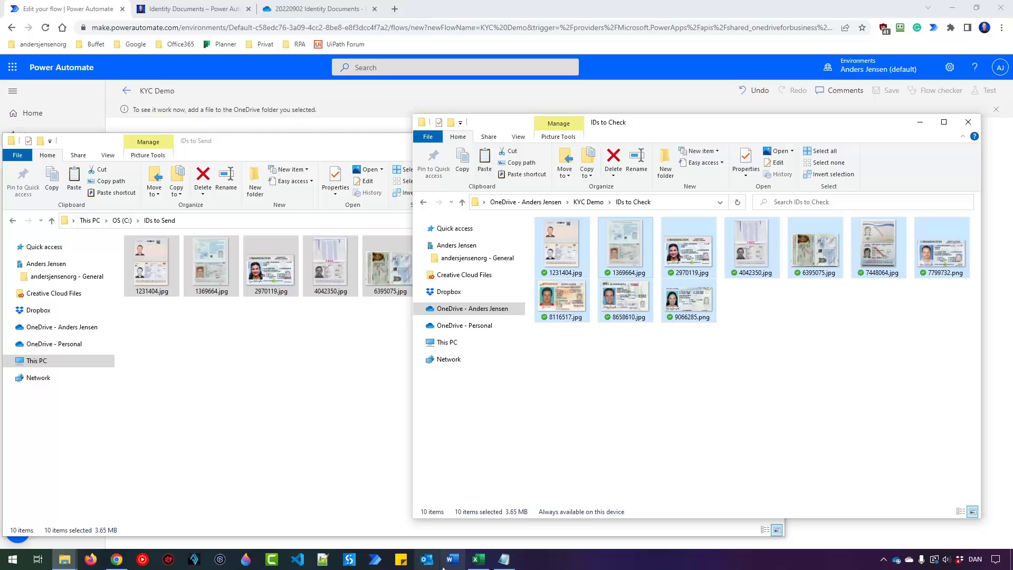
# Step: View the customer table in Customers.xlsx, return to Power Automate and review the 28-day run history of KYC Demo
pyautogui.click(477, 560)
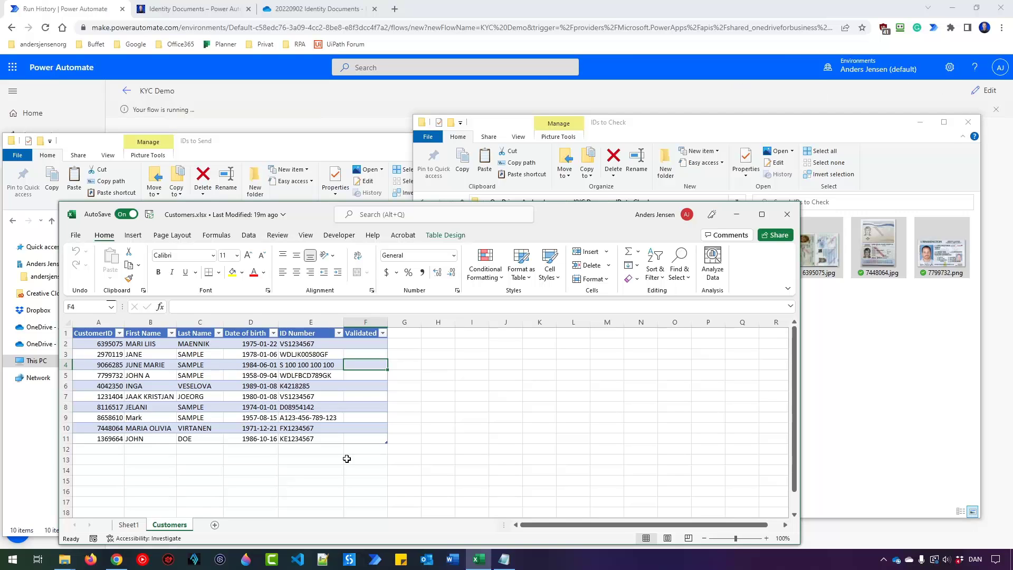
pyautogui.click(523, 5)
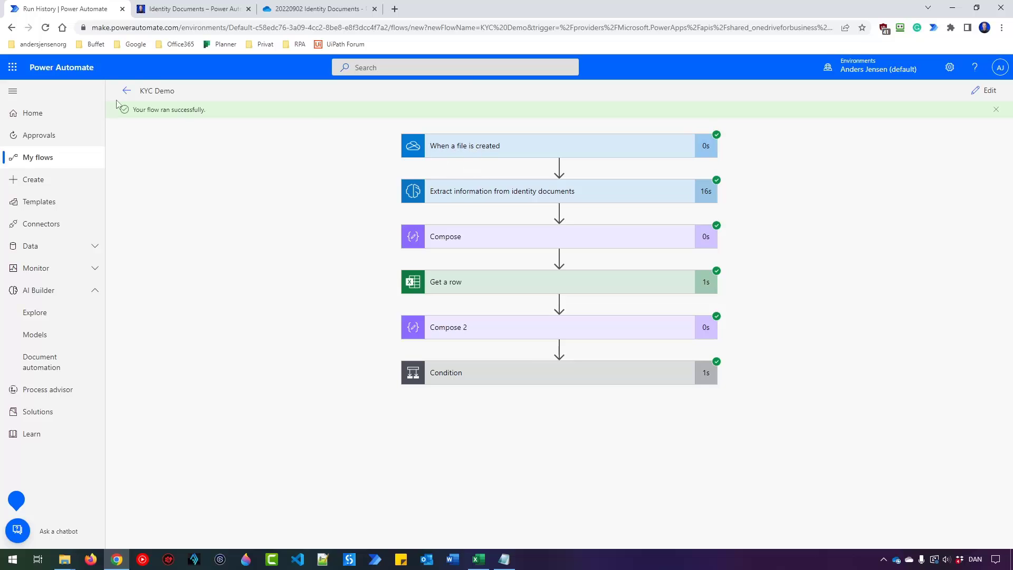
pyautogui.click(127, 92)
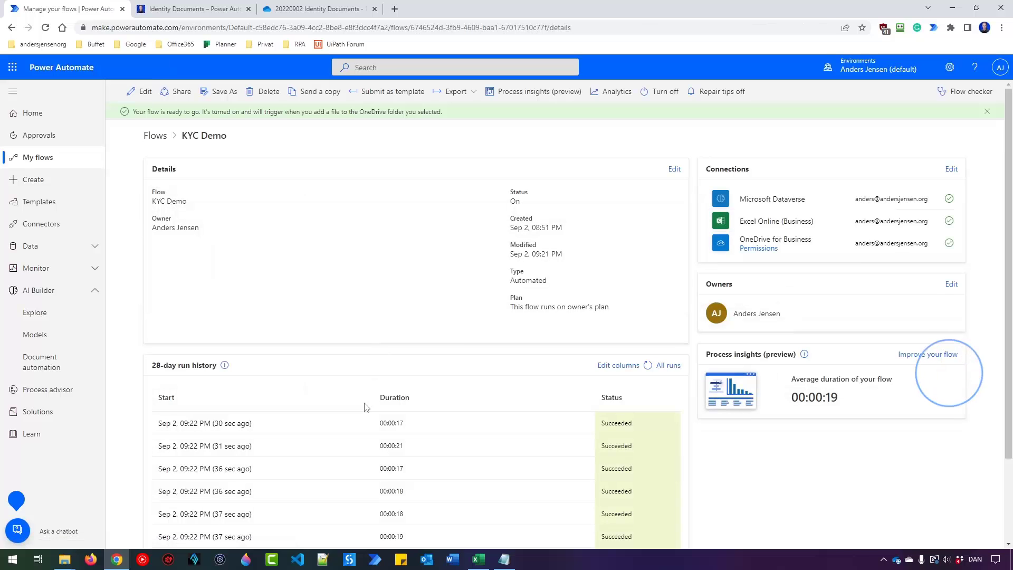
pyautogui.scroll(-2, 367, 406)
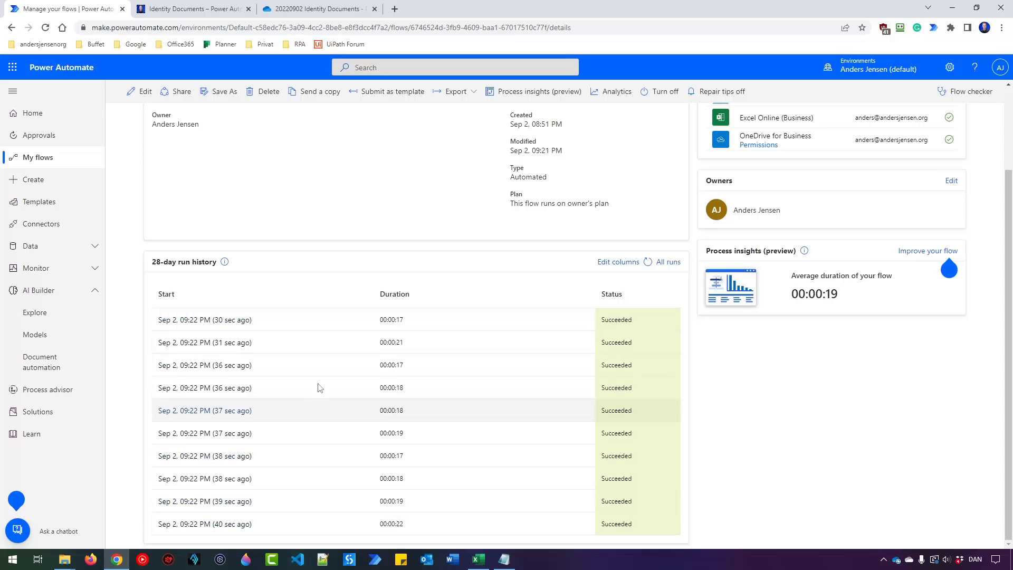
# Step: Switch to Customers.xlsx in Excel and inspect the Validated column, focusing on the rows marked No
pyautogui.click(478, 560)
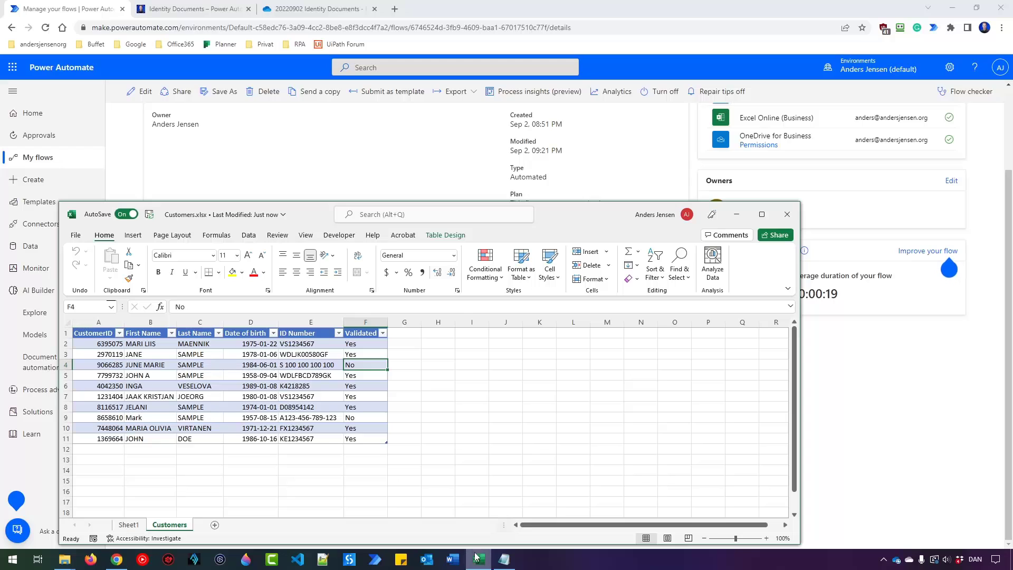
pyautogui.click(433, 458)
pyautogui.click(430, 481)
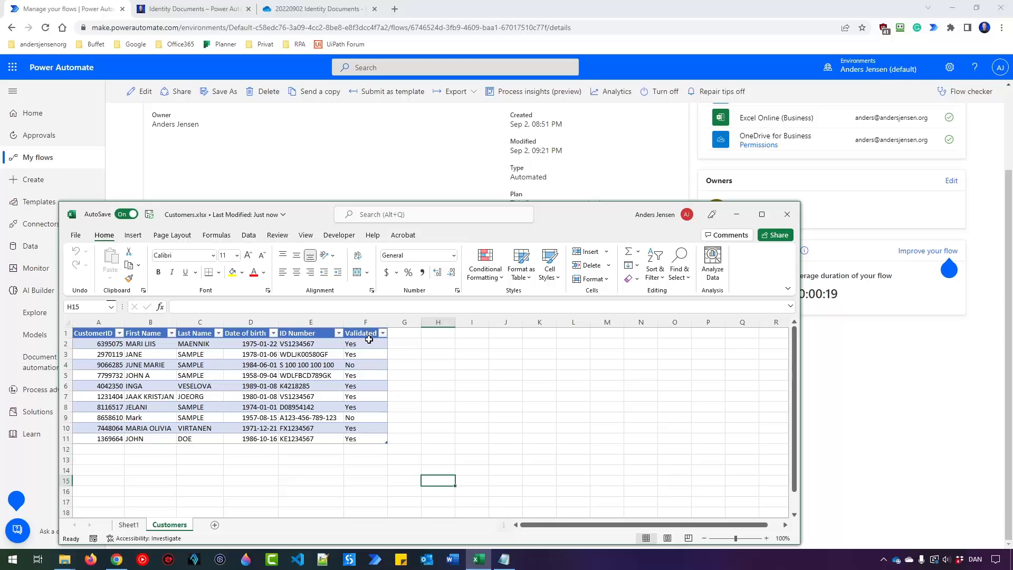
pyautogui.click(365, 366)
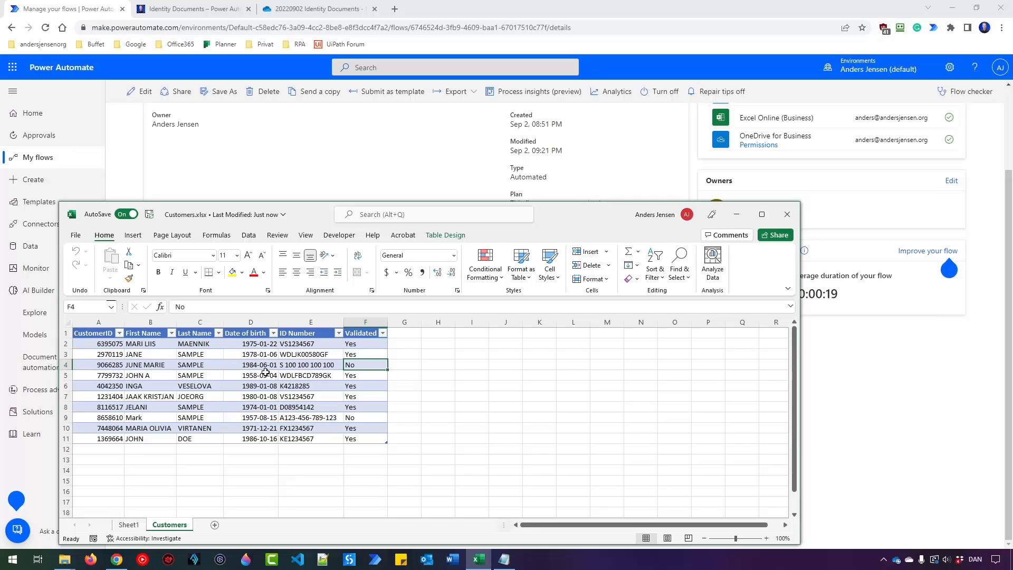
pyautogui.click(370, 419)
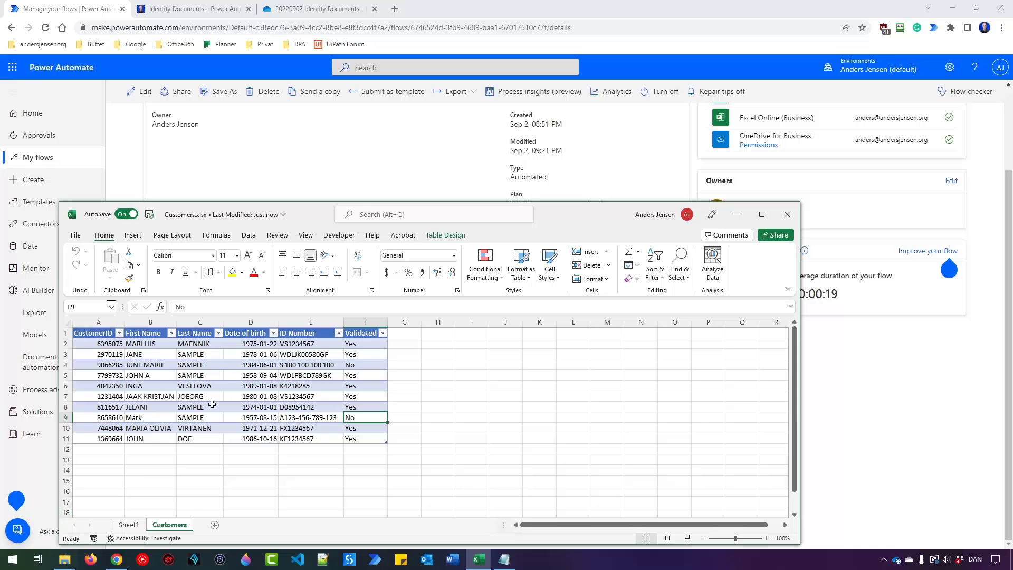
# Step: In File Explorer, check the contents of IDs to Check and Invalid IDs in KYC Demo, and open Processed IDs
pyautogui.click(64, 558)
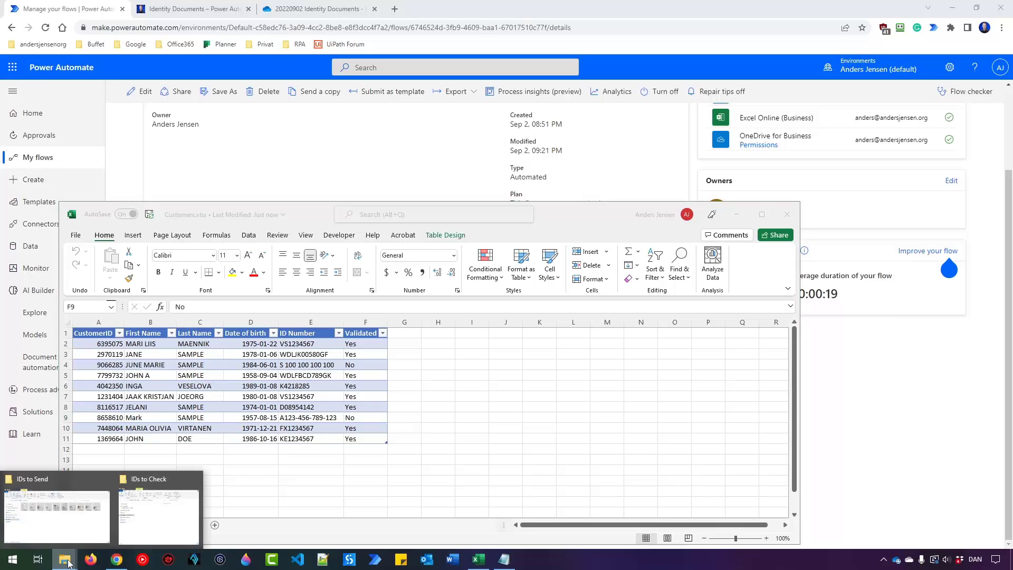
pyautogui.click(140, 517)
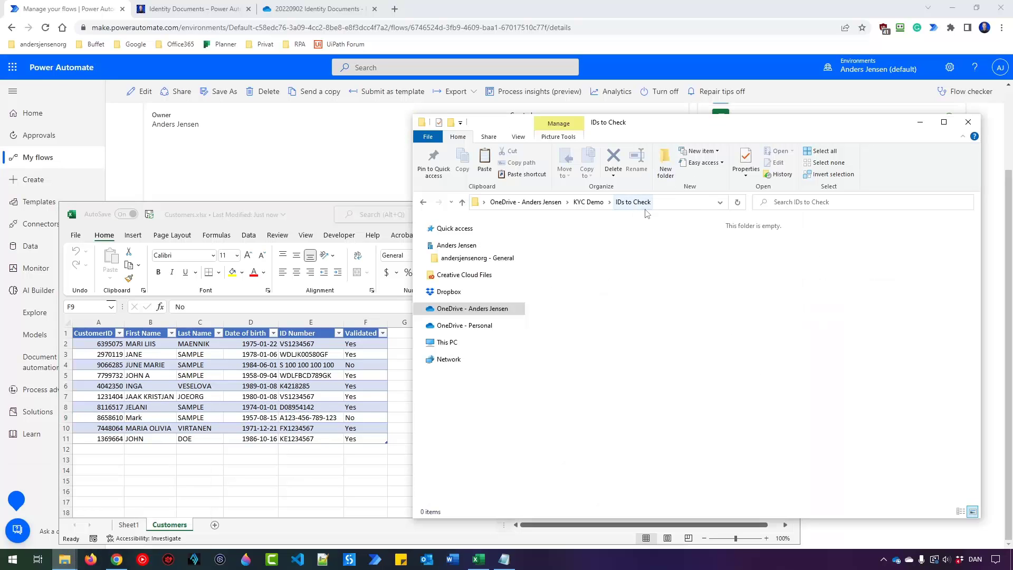
pyautogui.hotkey('alt', 'Left')
pyautogui.doubleClick(575, 247)
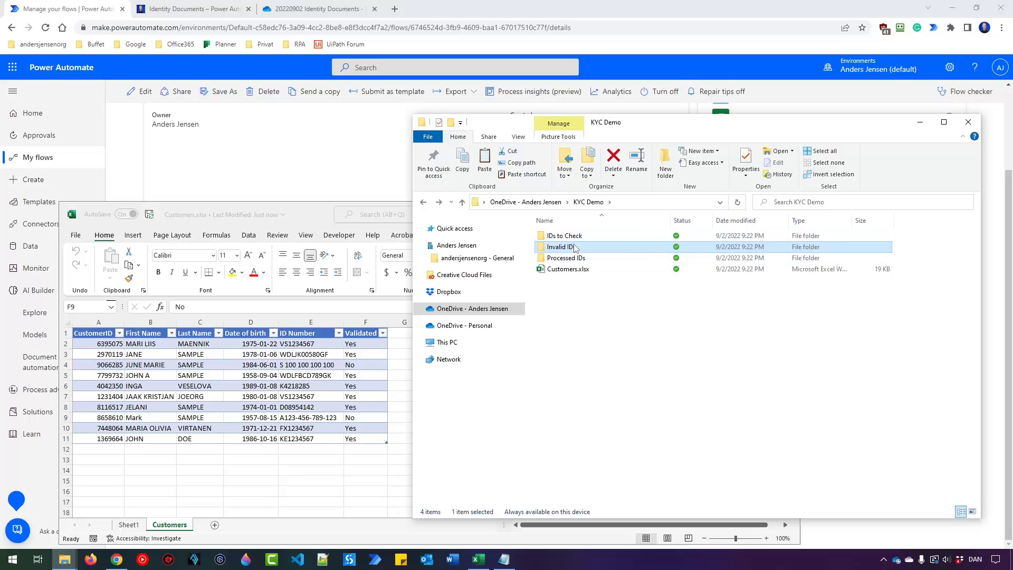
pyautogui.click(575, 260)
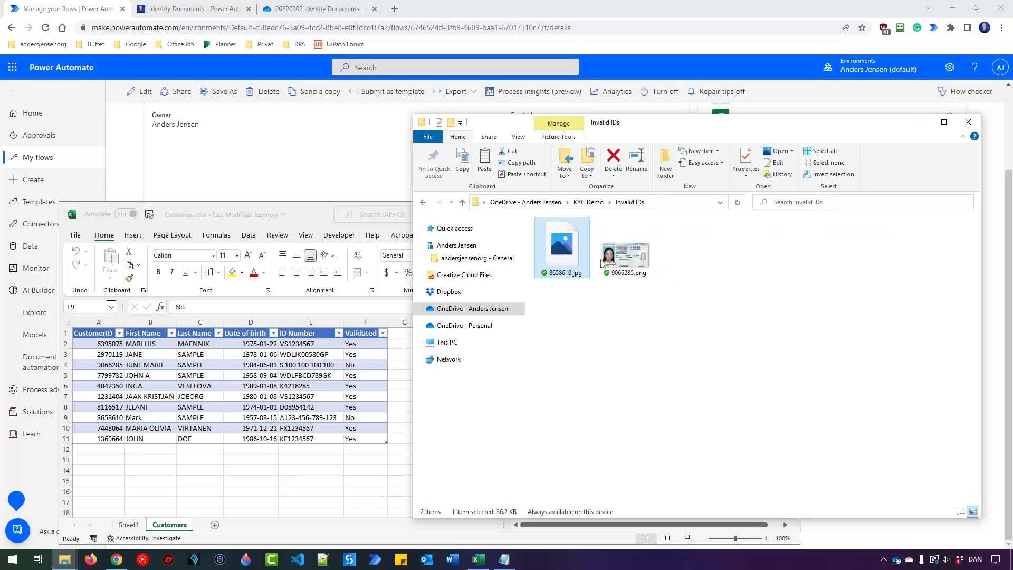
pyautogui.click(641, 270)
pyautogui.hotkey('alt', 'Left')
pyautogui.doubleClick(548, 260)
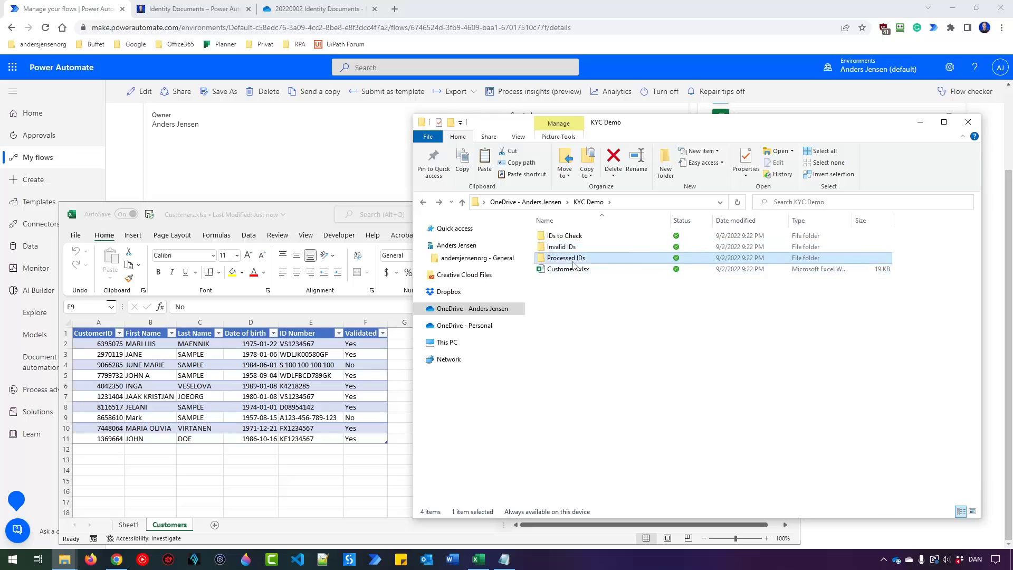